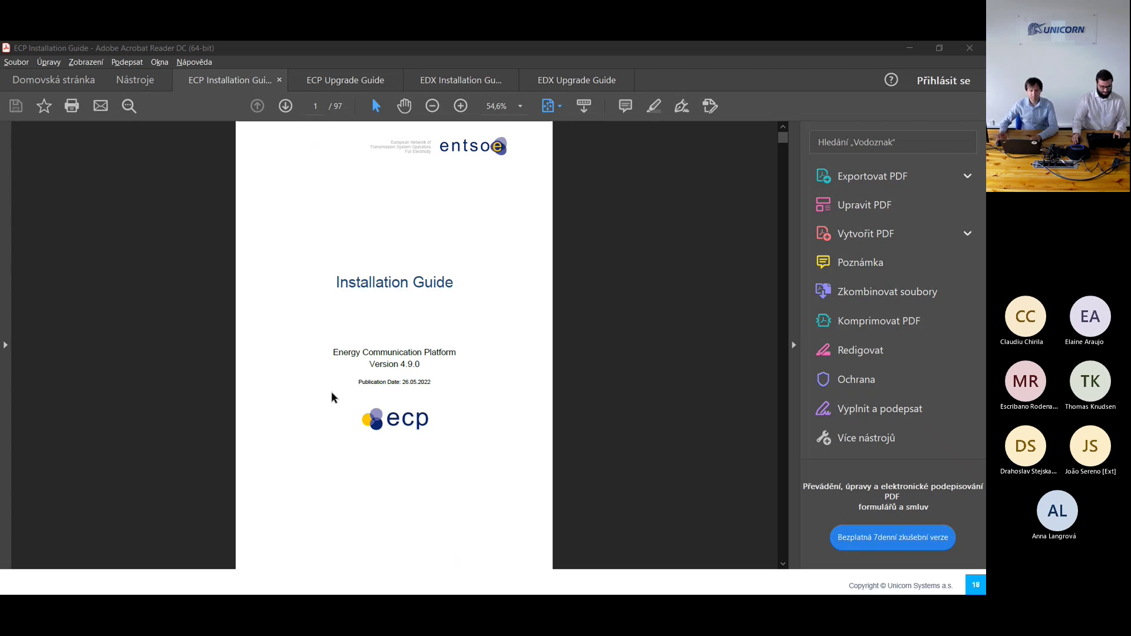
Step: Confirm ECP Endpoint version 4.8.2.1475, then open the Webinars > WinTB - tiger bookmark
{"action": "left_click", "coordinate": [141, 582]}
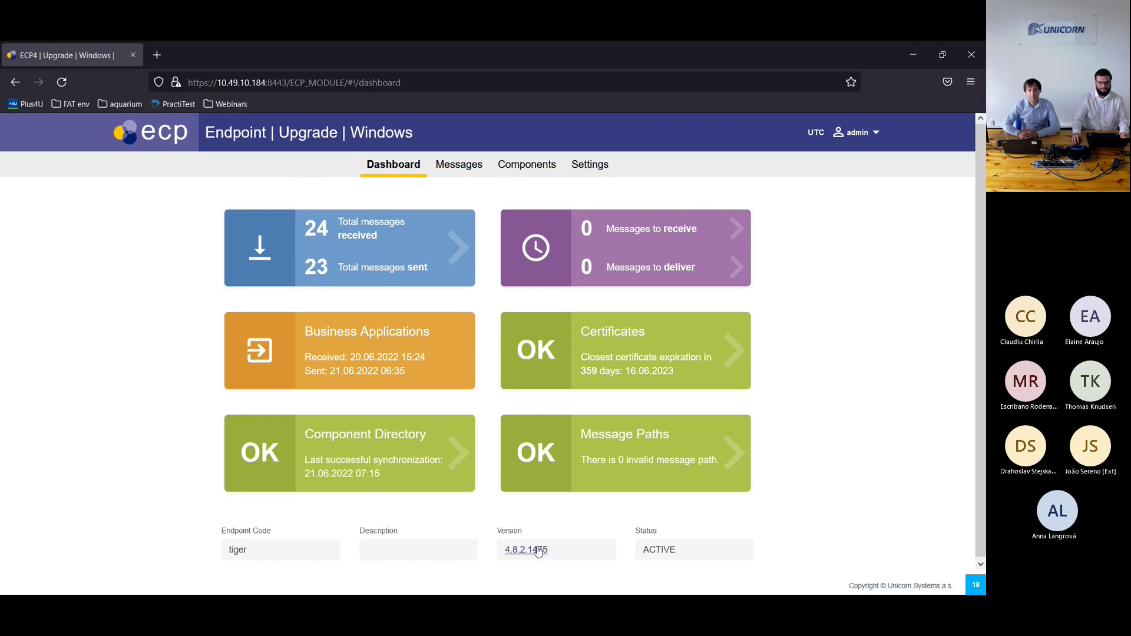
{"action": "left_click", "coordinate": [226, 104]}
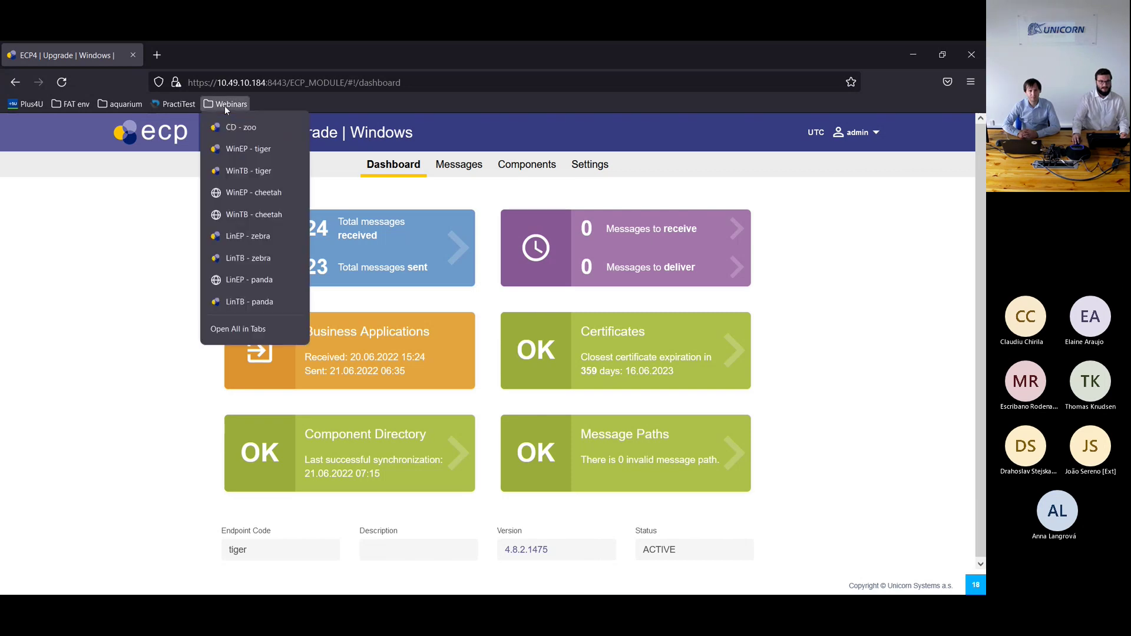
{"action": "left_click", "coordinate": [262, 170]}
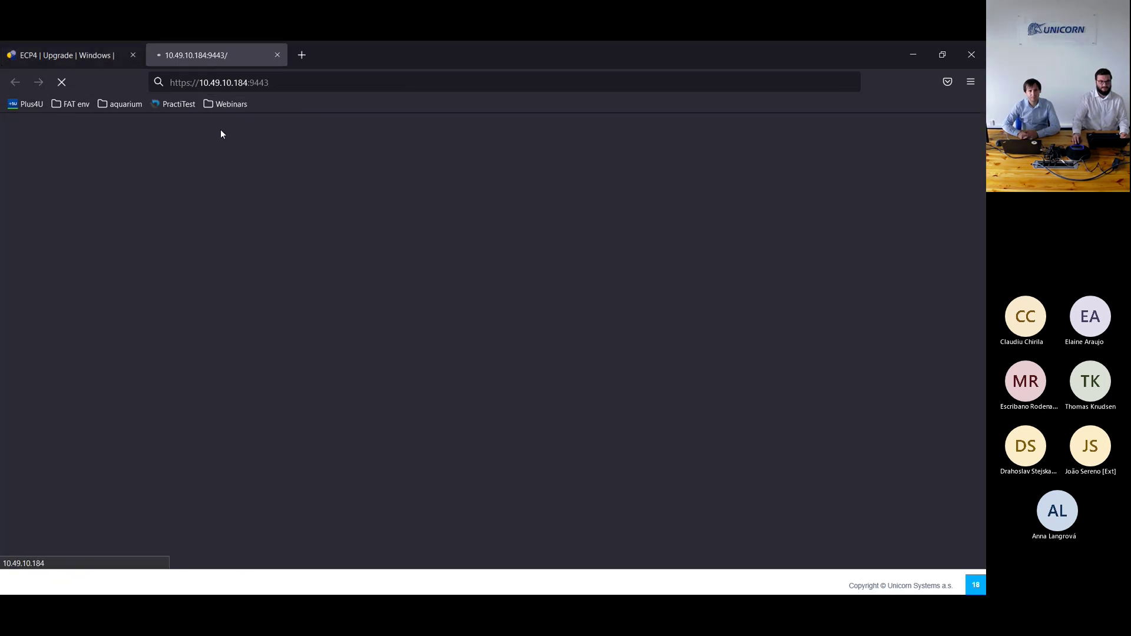
Step: Sign in to the EDX Toolbox as admin with the account password
{"action": "left_click", "coordinate": [280, 178]}
{"action": "type", "text": "admin"}
{"action": "key", "text": "Tab"}
{"action": "type", "text": "*********"}
{"action": "key", "text": "Return"}
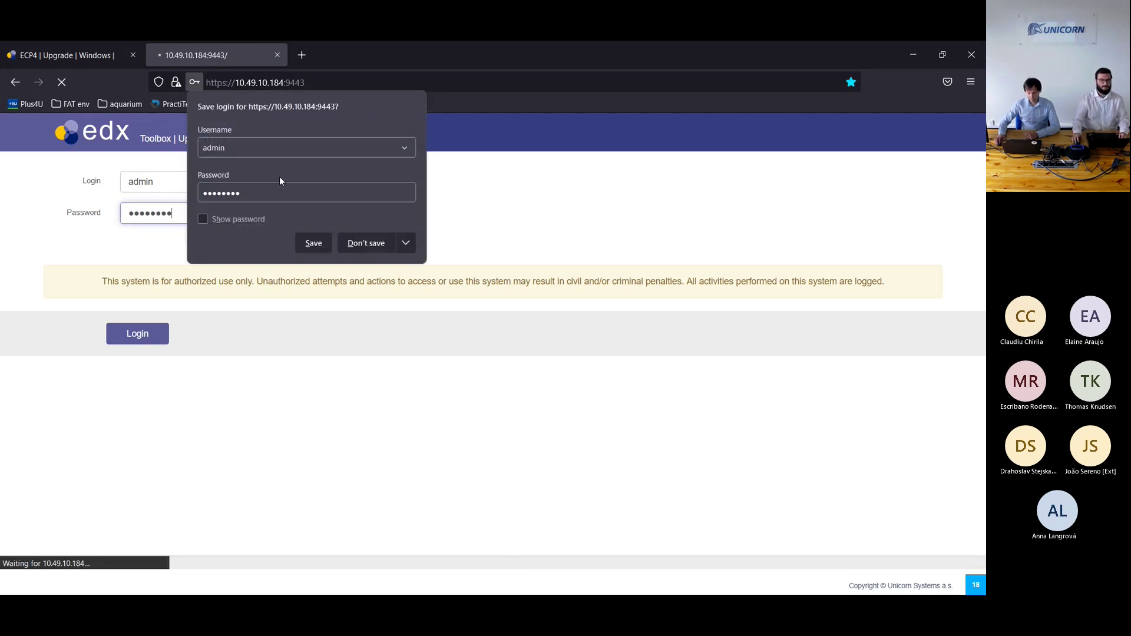
Step: Skip saving the login and confirm EDX Toolbox version 1.9.2.1165 on the Publications page
{"action": "left_click", "coordinate": [361, 243]}
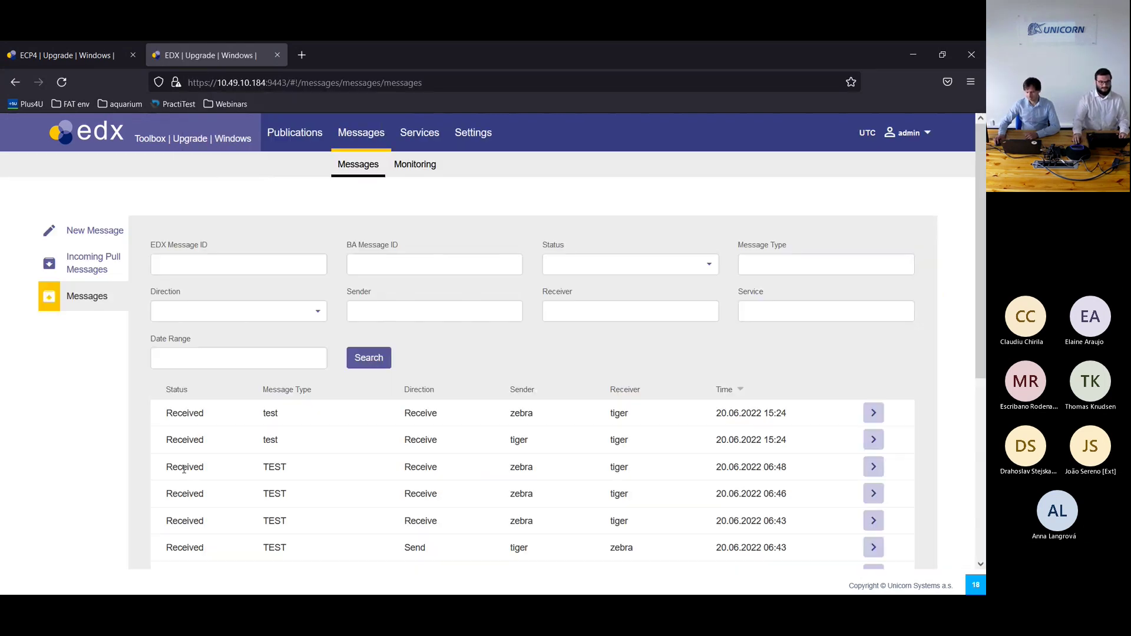
{"action": "left_click", "coordinate": [291, 135]}
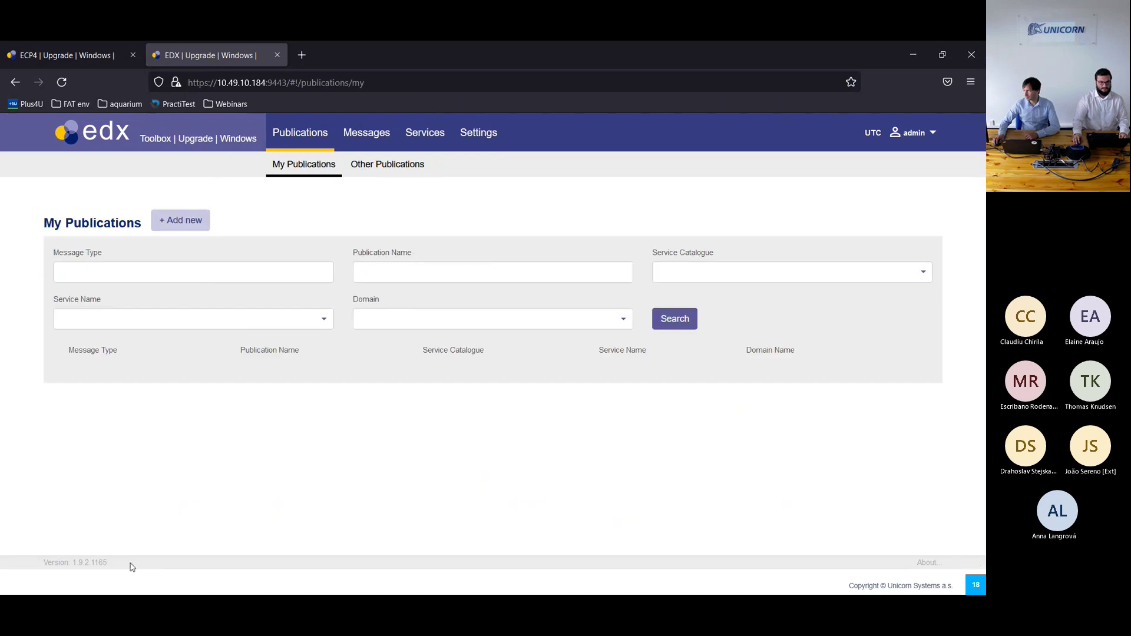
{"action": "left_click_drag", "start_coordinate": [65, 562], "coordinate": [104, 563]}
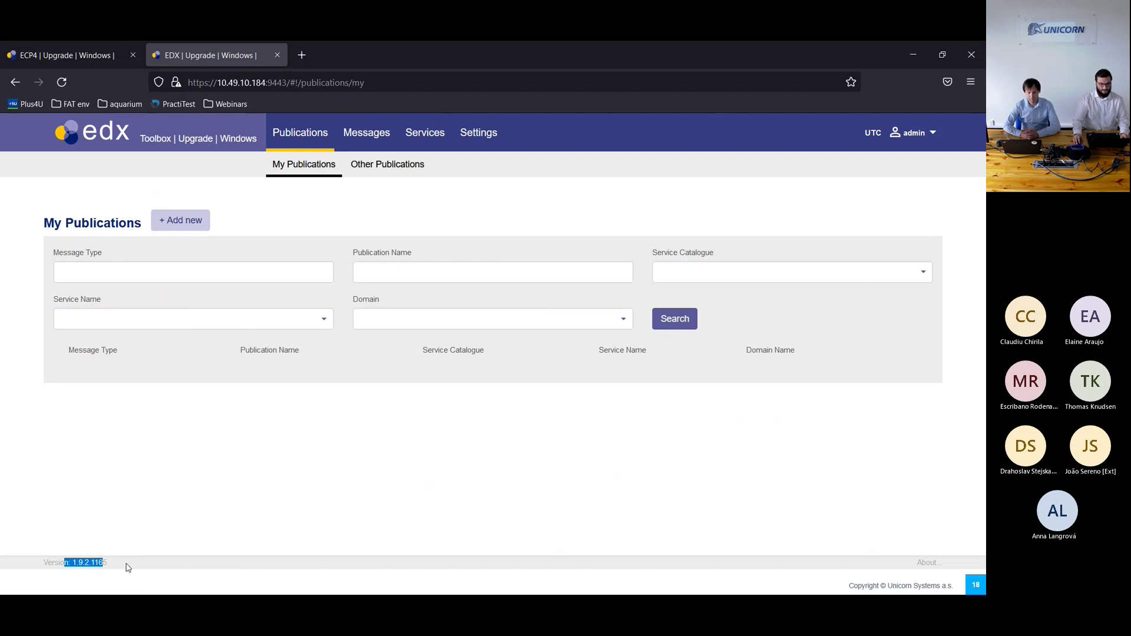
{"action": "left_click", "coordinate": [129, 567]}
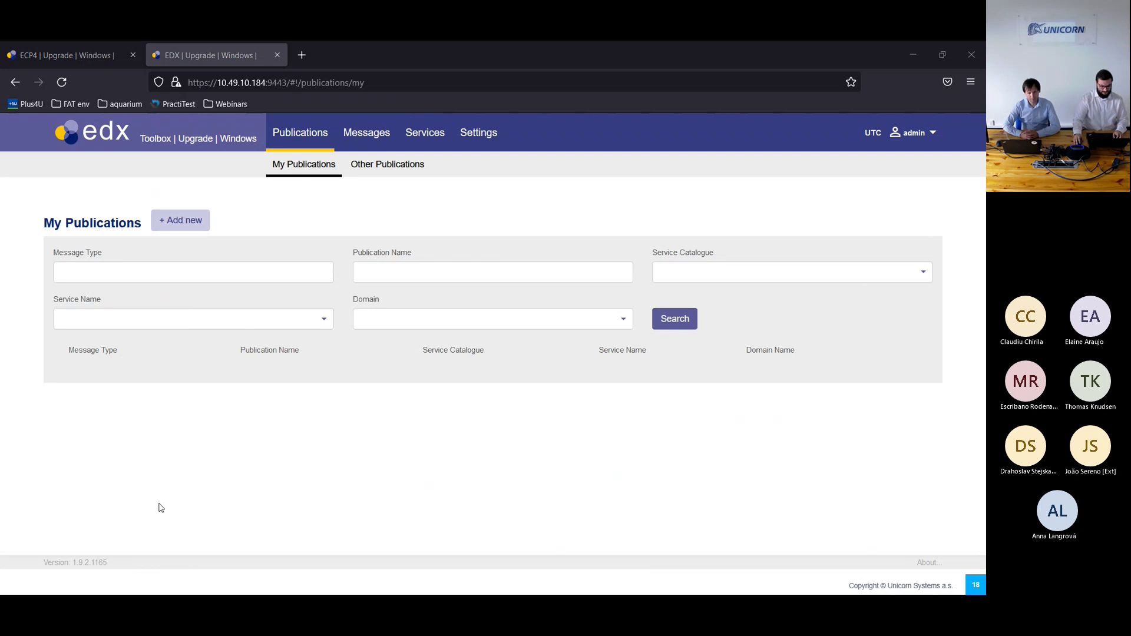
{"action": "key", "text": "alt+Tab"}
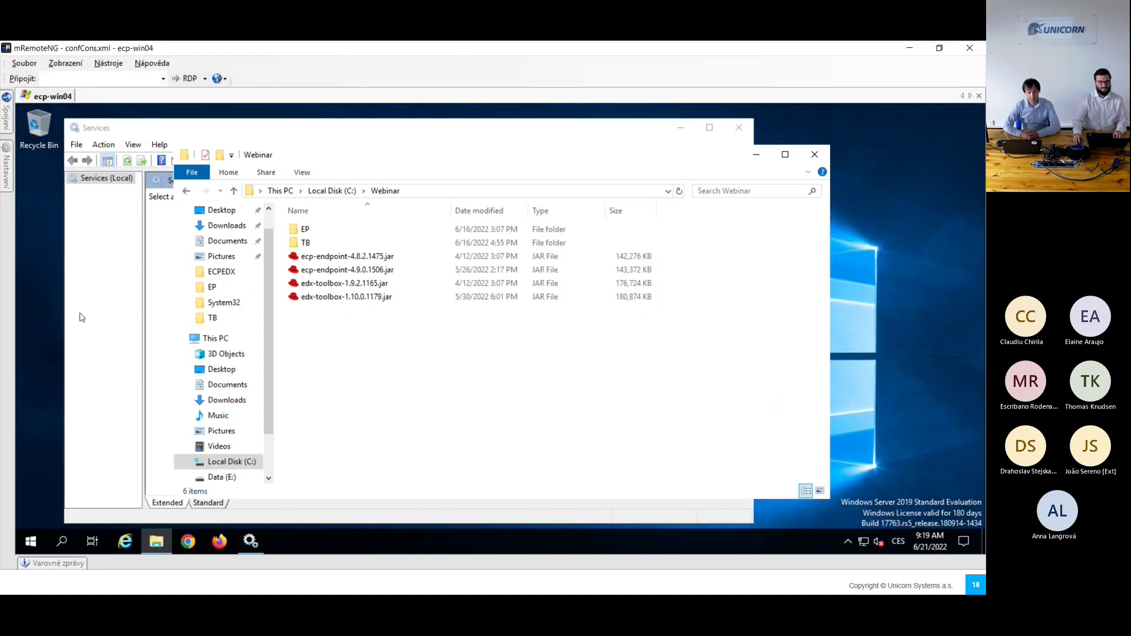
Step: Stop the ecp-endpoint and edx-toolbox services in Services
{"action": "left_click", "coordinate": [97, 297]}
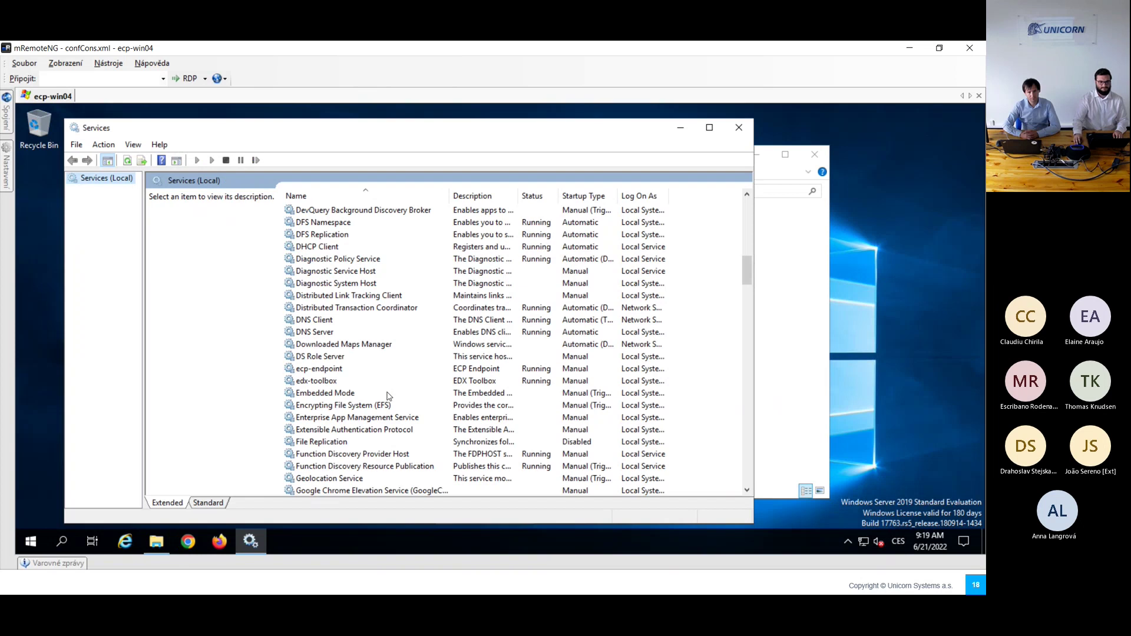
{"action": "left_click", "coordinate": [341, 371]}
{"action": "left_click", "coordinate": [158, 228]}
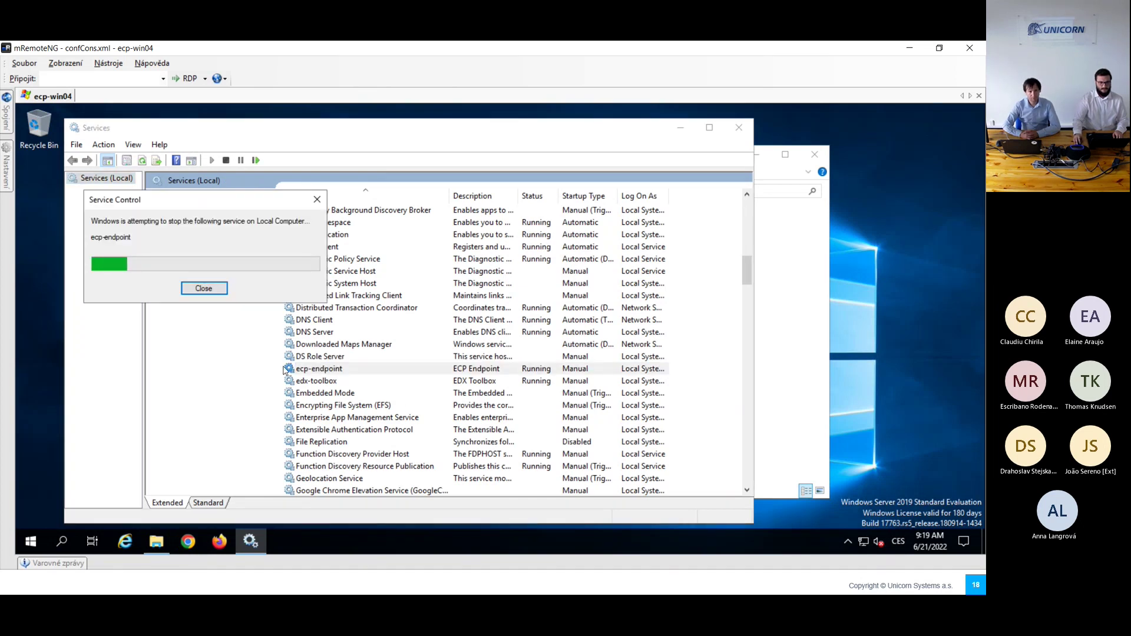
{"action": "left_click", "coordinate": [308, 381]}
{"action": "left_click", "coordinate": [157, 221]}
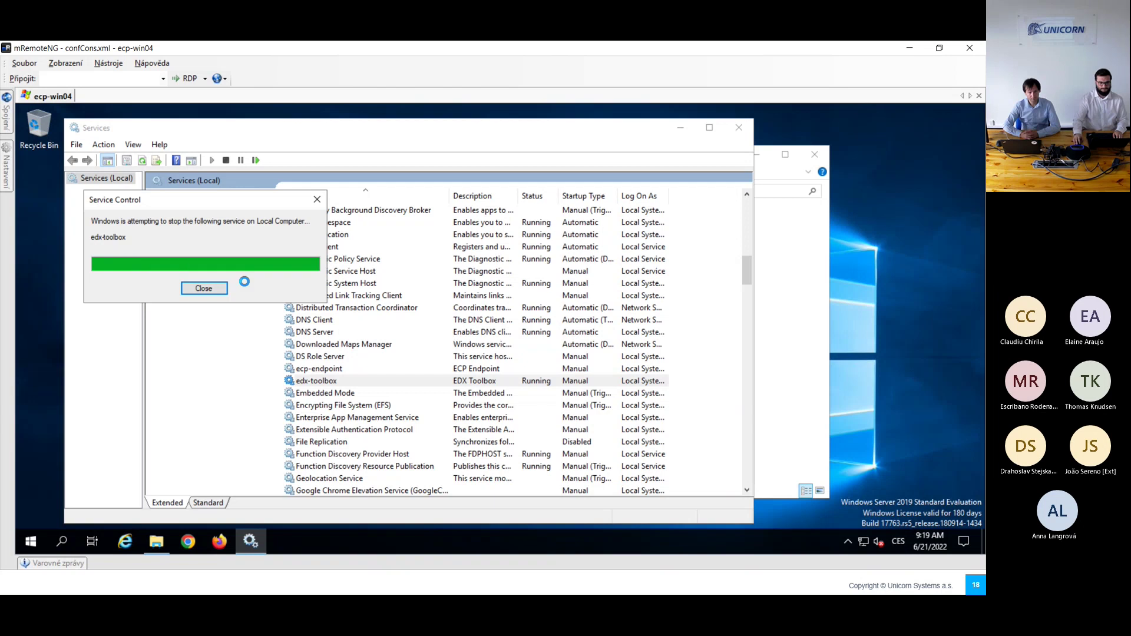
Step: Reload the EDX and ECP browser tabs to confirm both servers are unreachable
{"action": "key", "text": "alt+Tab"}
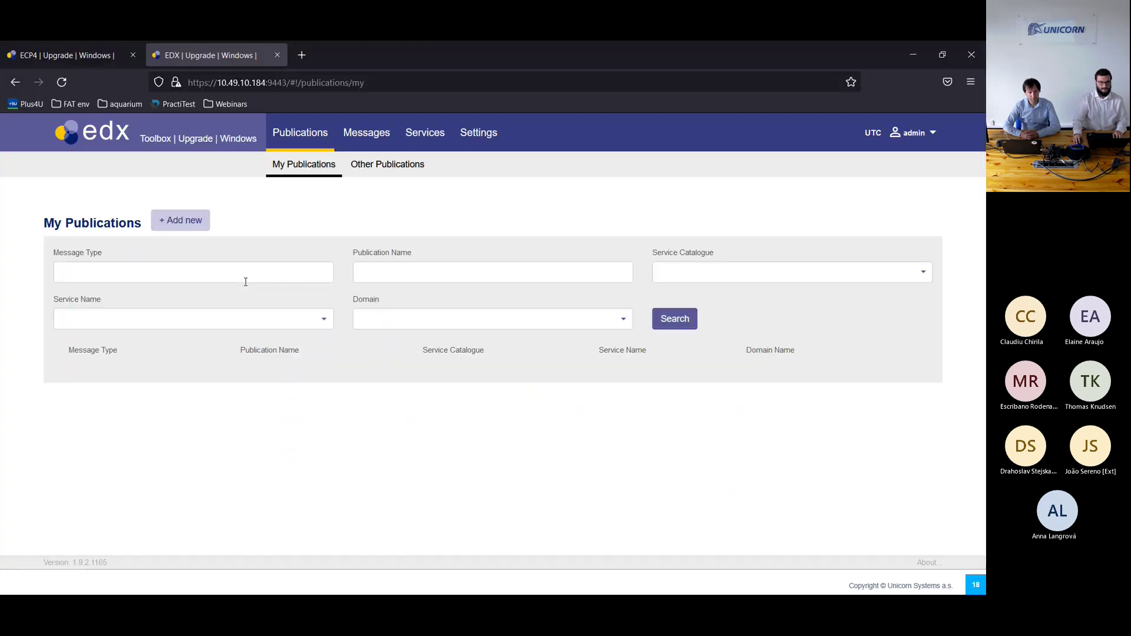
{"action": "left_click", "coordinate": [60, 82]}
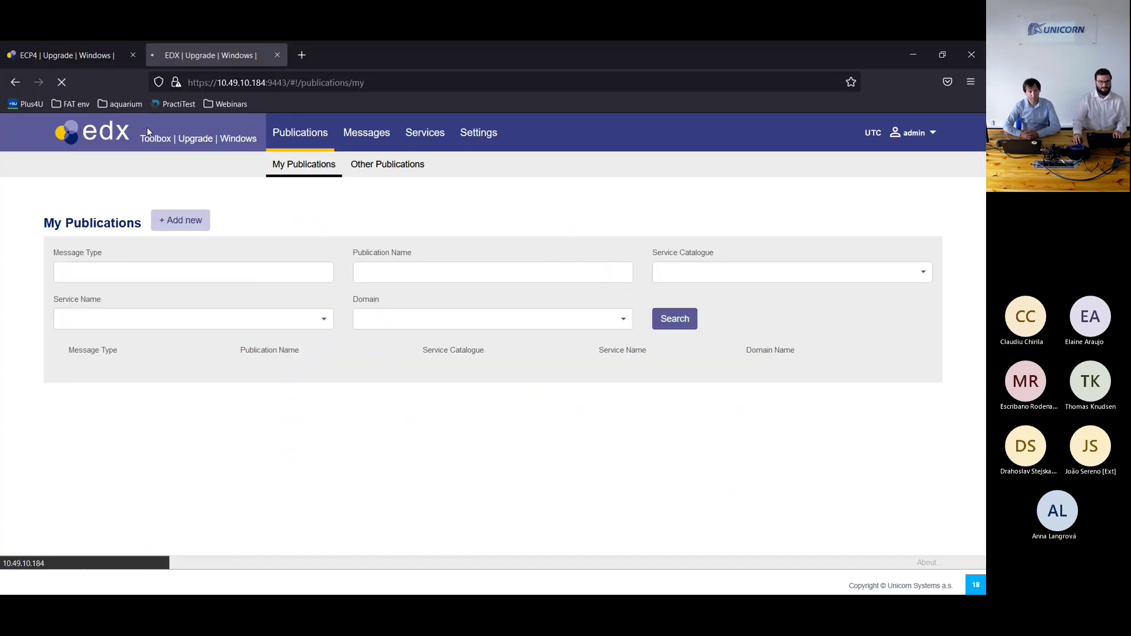
{"action": "left_click", "coordinate": [91, 62]}
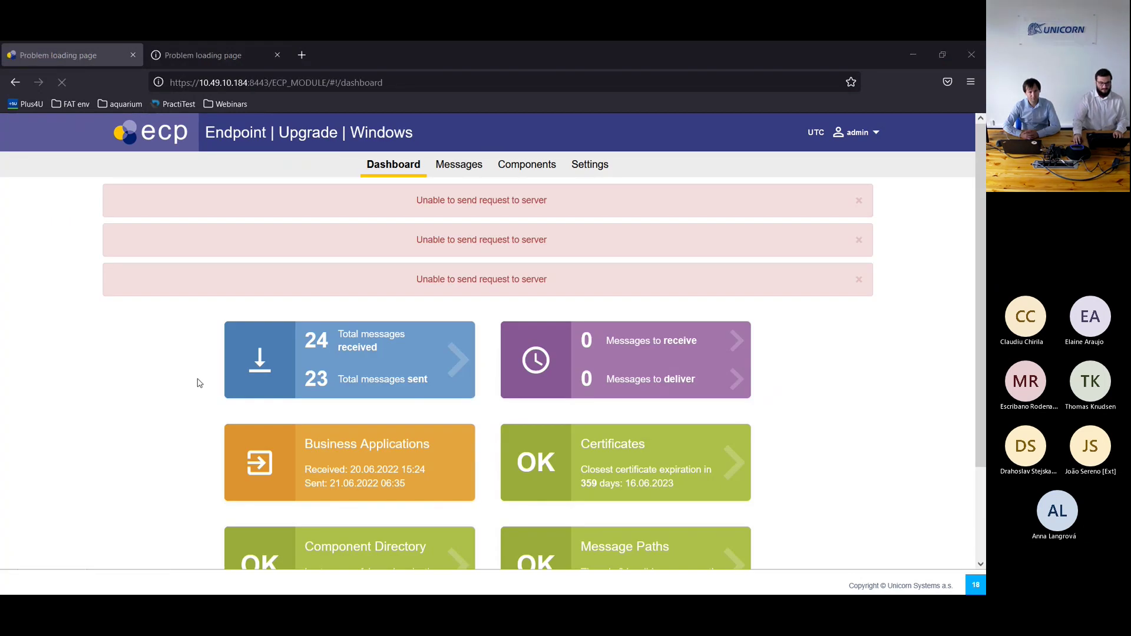
{"action": "key", "text": "alt+Tab"}
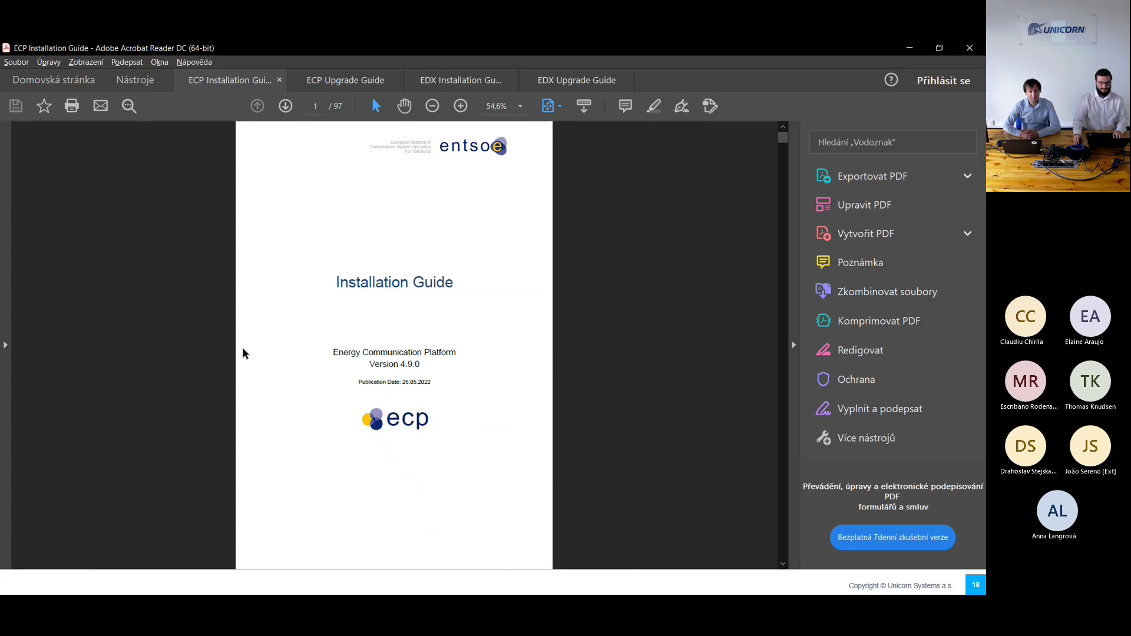
Step: Read the ECP Upgrade Guide's Upgrade on Windows chapter, pages 10–13, up to installing the new version
{"action": "scroll", "coordinate": [242, 348], "scroll_direction": "down", "scroll_amount": 2}
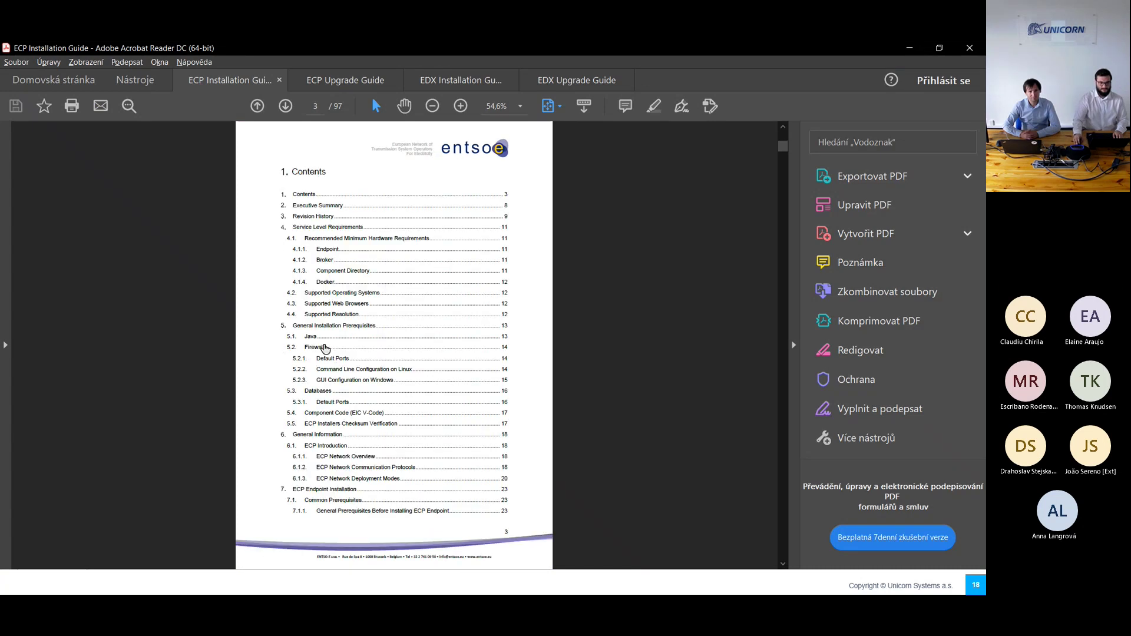
{"action": "left_click", "coordinate": [316, 80]}
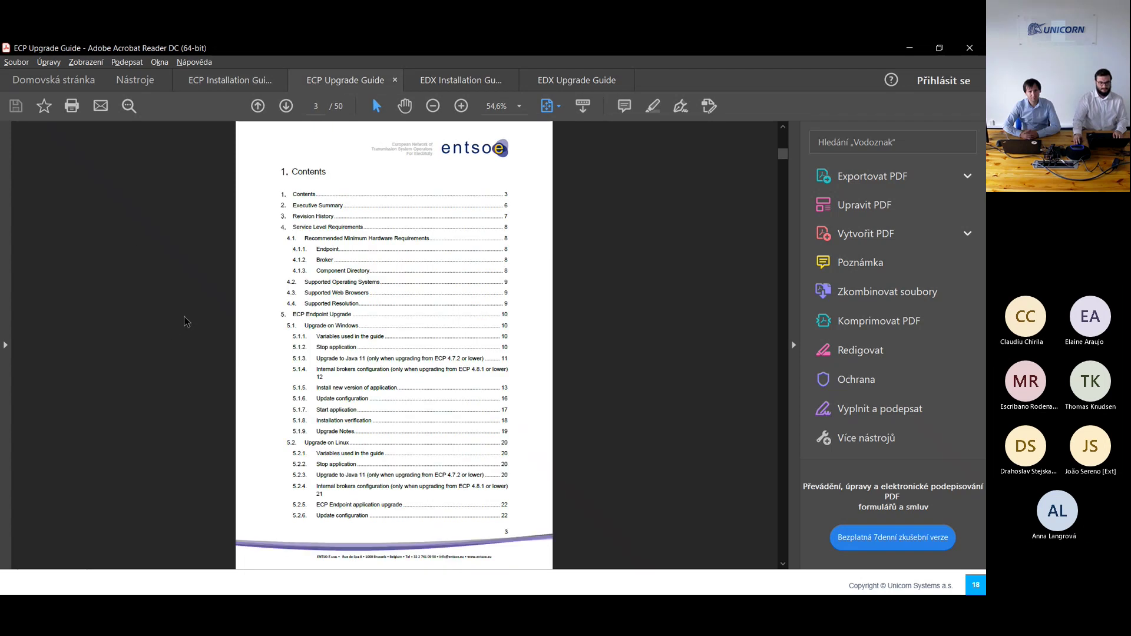
{"action": "left_click", "coordinate": [309, 326]}
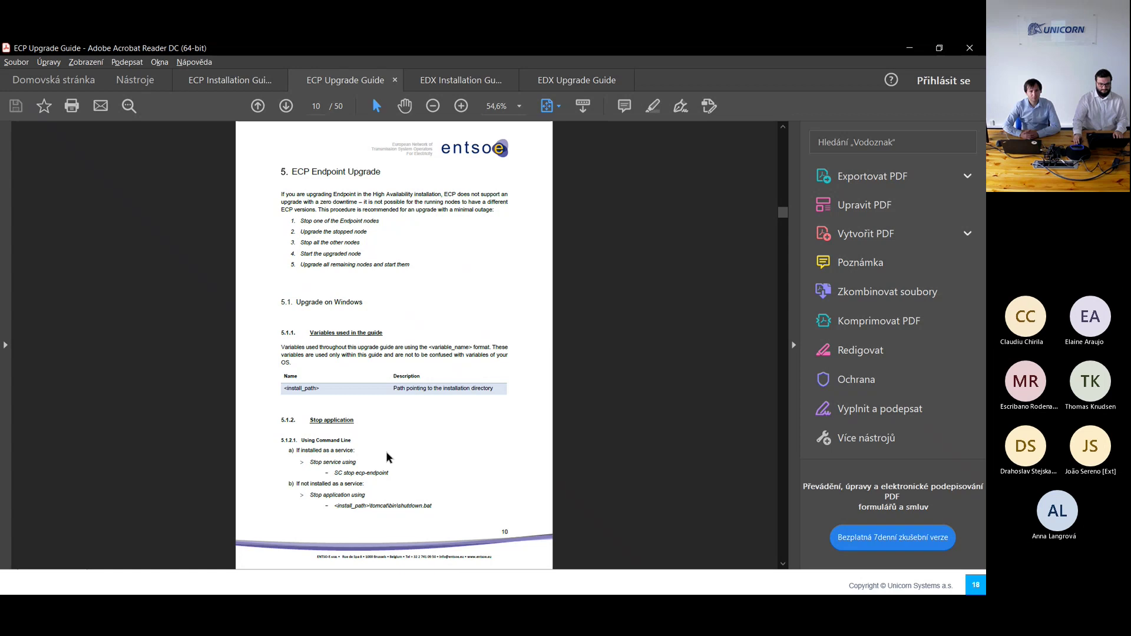
{"action": "scroll", "coordinate": [387, 457], "scroll_direction": "down", "scroll_amount": 1}
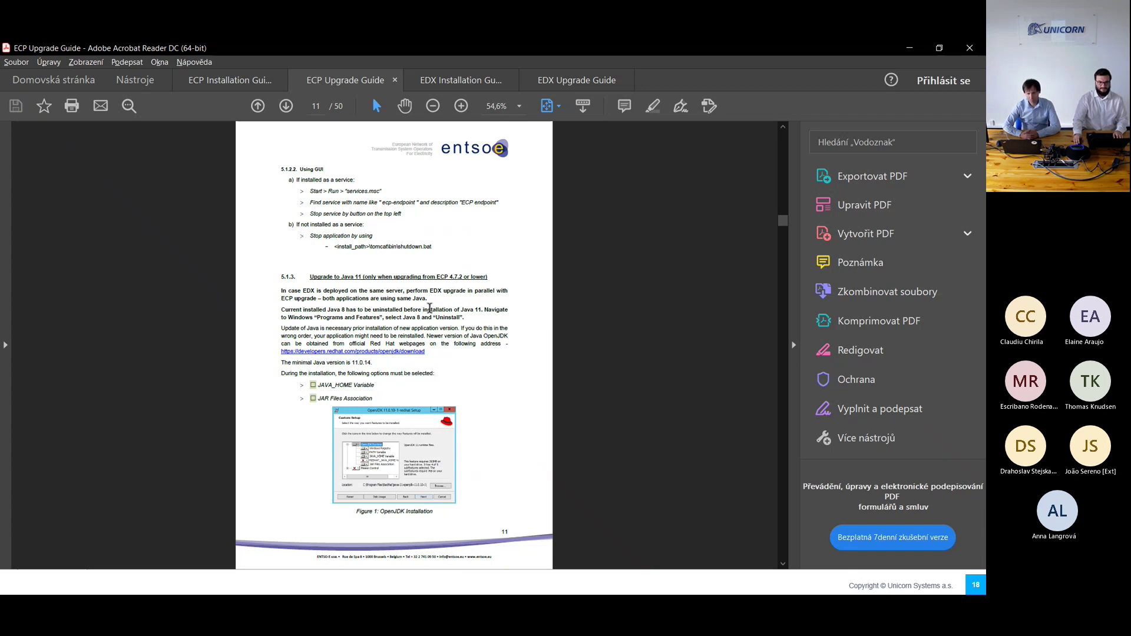
{"action": "scroll", "coordinate": [430, 307], "scroll_direction": "down", "scroll_amount": 1}
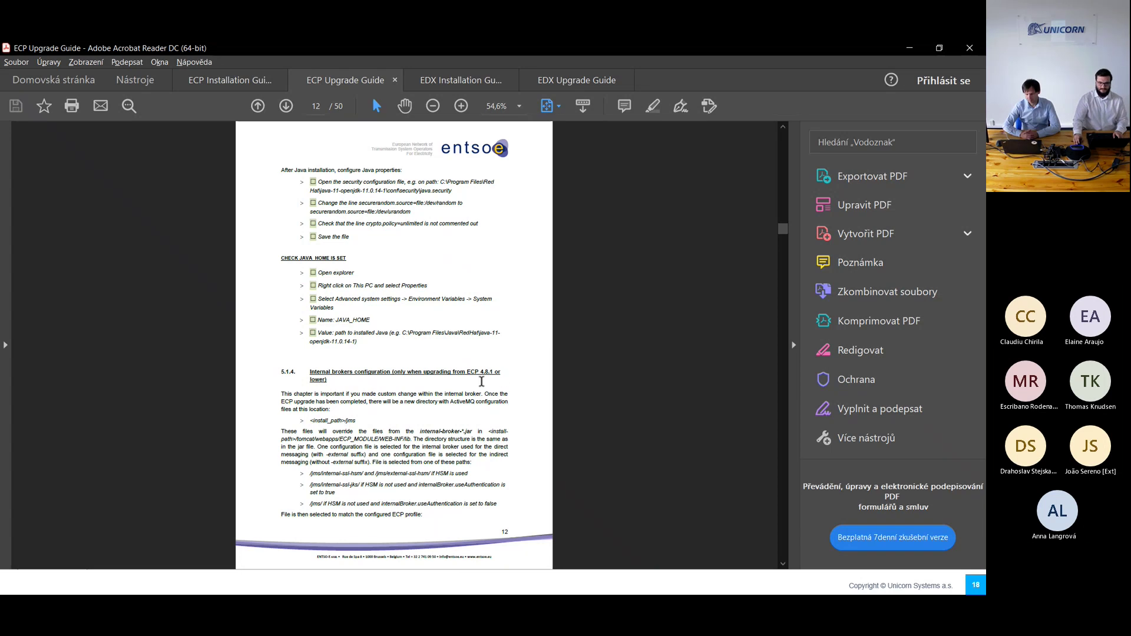
{"action": "scroll", "coordinate": [480, 383], "scroll_direction": "down", "scroll_amount": 2}
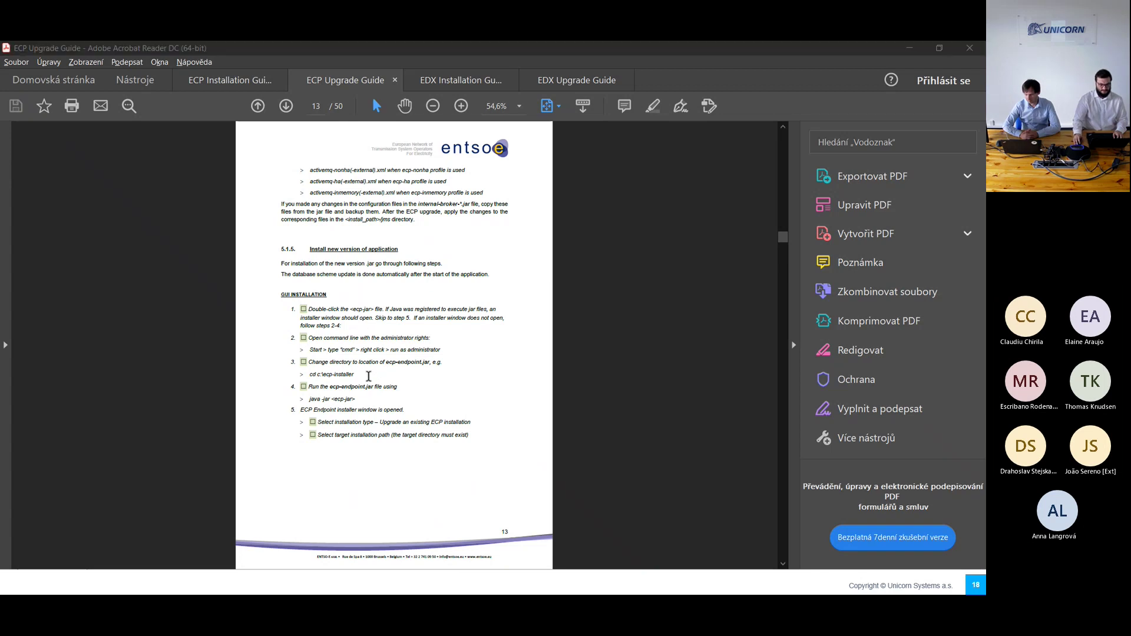
{"action": "key", "text": "alt+Tab"}
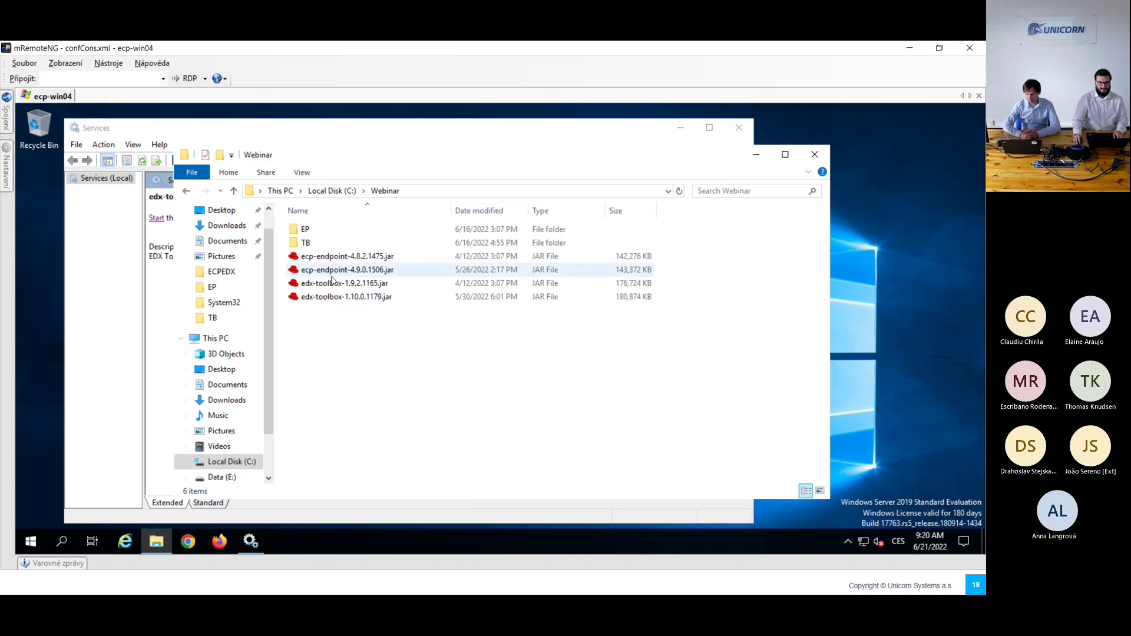
Step: Run the ecp-endpoint-4.9.0.1506 installer in Upgrade mode with path C:\Webinar\EP
{"action": "double_click", "coordinate": [368, 274]}
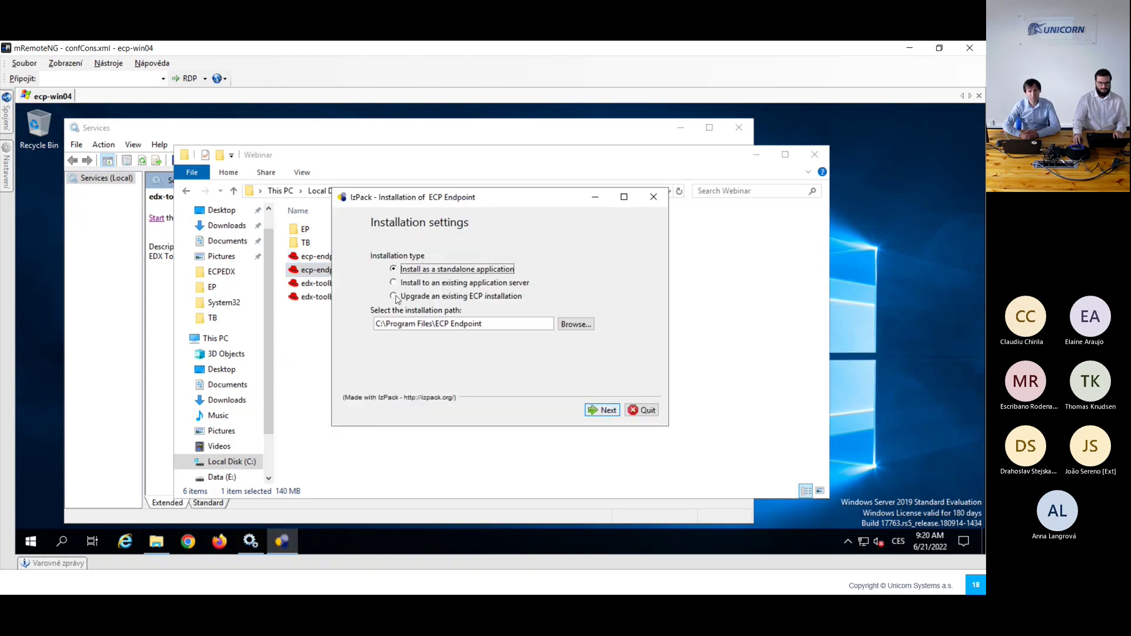
{"action": "left_click", "coordinate": [461, 297]}
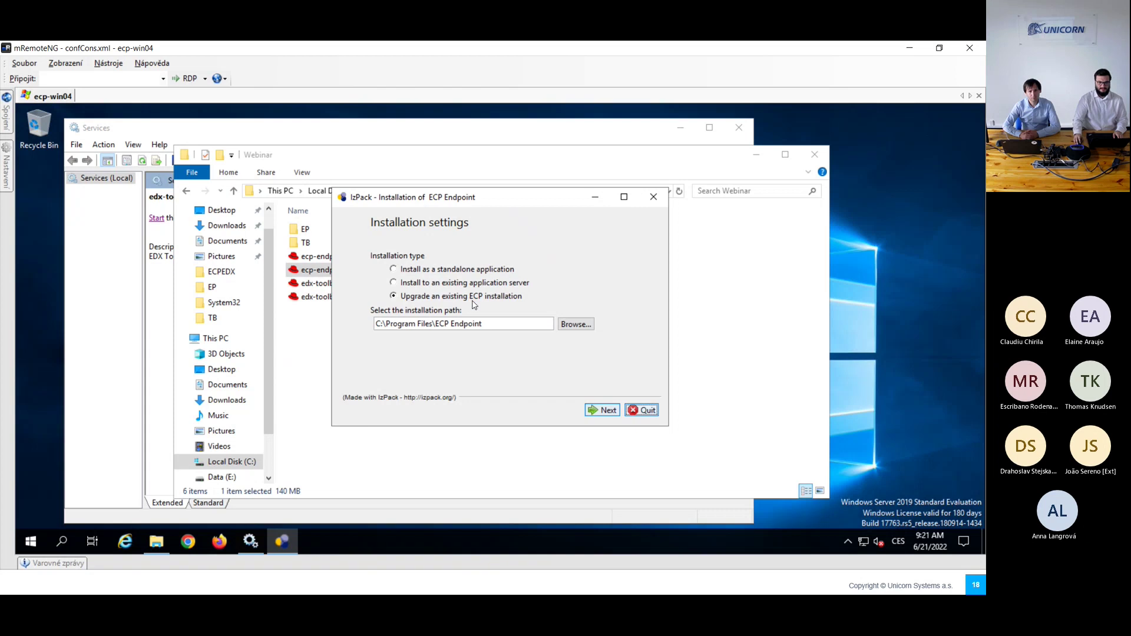
{"action": "left_click", "coordinate": [576, 324]}
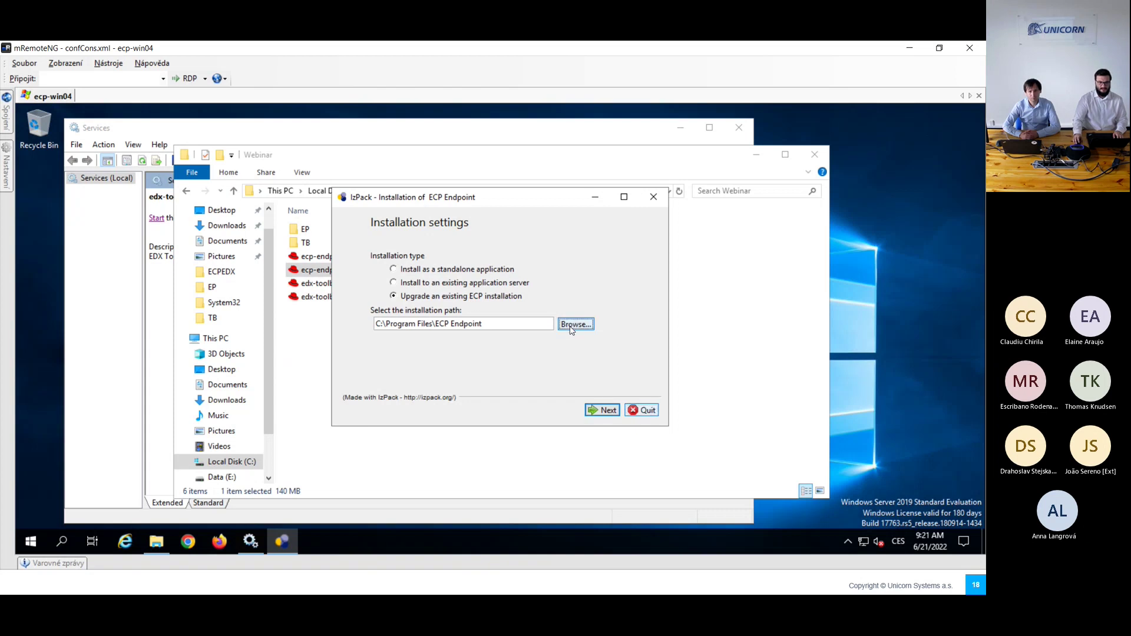
{"action": "left_click", "coordinate": [321, 366]}
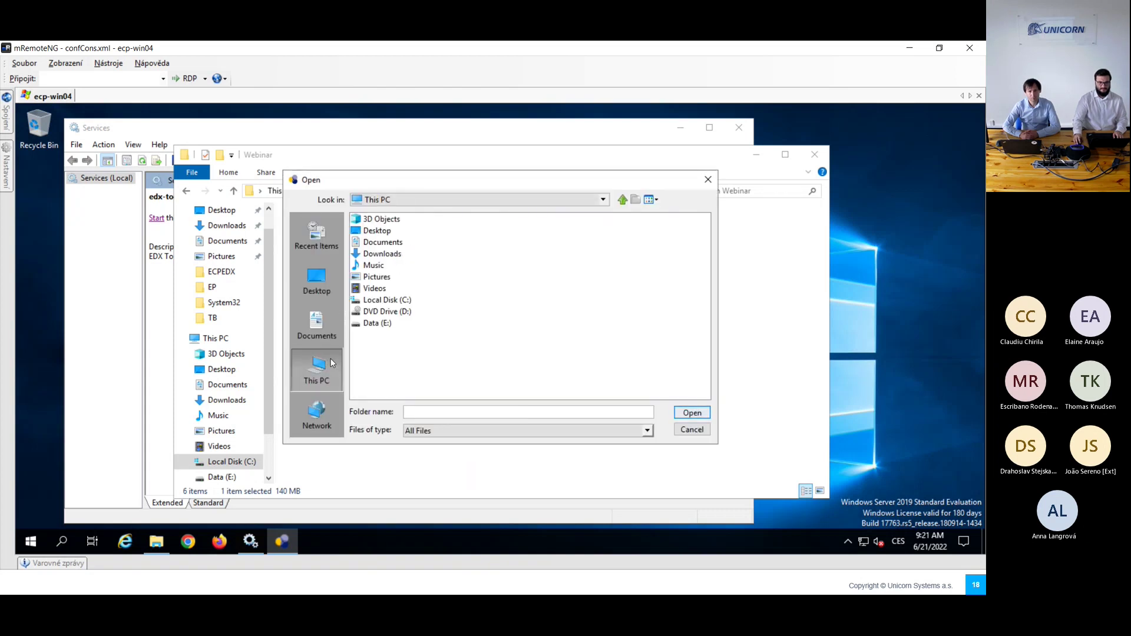
{"action": "double_click", "coordinate": [388, 301]}
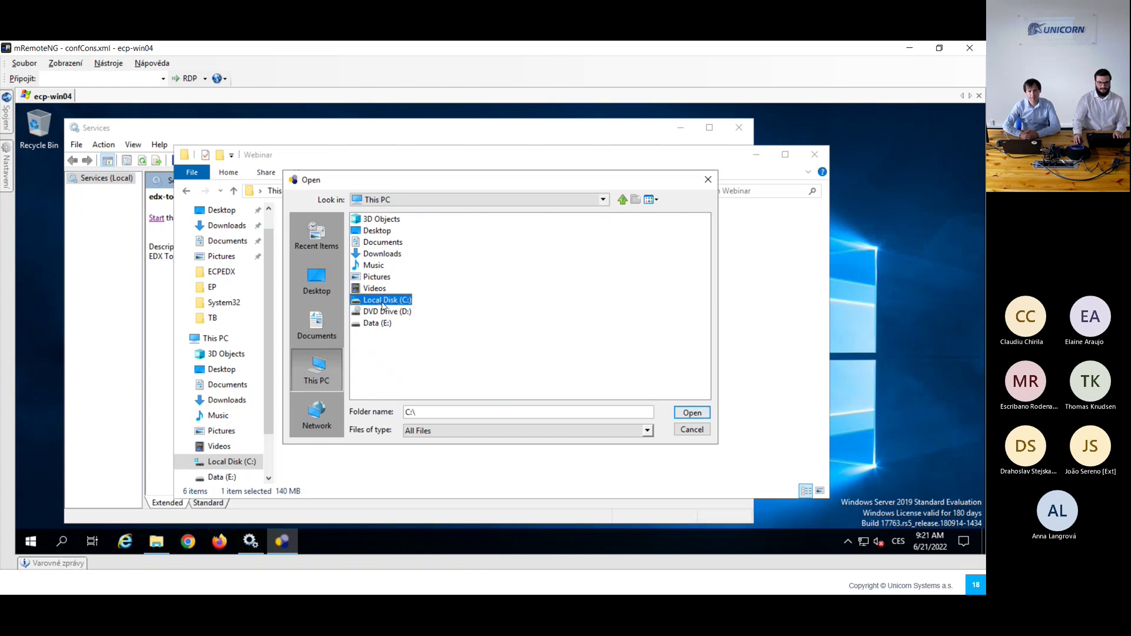
{"action": "double_click", "coordinate": [385, 335]}
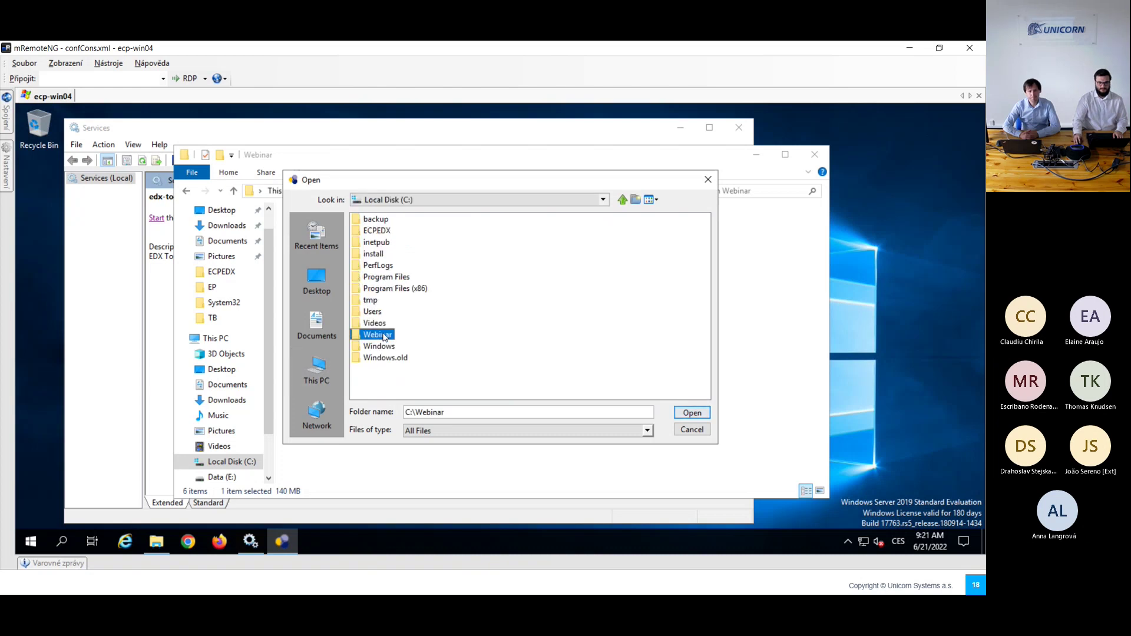
{"action": "double_click", "coordinate": [366, 219]}
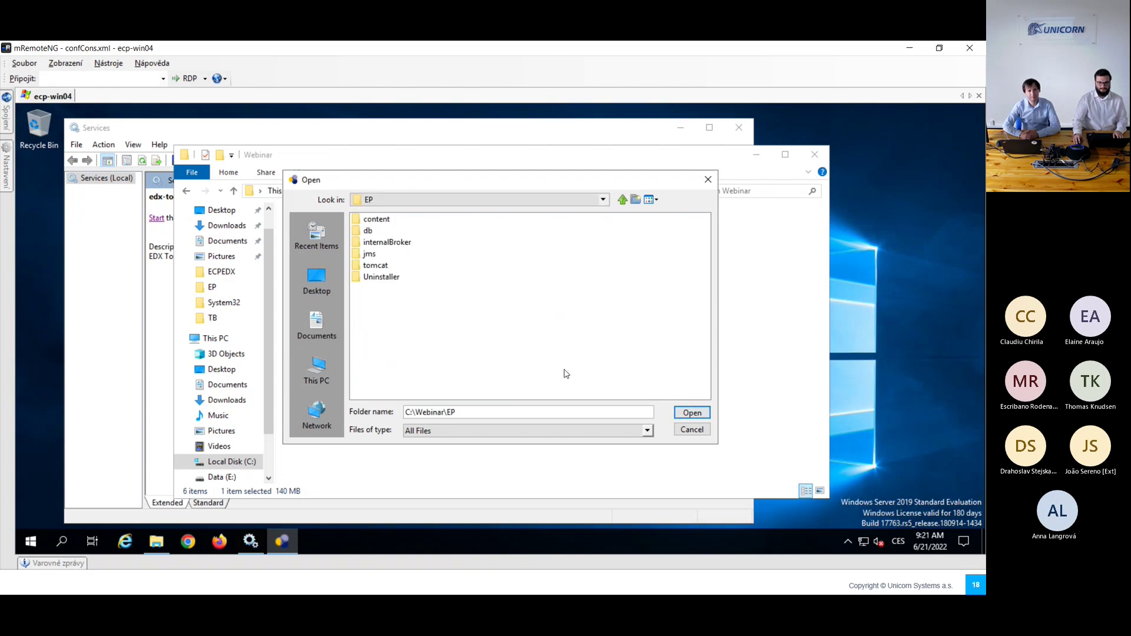
{"action": "left_click", "coordinate": [692, 413]}
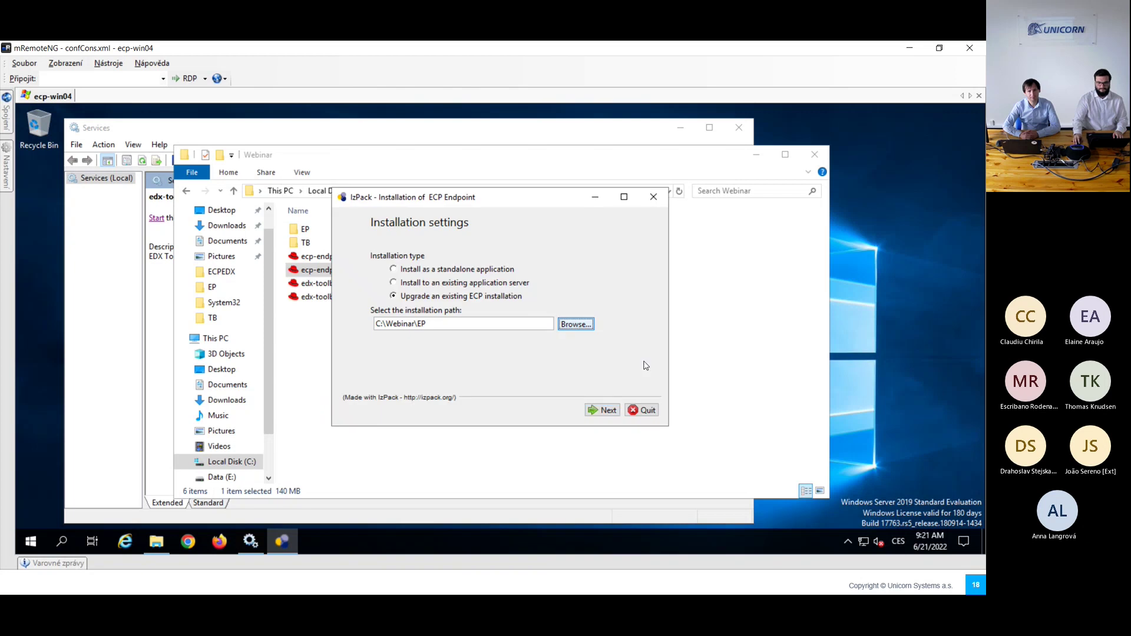
Step: Complete the ECP Endpoint upgrade and return to the ECP Upgrade Guide
{"action": "left_click", "coordinate": [601, 409]}
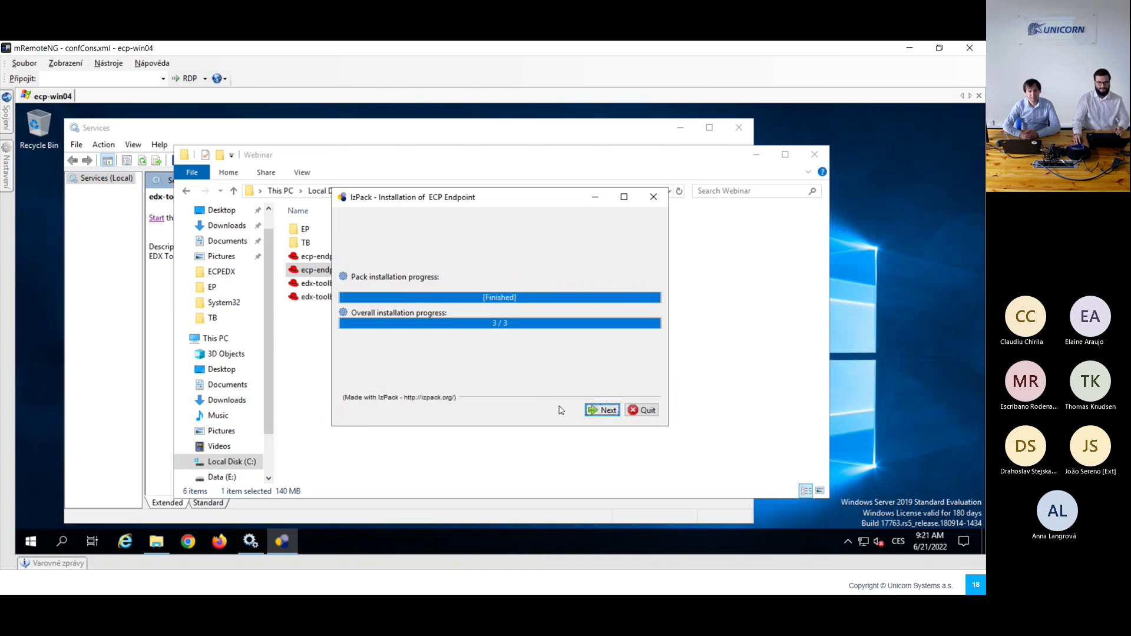
{"action": "left_click", "coordinate": [597, 413]}
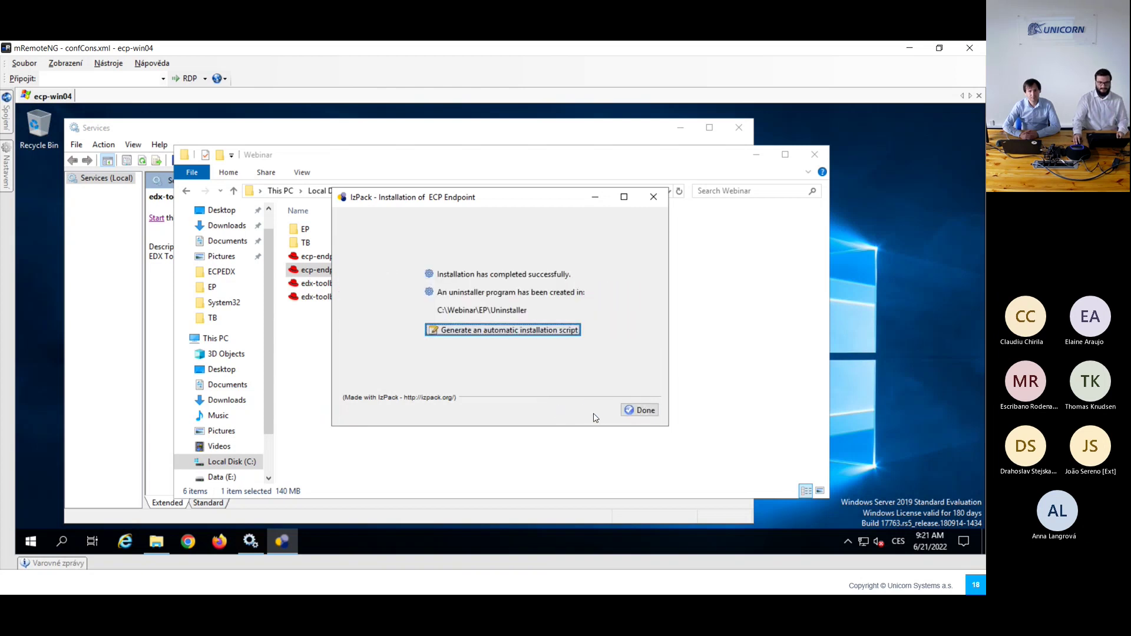
{"action": "left_click", "coordinate": [635, 410]}
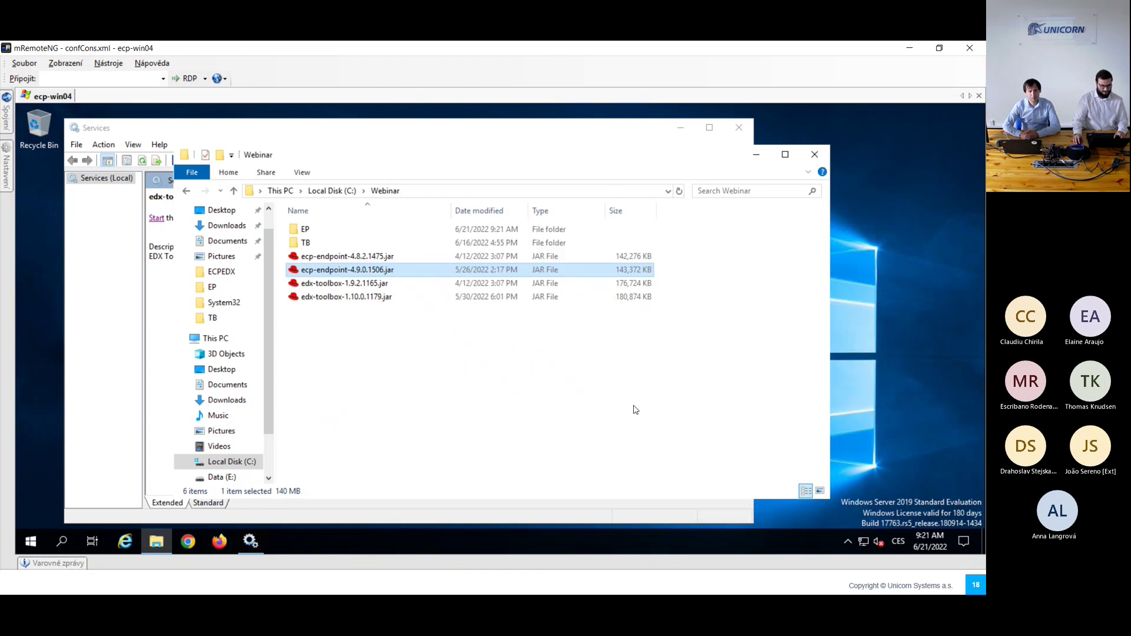
{"action": "key", "text": "alt+Tab"}
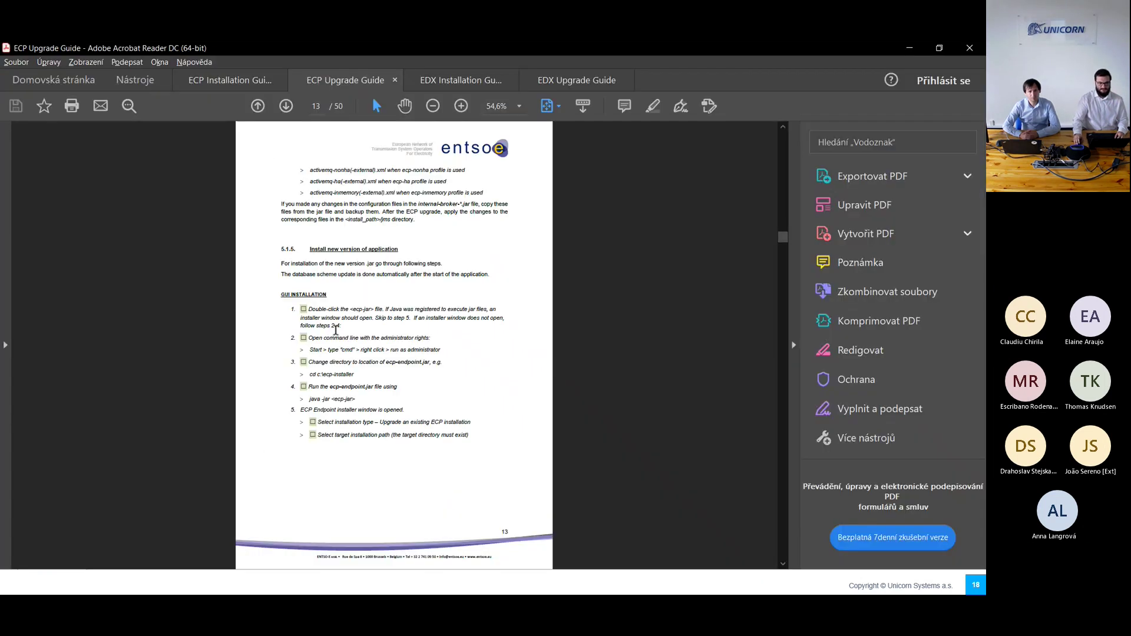
{"action": "scroll", "coordinate": [342, 411], "scroll_direction": "down", "scroll_amount": 2}
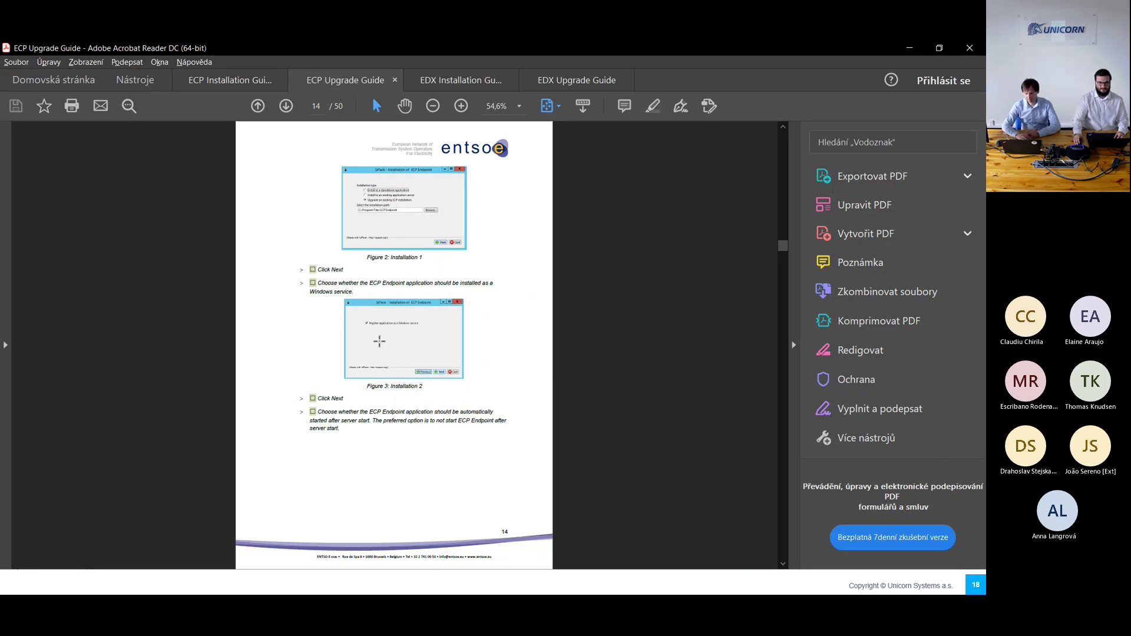
Step: Scroll the ECP Upgrade Guide to page 18, covering Start application and Installation verification
{"action": "scroll", "coordinate": [379, 340], "scroll_direction": "down", "scroll_amount": 2}
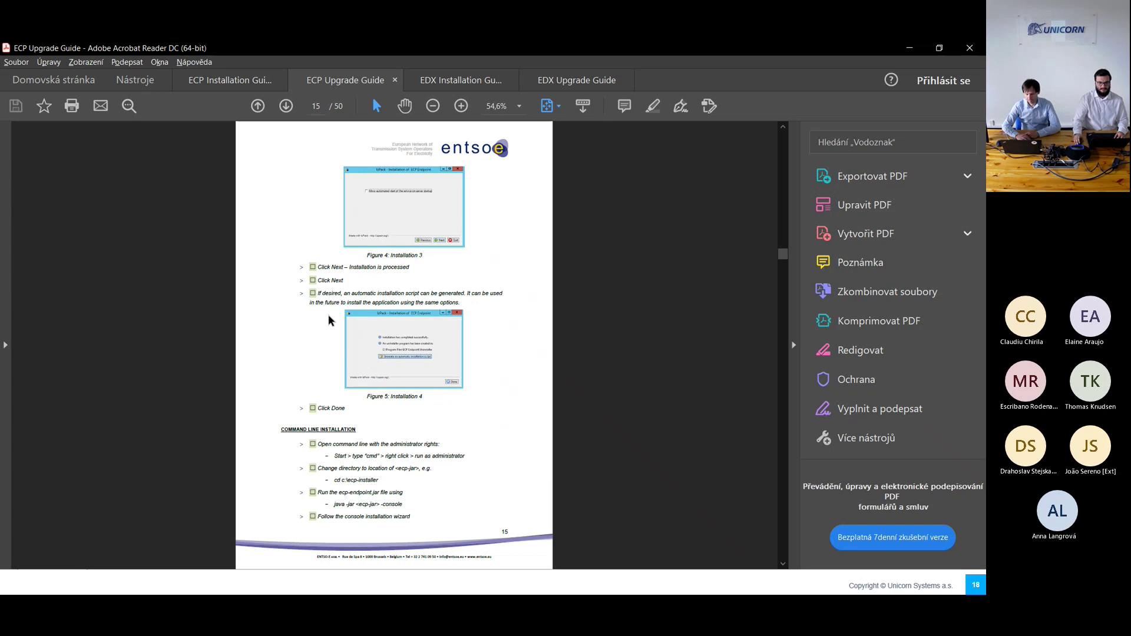
{"action": "scroll", "coordinate": [328, 316], "scroll_direction": "down", "scroll_amount": 2}
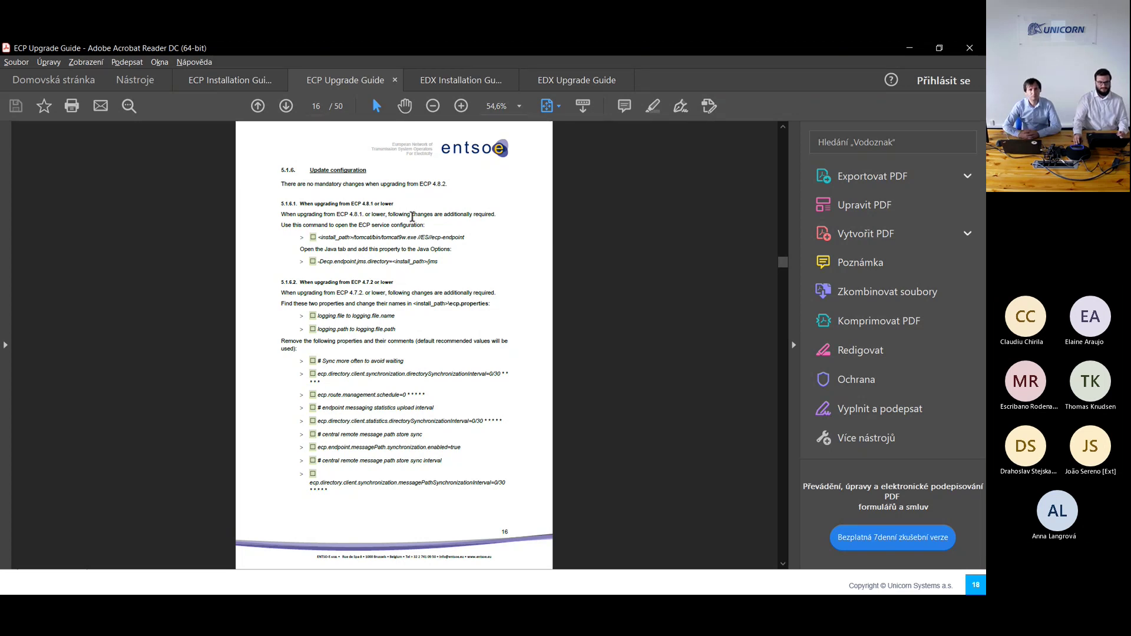
{"action": "scroll", "coordinate": [412, 217], "scroll_direction": "down", "scroll_amount": 5}
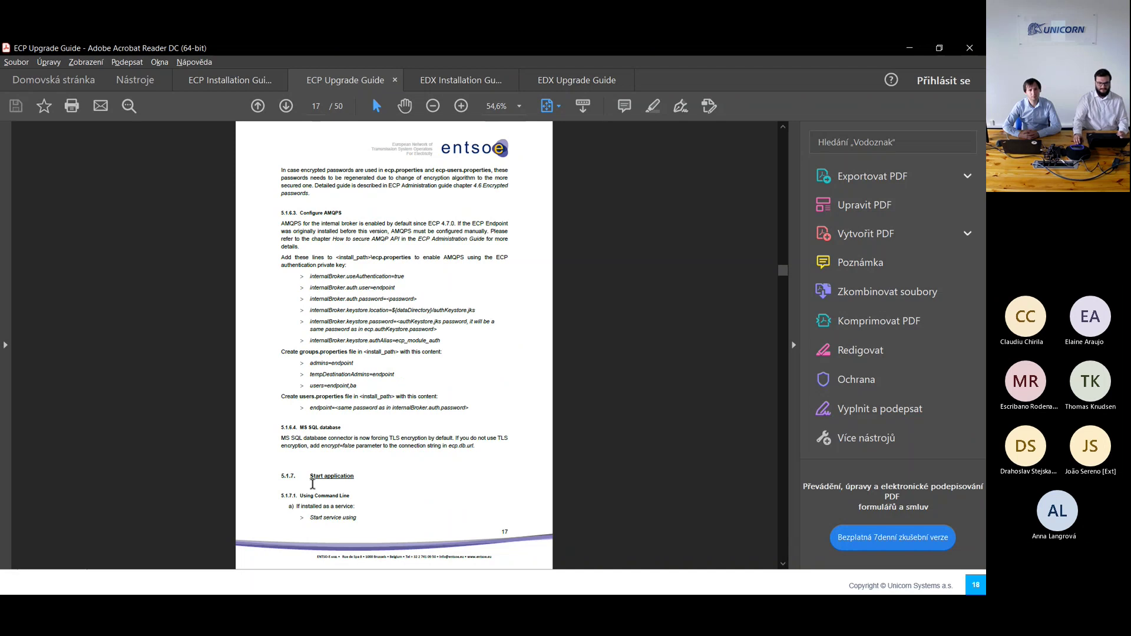
{"action": "scroll", "coordinate": [352, 486], "scroll_direction": "down", "scroll_amount": 5}
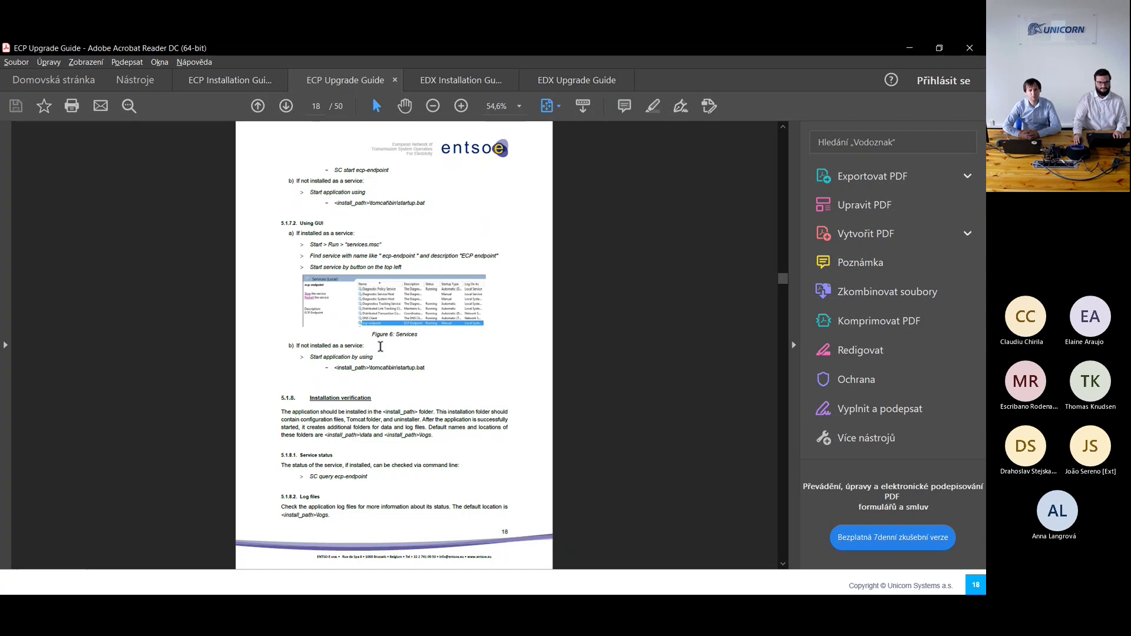
Step: Start the ecp-endpoint service in Services on the remote server
{"action": "key", "text": "alt+Tab"}
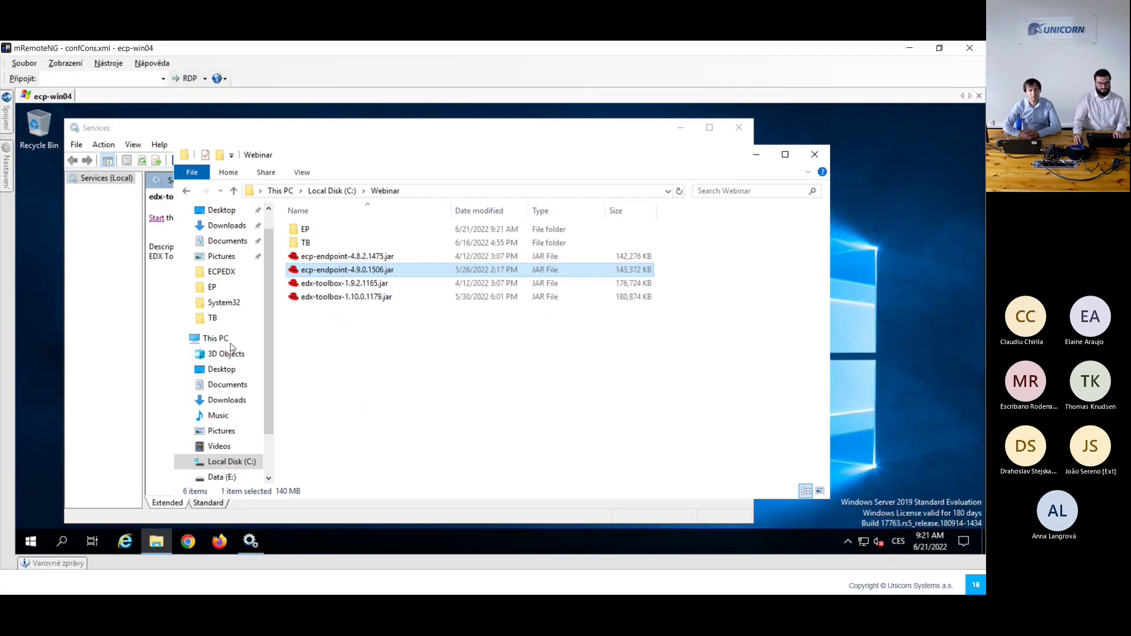
{"action": "left_click", "coordinate": [119, 355]}
{"action": "left_click", "coordinate": [312, 370]}
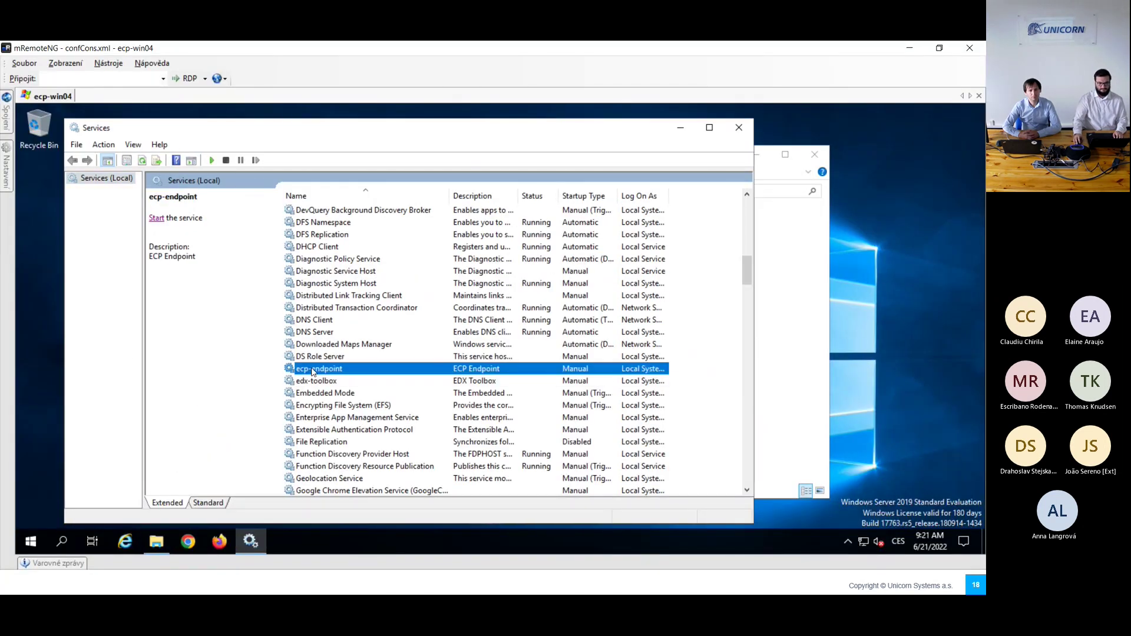
{"action": "left_click", "coordinate": [156, 219]}
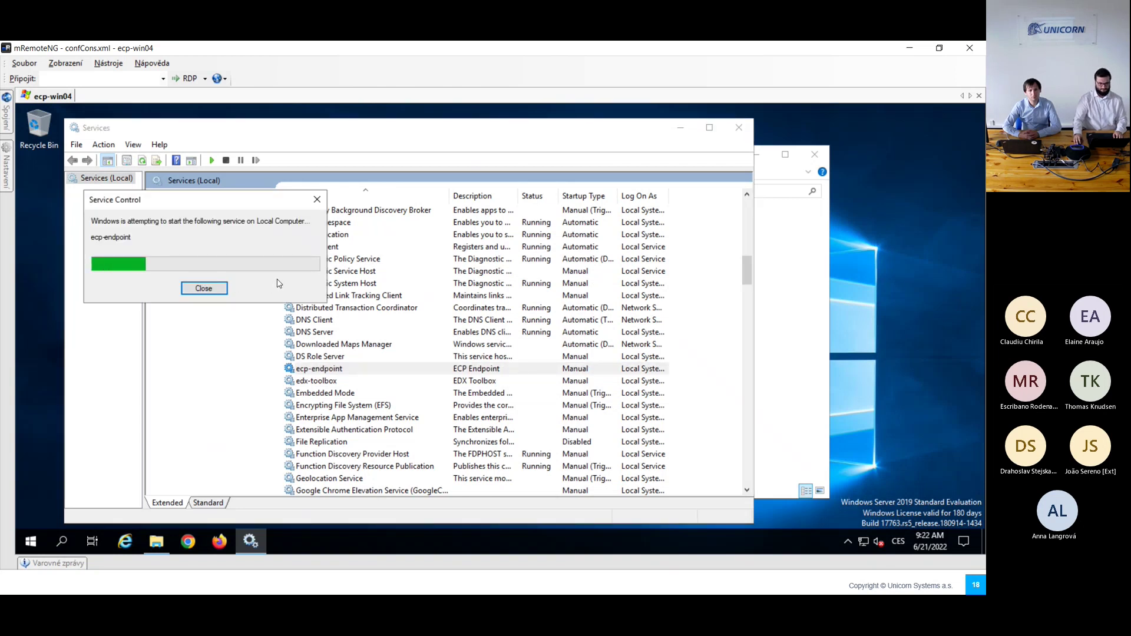
Step: Reload the ECP dashboard in Firefox, which still shows Unable to connect
{"action": "key", "text": "alt"}
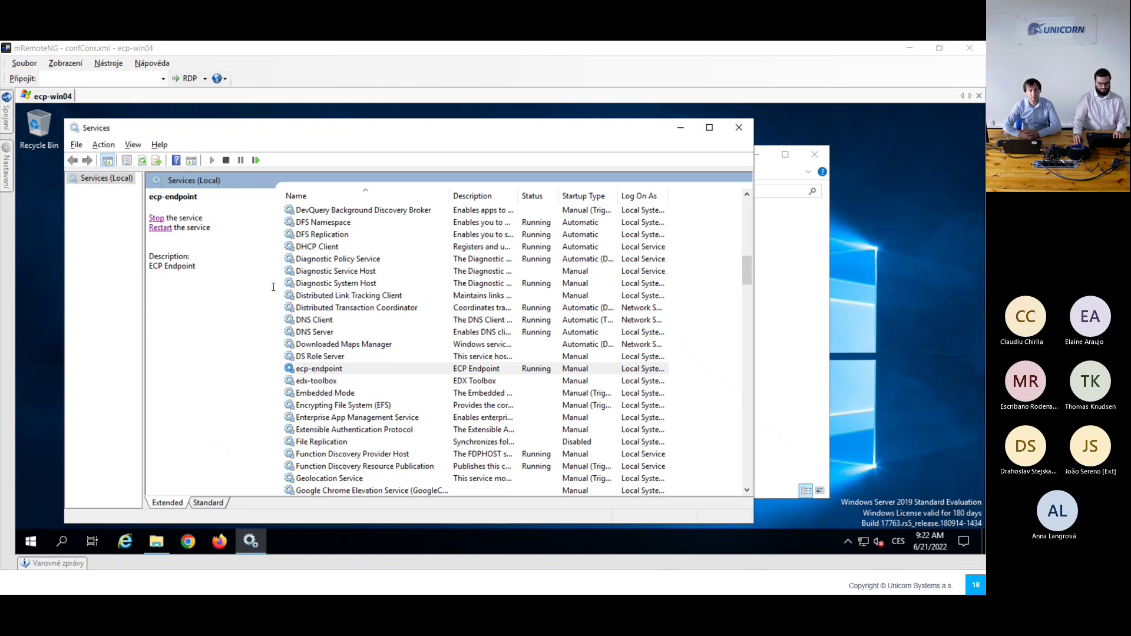
{"action": "key", "text": "alt+Tab"}
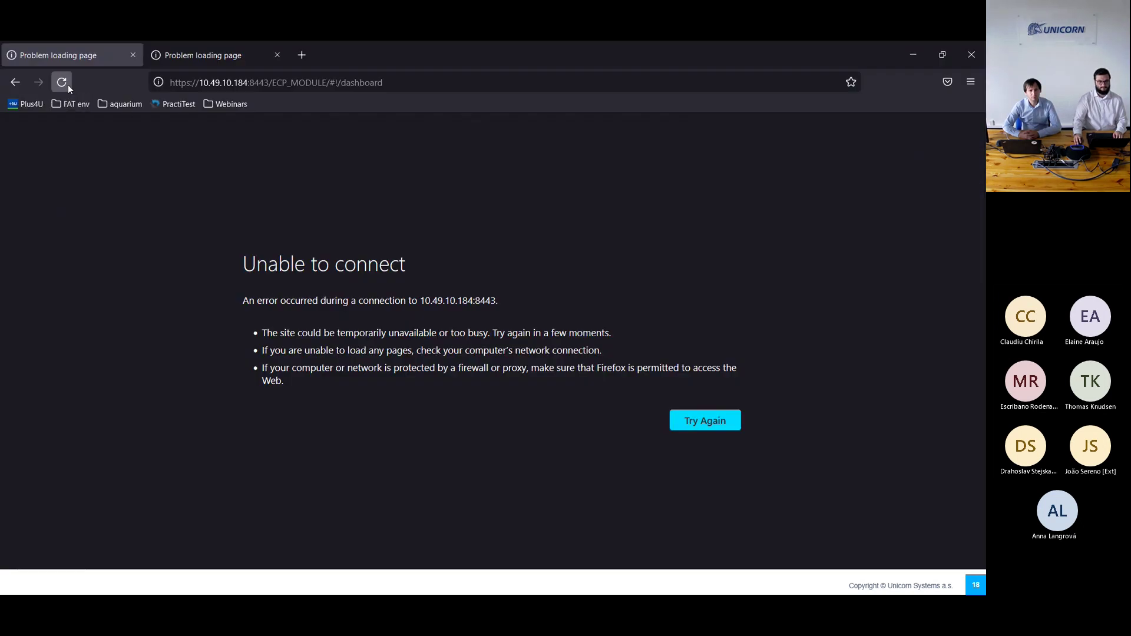
{"action": "left_click", "coordinate": [68, 85]}
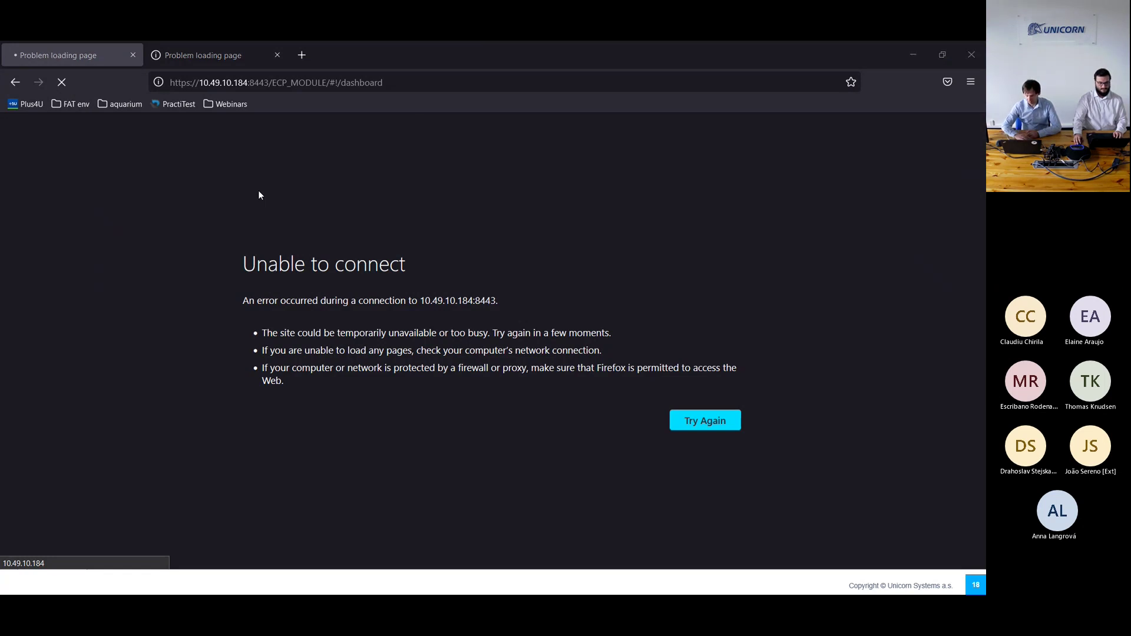
{"action": "key", "text": "alt+Tab"}
{"action": "key", "text": "alt+Tab"}
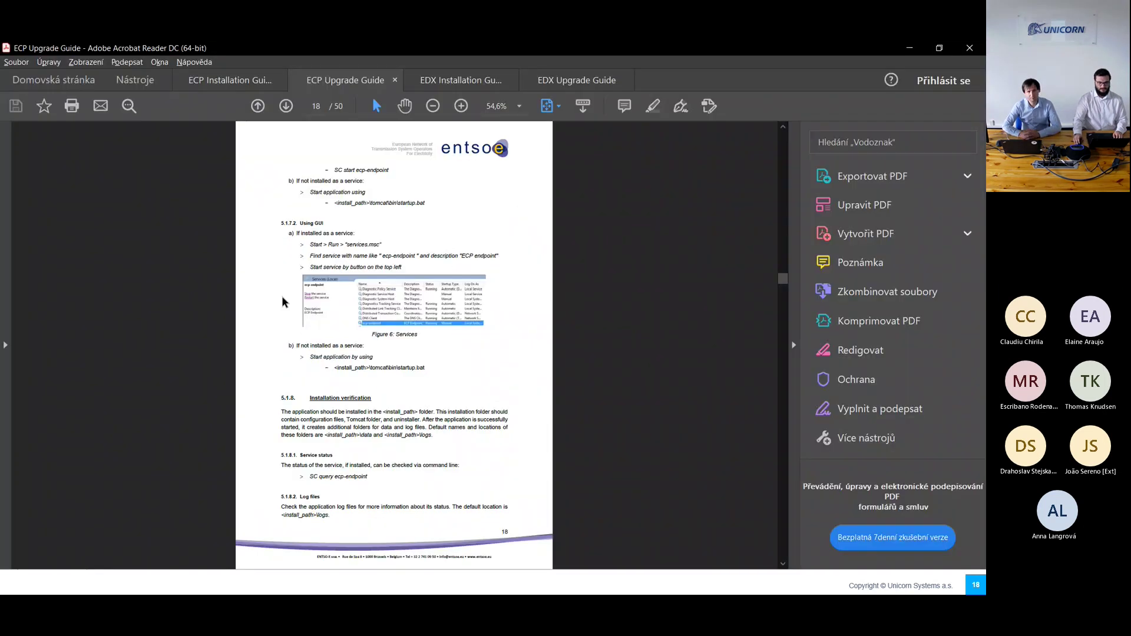
{"action": "scroll", "coordinate": [335, 427], "scroll_direction": "down", "scroll_amount": 2}
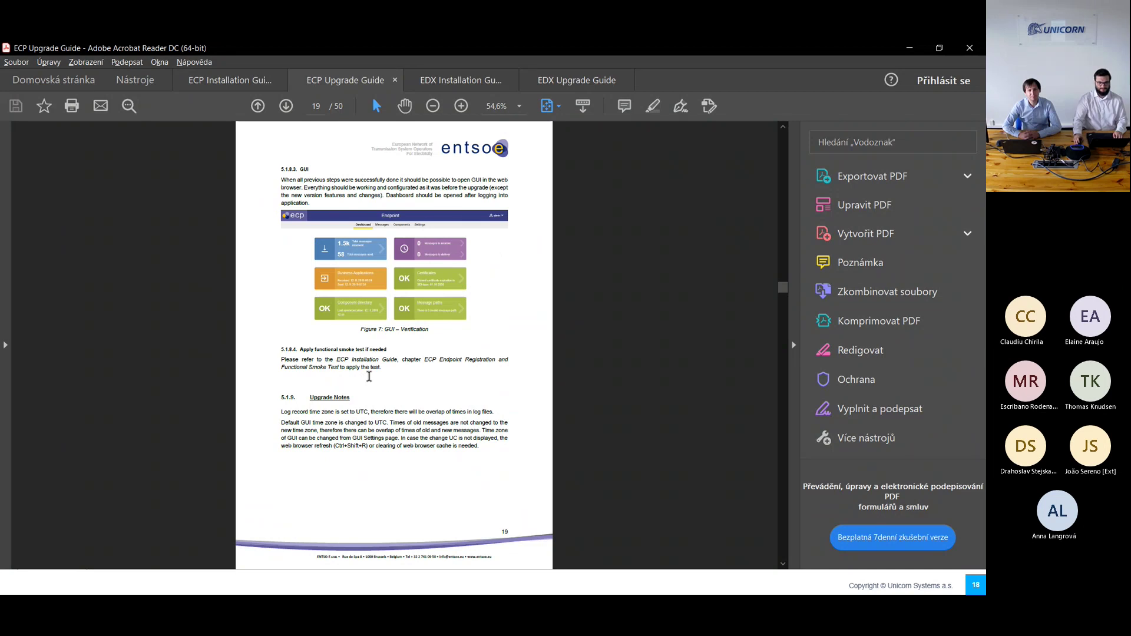
{"action": "scroll", "coordinate": [369, 376], "scroll_direction": "down", "scroll_amount": 2}
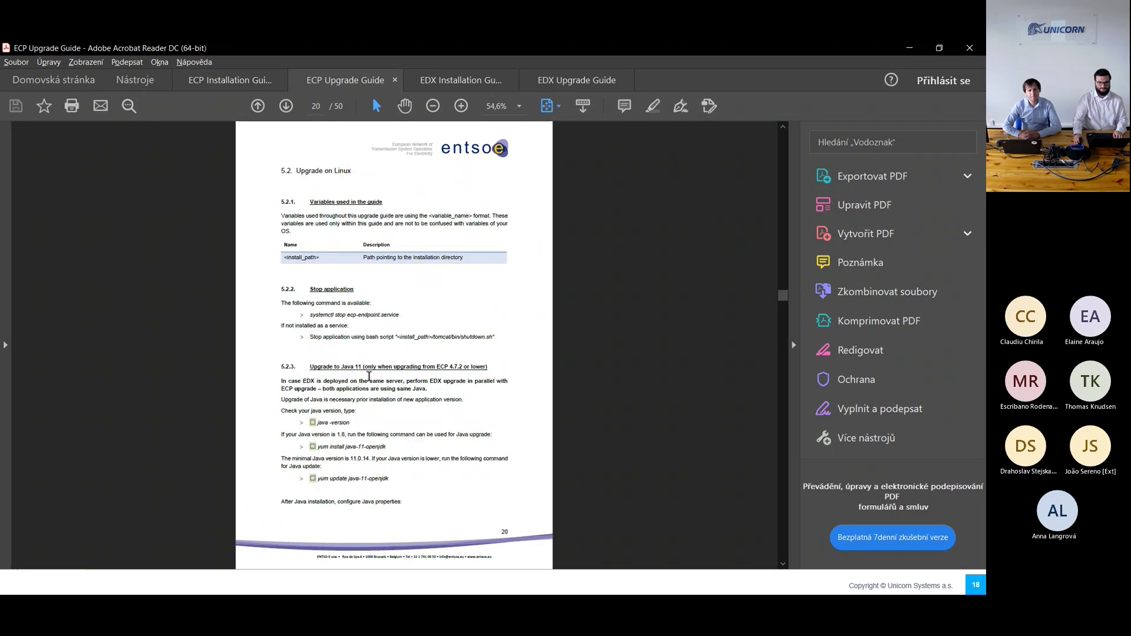
{"action": "scroll", "coordinate": [369, 376], "scroll_direction": "up", "scroll_amount": 4}
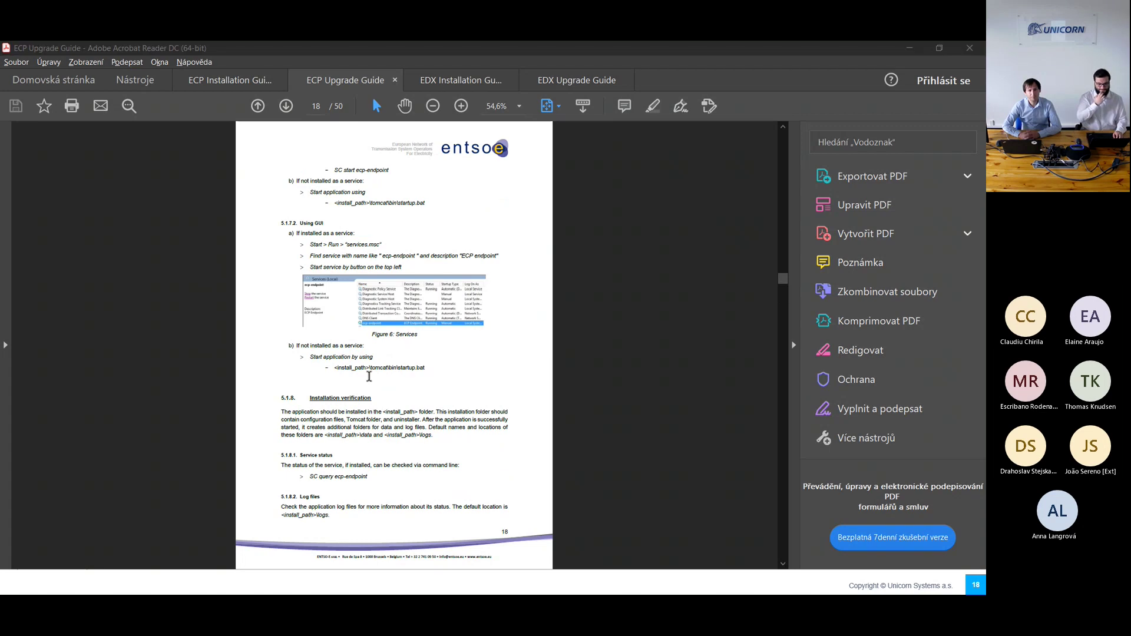
{"action": "key", "text": "alt+Tab"}
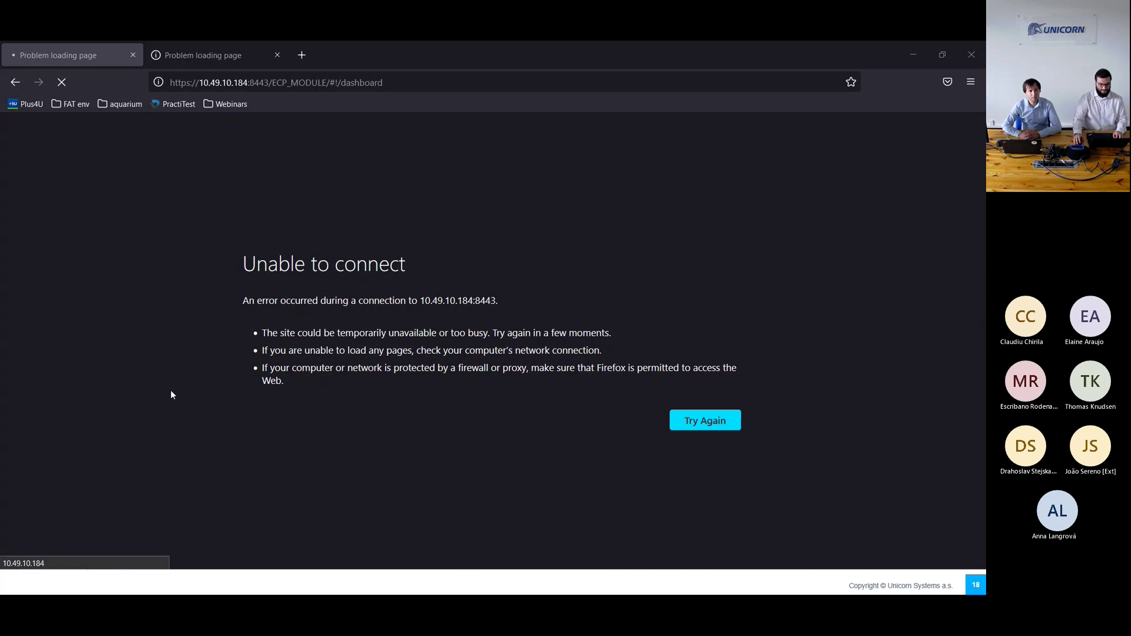
{"action": "key", "text": "alt+Tab"}
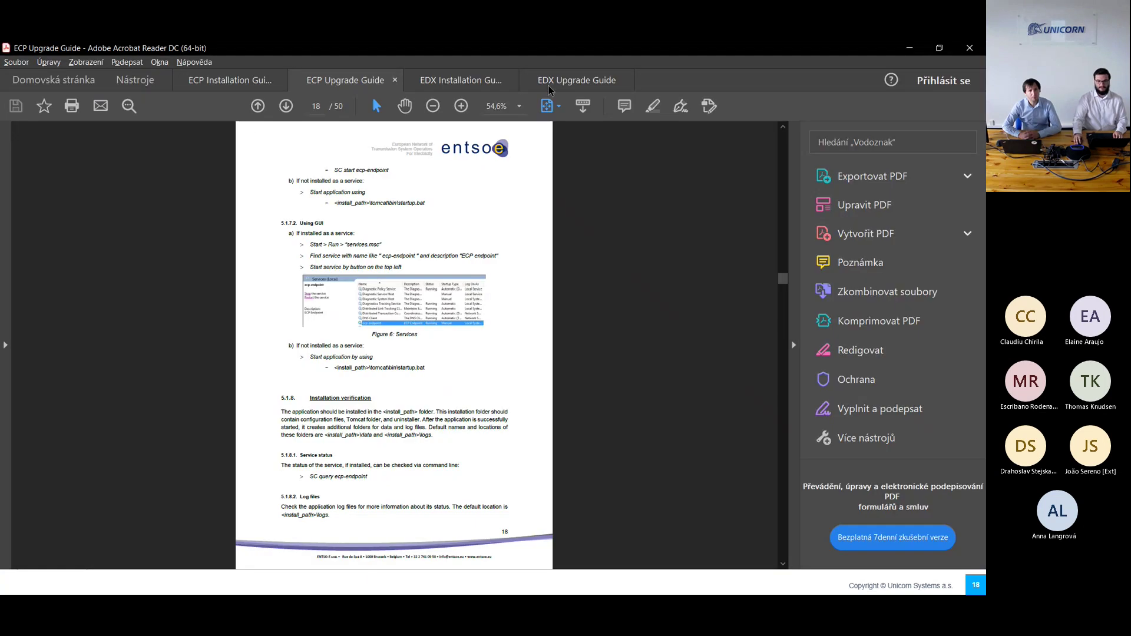
Step: Jump to Upgrade on Windows in the EDX Upgrade Guide and read pages 10–13
{"action": "left_click", "coordinate": [557, 80]}
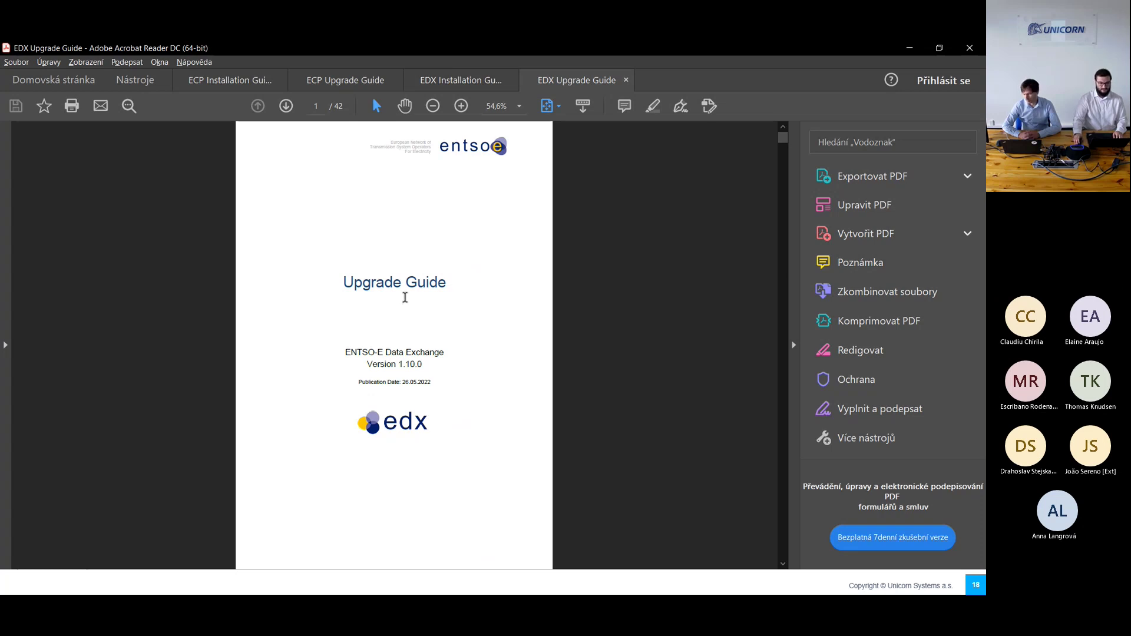
{"action": "scroll", "coordinate": [405, 302], "scroll_direction": "down", "scroll_amount": 3}
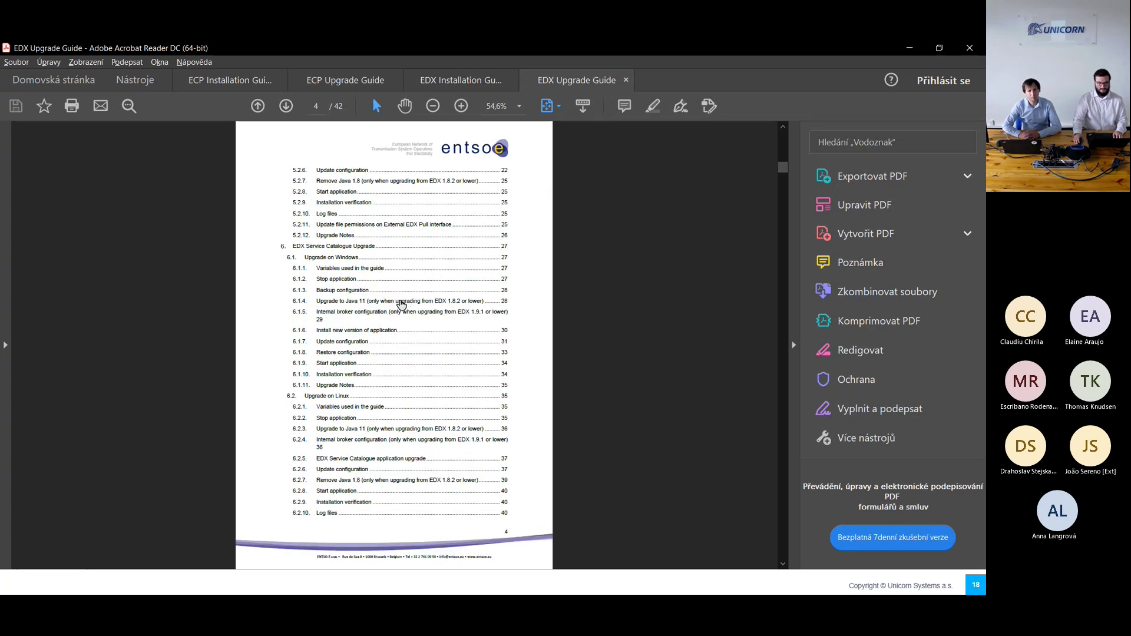
{"action": "scroll", "coordinate": [389, 298], "scroll_direction": "up", "scroll_amount": 2}
{"action": "scroll", "coordinate": [381, 296], "scroll_direction": "down", "scroll_amount": 1}
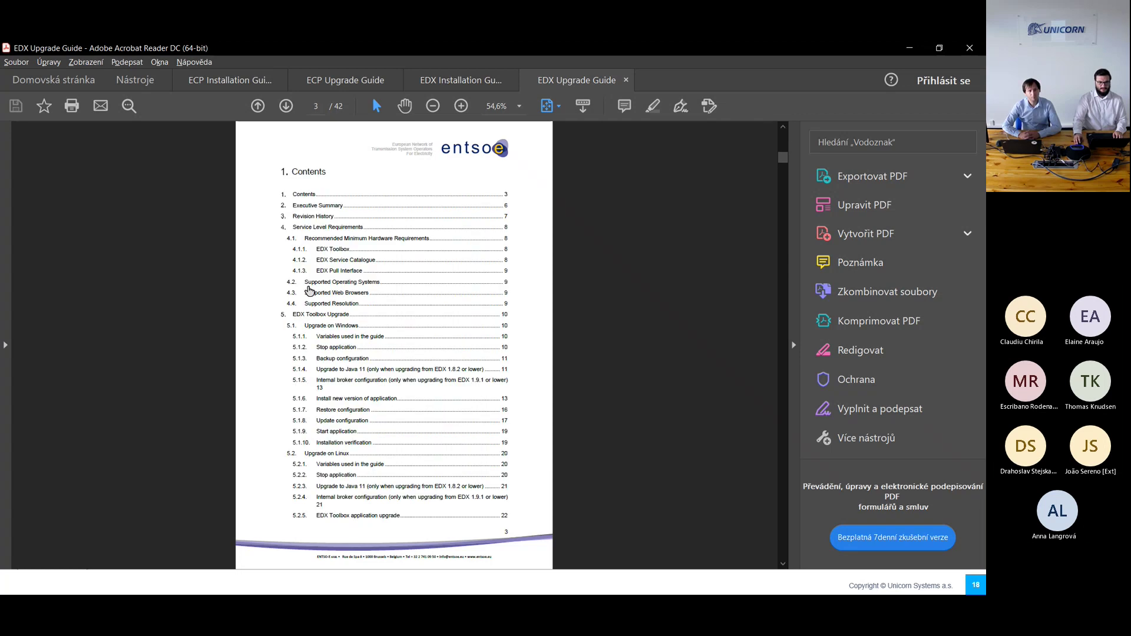
{"action": "left_click", "coordinate": [321, 330]}
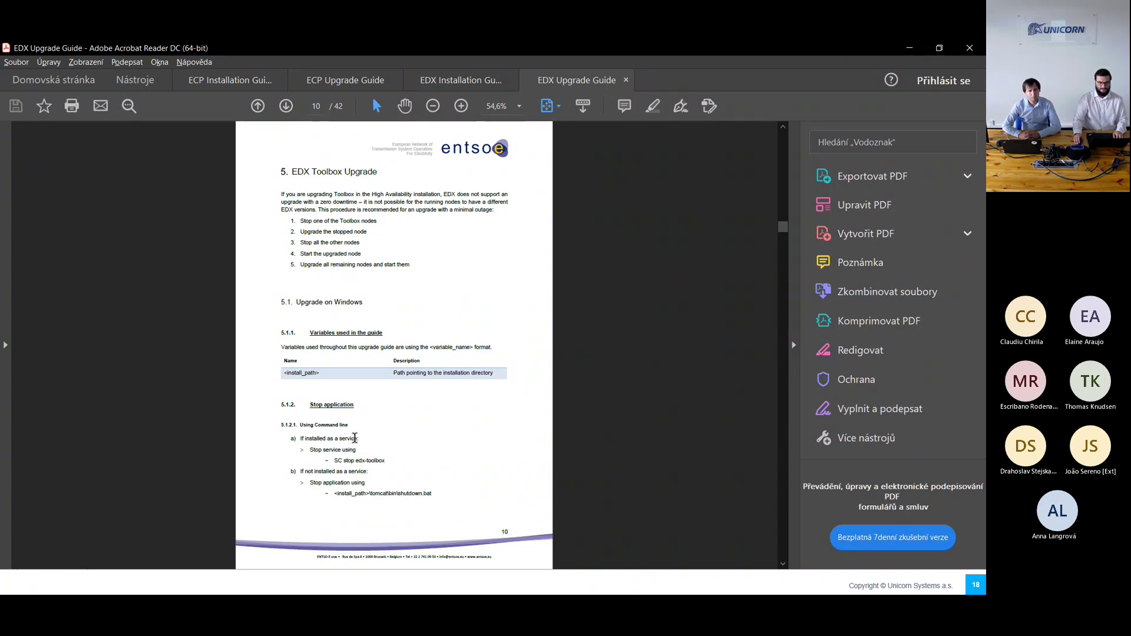
{"action": "scroll", "coordinate": [352, 438], "scroll_direction": "down", "scroll_amount": 3}
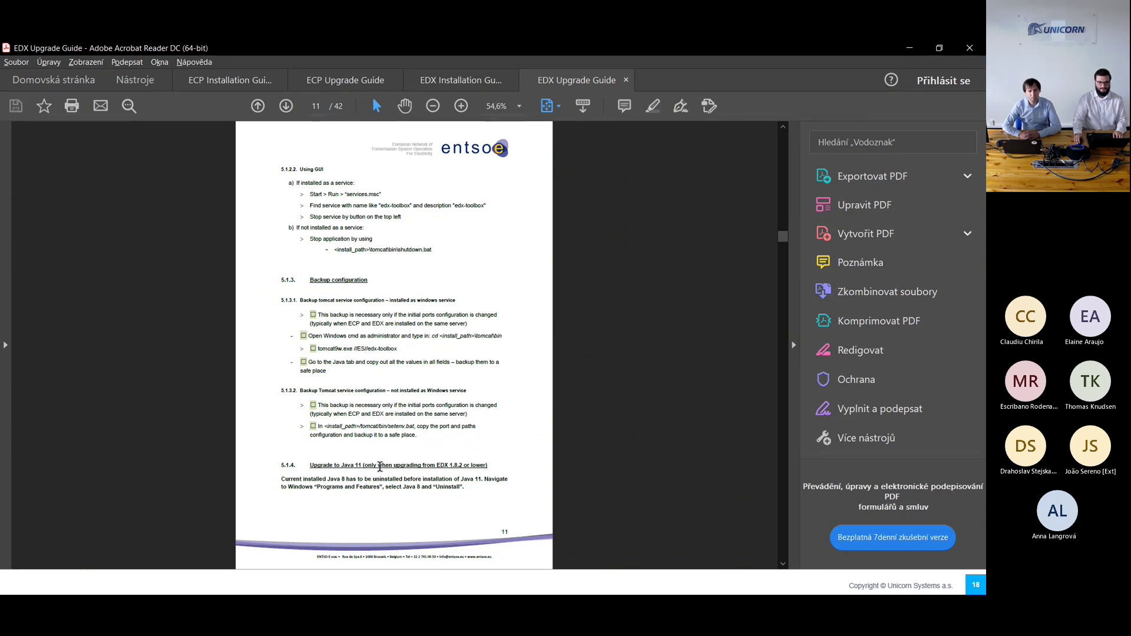
{"action": "scroll", "coordinate": [381, 413], "scroll_direction": "down", "scroll_amount": 3}
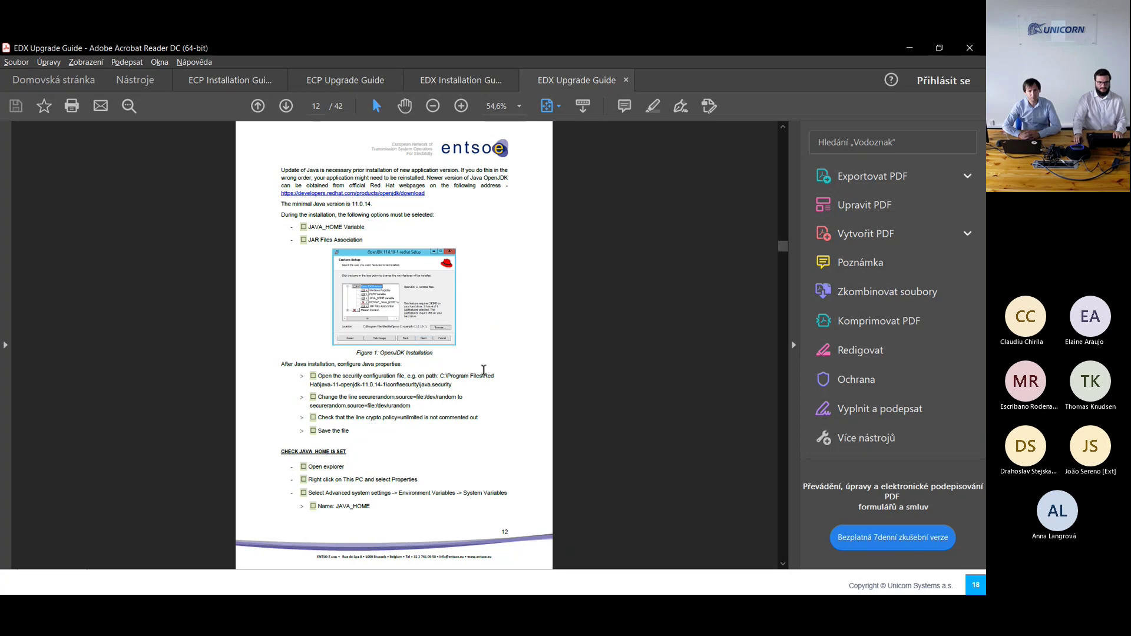
{"action": "scroll", "coordinate": [497, 365], "scroll_direction": "down", "scroll_amount": 3}
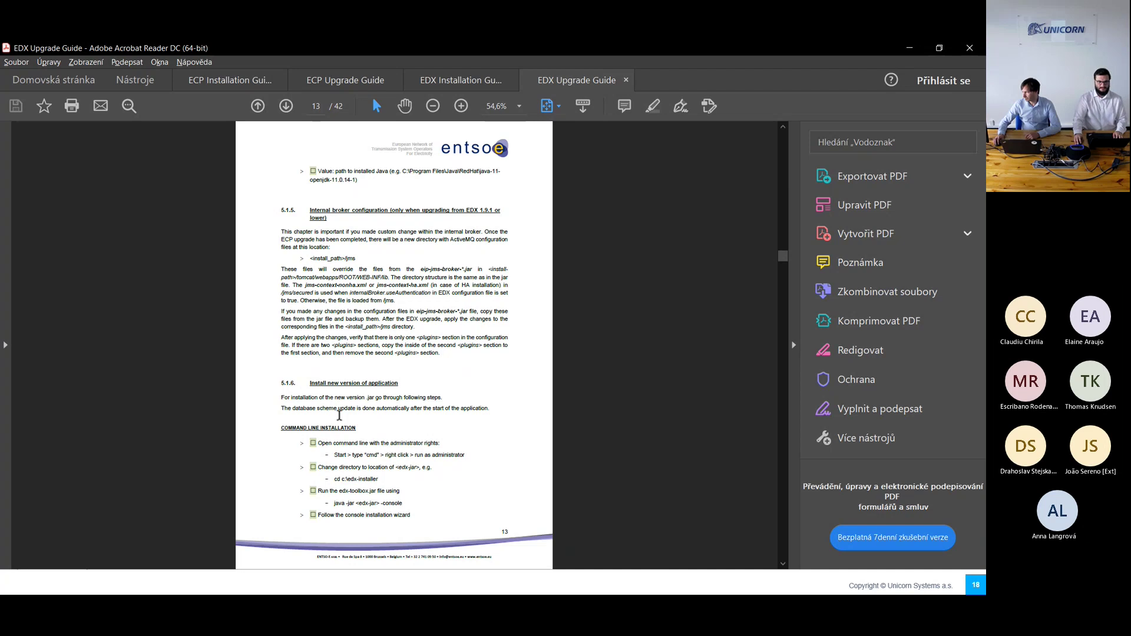
Step: Launch the edx-toolbox-1.10.0.1179.jar installer from the remote Webinar folder
{"action": "key", "text": "alt+Tab"}
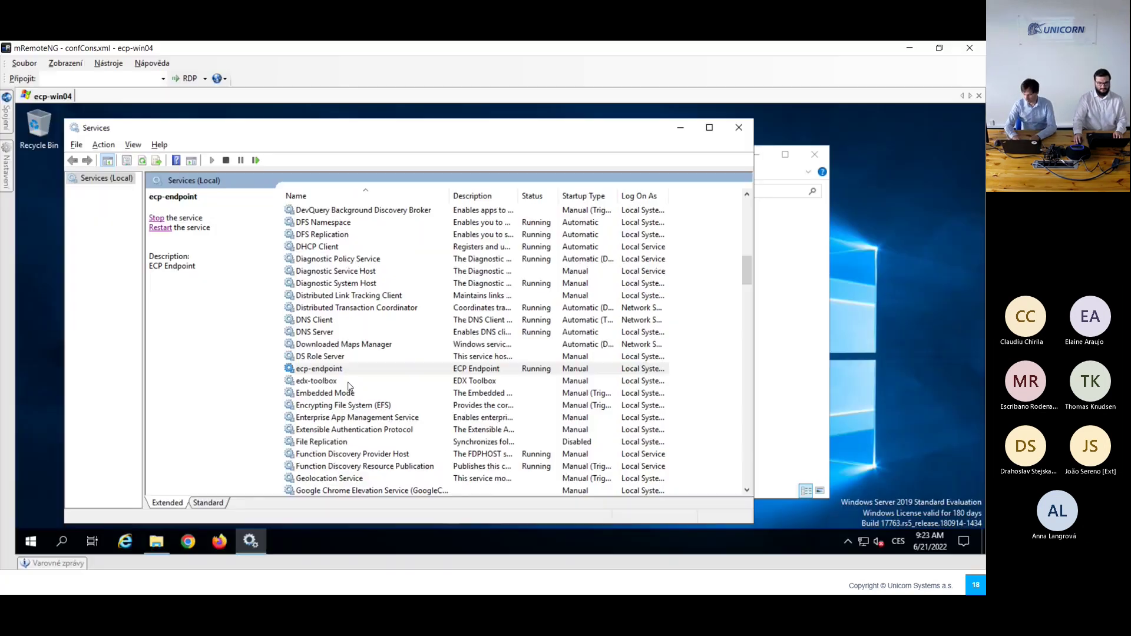
{"action": "left_click", "coordinate": [837, 385]}
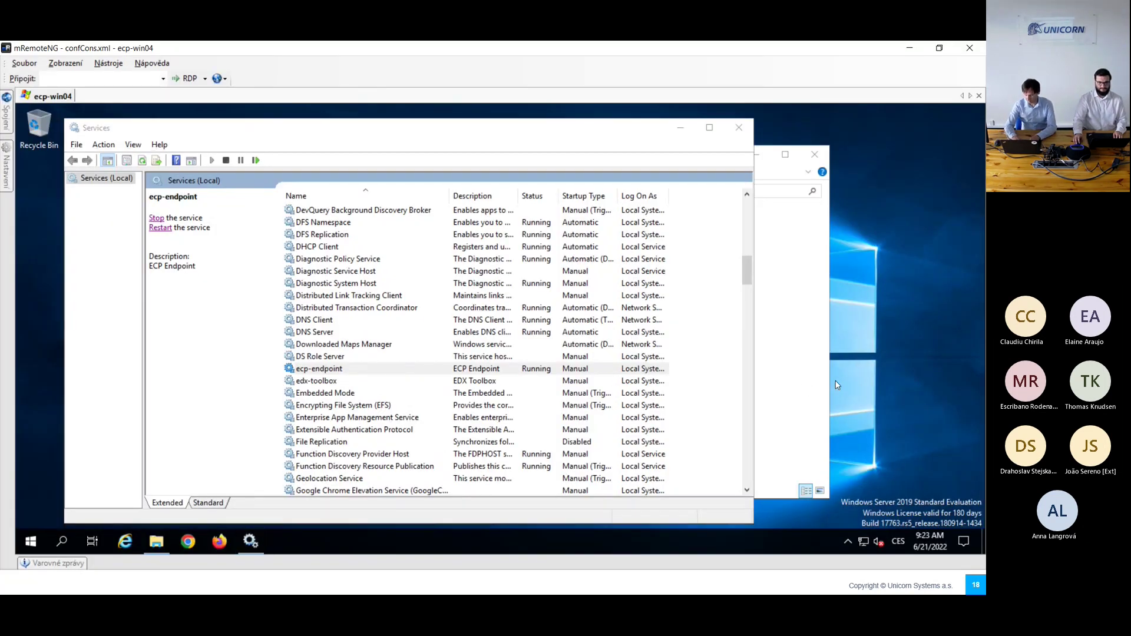
{"action": "left_click", "coordinate": [807, 394]}
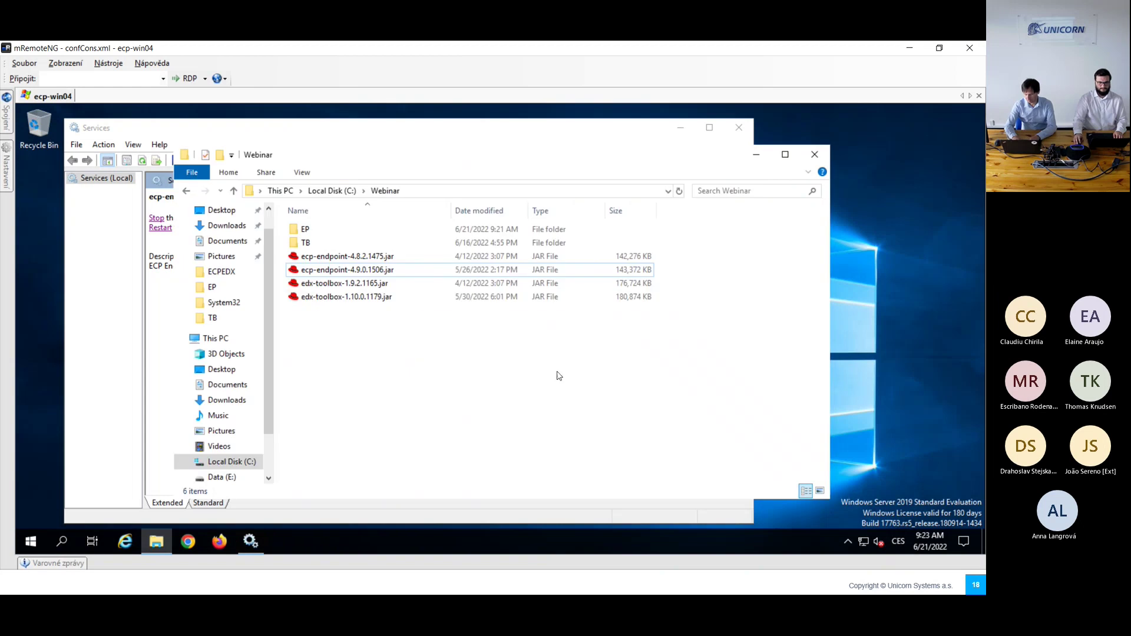
{"action": "left_click", "coordinate": [346, 299]}
{"action": "double_click", "coordinate": [363, 299]}
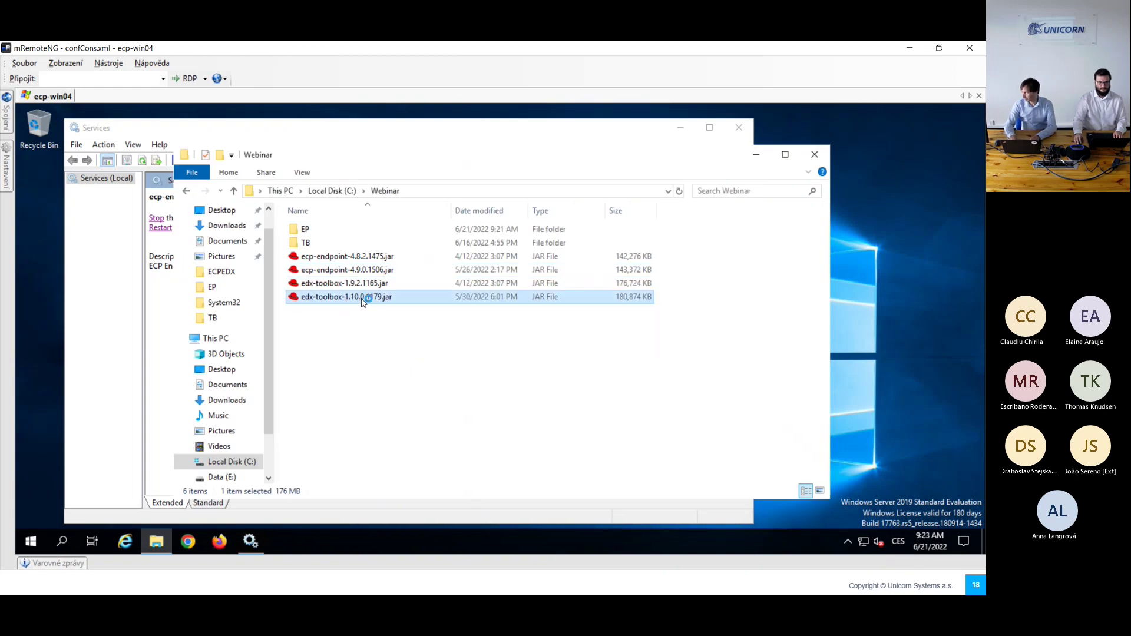
Step: Choose Upgrade and set the existing installation path to C:\Webinar\TB
{"action": "left_click", "coordinate": [417, 287]}
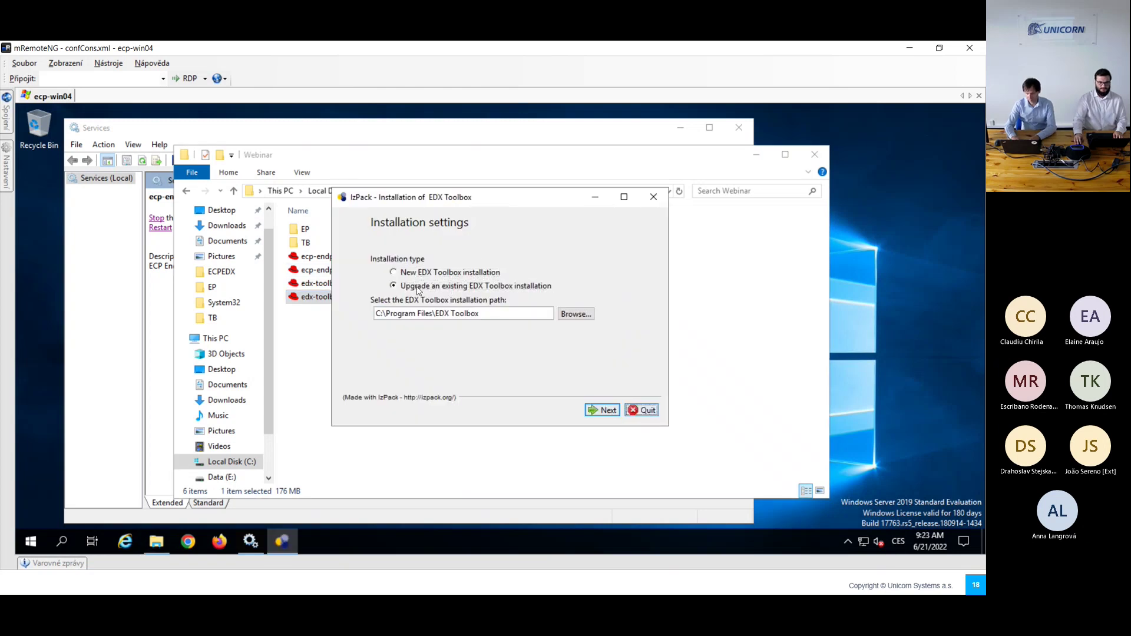
{"action": "left_click", "coordinate": [566, 314]}
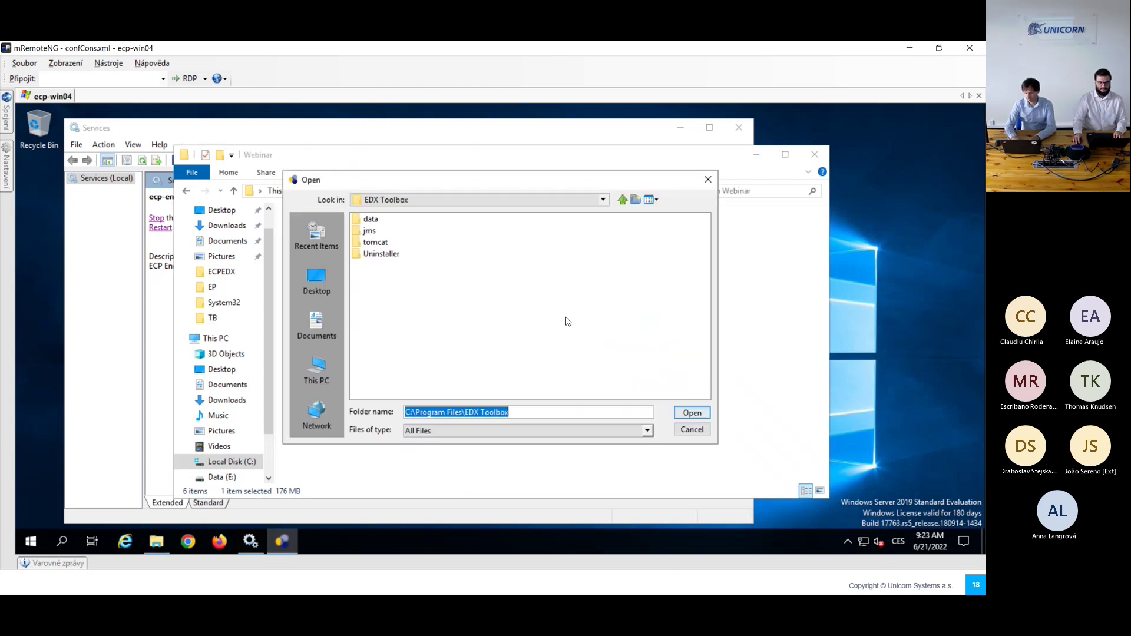
{"action": "left_click", "coordinate": [331, 366]}
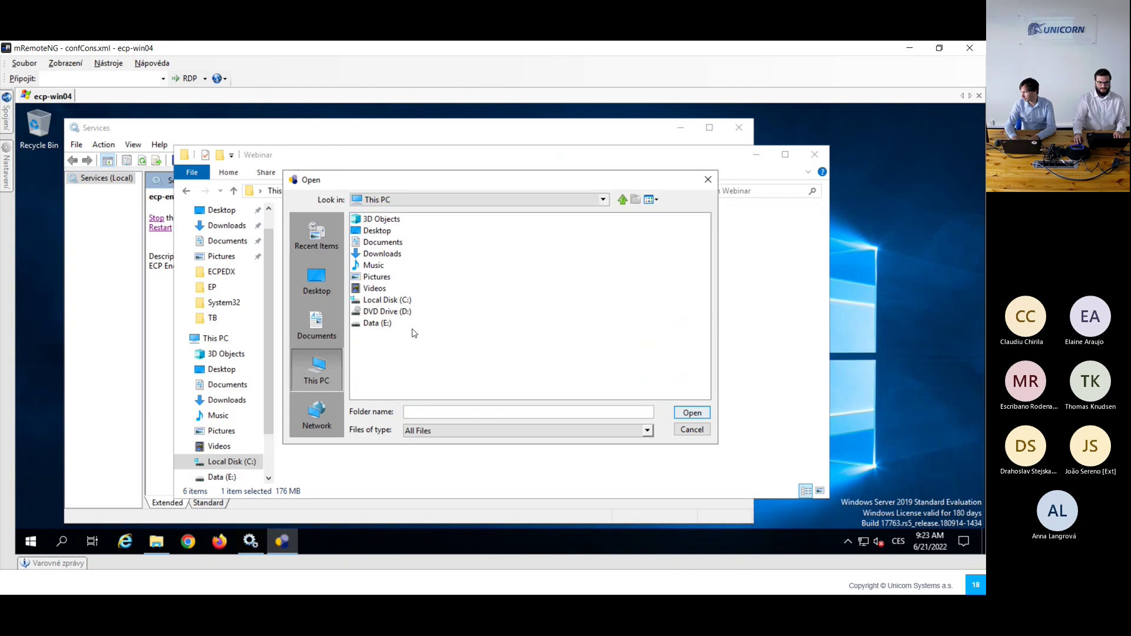
{"action": "double_click", "coordinate": [393, 300]}
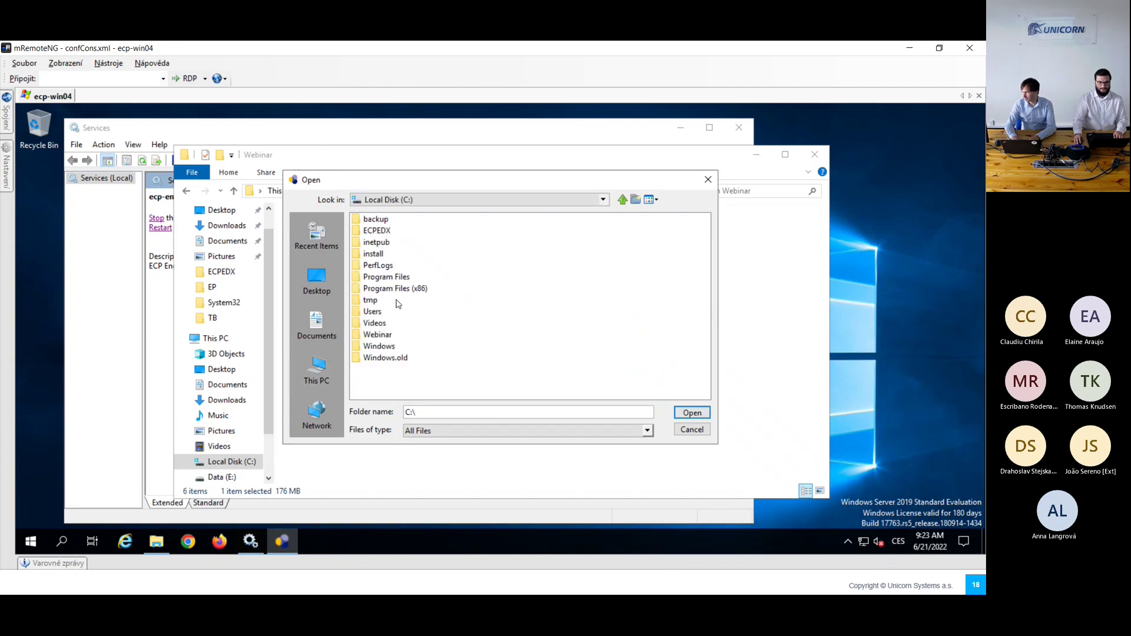
{"action": "double_click", "coordinate": [377, 334]}
{"action": "left_click", "coordinate": [367, 231]}
{"action": "double_click", "coordinate": [368, 231]}
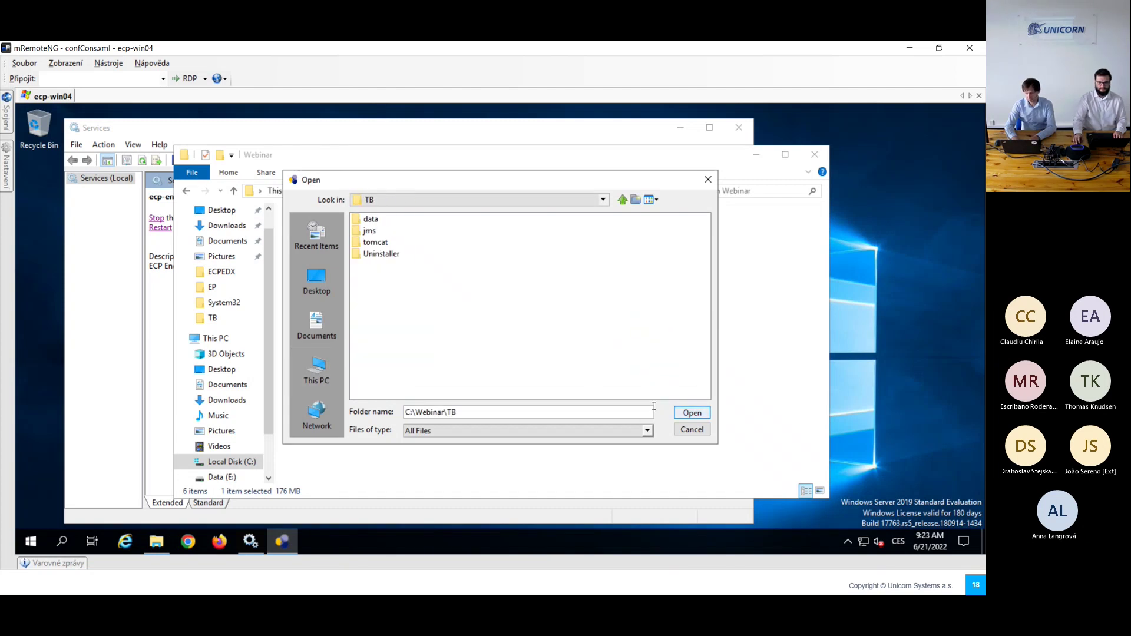
{"action": "left_click", "coordinate": [692, 412]}
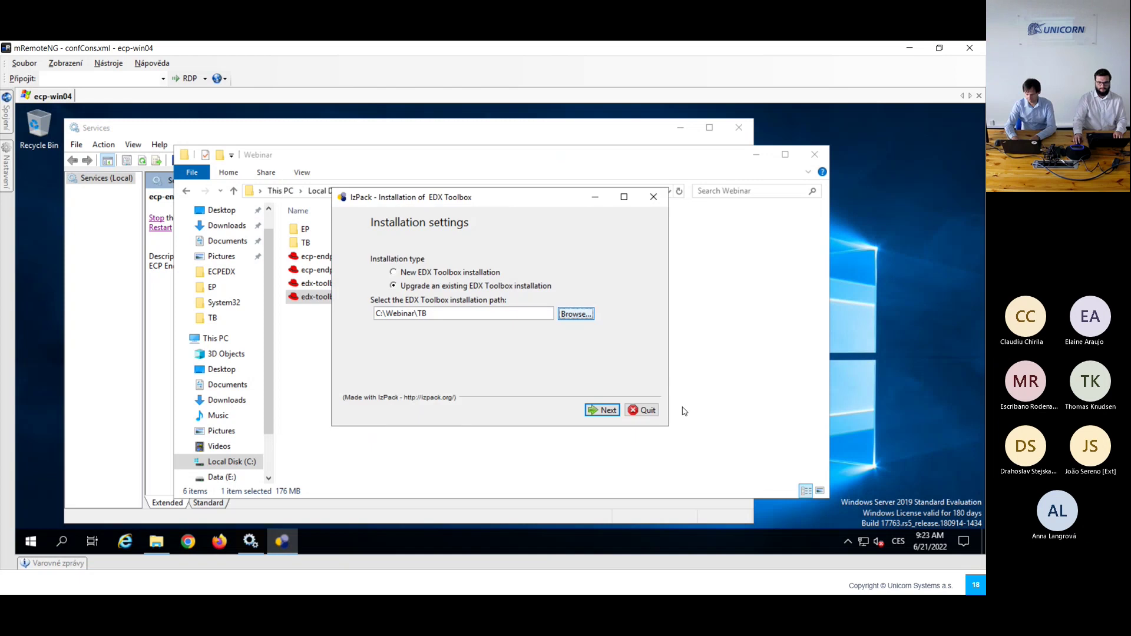
Step: Complete the EDX Toolbox upgrade and start the edx-toolbox service
{"action": "left_click", "coordinate": [604, 413]}
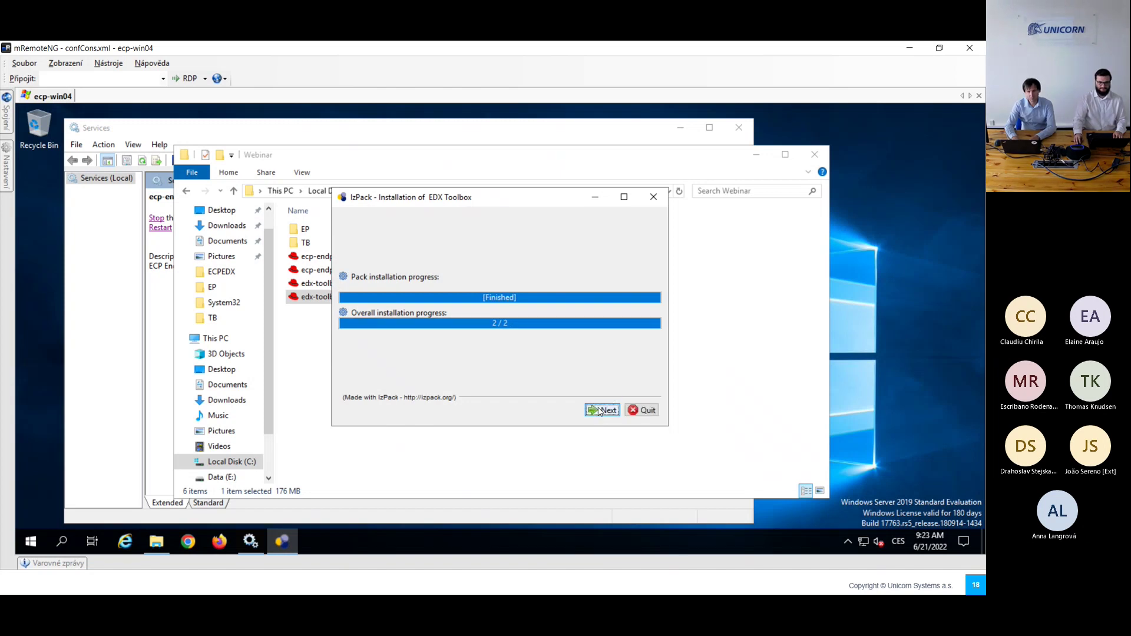
{"action": "left_click", "coordinate": [599, 411]}
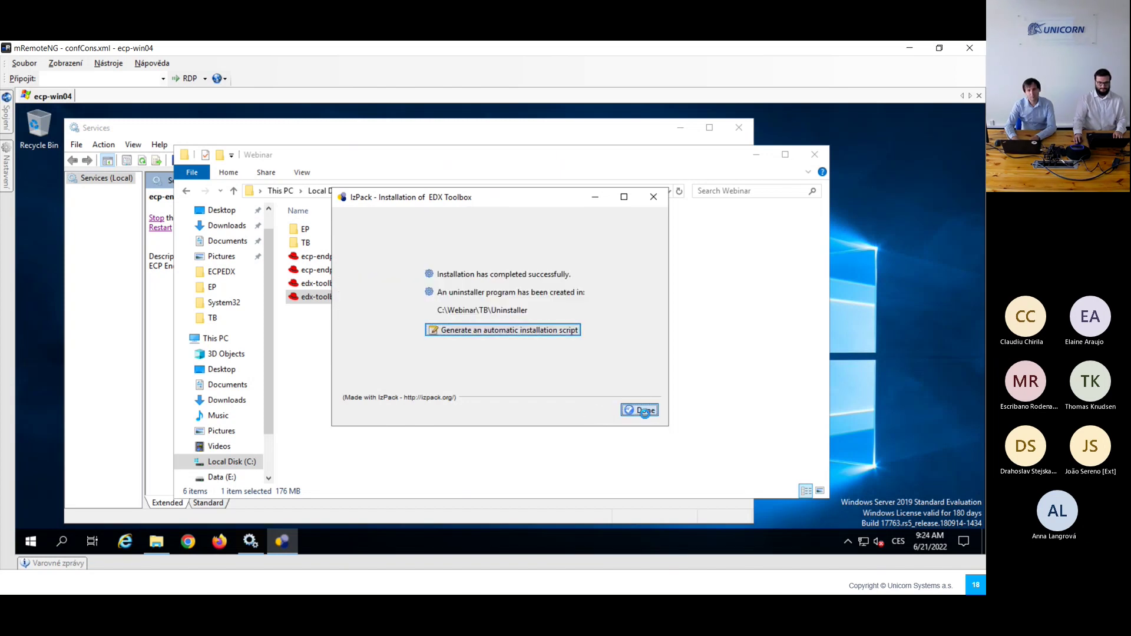
{"action": "left_click", "coordinate": [645, 411]}
{"action": "left_click", "coordinate": [241, 360]}
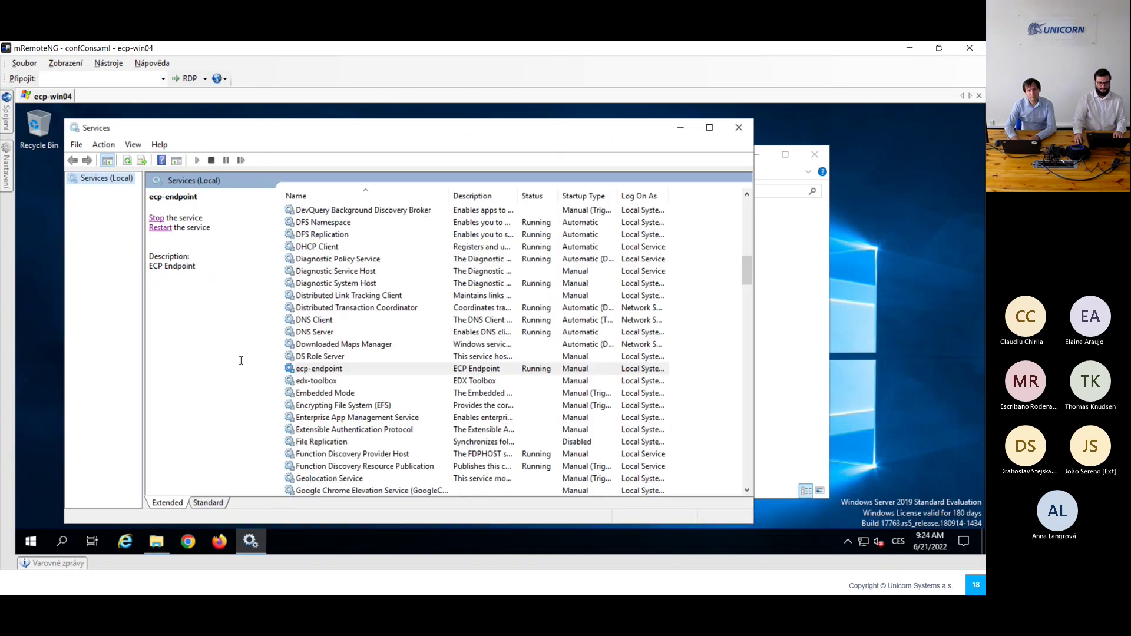
{"action": "left_click", "coordinate": [297, 383]}
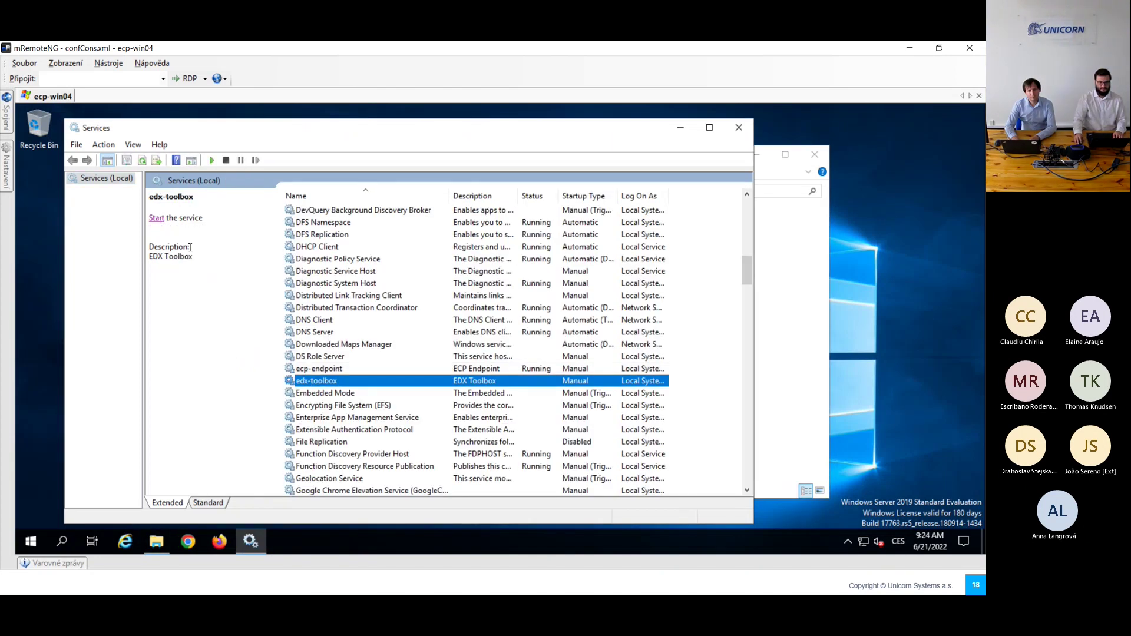
{"action": "left_click", "coordinate": [156, 219]}
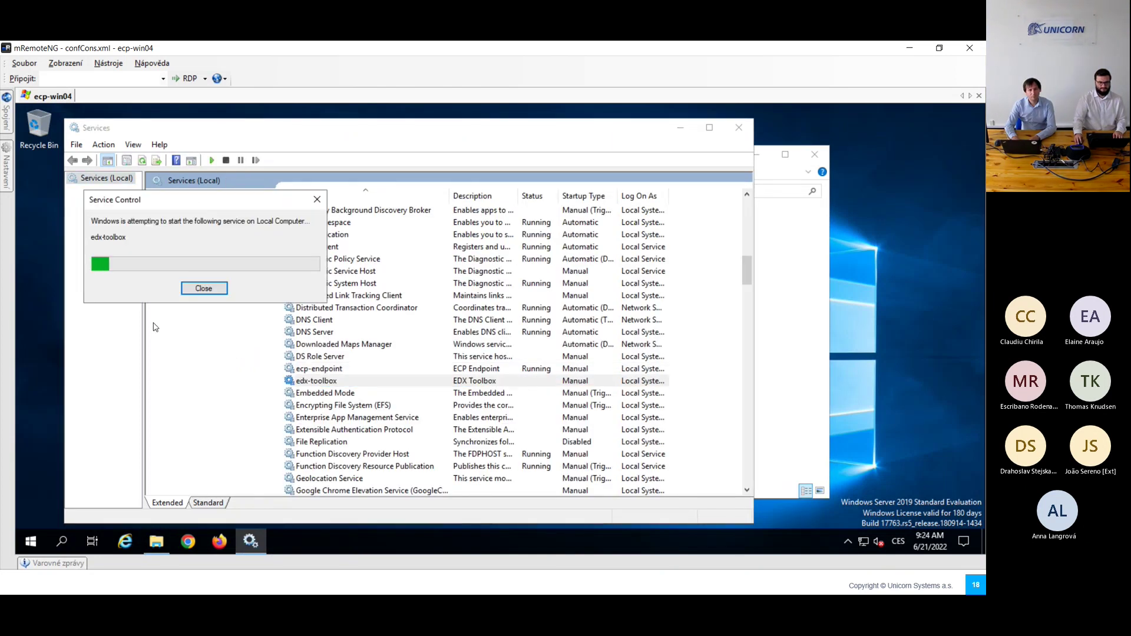
Step: Scroll the EDX Upgrade Guide from page 13 to 19, through Start application and Installation verification
{"action": "key", "text": "alt+Tab"}
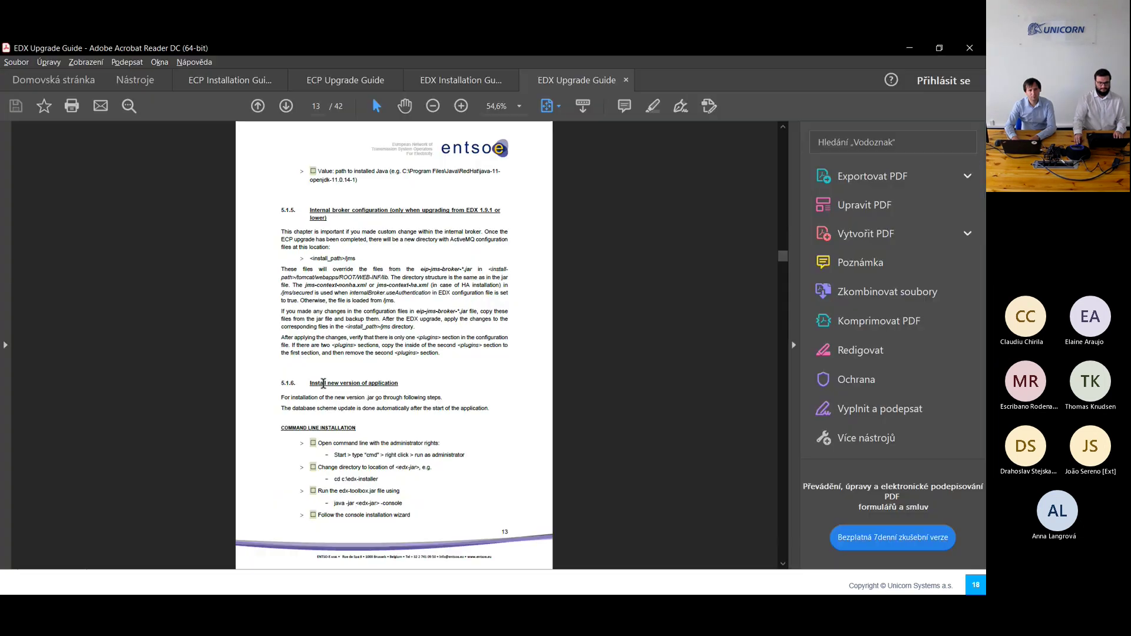
{"action": "scroll", "coordinate": [321, 388], "scroll_direction": "down", "scroll_amount": 3}
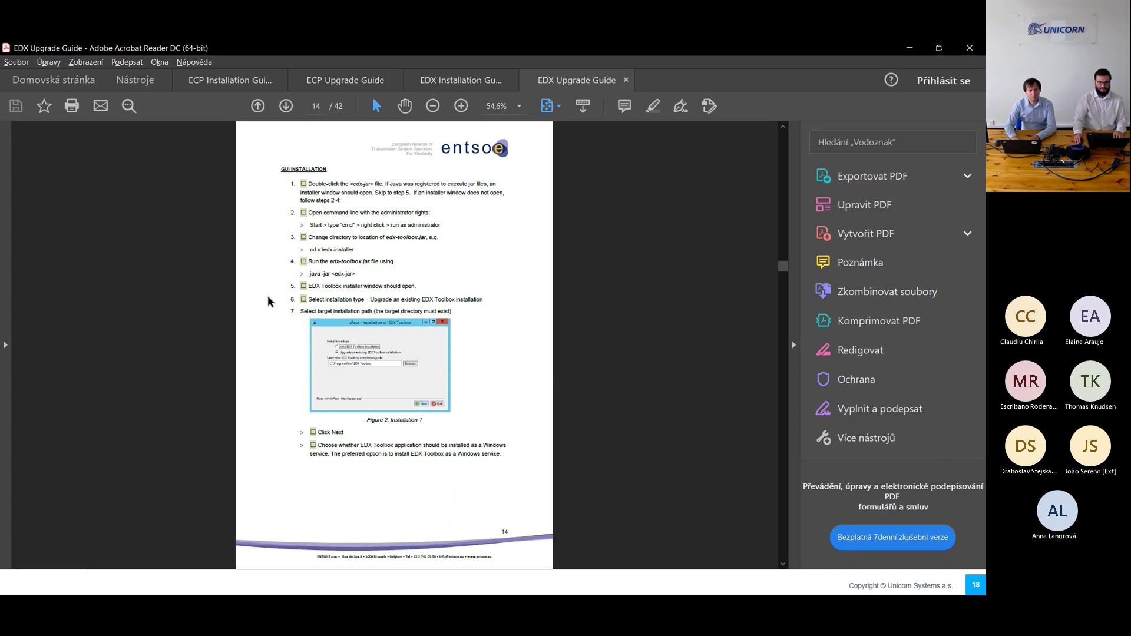
{"action": "scroll", "coordinate": [268, 302], "scroll_direction": "down", "scroll_amount": 3}
{"action": "scroll", "coordinate": [269, 301], "scroll_direction": "down", "scroll_amount": 3}
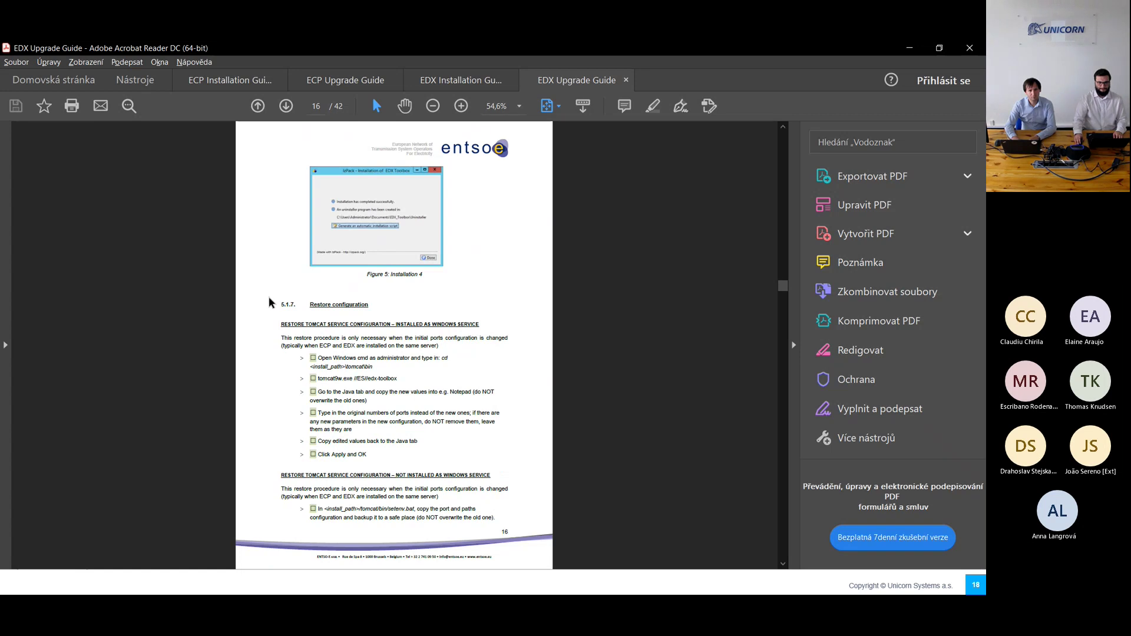
{"action": "scroll", "coordinate": [269, 302], "scroll_direction": "down", "scroll_amount": 3}
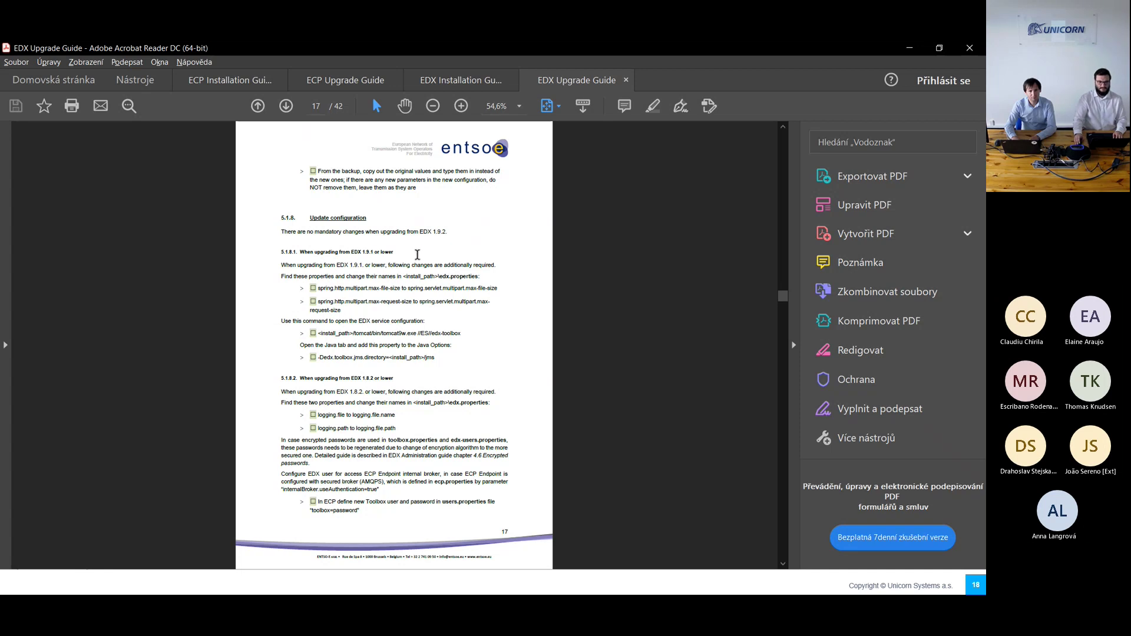
{"action": "scroll", "coordinate": [417, 254], "scroll_direction": "down", "scroll_amount": 2}
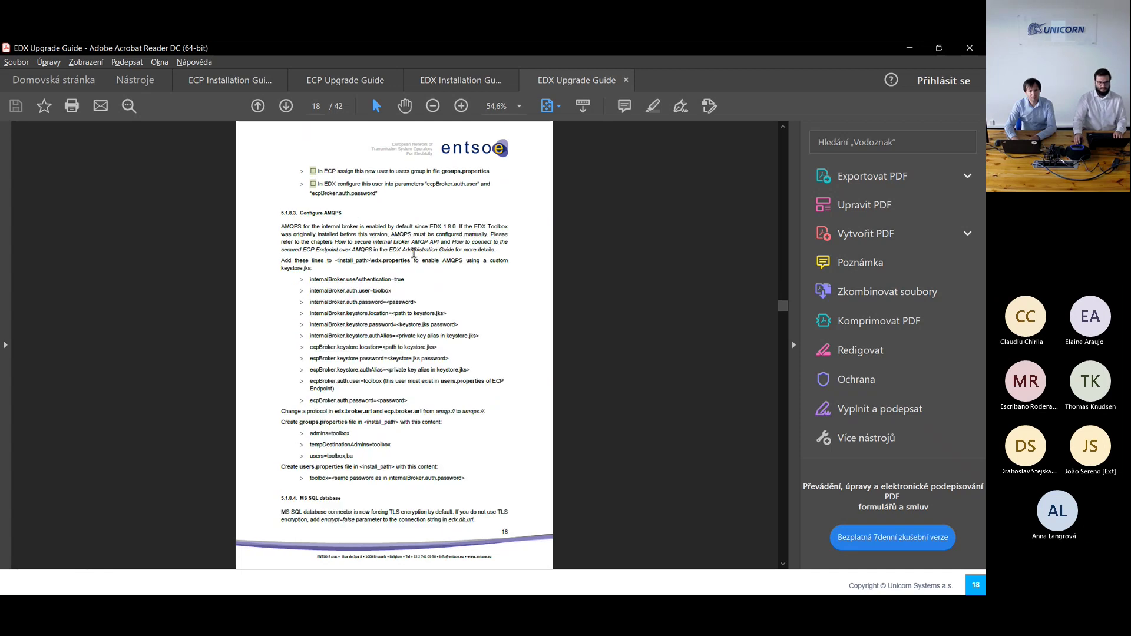
{"action": "scroll", "coordinate": [408, 318], "scroll_direction": "down", "scroll_amount": 2}
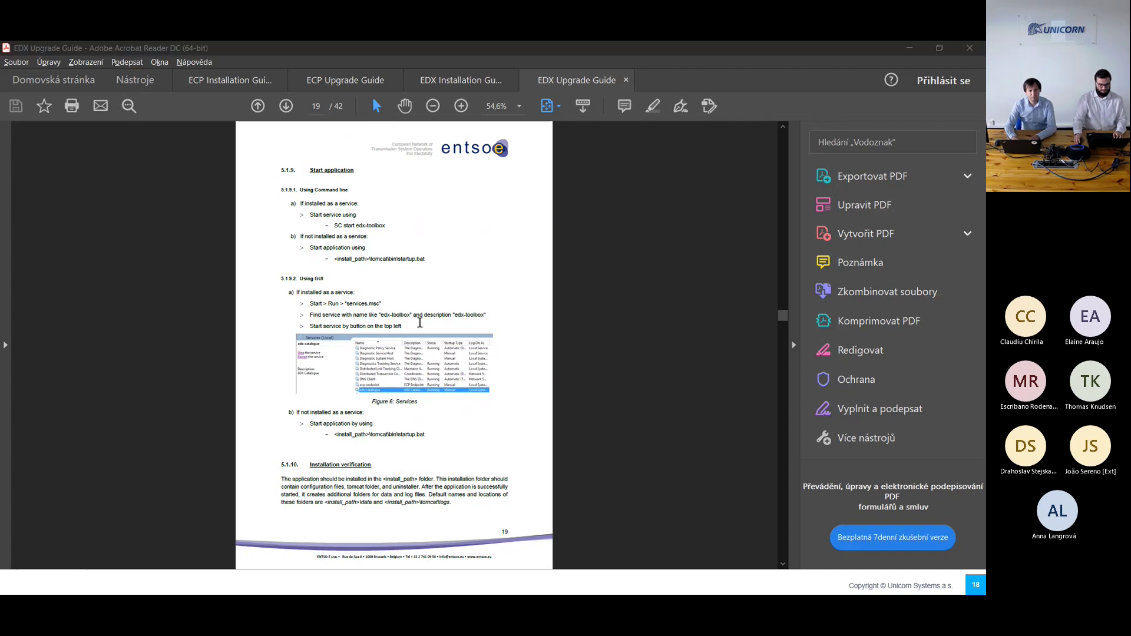
{"action": "key", "text": "alt+Tab"}
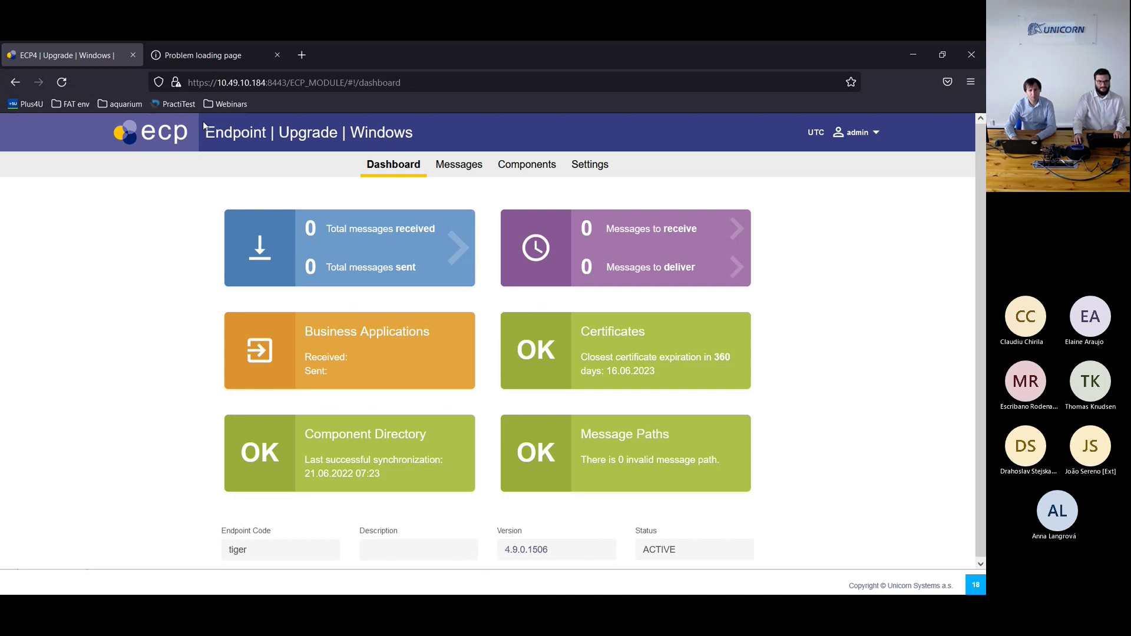
Step: Reload the second browser tab, then open the ECP Endpoint messages inbox from the dashboard
{"action": "left_click", "coordinate": [210, 54]}
{"action": "left_click", "coordinate": [63, 86]}
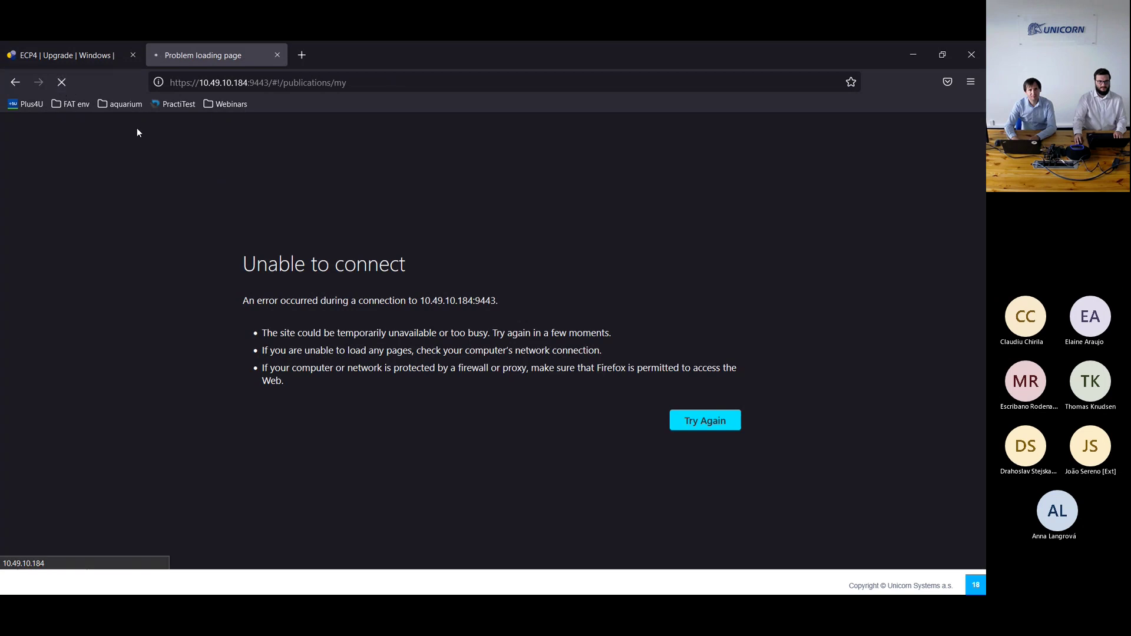
{"action": "left_click", "coordinate": [87, 55]}
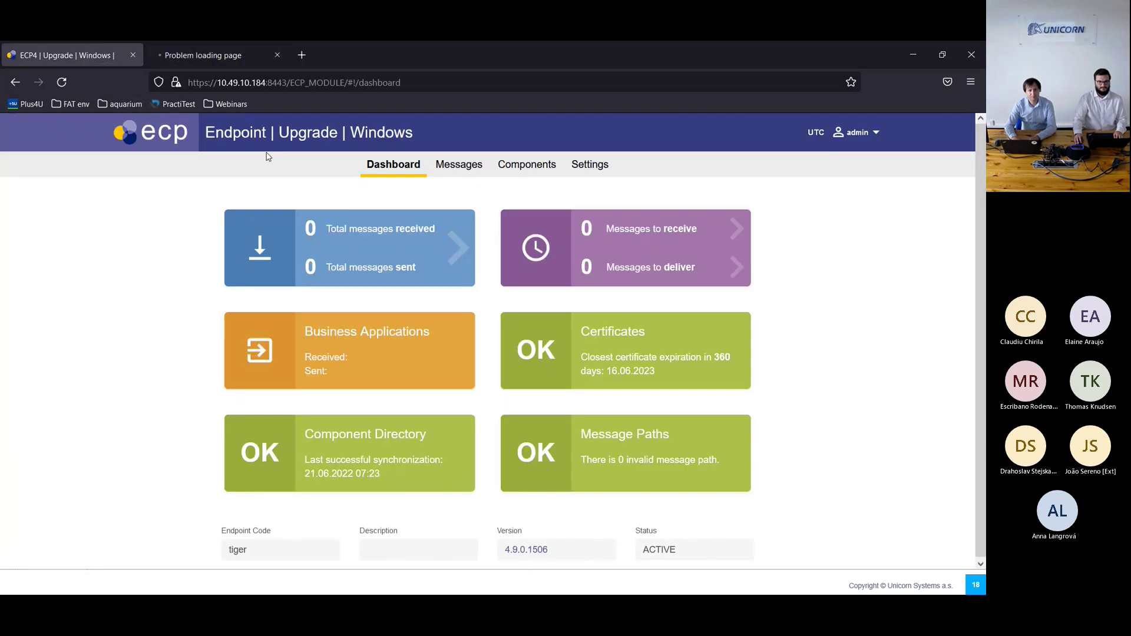
{"action": "left_click", "coordinate": [470, 173]}
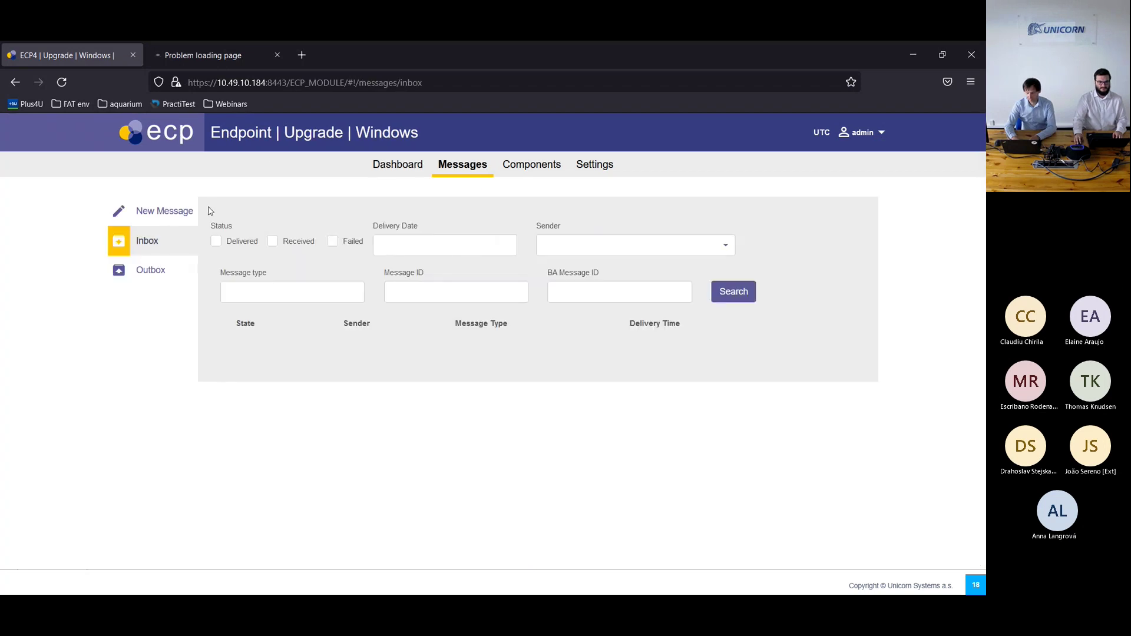
{"action": "left_click", "coordinate": [411, 171]}
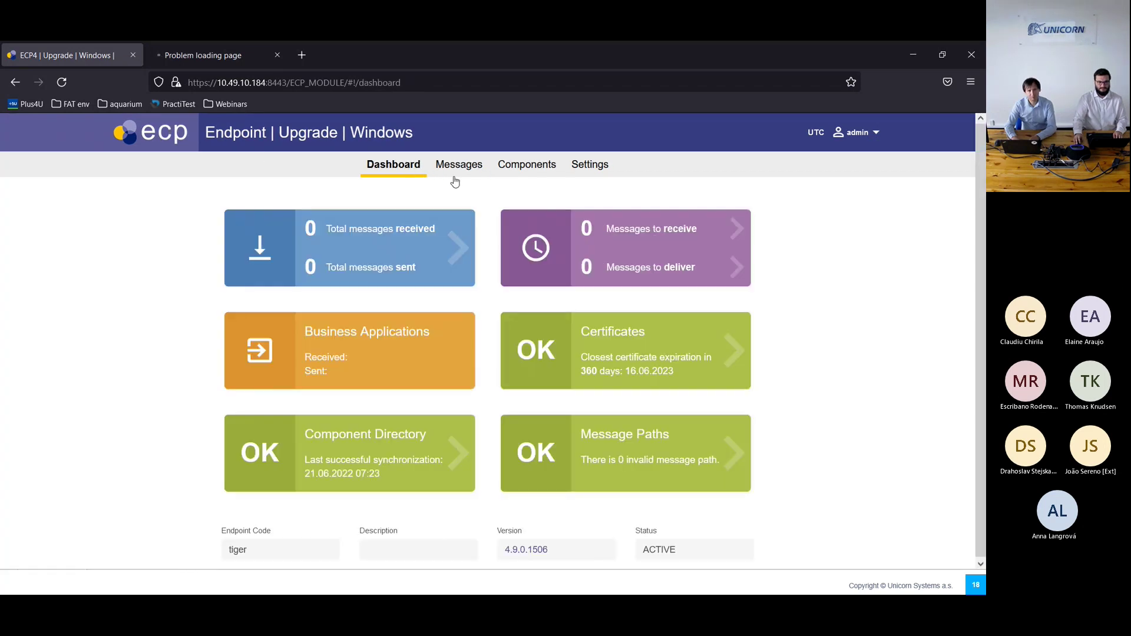
{"action": "left_click", "coordinate": [465, 173]}
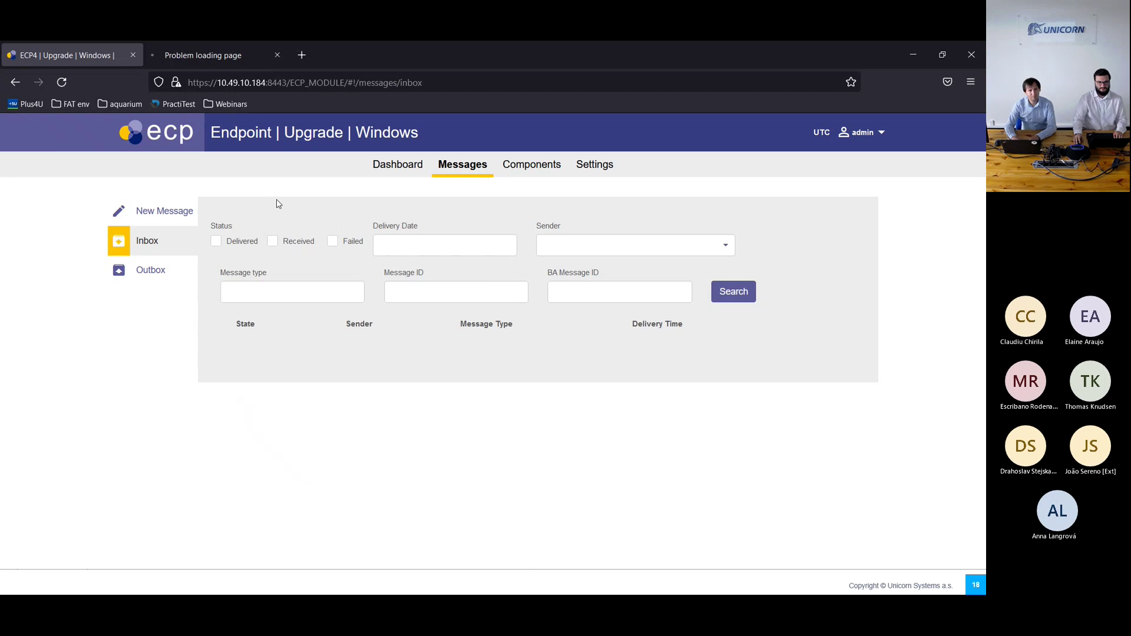
Step: Compose a test-type message to tiger - Webinar2022 with the registrationKeystore .jks file attached
{"action": "left_click", "coordinate": [162, 220]}
{"action": "left_click", "coordinate": [412, 241]}
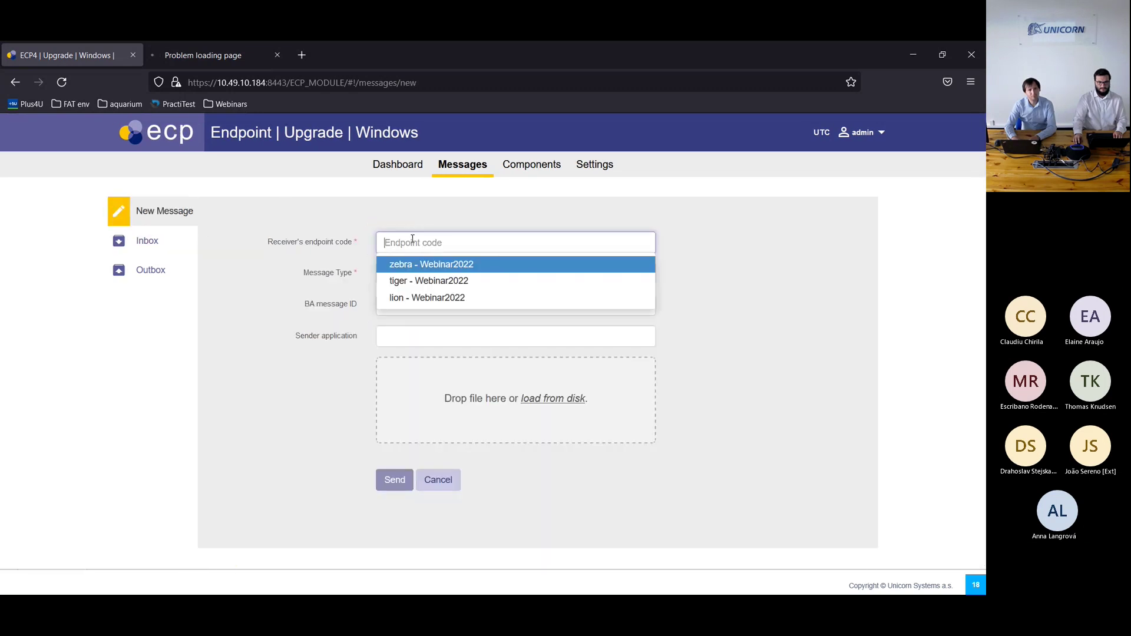
{"action": "left_click", "coordinate": [431, 286]}
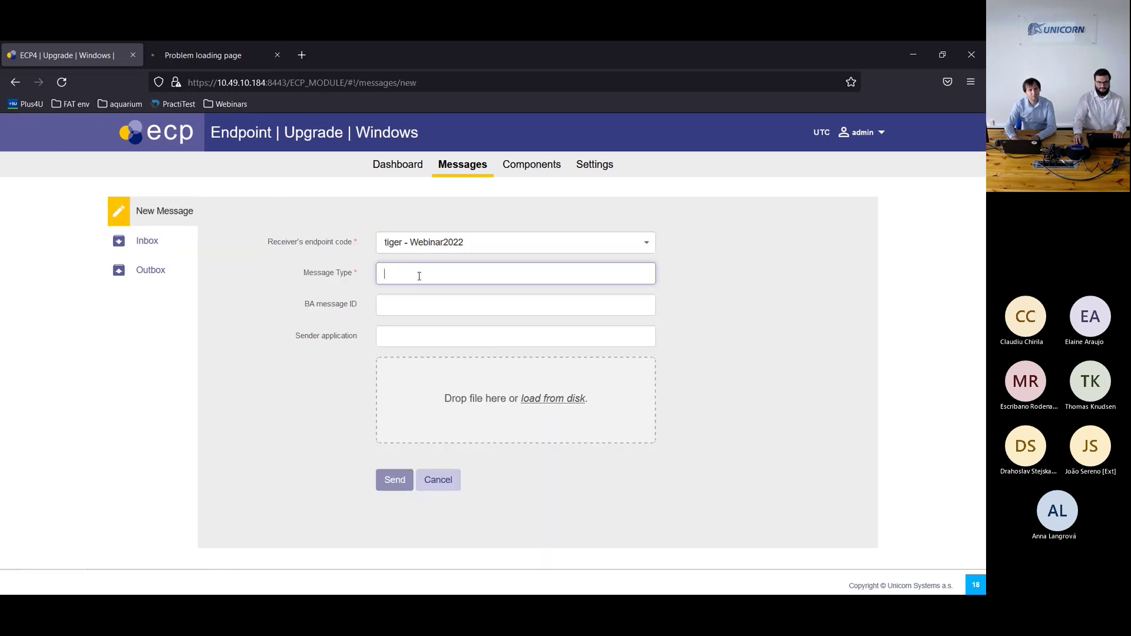
{"action": "type", "text": "test"}
{"action": "left_click", "coordinate": [420, 293]}
{"action": "left_click", "coordinate": [406, 371]}
{"action": "left_click", "coordinate": [165, 148]}
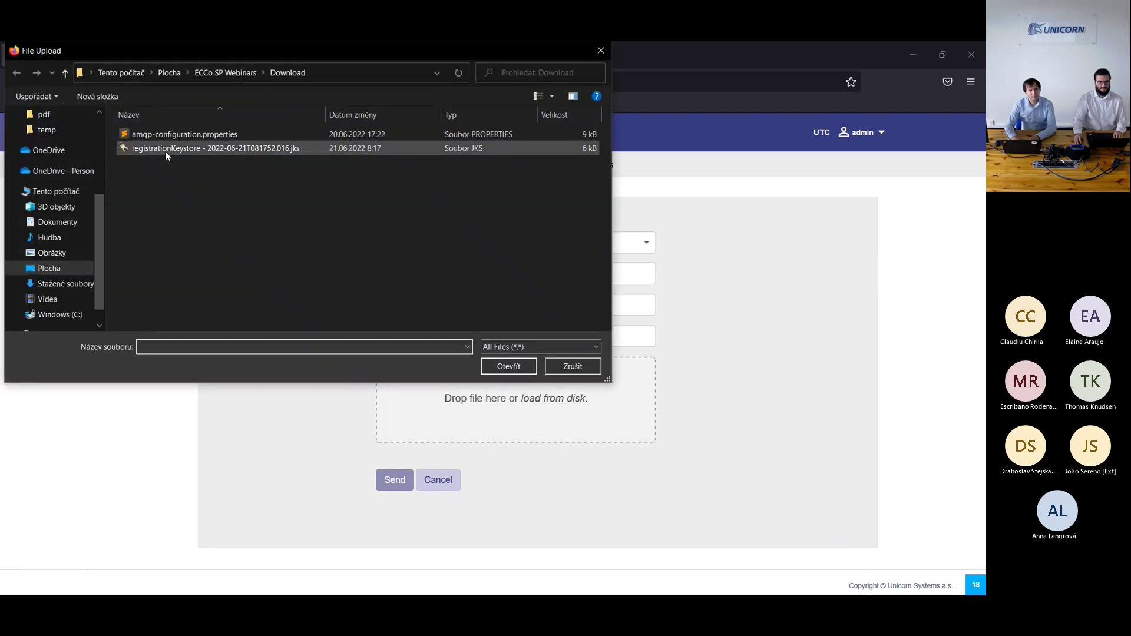
{"action": "left_click", "coordinate": [504, 367]}
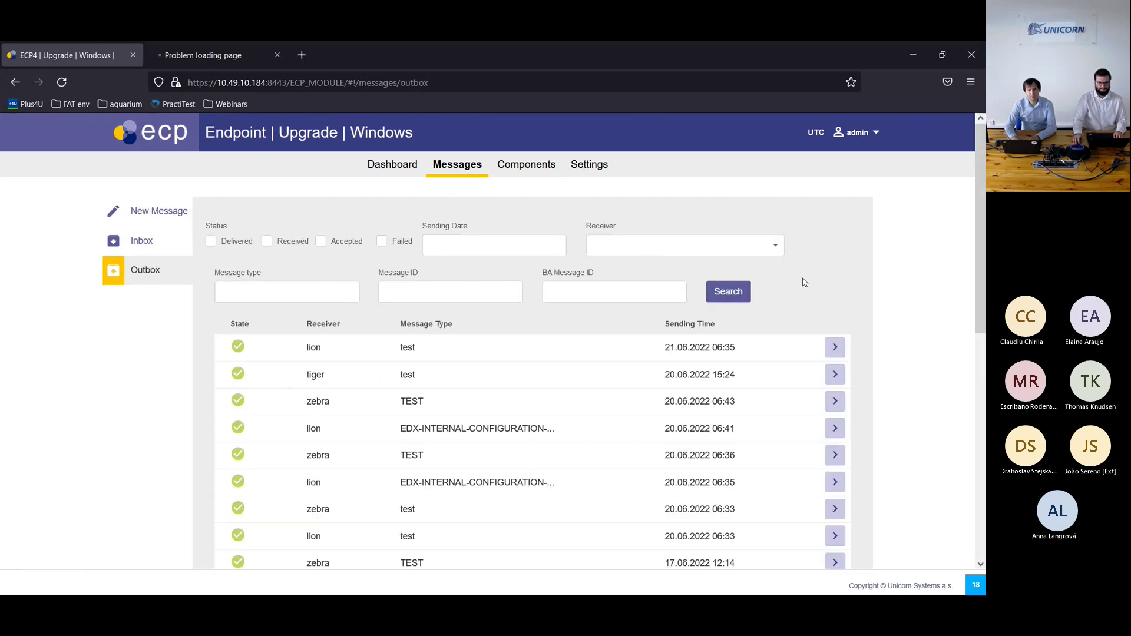
Step: Search and reset the Outbox filter to see the tiger message, then reload the EDX Toolbox tab
{"action": "left_click", "coordinate": [728, 291]}
{"action": "left_click", "coordinate": [760, 293]}
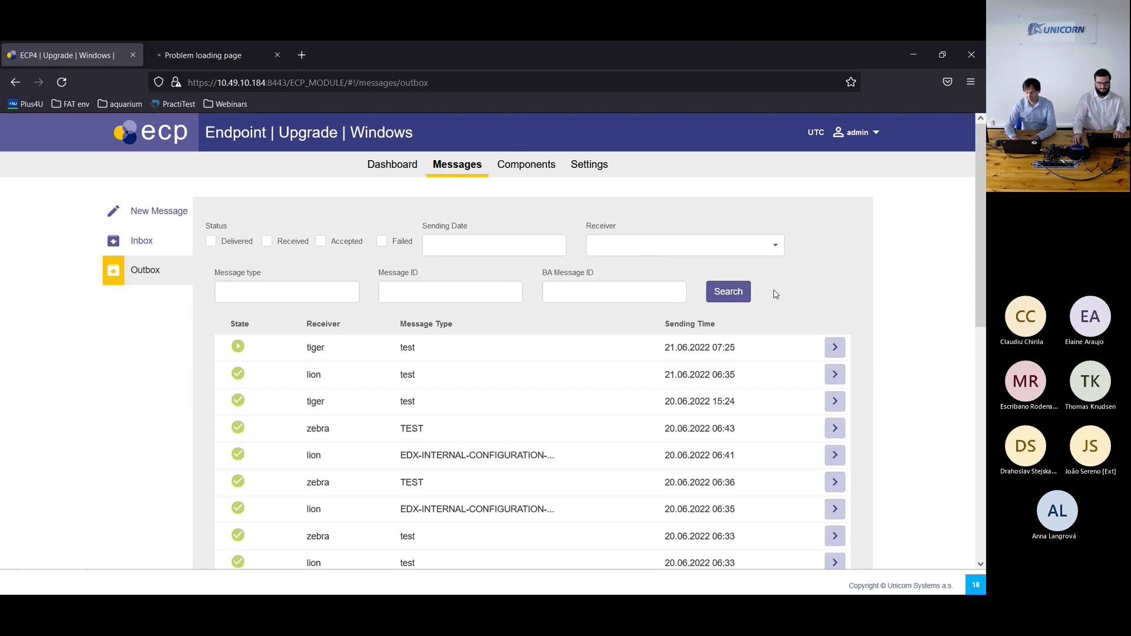
{"action": "left_click", "coordinate": [741, 300]}
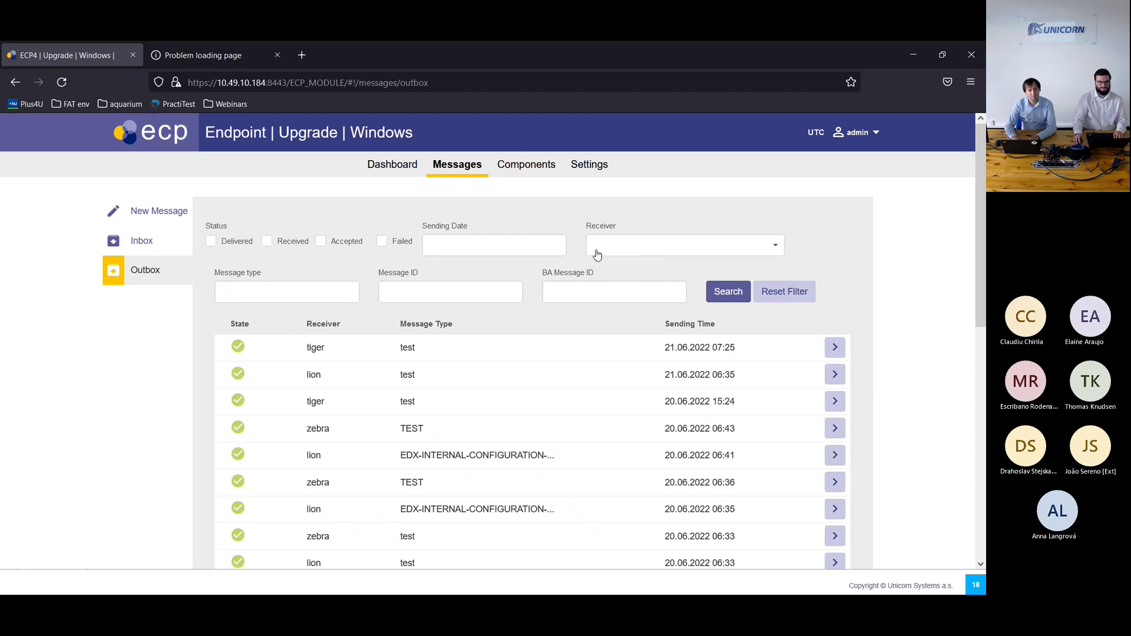
{"action": "left_click", "coordinate": [178, 55]}
{"action": "left_click", "coordinate": [61, 84]}
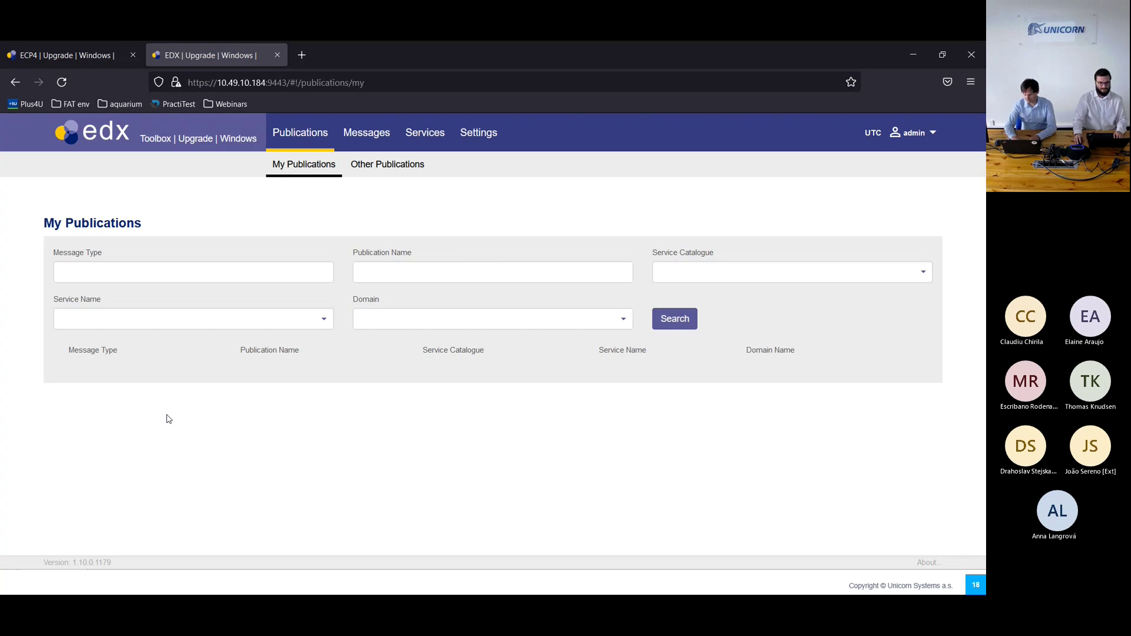
Step: Read the footer version 1.10.0.1179, then open the EDX Messages list
{"action": "double_click", "coordinate": [66, 562]}
{"action": "triple_click", "coordinate": [114, 563]}
{"action": "left_click", "coordinate": [90, 561]}
{"action": "left_click_drag", "start_coordinate": [77, 562], "coordinate": [103, 563]}
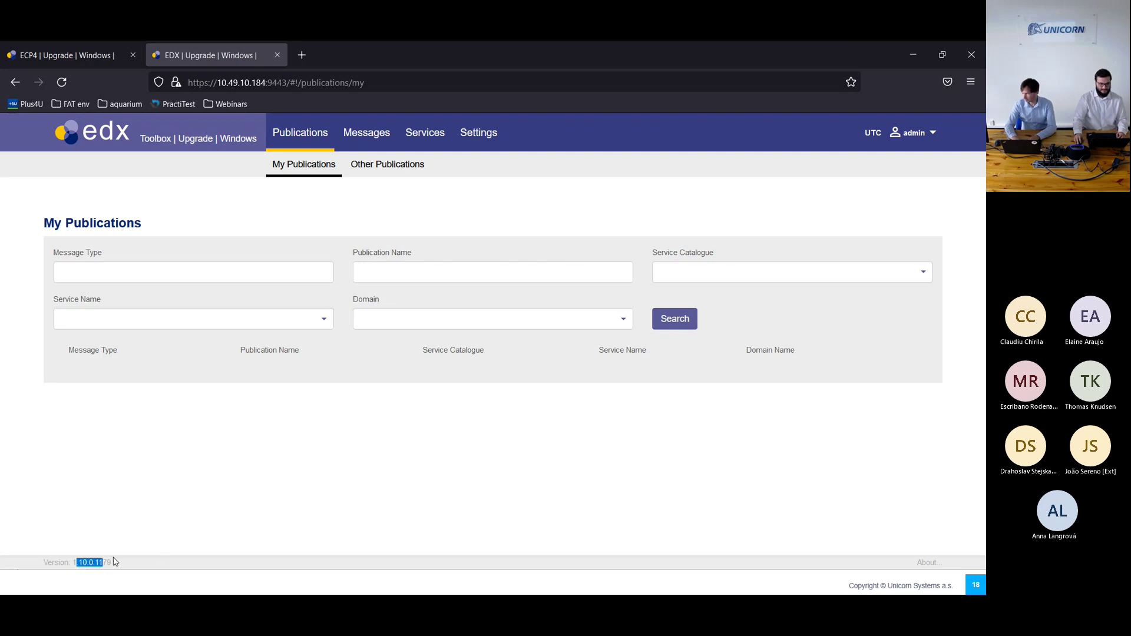
{"action": "left_click", "coordinate": [127, 563]}
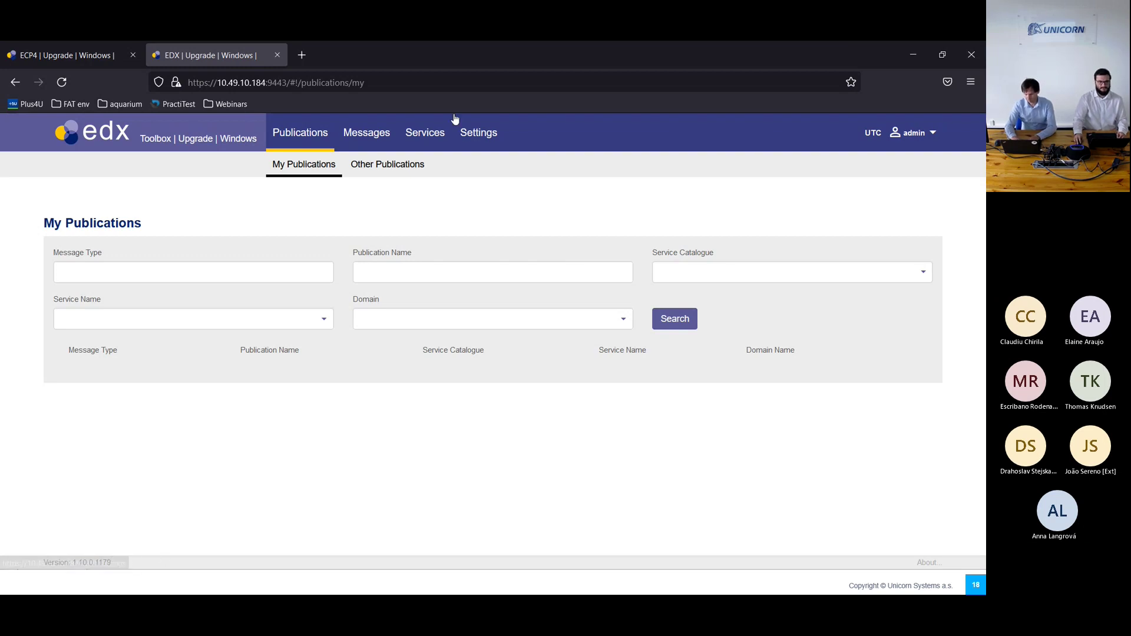
{"action": "left_click", "coordinate": [361, 145]}
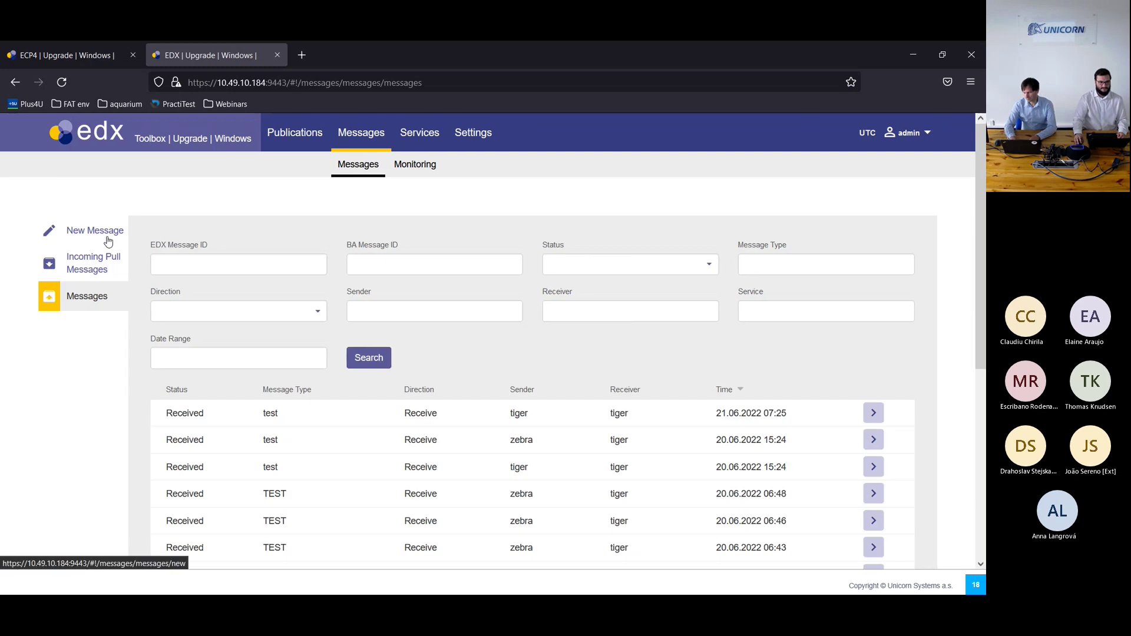
Step: Send a test message to zebra with the registrationKeystore .jks file and confirm it shows Received at 07:26
{"action": "left_click", "coordinate": [108, 240]}
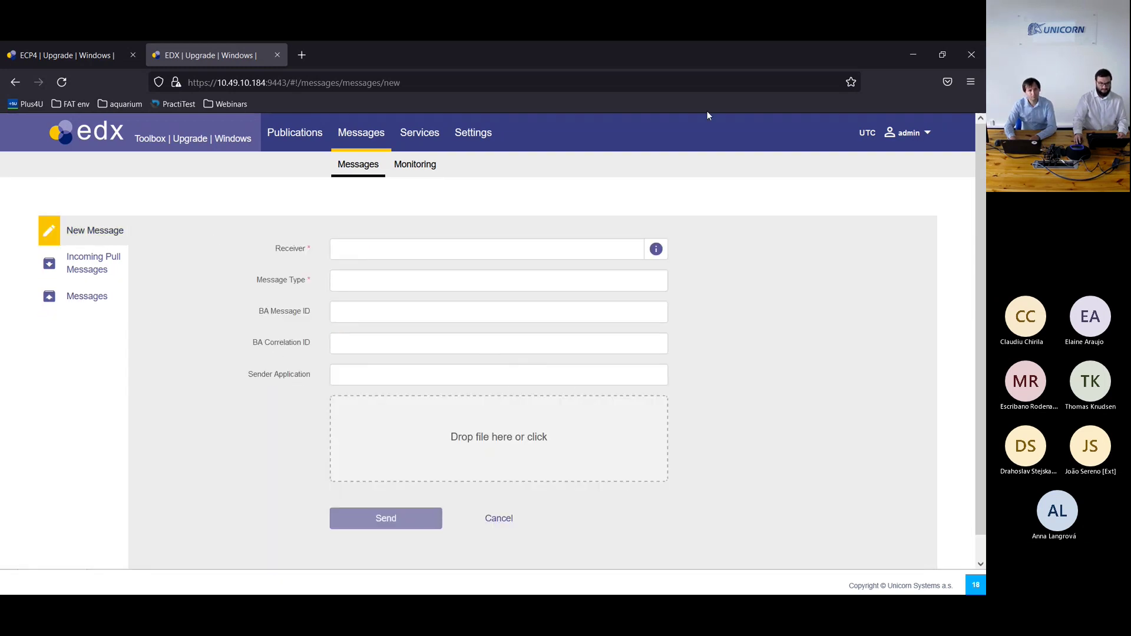
{"action": "left_click", "coordinate": [496, 241]}
{"action": "type", "text": "zebra"}
{"action": "left_click", "coordinate": [432, 286]}
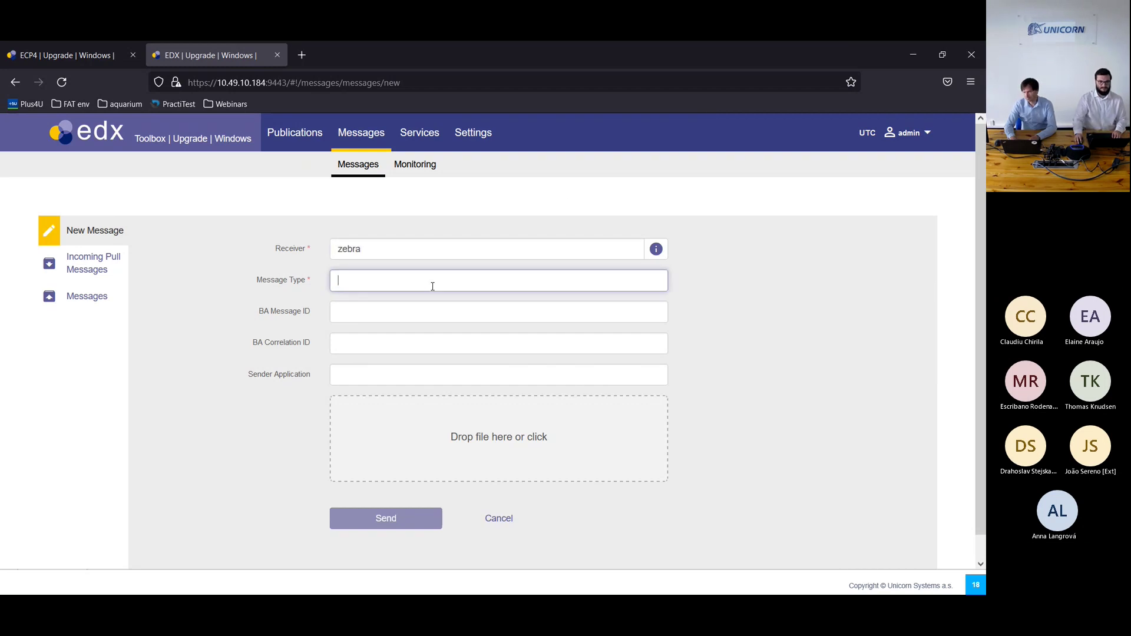
{"action": "type", "text": "TES"}
{"action": "left_click", "coordinate": [394, 301]}
{"action": "left_click", "coordinate": [401, 425]}
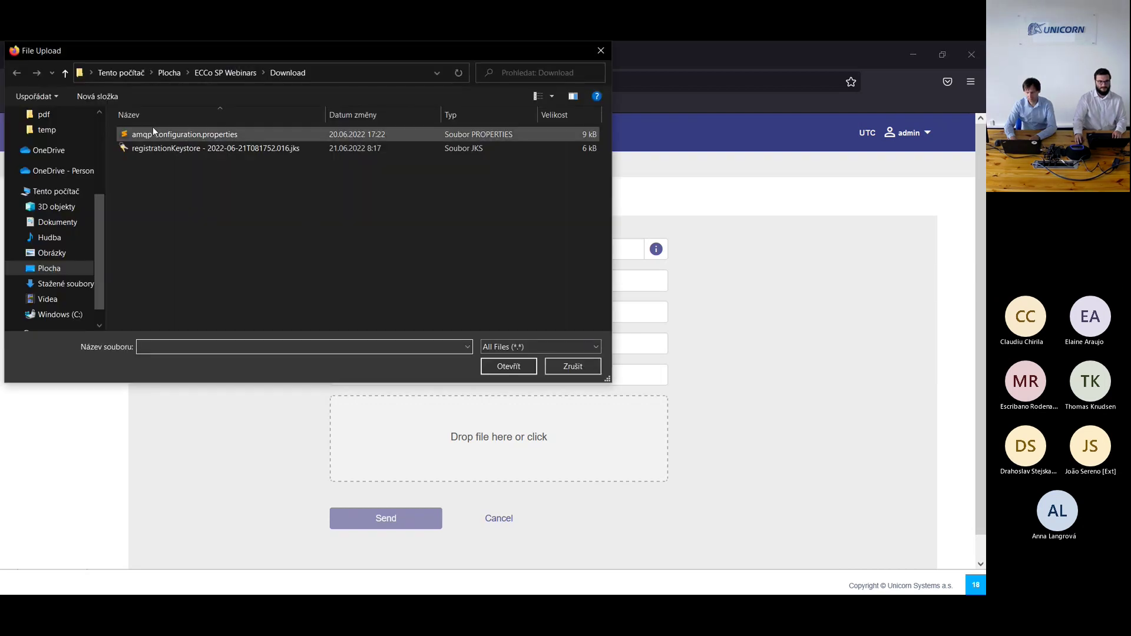
{"action": "left_click", "coordinate": [153, 145]}
{"action": "left_click", "coordinate": [518, 367]}
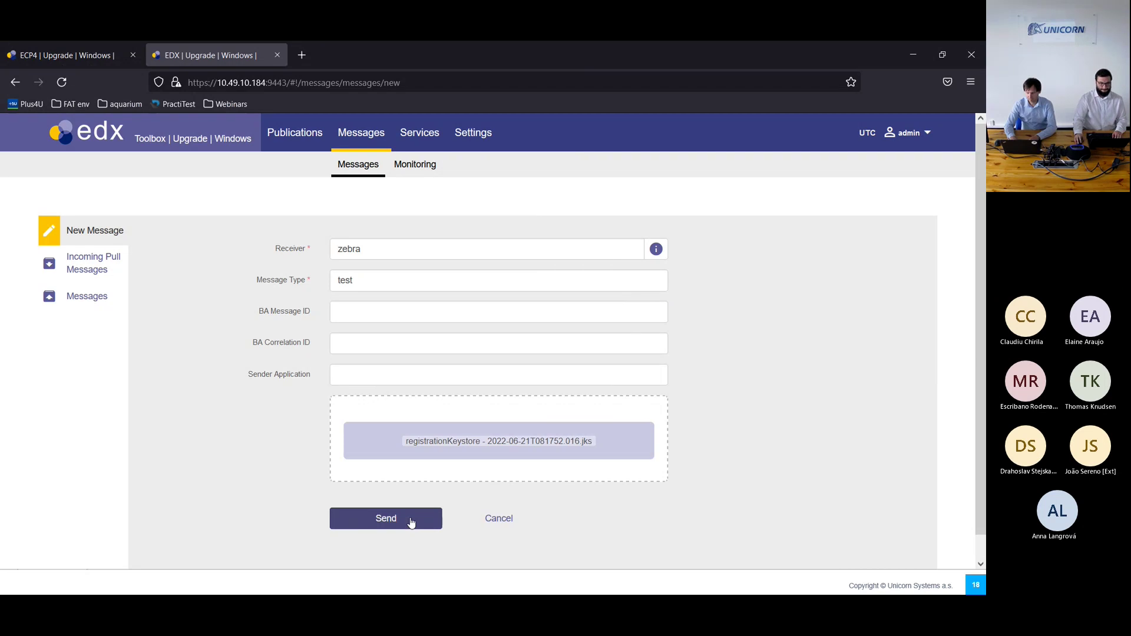
{"action": "left_click", "coordinate": [411, 523]}
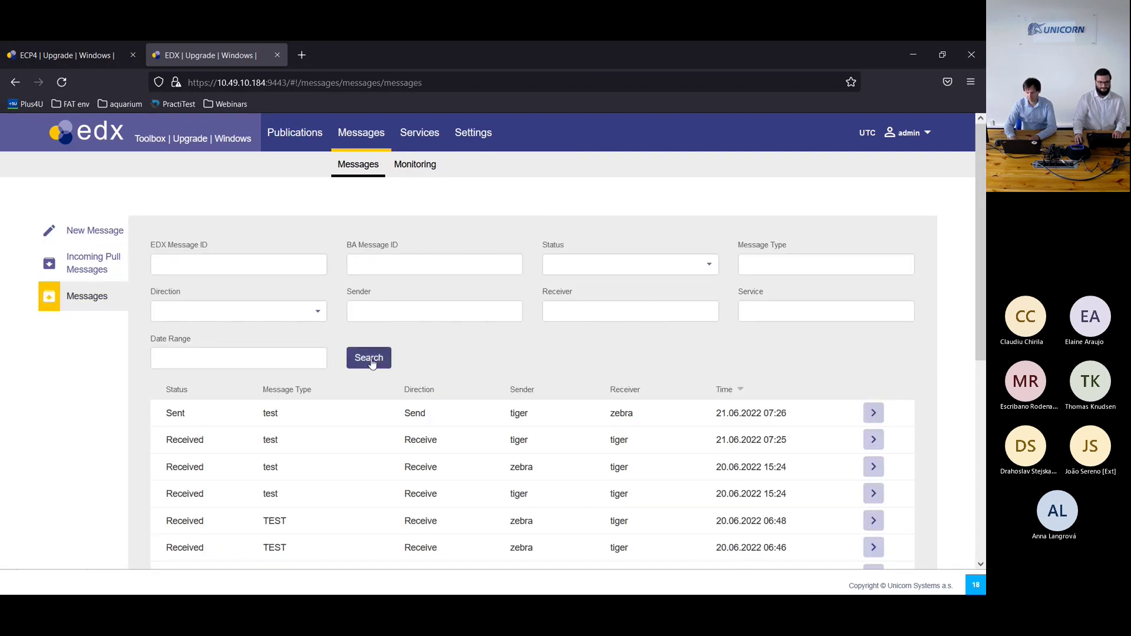
{"action": "left_click", "coordinate": [372, 364]}
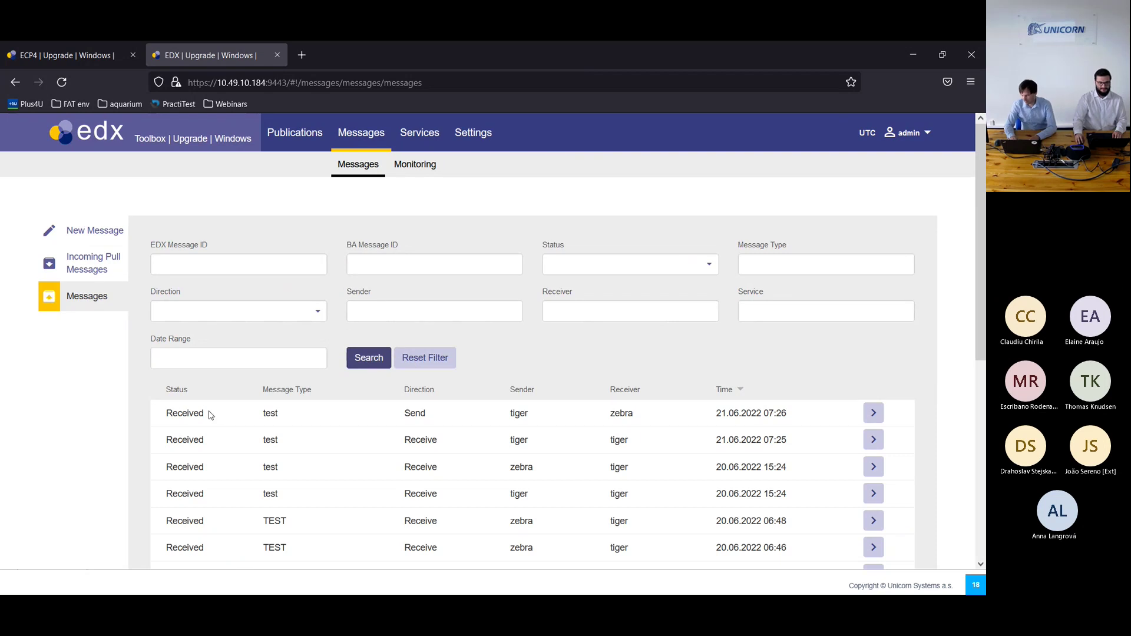
{"action": "left_click", "coordinate": [446, 359]}
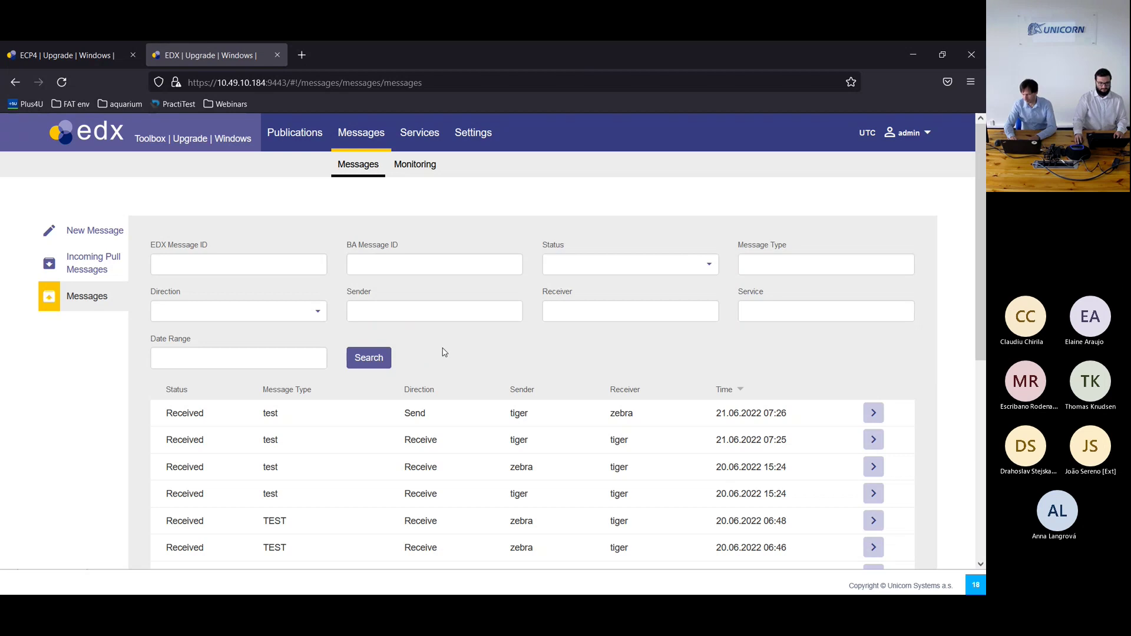
Step: Go back to the slideshow and advance to slide 19, Questions?
{"action": "key", "text": "alt+Tab"}
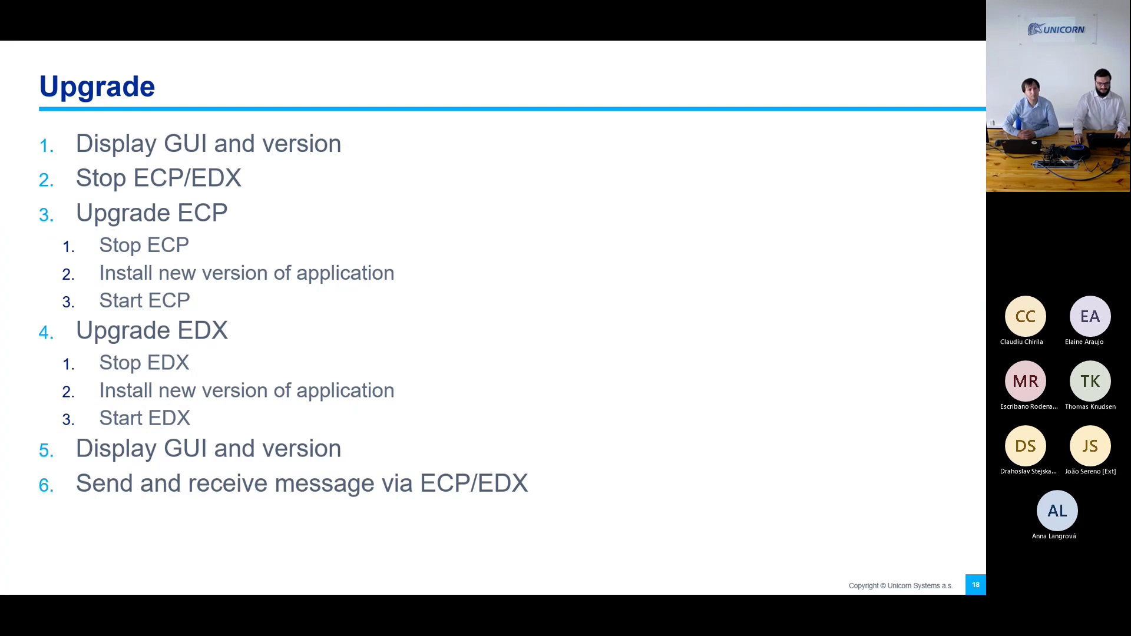
{"action": "key", "text": "Right"}
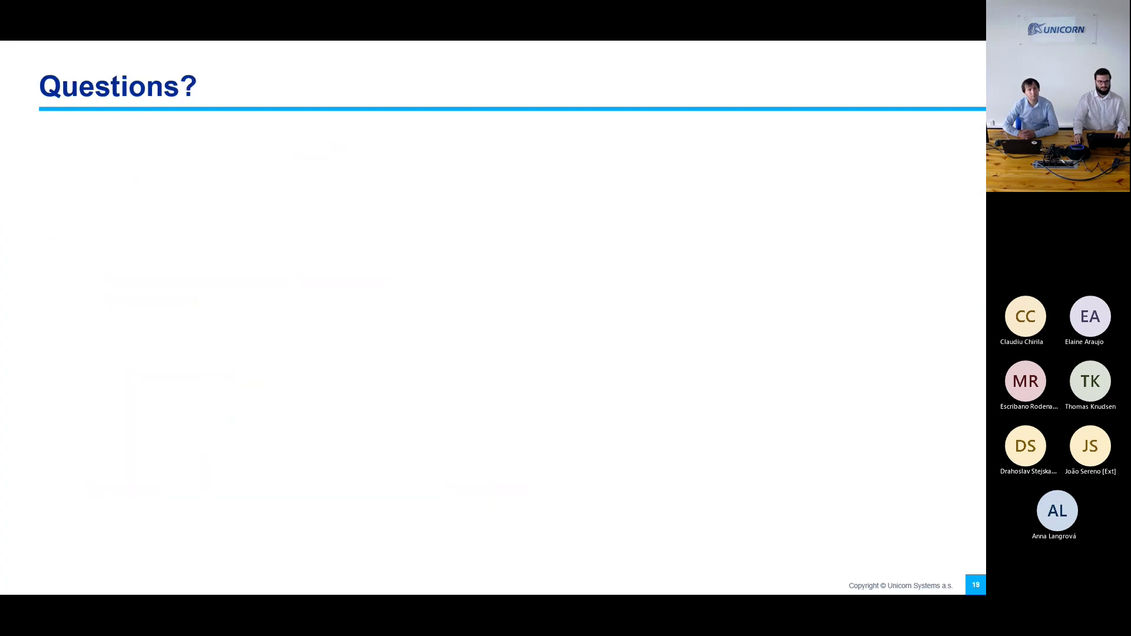
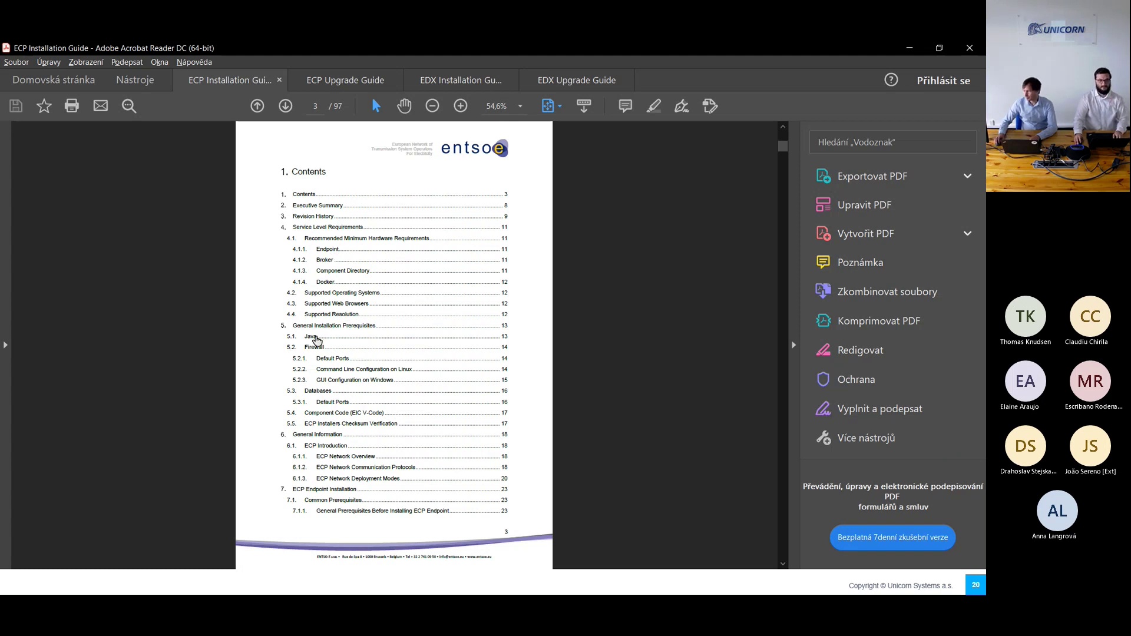
Step: Jump to the guide's 5.1 Java prerequisites on page 13, then go back to the mRemoteNG session
{"action": "left_click", "coordinate": [316, 339]}
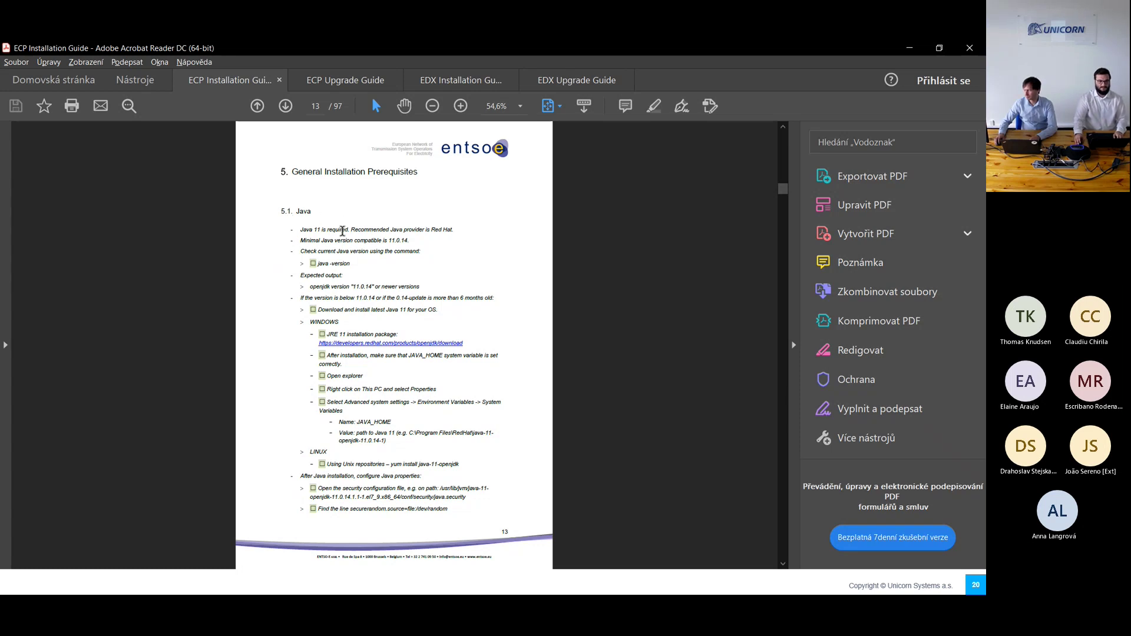
{"action": "key", "text": "alt+Tab"}
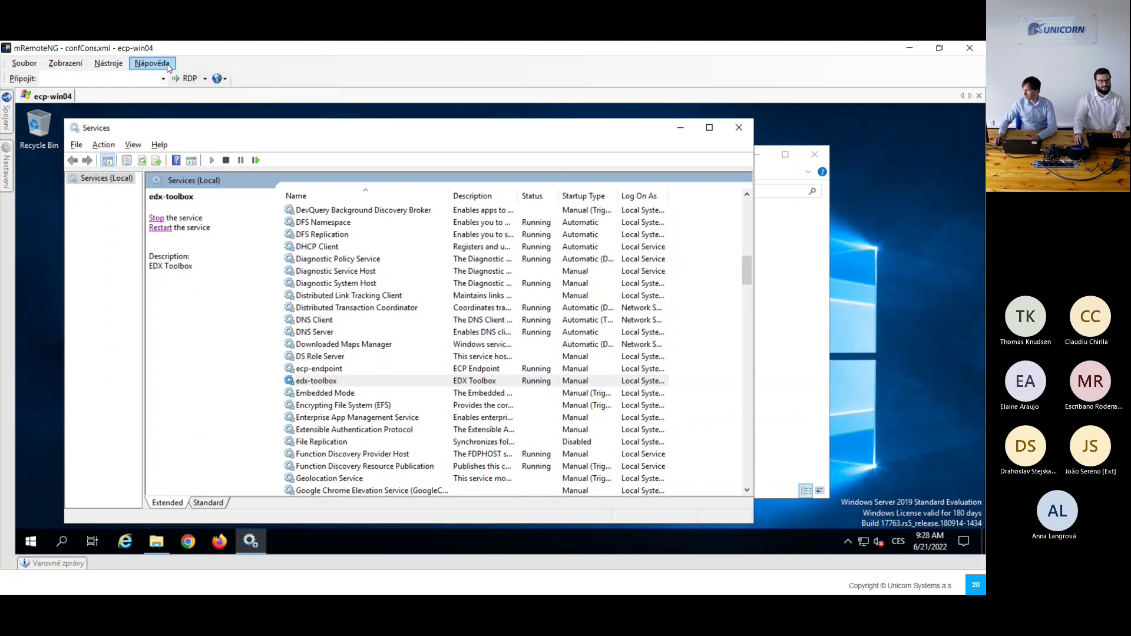
Step: Connect to ecp-win05 and open an administrator Command Prompt there
{"action": "mouse_move", "coordinate": [4, 108]}
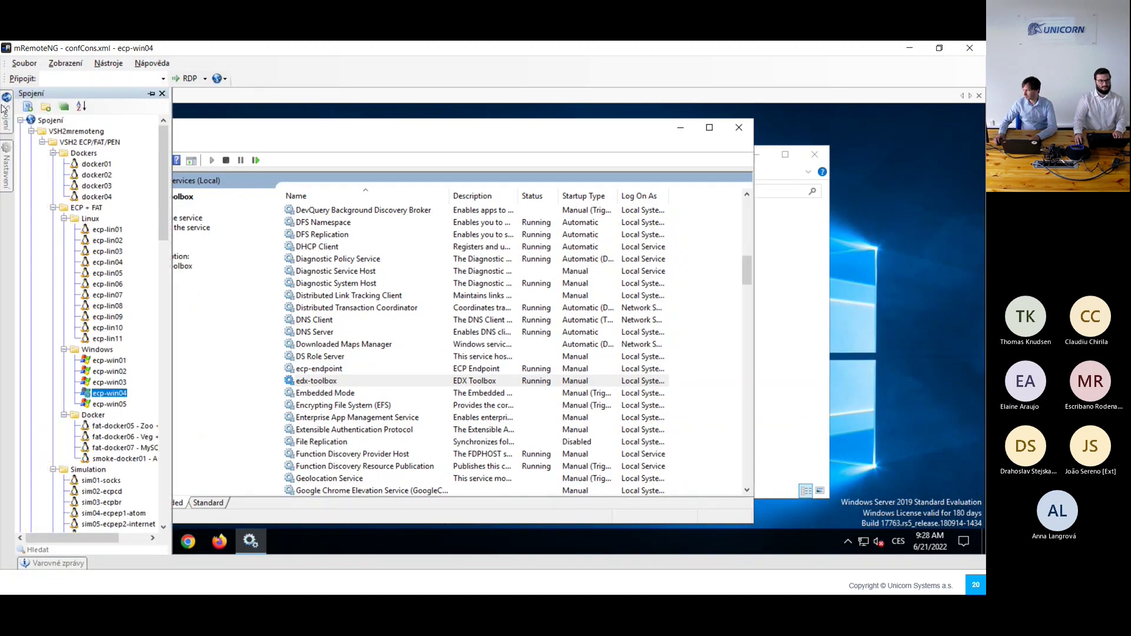
{"action": "double_click", "coordinate": [108, 404]}
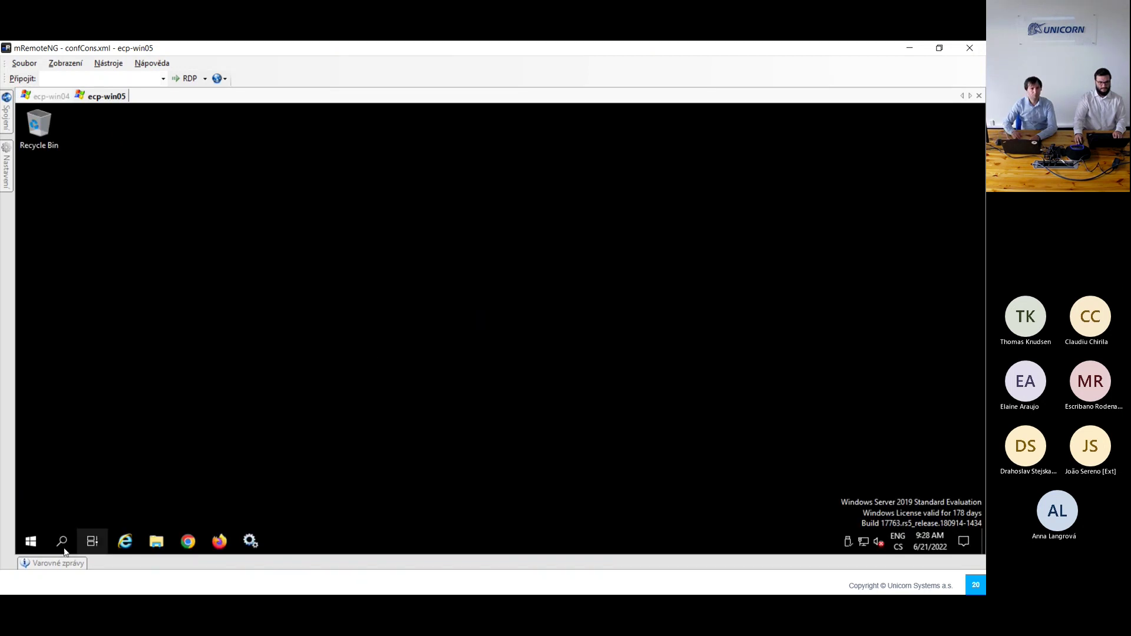
{"action": "left_click", "coordinate": [61, 541]}
{"action": "type", "text": "c"}
{"action": "key", "text": "Return"}
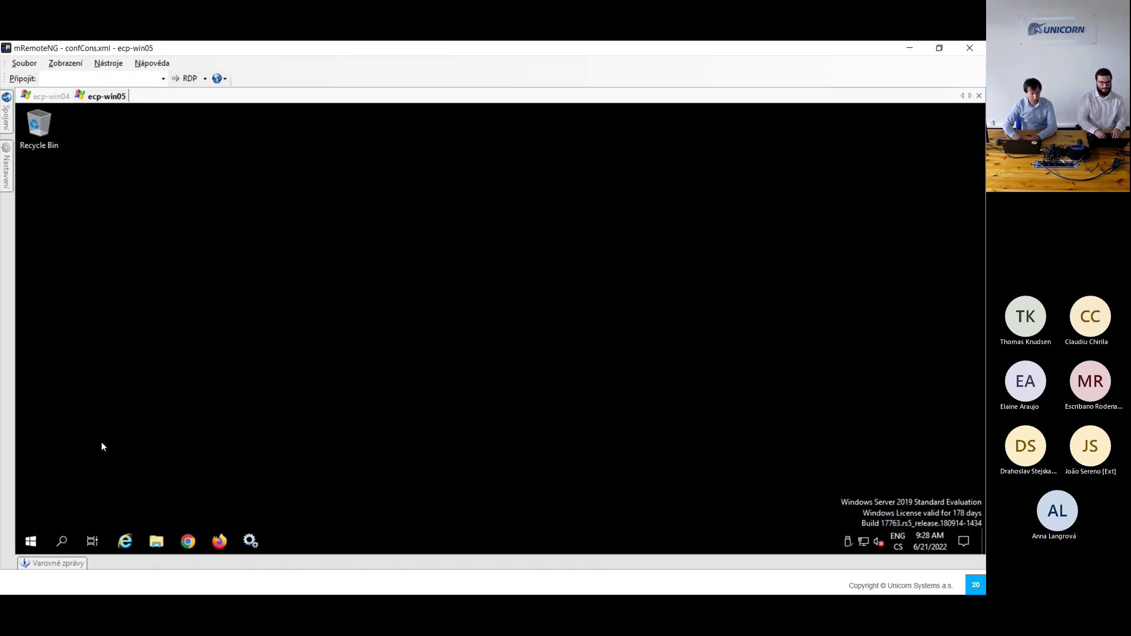
Step: Run java -version to confirm Java is missing, then return to the guide's Java page
{"action": "type", "text": "java -version"}
{"action": "key", "text": "Return"}
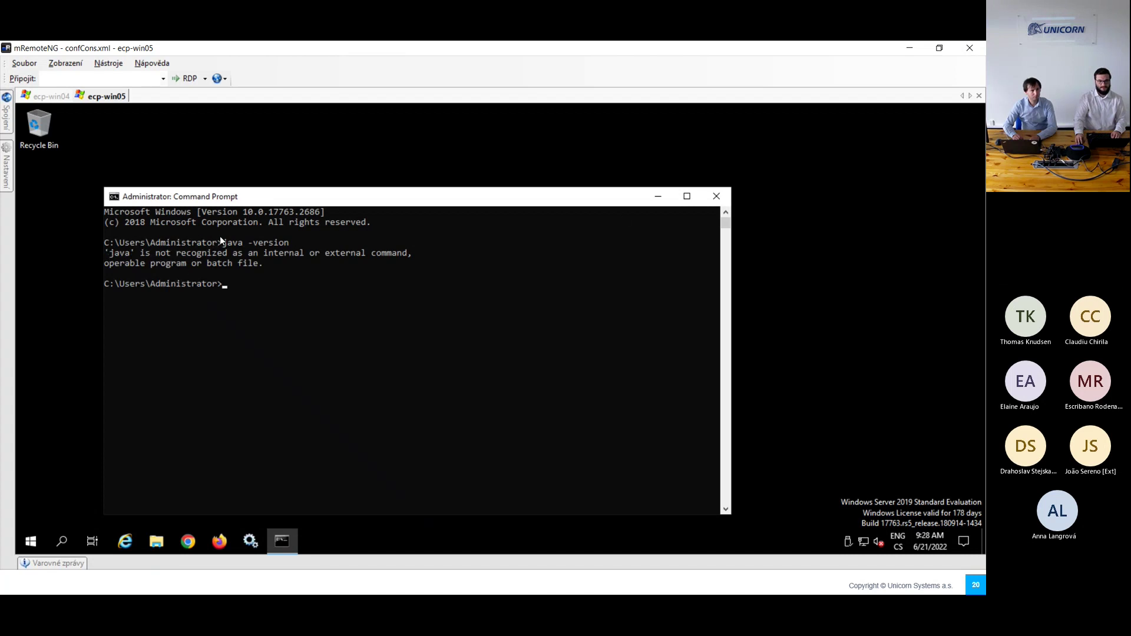
{"action": "left_click", "coordinate": [716, 196]}
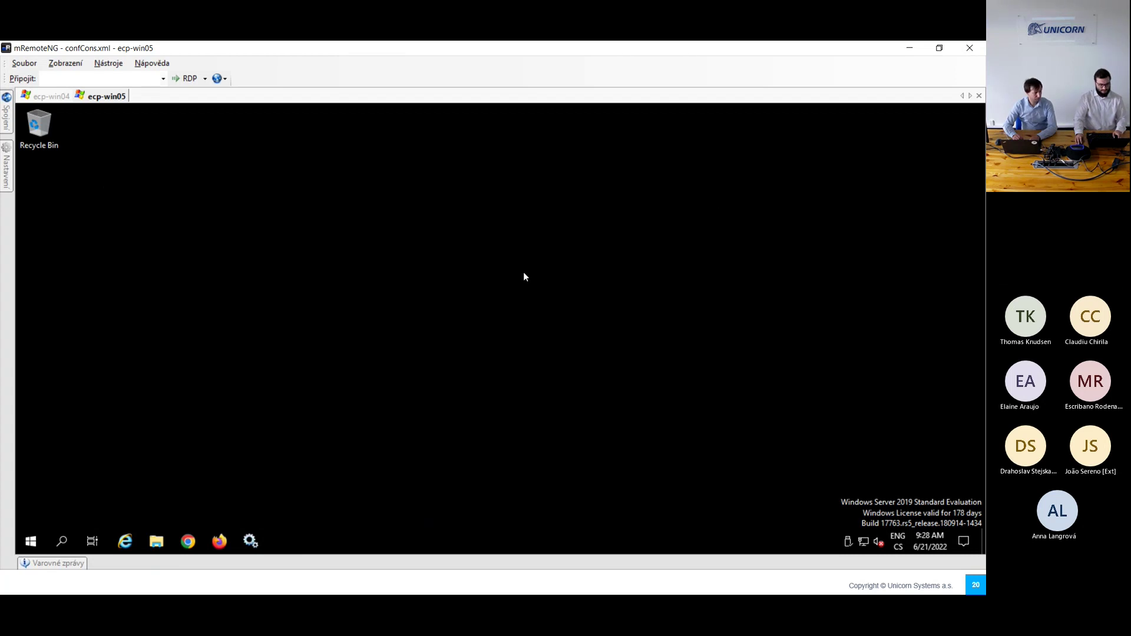
{"action": "key", "text": "alt+Tab"}
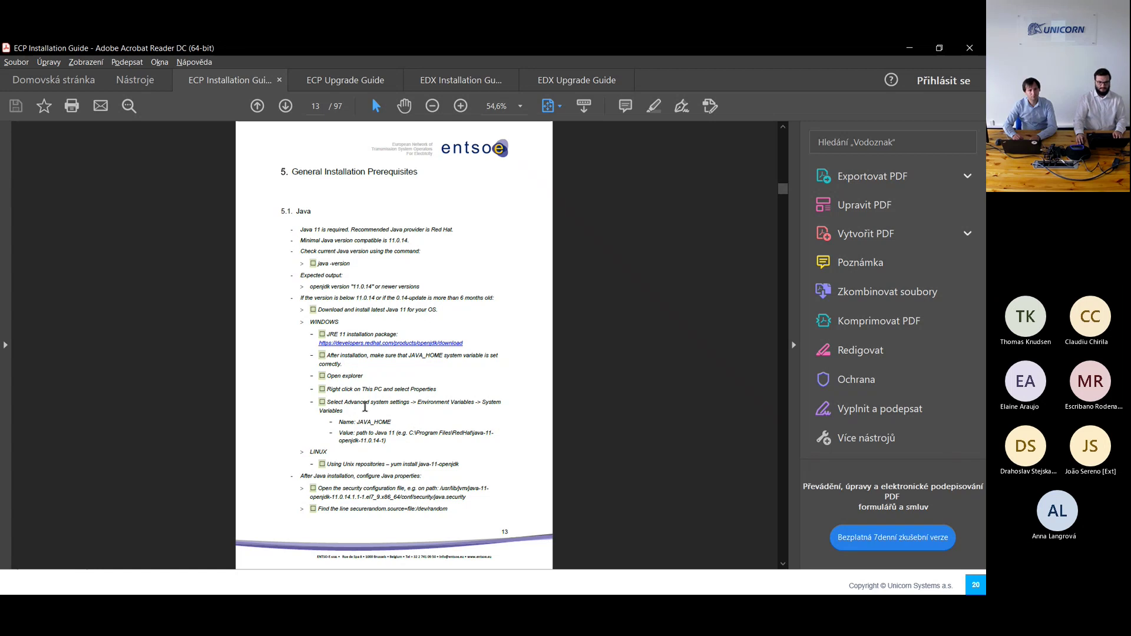
Step: On ecp-win05, browse to C:\Webinar and launch the java-11-openjdk .msi installer
{"action": "key", "text": "alt+Tab"}
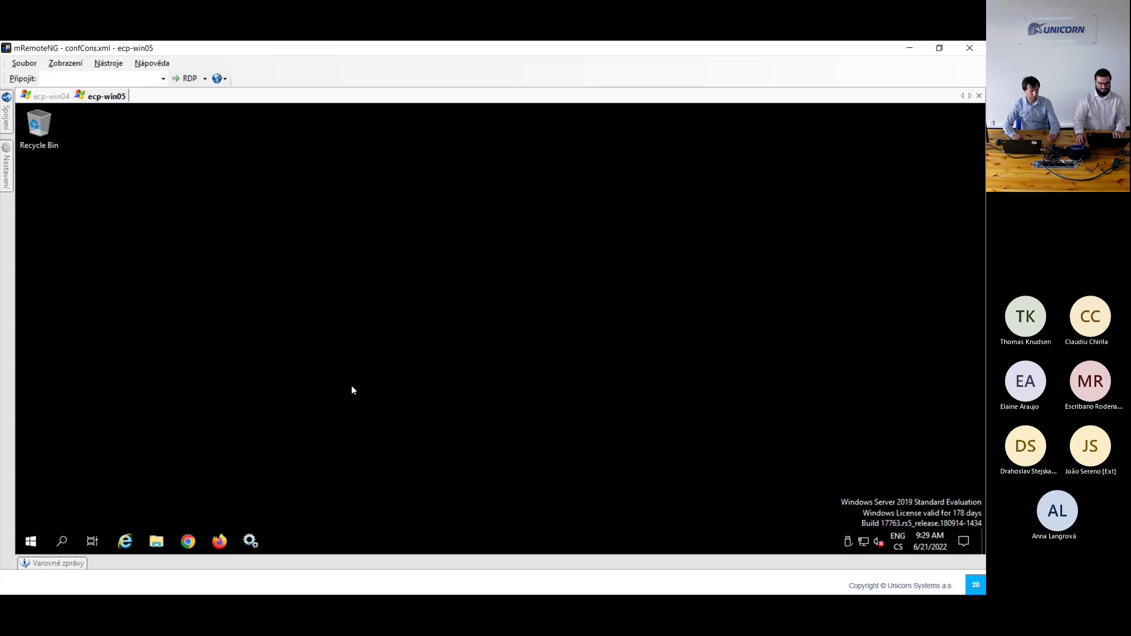
{"action": "left_click", "coordinate": [158, 541]}
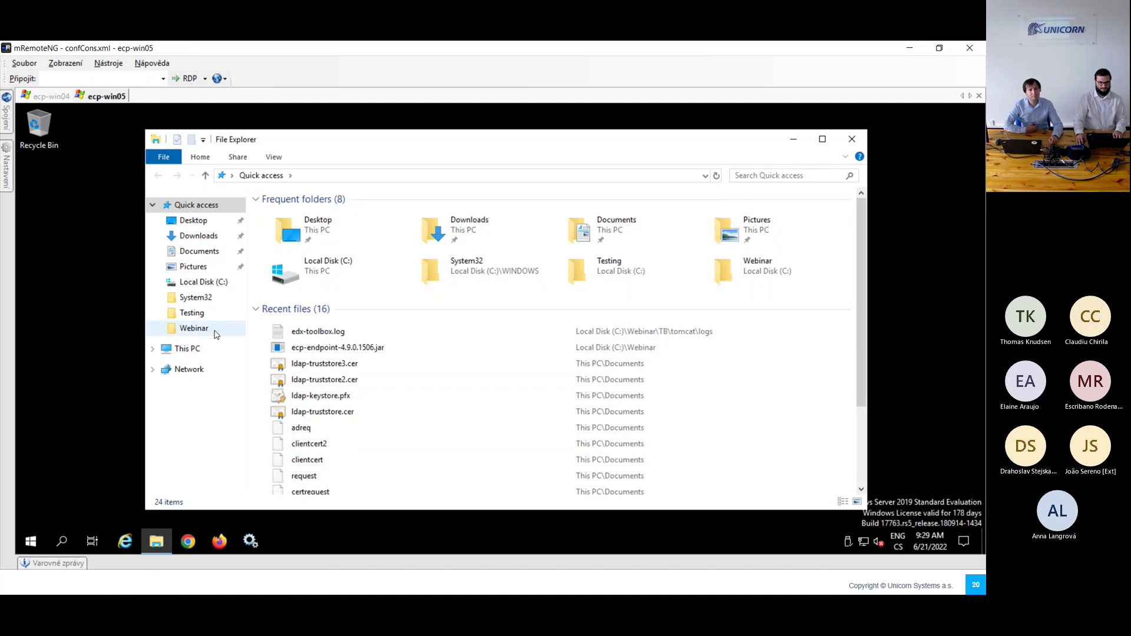
{"action": "left_click", "coordinate": [188, 350]}
{"action": "double_click", "coordinate": [315, 349]}
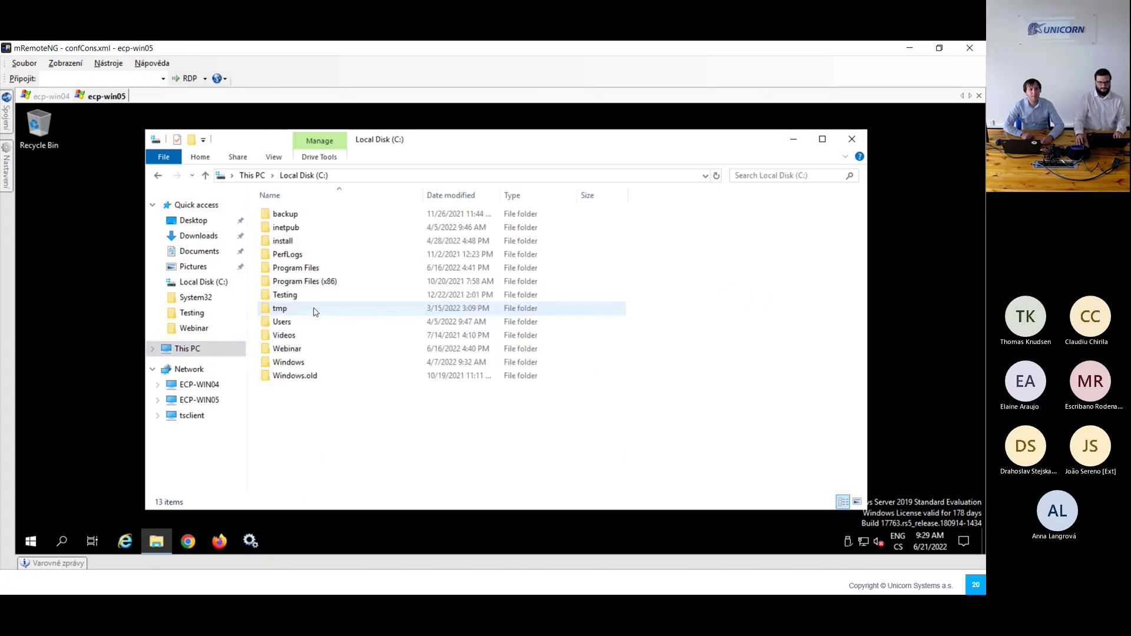
{"action": "double_click", "coordinate": [292, 348]}
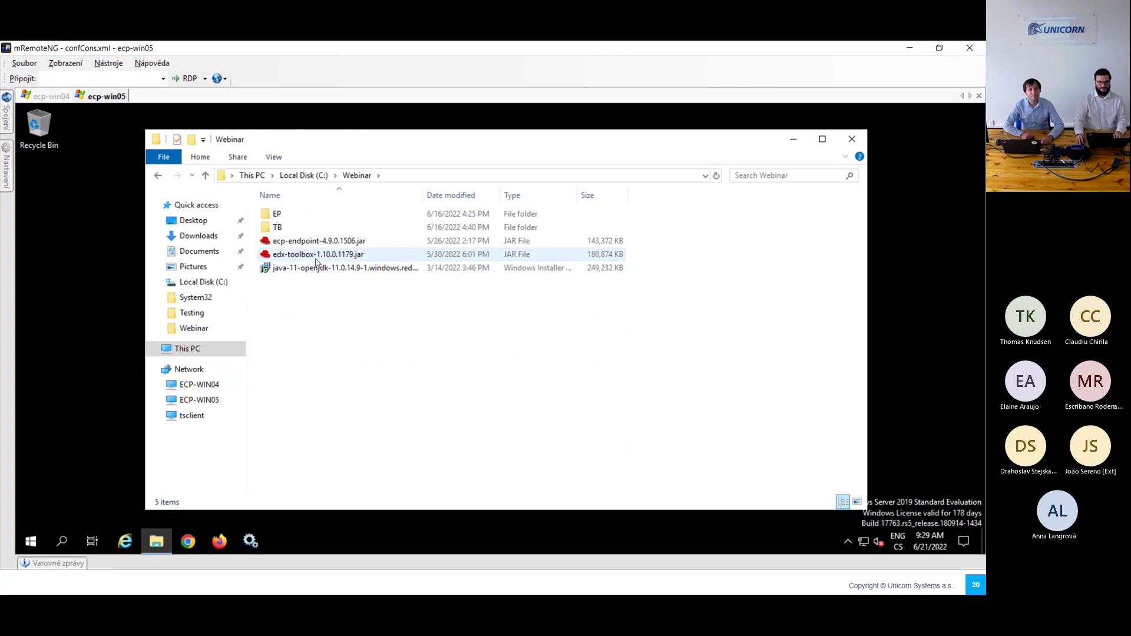
{"action": "double_click", "coordinate": [308, 269]}
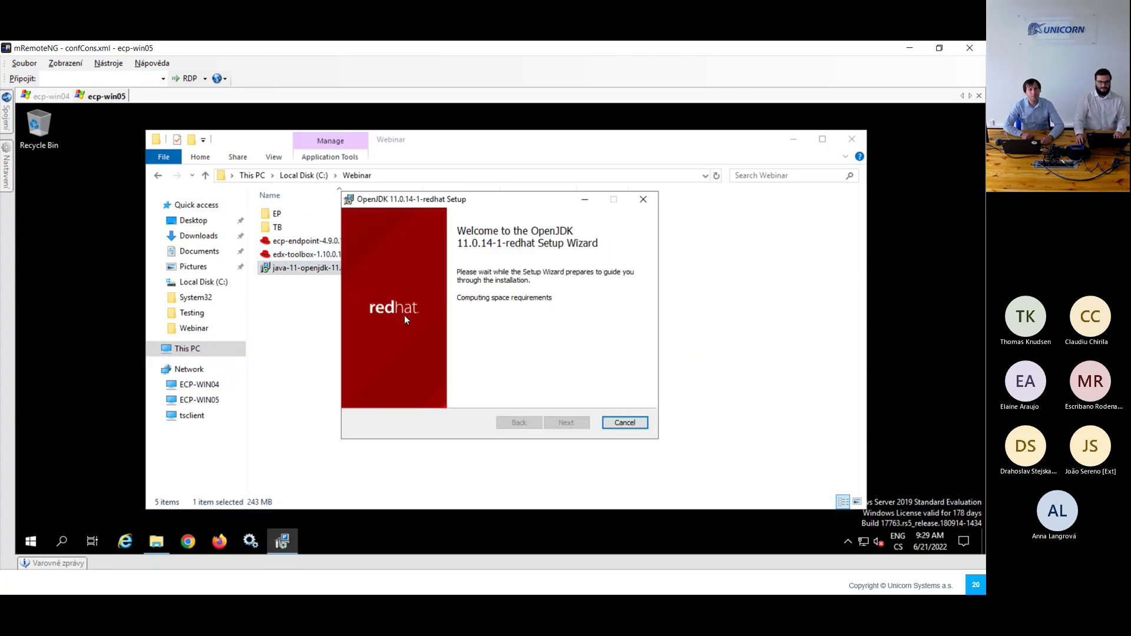
Step: Accept the OpenJDK license and expand the OpenJDK Runtime features in Custom Setup
{"action": "left_click", "coordinate": [569, 425]}
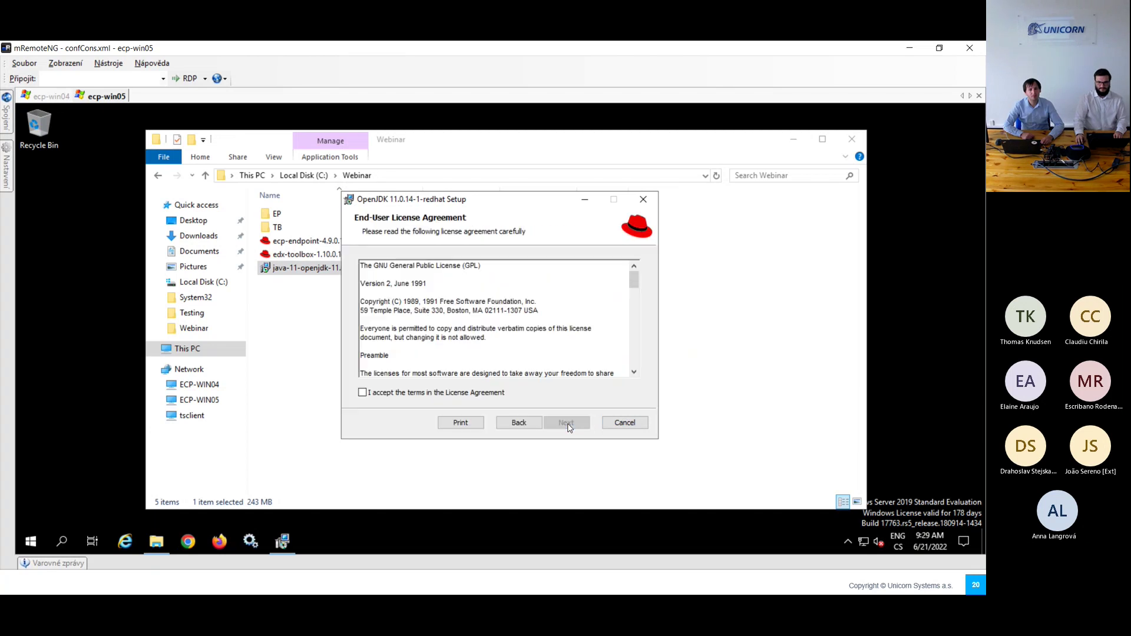
{"action": "left_click", "coordinate": [483, 396]}
{"action": "left_click", "coordinate": [564, 424]}
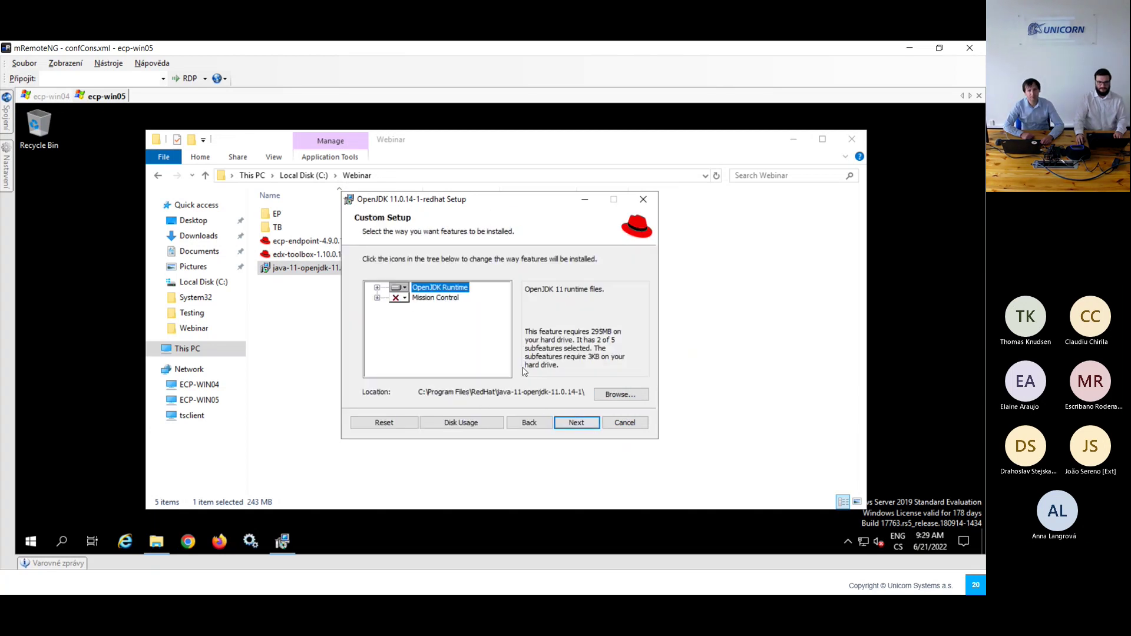
{"action": "left_click", "coordinate": [378, 288]}
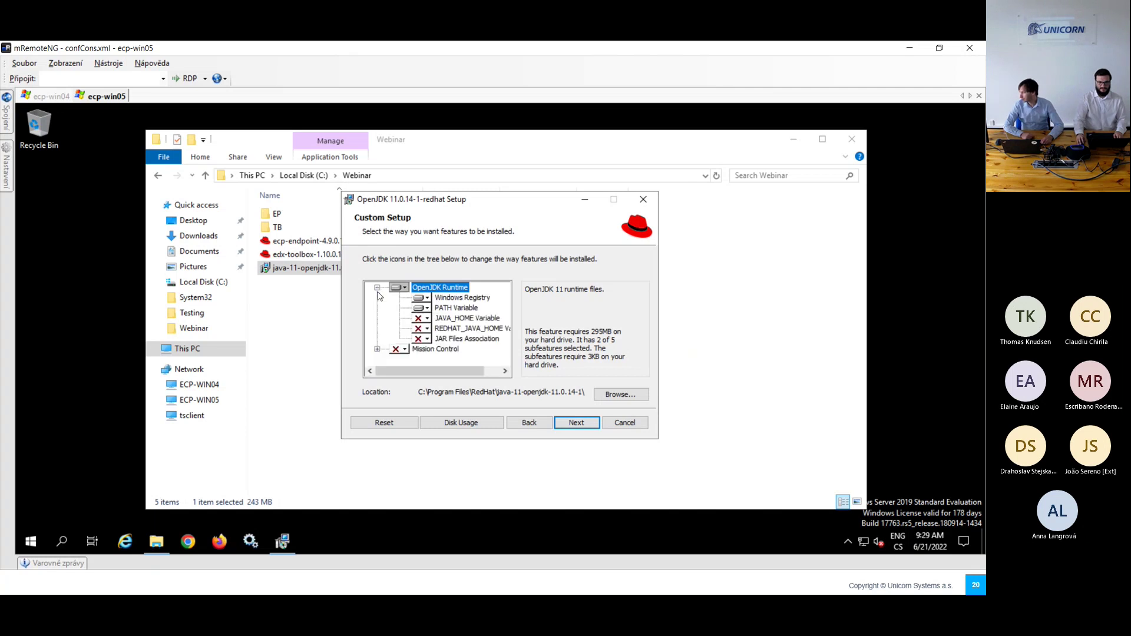
Step: Include JAVA_HOME Variable and JAR Files Association, then install OpenJDK 11.0.14-1 and finish the wizard
{"action": "left_click", "coordinate": [426, 321]}
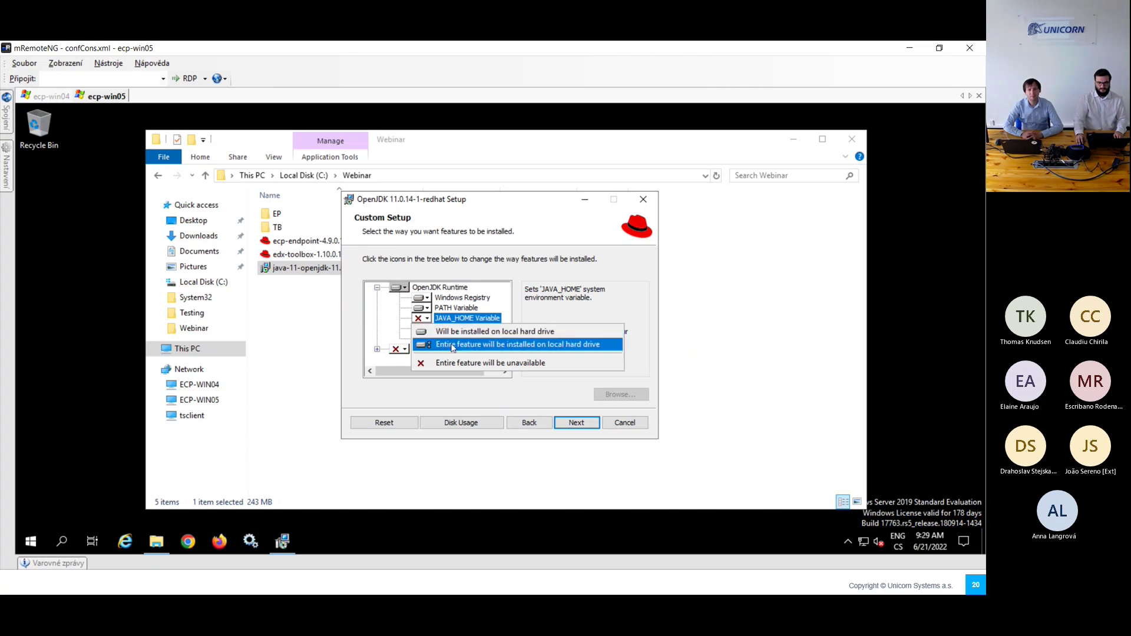
{"action": "left_click", "coordinate": [436, 347]}
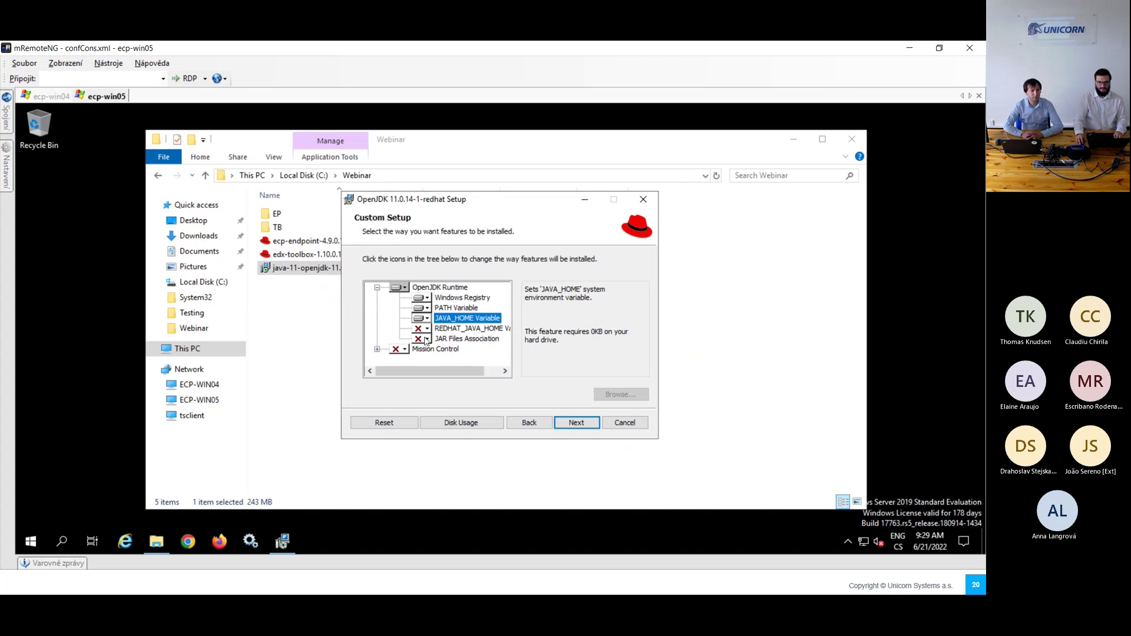
{"action": "left_click", "coordinate": [426, 339]}
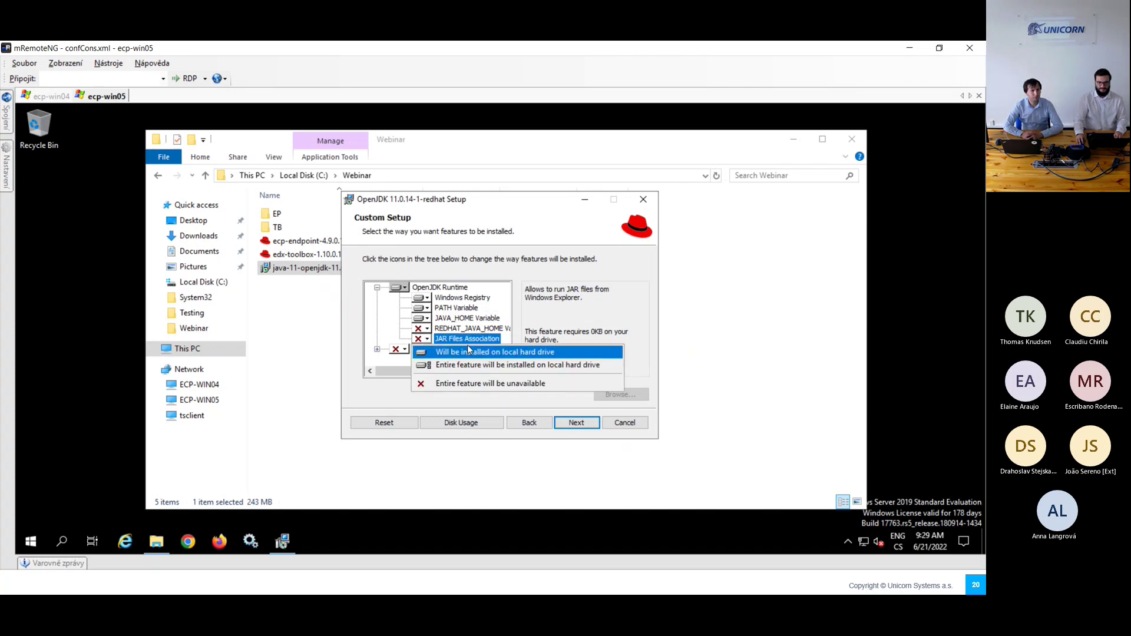
{"action": "left_click", "coordinate": [486, 354]}
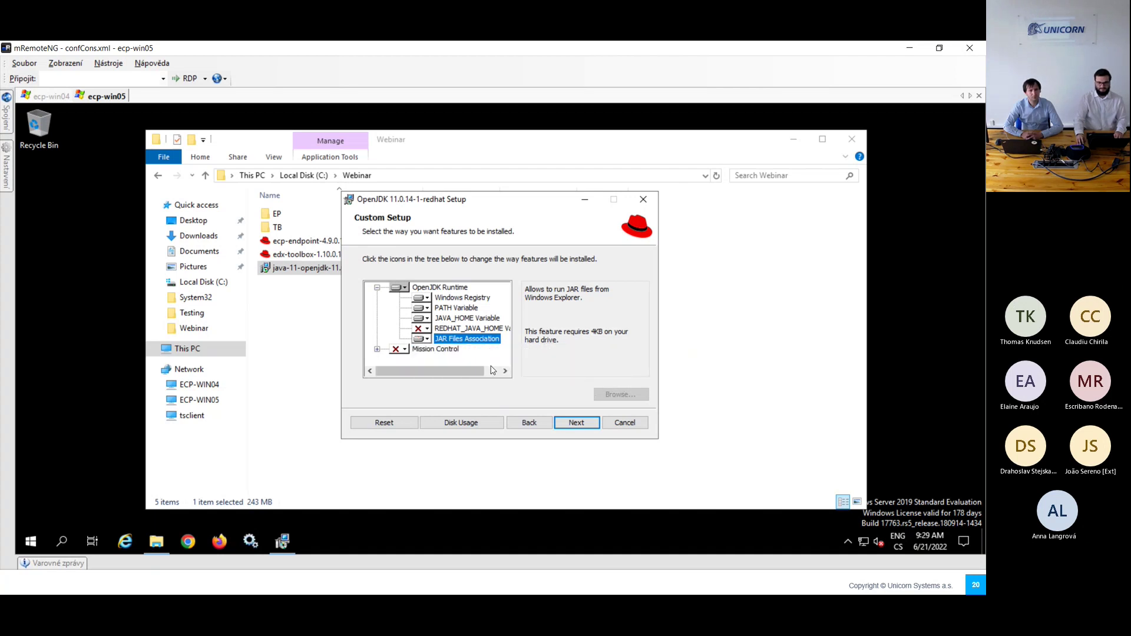
{"action": "left_click", "coordinate": [576, 423]}
{"action": "left_click", "coordinate": [569, 428]}
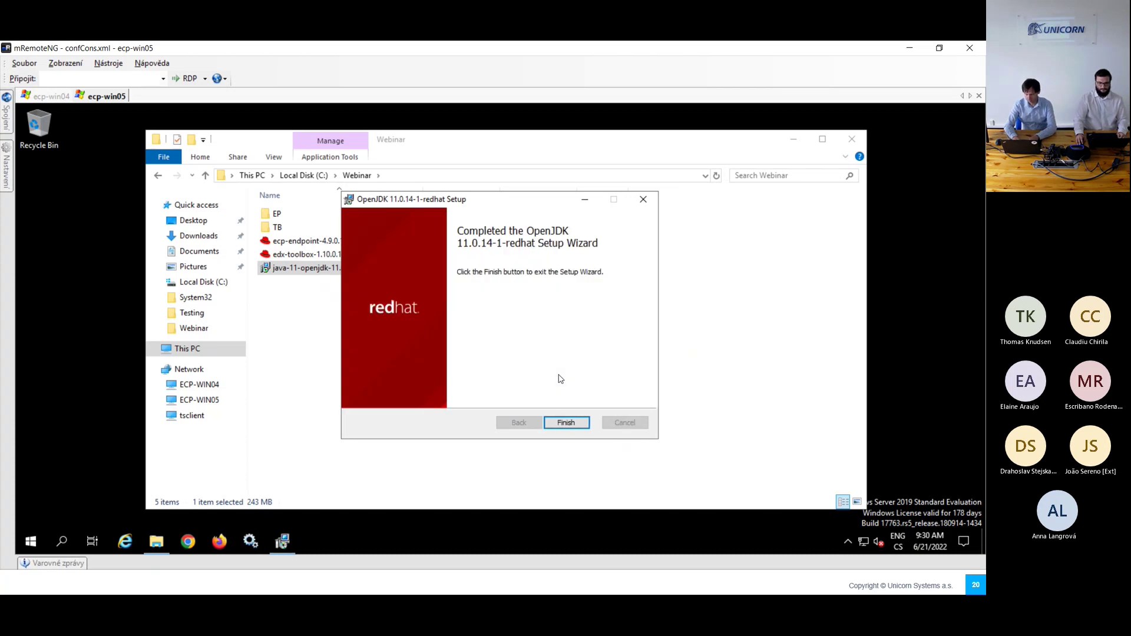
{"action": "left_click", "coordinate": [567, 423]}
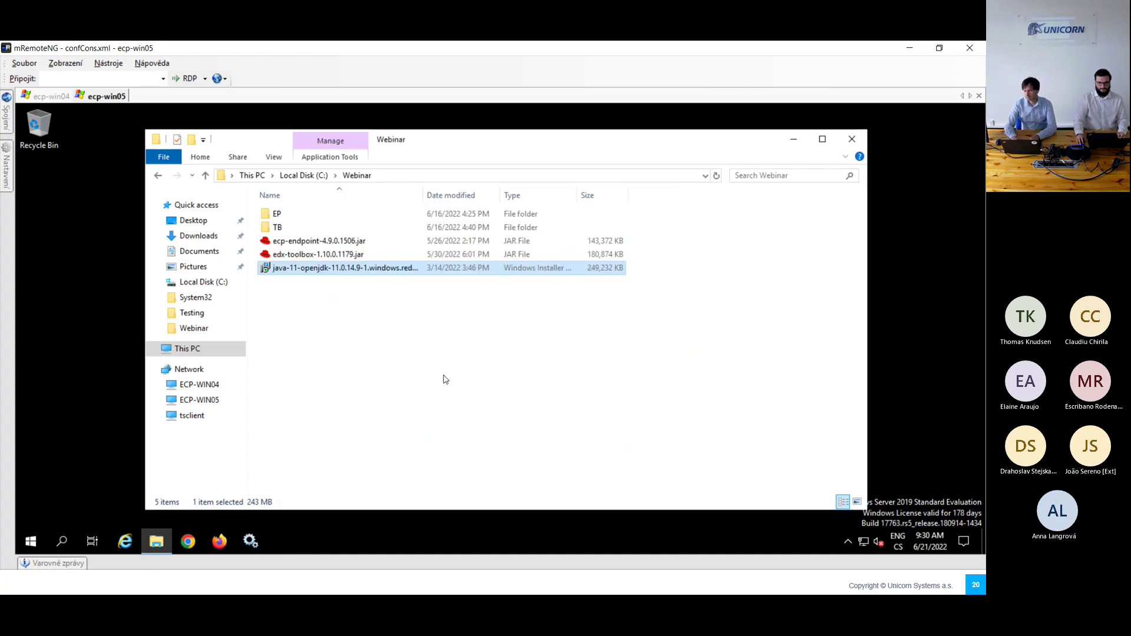
Step: Confirm OpenJDK 11.0.14 with java -version in an admin cmd prompt, then return to the Installation slide
{"action": "left_click", "coordinate": [61, 541]}
{"action": "type", "text": "cmd"}
{"action": "key", "text": "Return"}
{"action": "type", "text": "java -"}
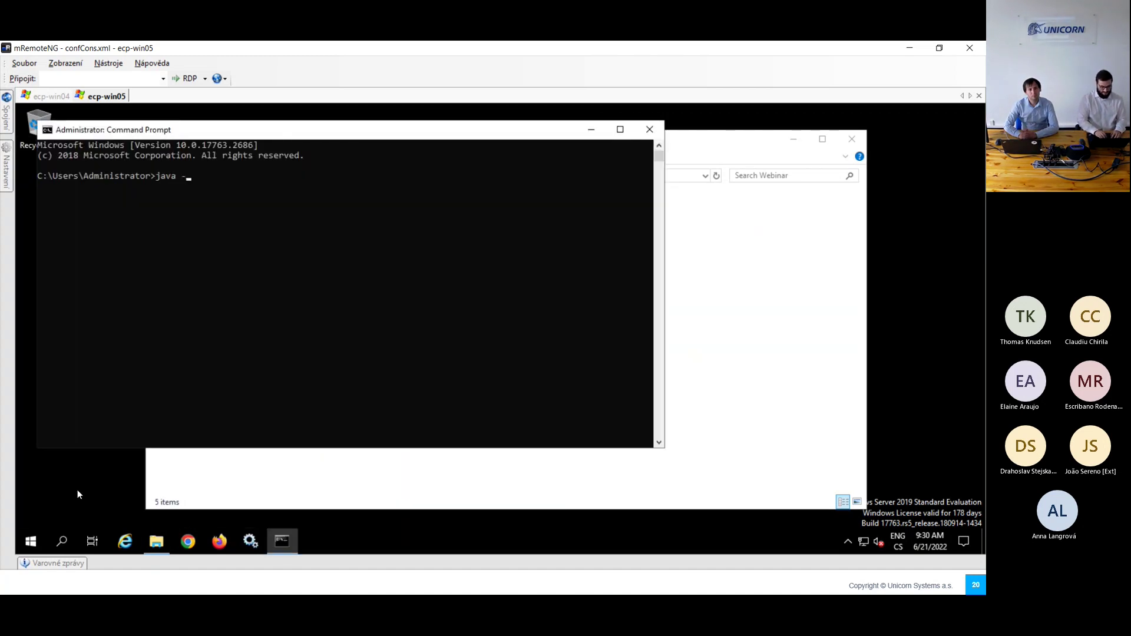
{"action": "type", "text": "version"}
{"action": "key", "text": "Return"}
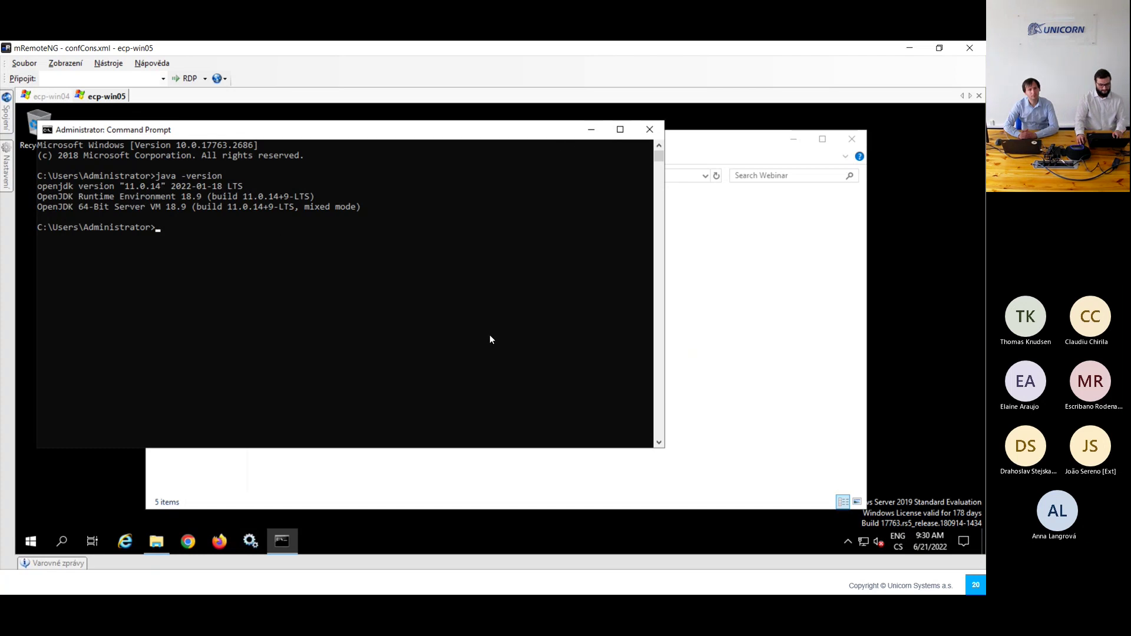
{"action": "key", "text": "alt+Tab"}
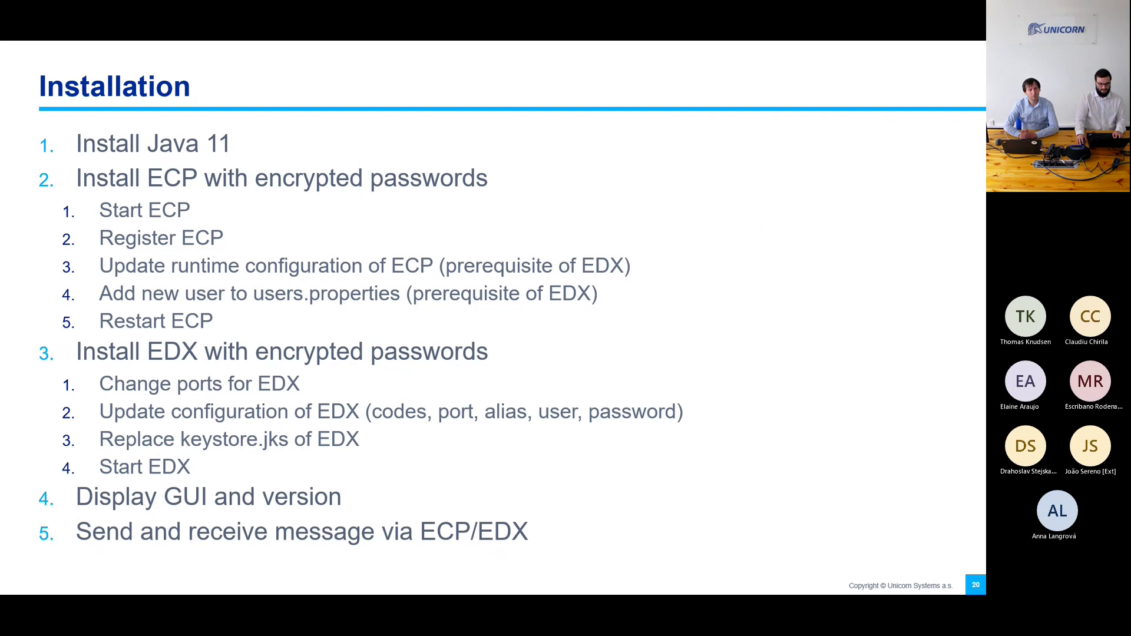
Step: Read the guide's 7.2 Installation on Windows pages 23–26, then return to ecp-win05
{"action": "key", "text": "alt+Tab"}
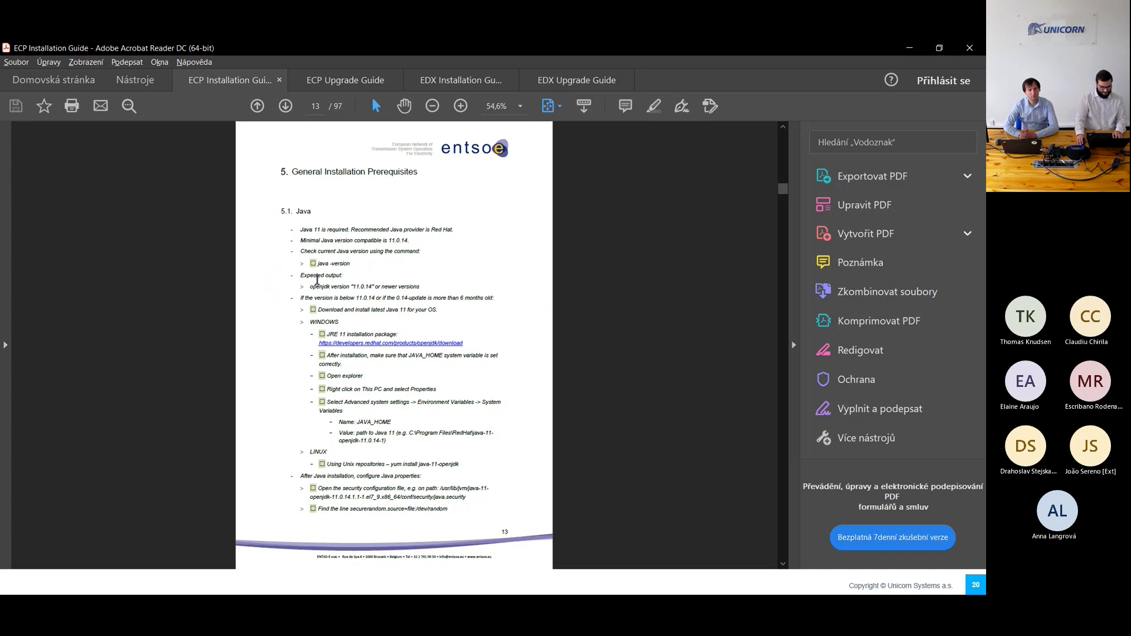
{"action": "scroll", "coordinate": [311, 259], "scroll_direction": "up", "scroll_amount": 5}
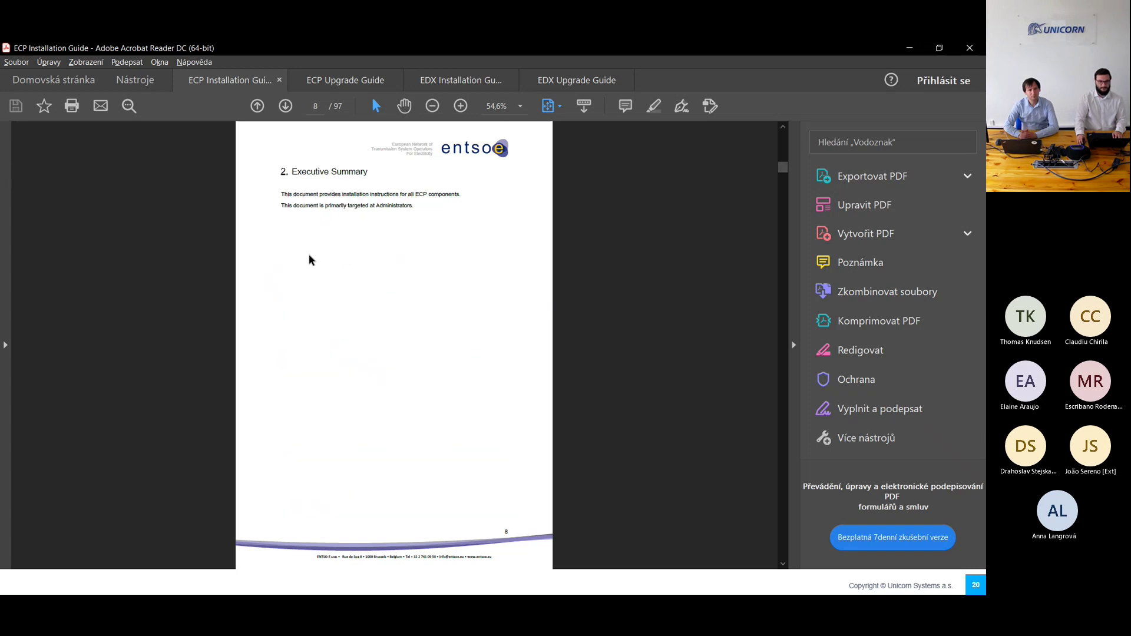
{"action": "scroll", "coordinate": [311, 260], "scroll_direction": "up", "scroll_amount": 3}
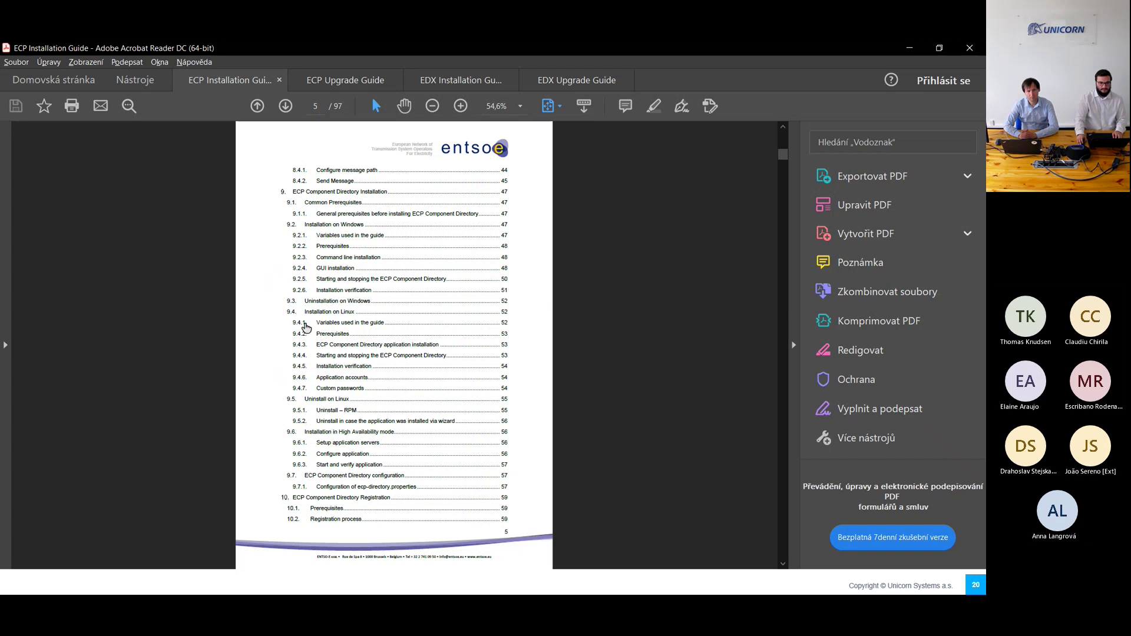
{"action": "scroll", "coordinate": [320, 301], "scroll_direction": "up", "scroll_amount": 1}
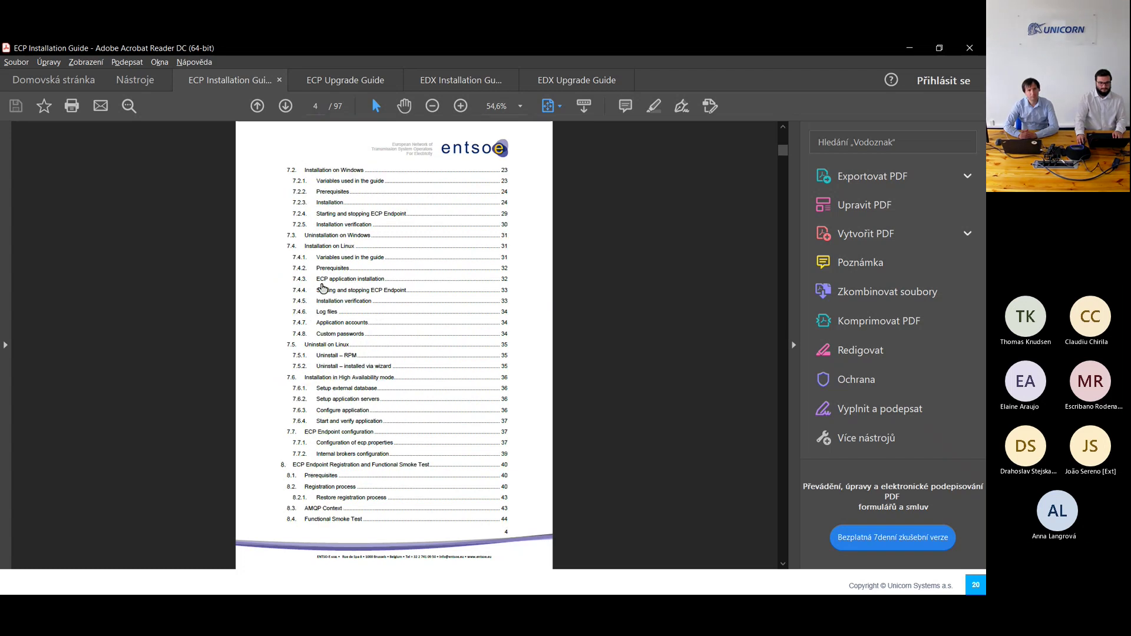
{"action": "left_click", "coordinate": [327, 171]}
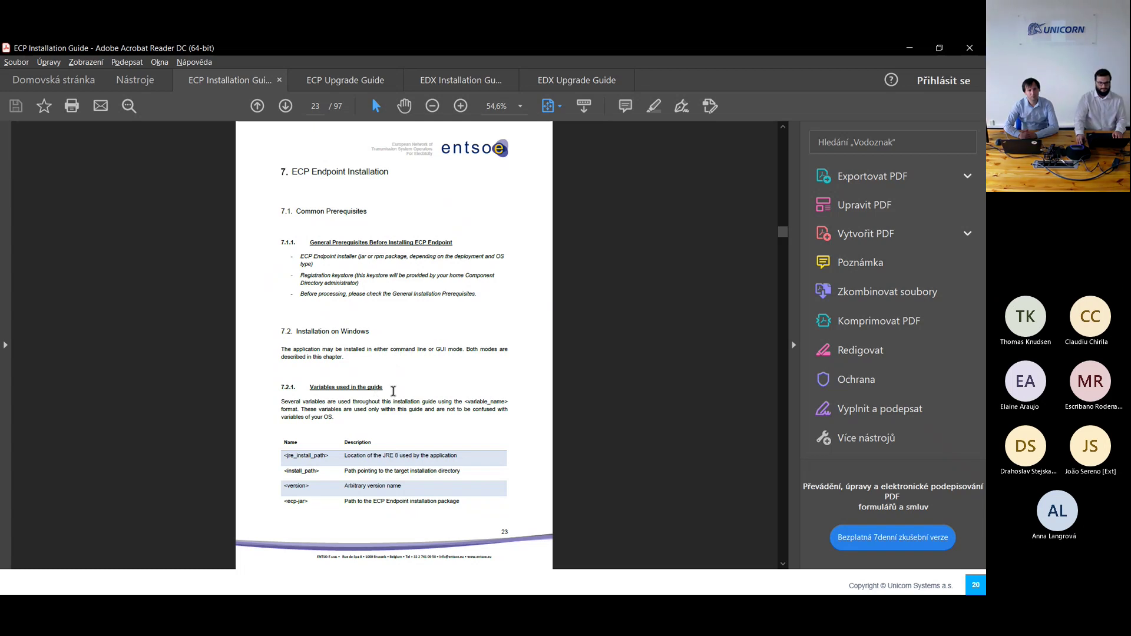
{"action": "scroll", "coordinate": [393, 389], "scroll_direction": "down", "scroll_amount": 2}
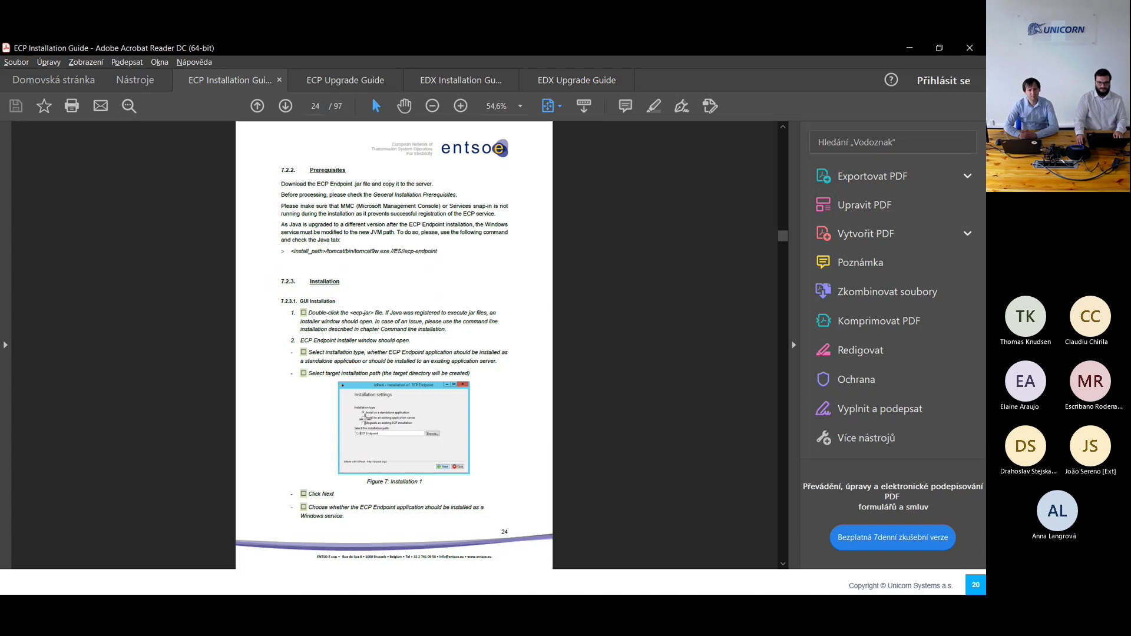
{"action": "scroll", "coordinate": [326, 411], "scroll_direction": "down", "scroll_amount": 3}
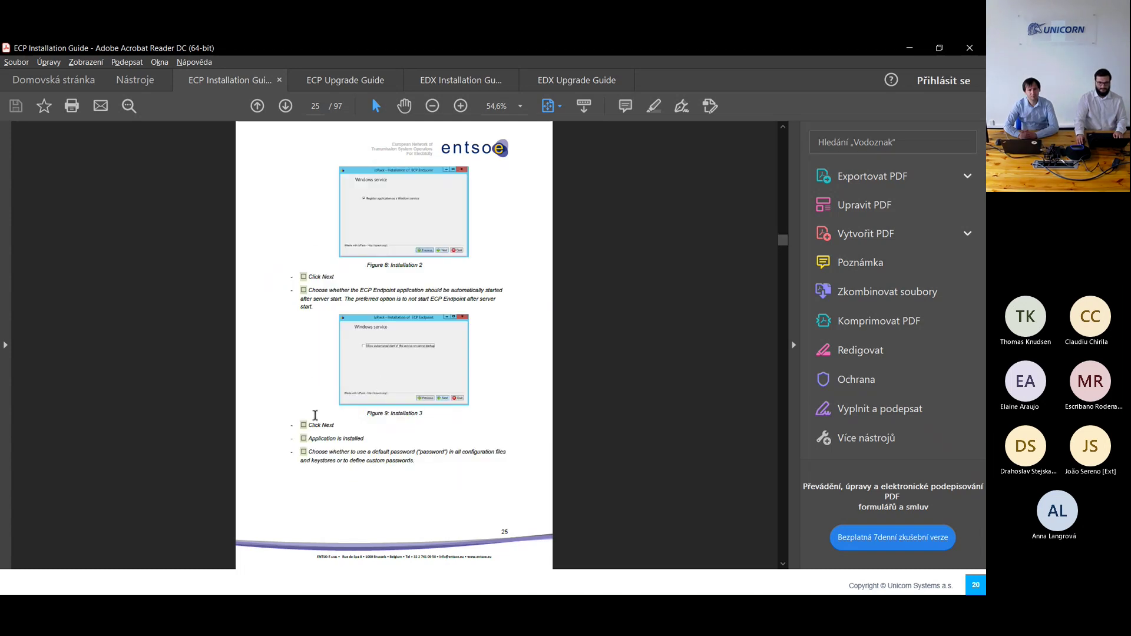
{"action": "scroll", "coordinate": [315, 415], "scroll_direction": "down", "scroll_amount": 3}
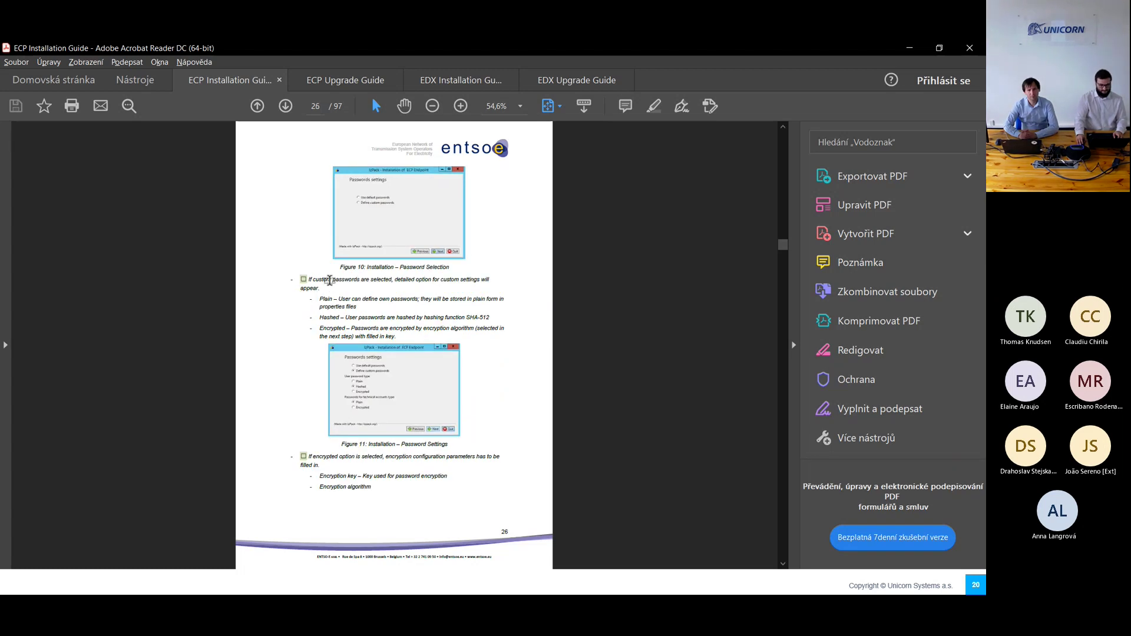
{"action": "key", "text": "alt+Tab"}
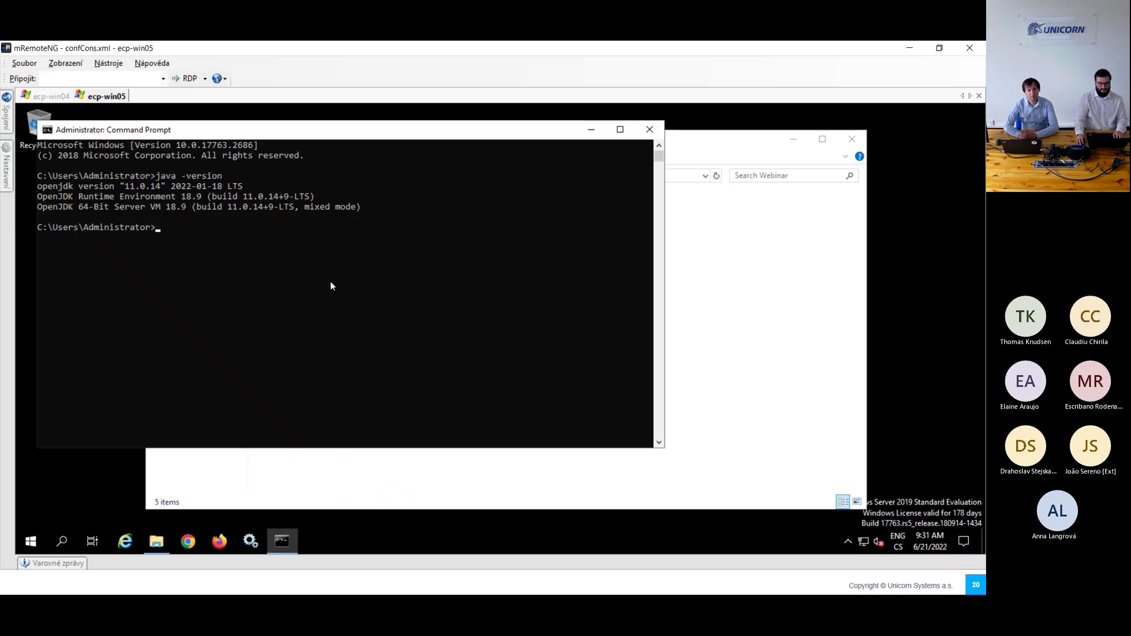
Step: Launch the ecp-endpoint installer and set its installation folder to C:\Webinar\EP
{"action": "left_click", "coordinate": [668, 394]}
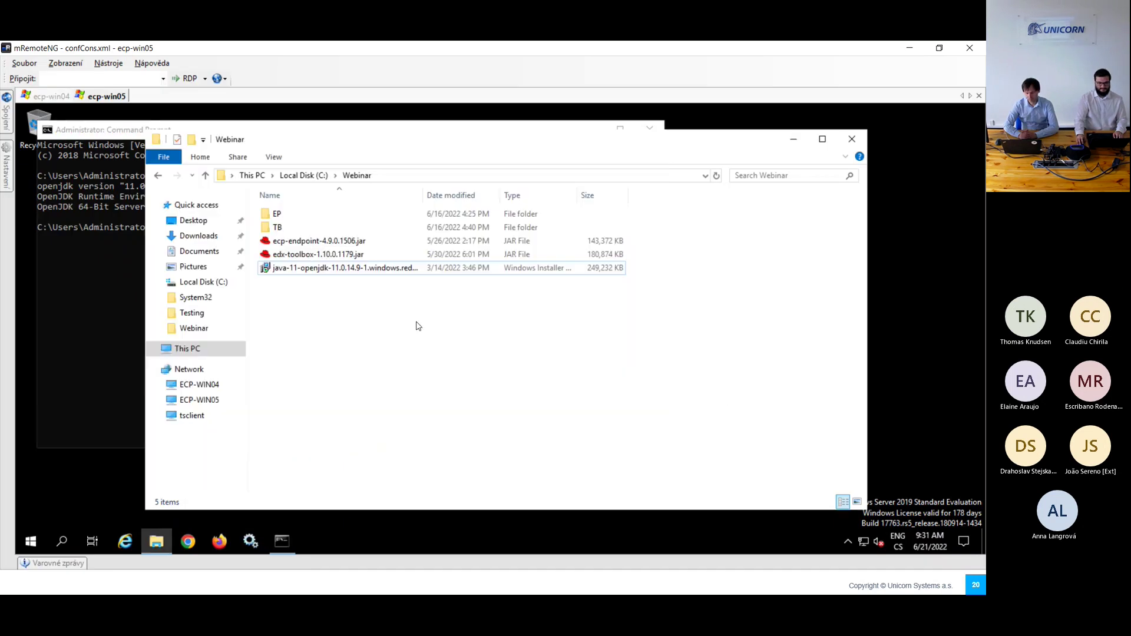
{"action": "double_click", "coordinate": [297, 247]}
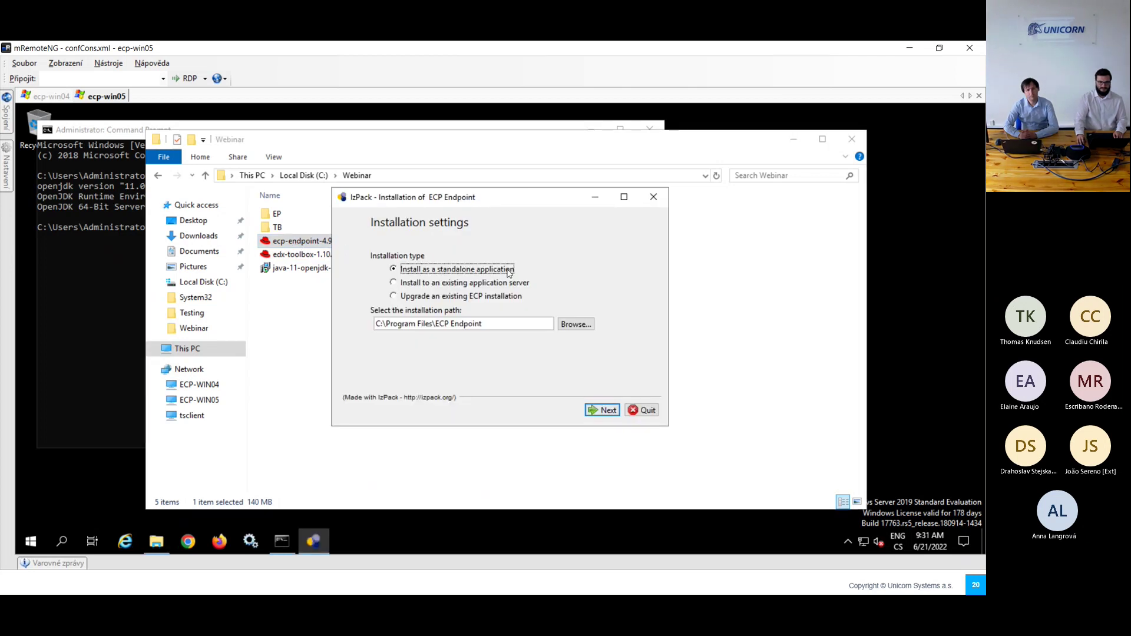
{"action": "left_click", "coordinate": [573, 325]}
{"action": "left_click", "coordinate": [316, 368]}
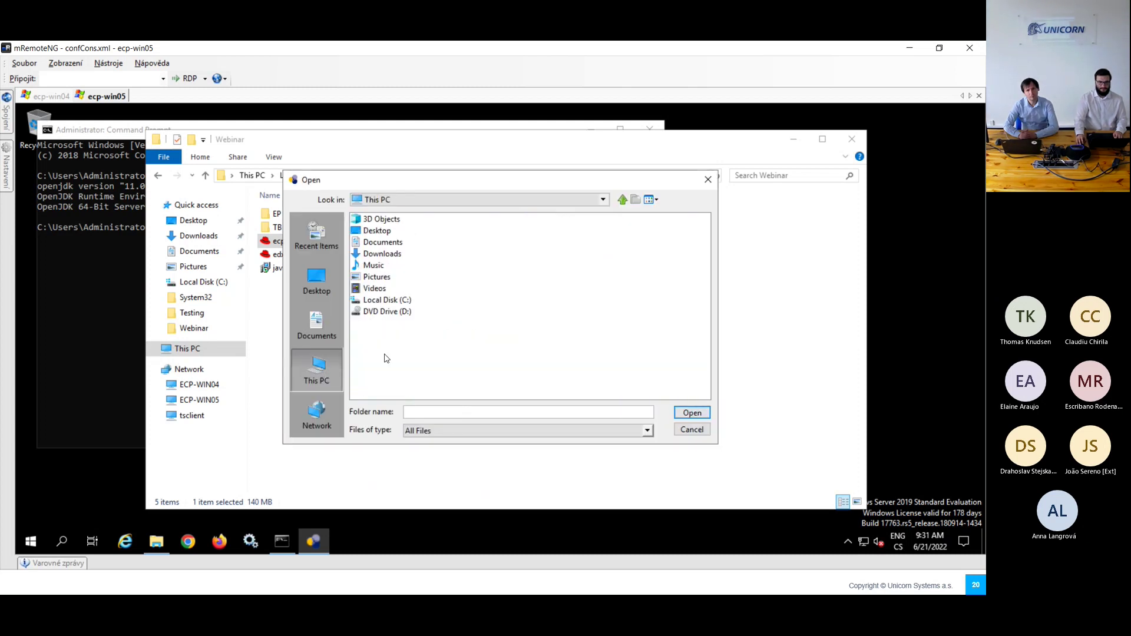
{"action": "double_click", "coordinate": [407, 299]}
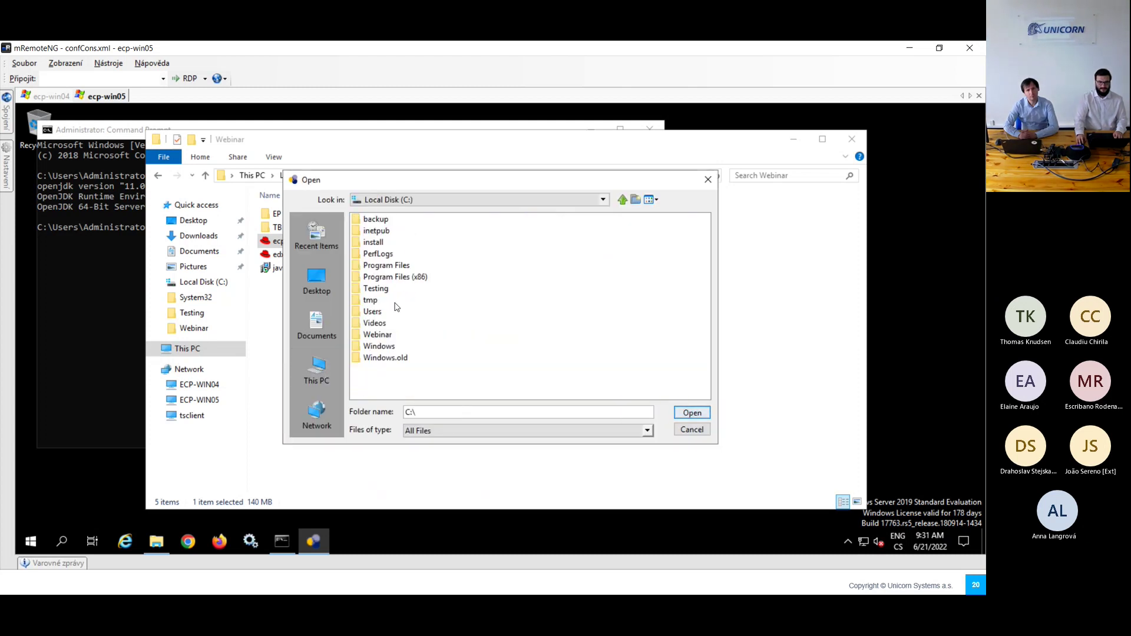
{"action": "double_click", "coordinate": [377, 335]}
{"action": "double_click", "coordinate": [369, 219]}
{"action": "left_click", "coordinate": [691, 413]}
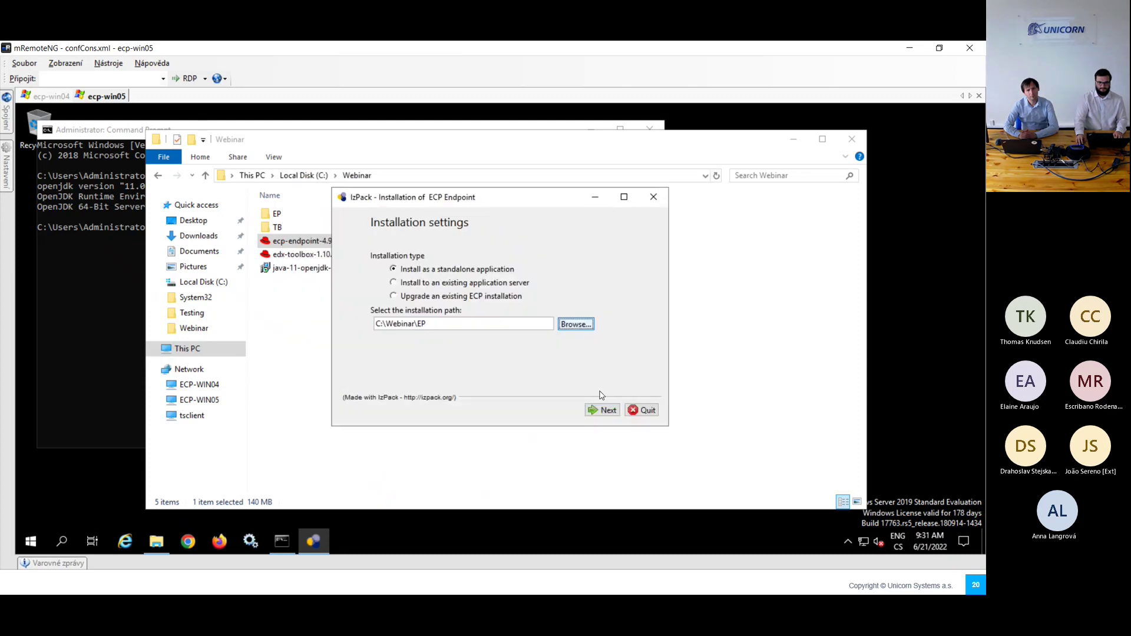
Step: Register the endpoint as a Windows service with automatic startup left off
{"action": "left_click", "coordinate": [601, 413]}
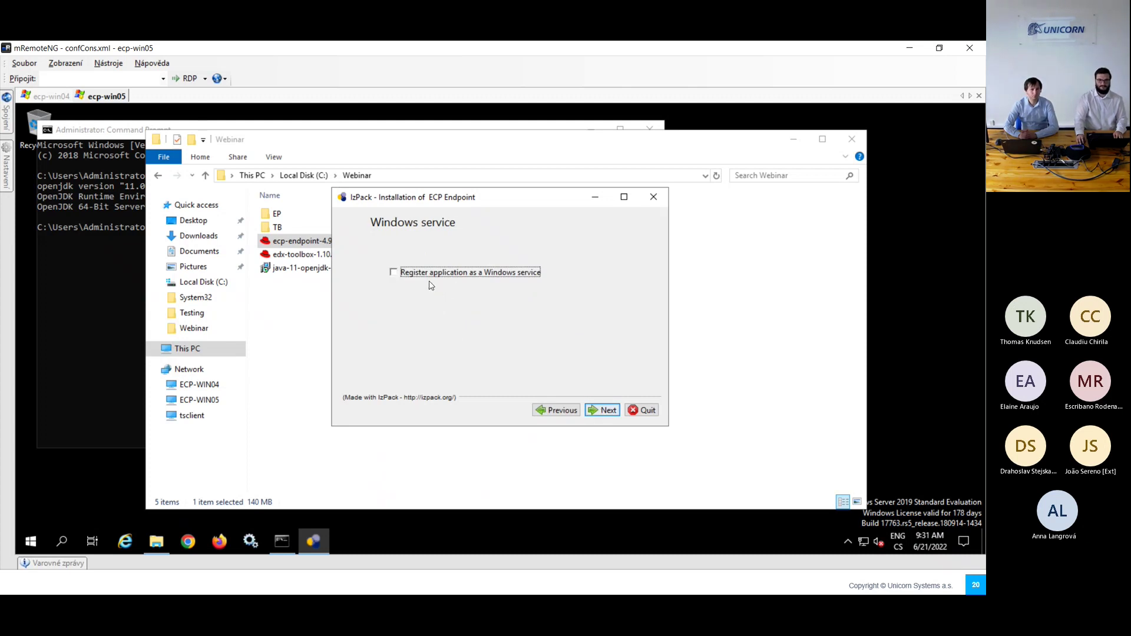
{"action": "left_click", "coordinate": [467, 274]}
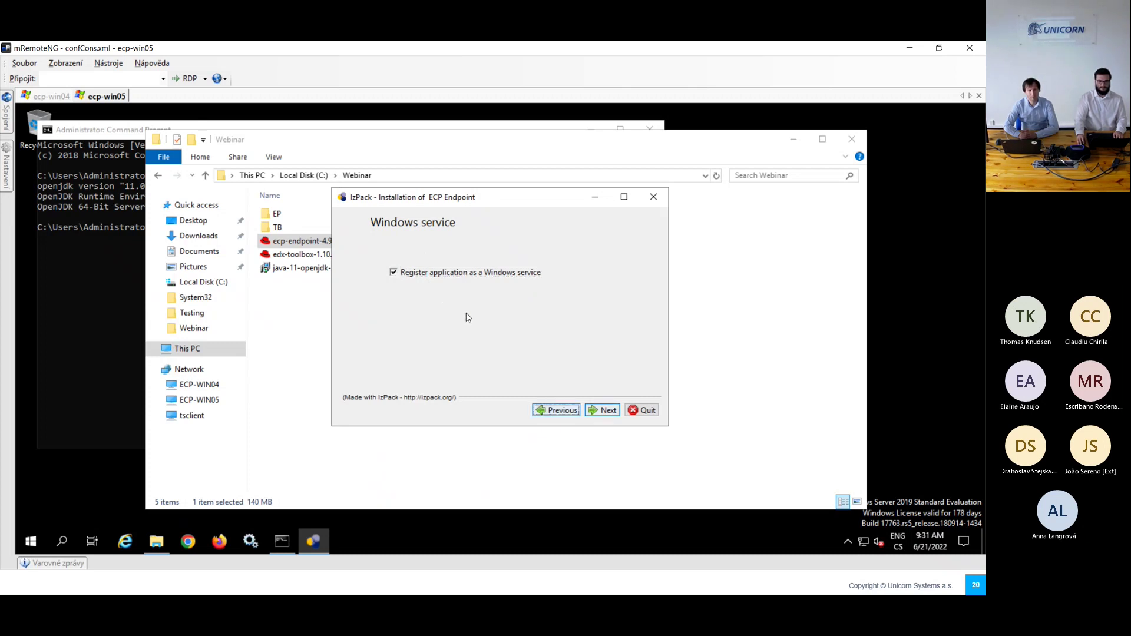
{"action": "left_click", "coordinate": [597, 411]}
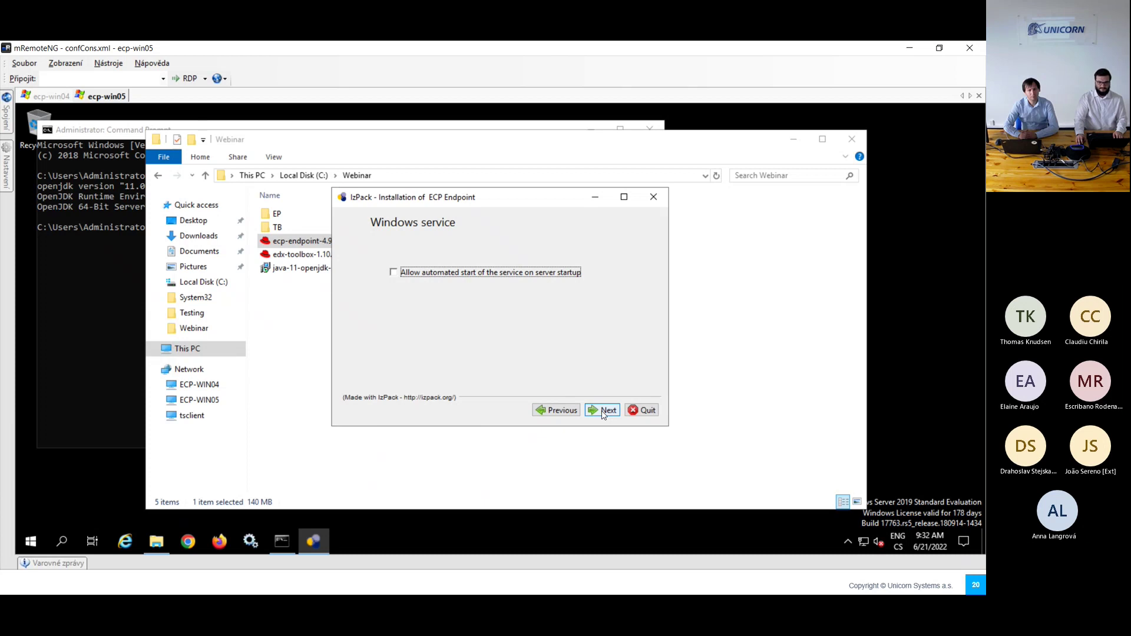
{"action": "left_click", "coordinate": [604, 412]}
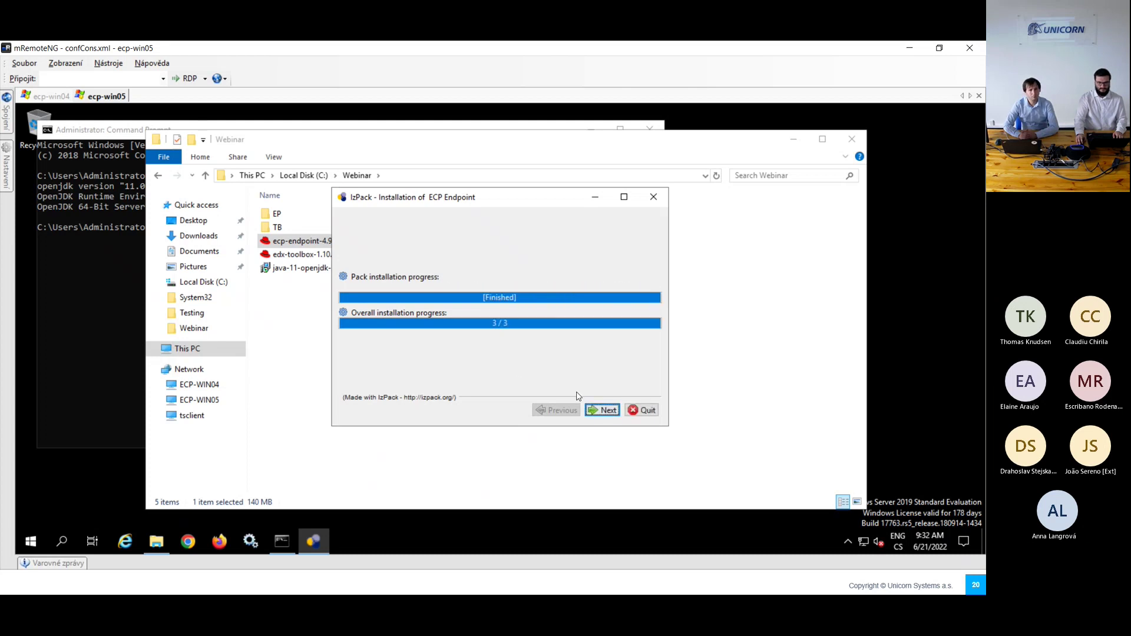
Step: Choose custom passwords with both user and technical-account passwords set to Encrypted
{"action": "left_click", "coordinate": [602, 410]}
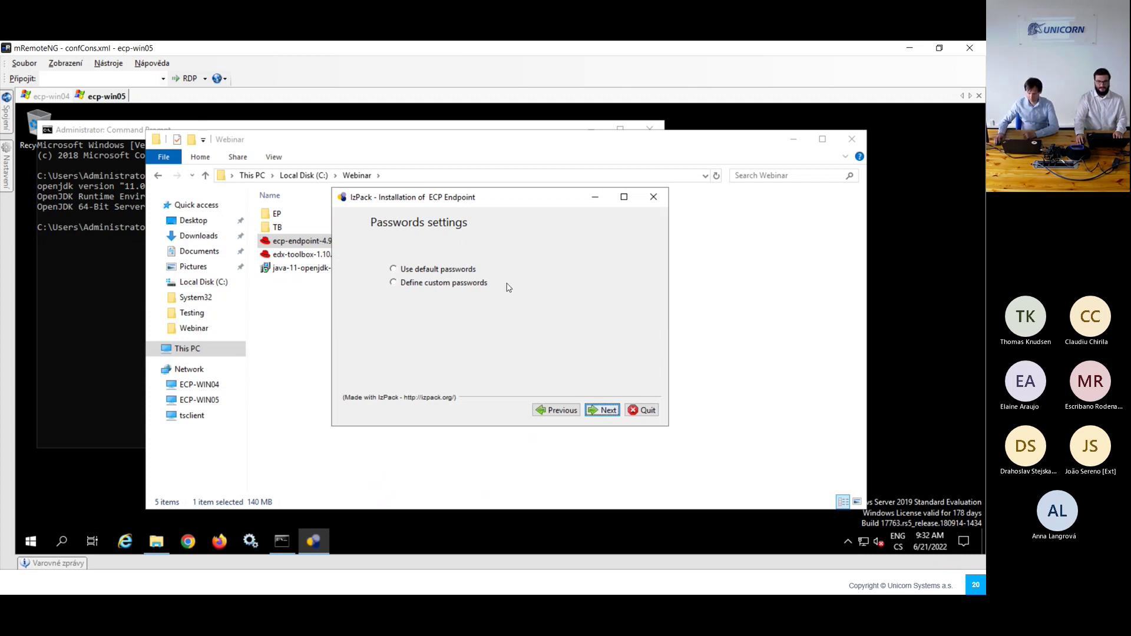
{"action": "left_click", "coordinate": [443, 285]}
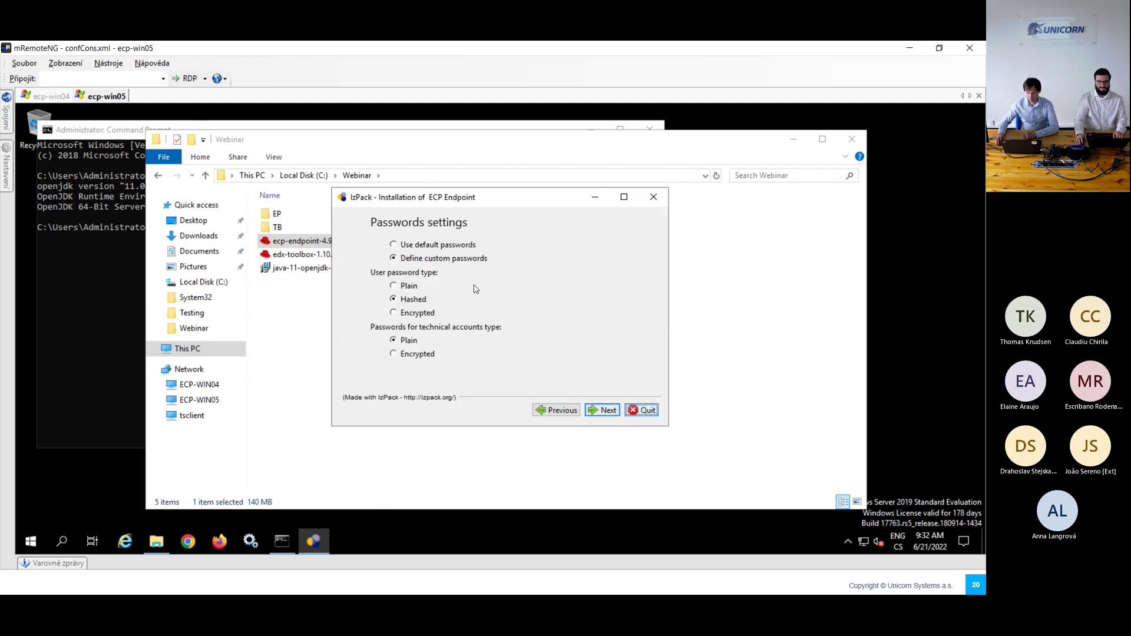
{"action": "left_click", "coordinate": [419, 312]}
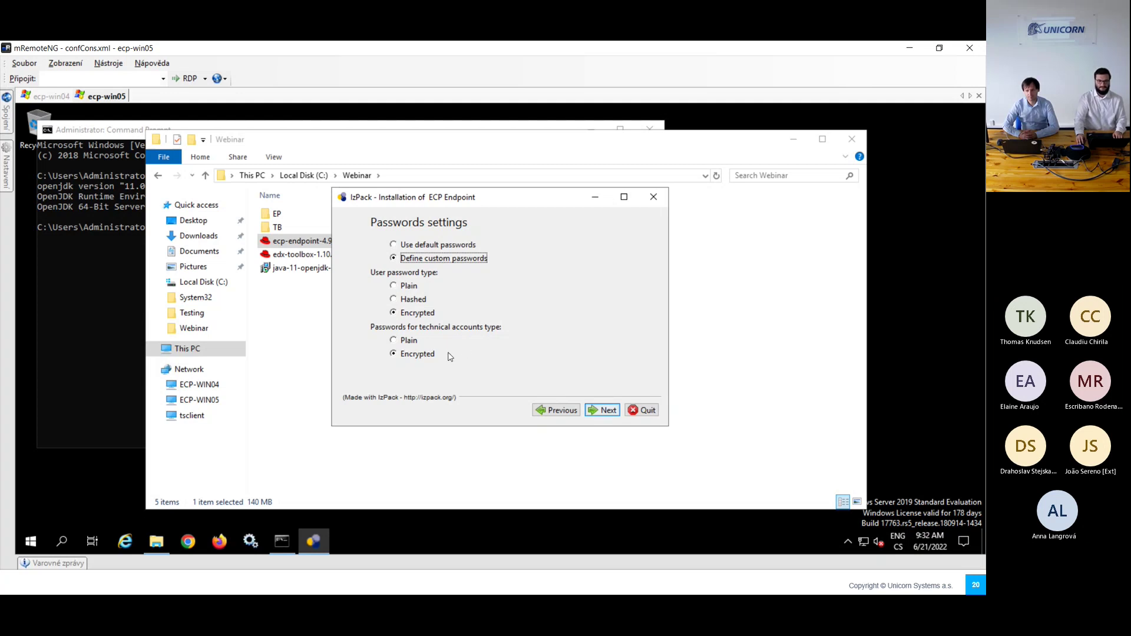
{"action": "left_click", "coordinate": [595, 411]}
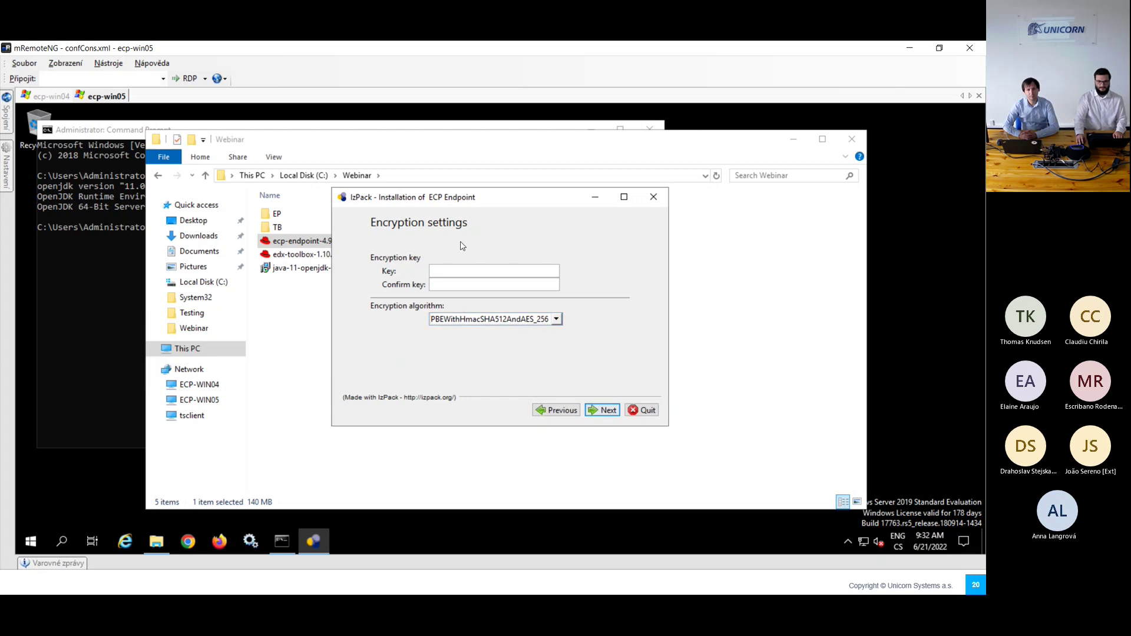
Step: Enter and confirm the encryption key, keeping the PBEWithHmacSHA512AndAES_256 algorithm
{"action": "type", "text": "******"}
{"action": "left_click", "coordinate": [449, 286]}
{"action": "type", "text": "******"}
{"action": "left_click", "coordinate": [557, 319]}
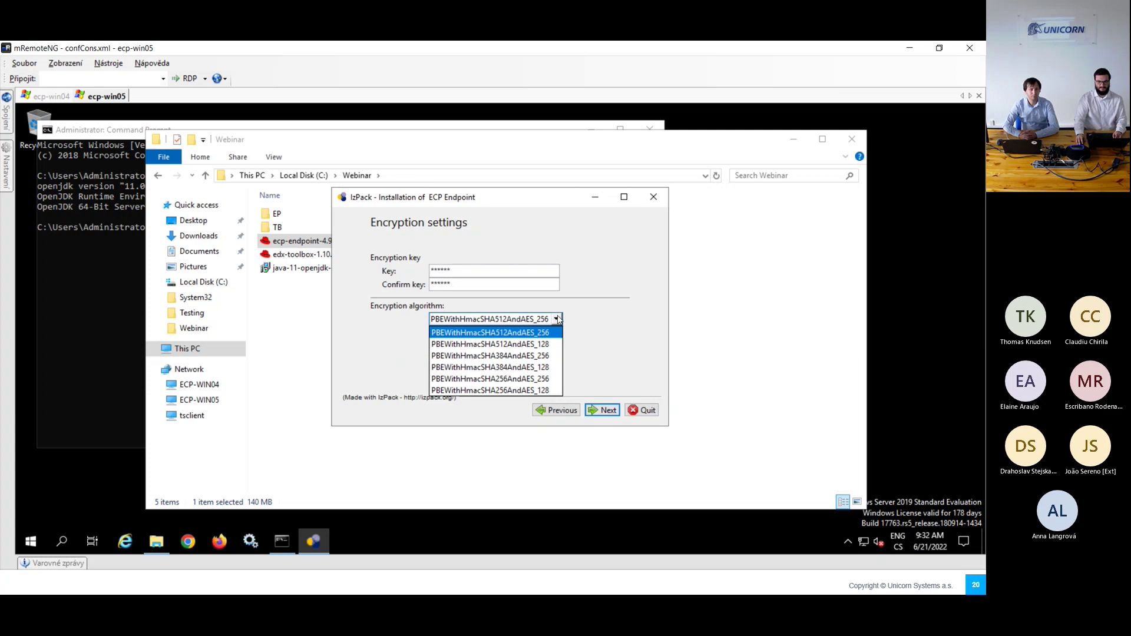
{"action": "left_click", "coordinate": [559, 319]}
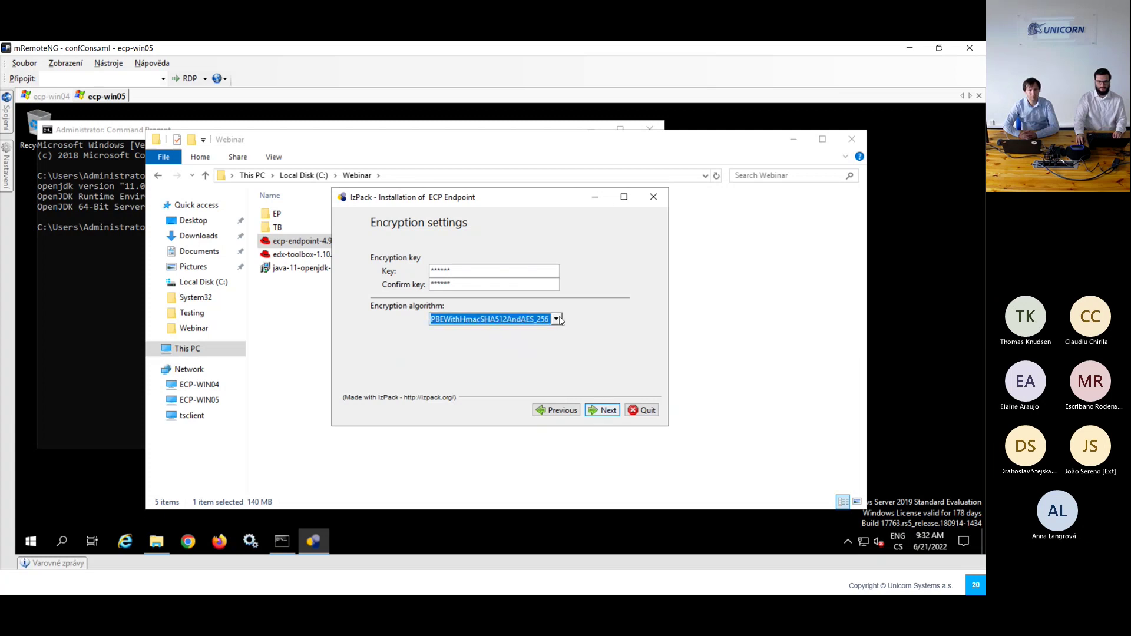
{"action": "left_click", "coordinate": [612, 417]}
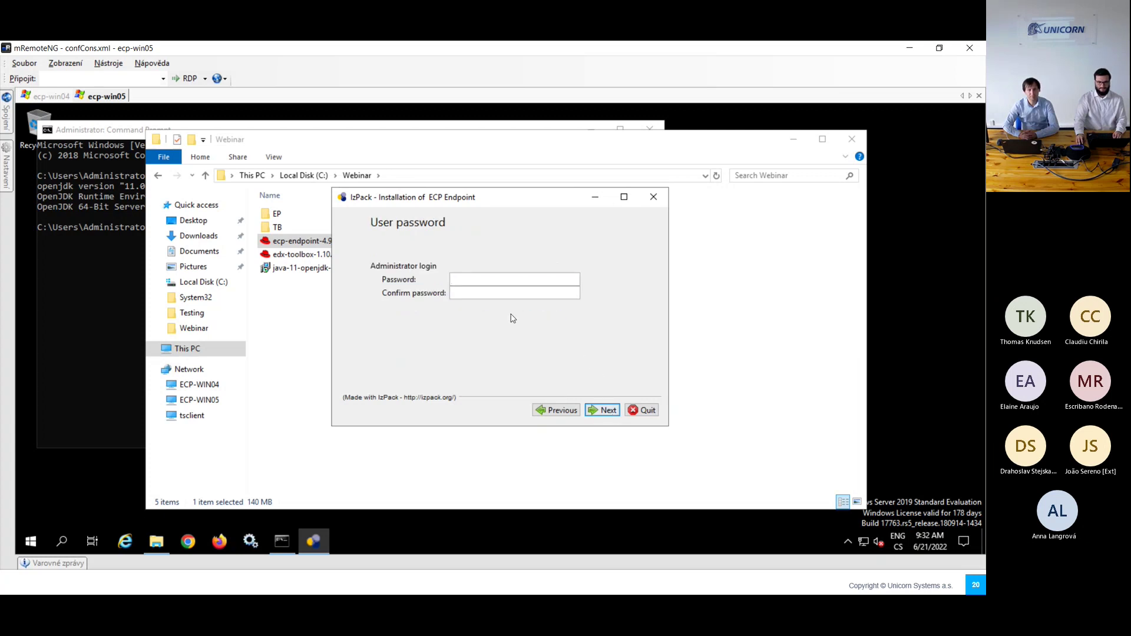
Step: Enter and confirm the administrator password
{"action": "left_click", "coordinate": [490, 279]}
{"action": "type", "text": "********"}
{"action": "key", "text": "Tab"}
{"action": "type", "text": "********"}
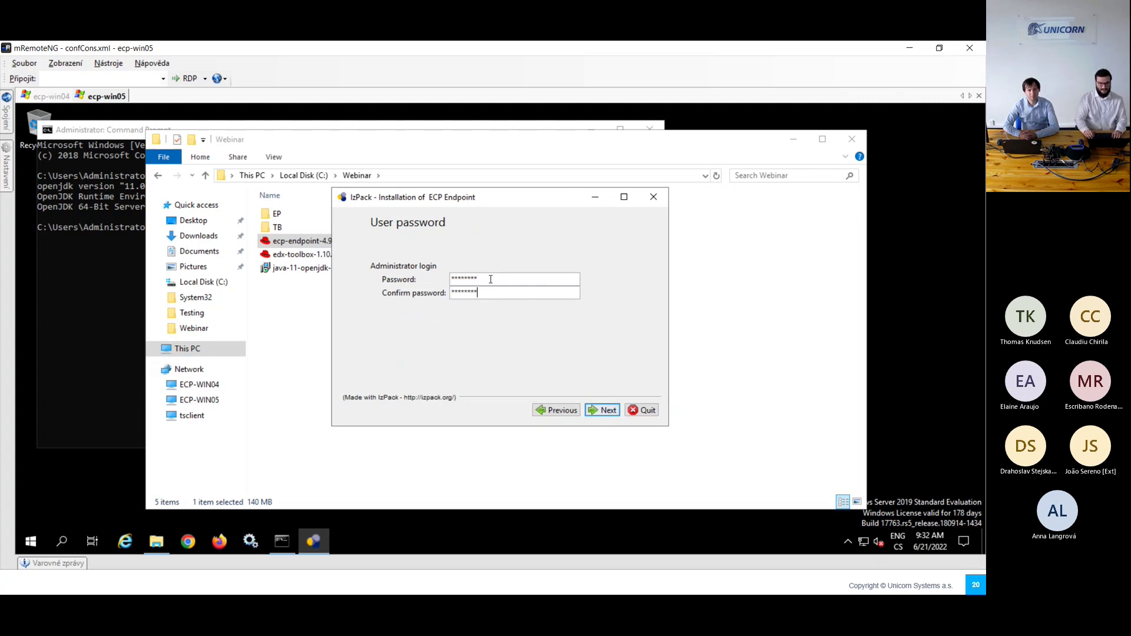
{"action": "left_click", "coordinate": [602, 408]}
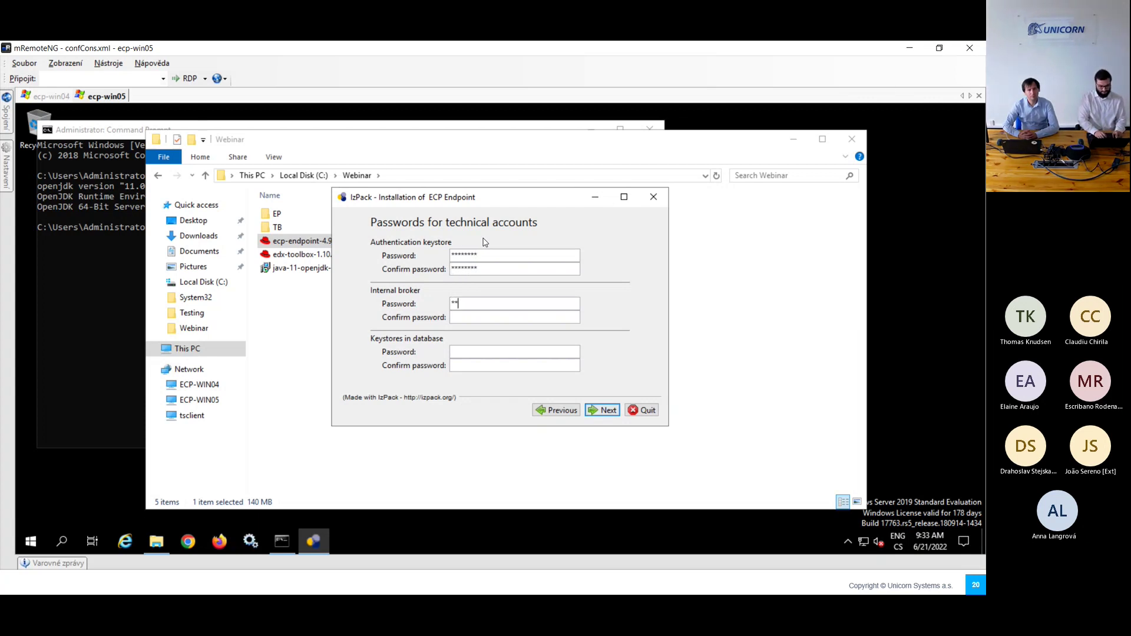
Step: Fill in the internal broker and keystores-in-database passwords, then run the installation to completion
{"action": "type", "text": "***"}
{"action": "key", "text": "Tab"}
{"action": "type", "text": "********"}
{"action": "key", "text": "Tab"}
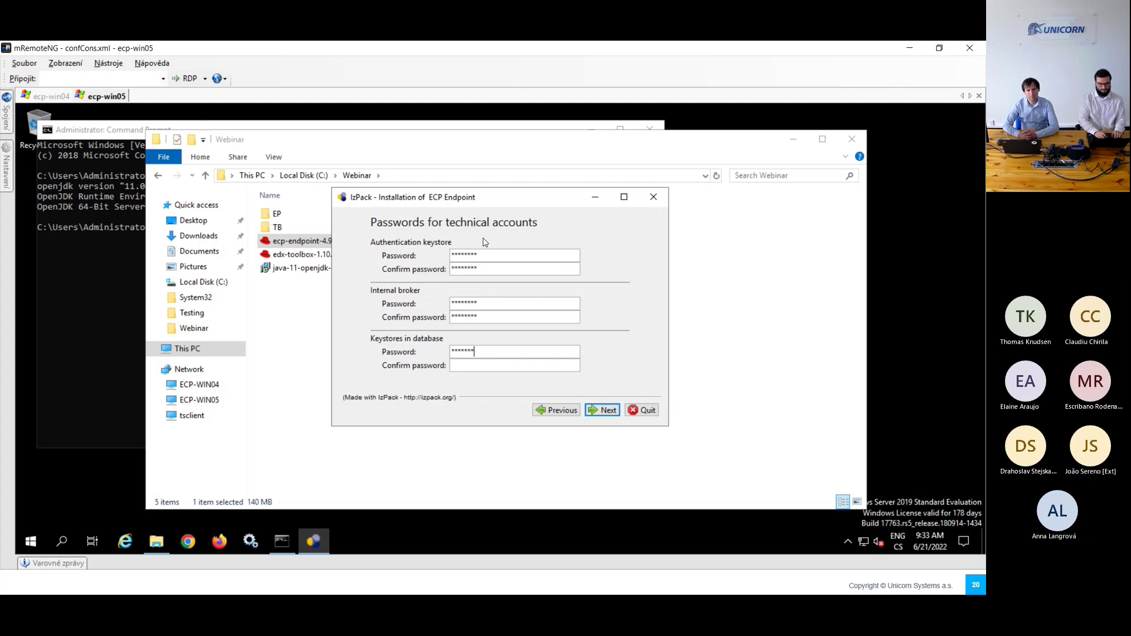
{"action": "type", "text": "********"}
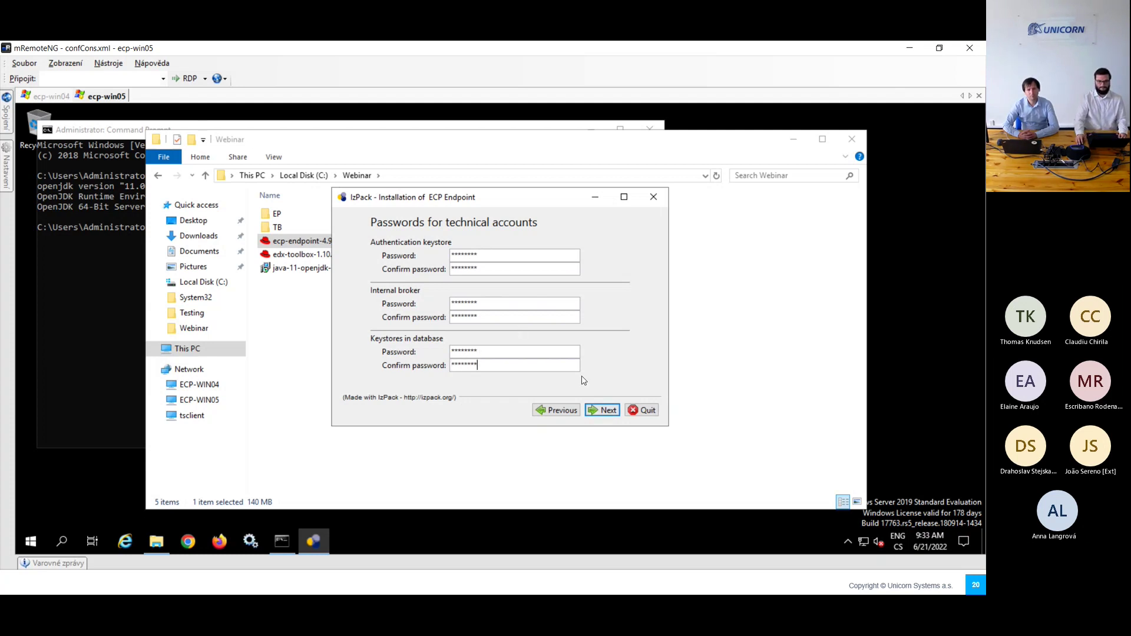
{"action": "left_click", "coordinate": [591, 410]}
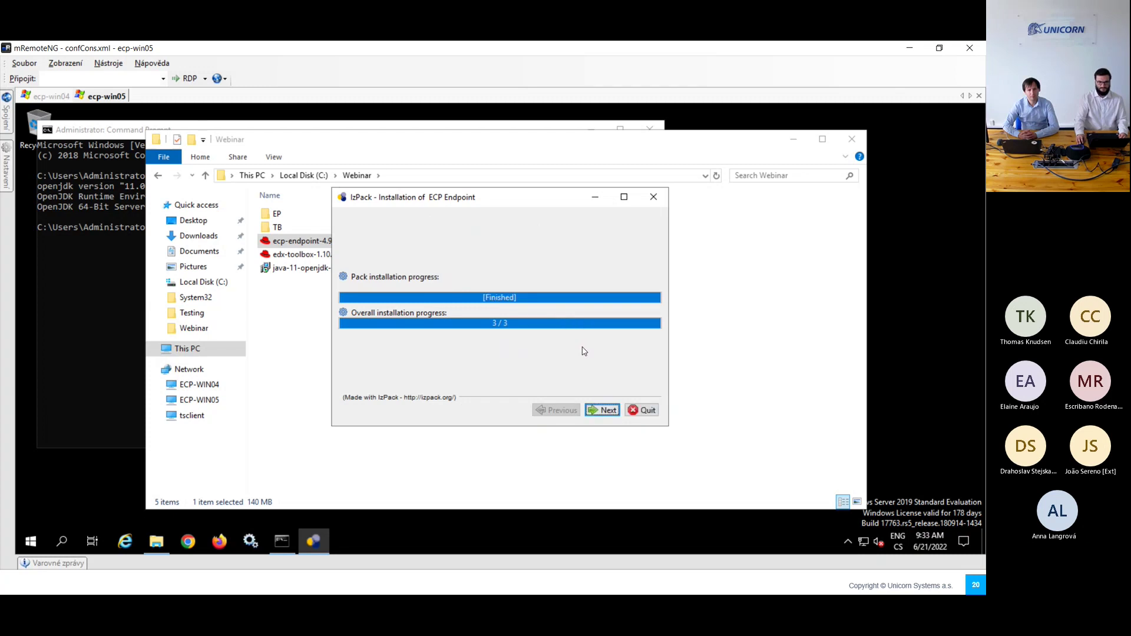
{"action": "left_click", "coordinate": [607, 413]}
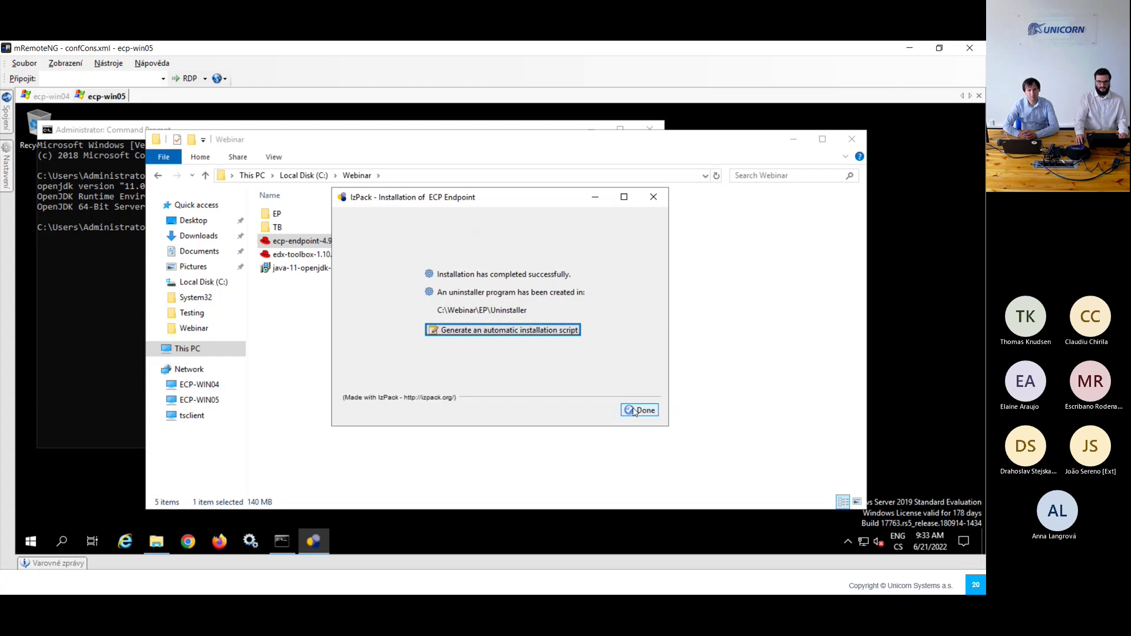
Step: Close the installer and check the ENC() endpoint password in C:\Webinar\EP\users.properties, then return to the slide
{"action": "left_click", "coordinate": [631, 409]}
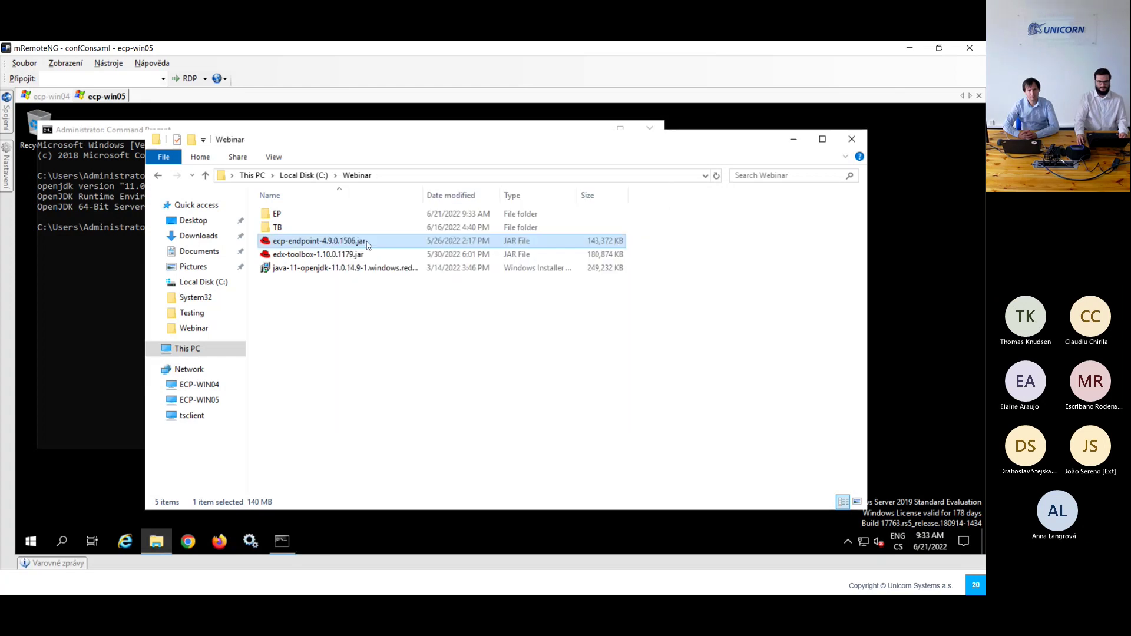
{"action": "double_click", "coordinate": [290, 213]}
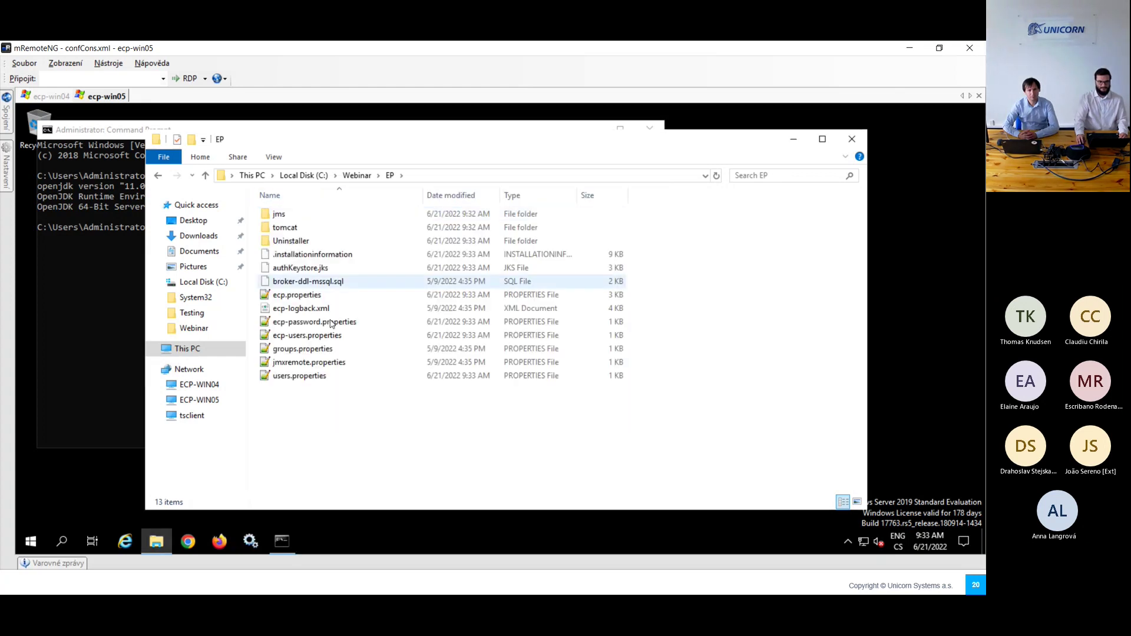
{"action": "double_click", "coordinate": [311, 380]}
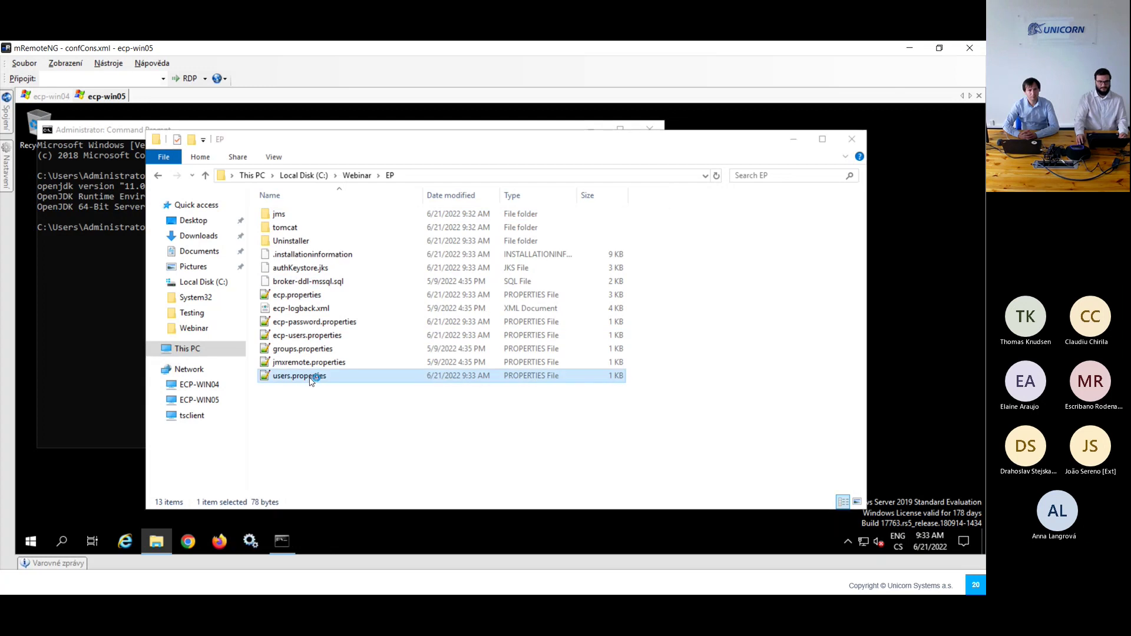
{"action": "left_click_drag", "start_coordinate": [105, 172], "coordinate": [506, 172]}
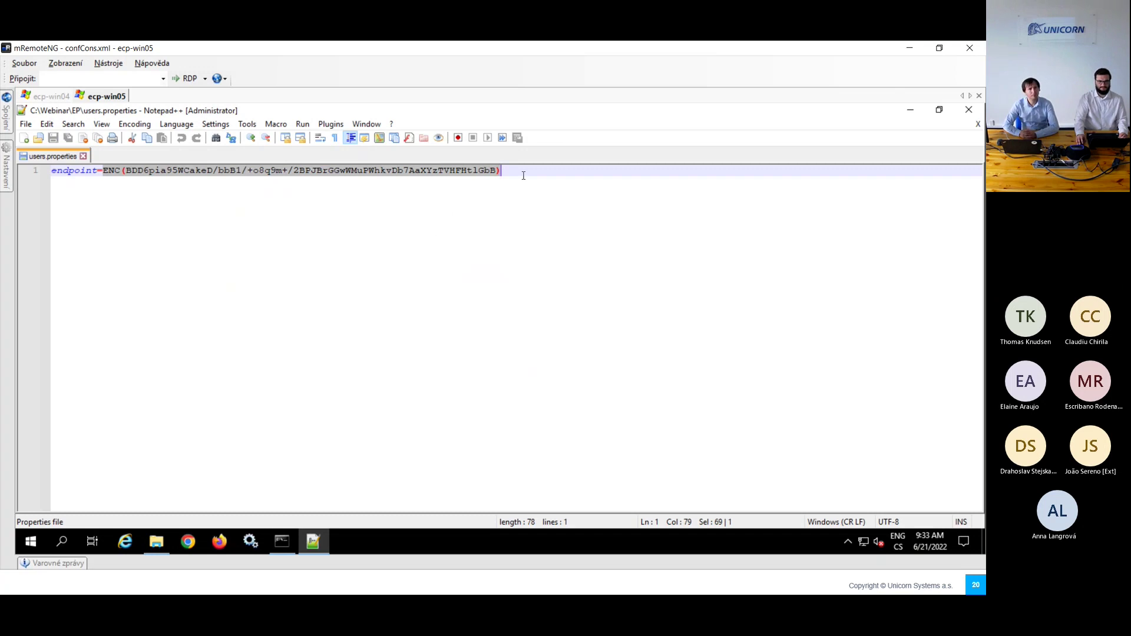
{"action": "left_click", "coordinate": [523, 175]}
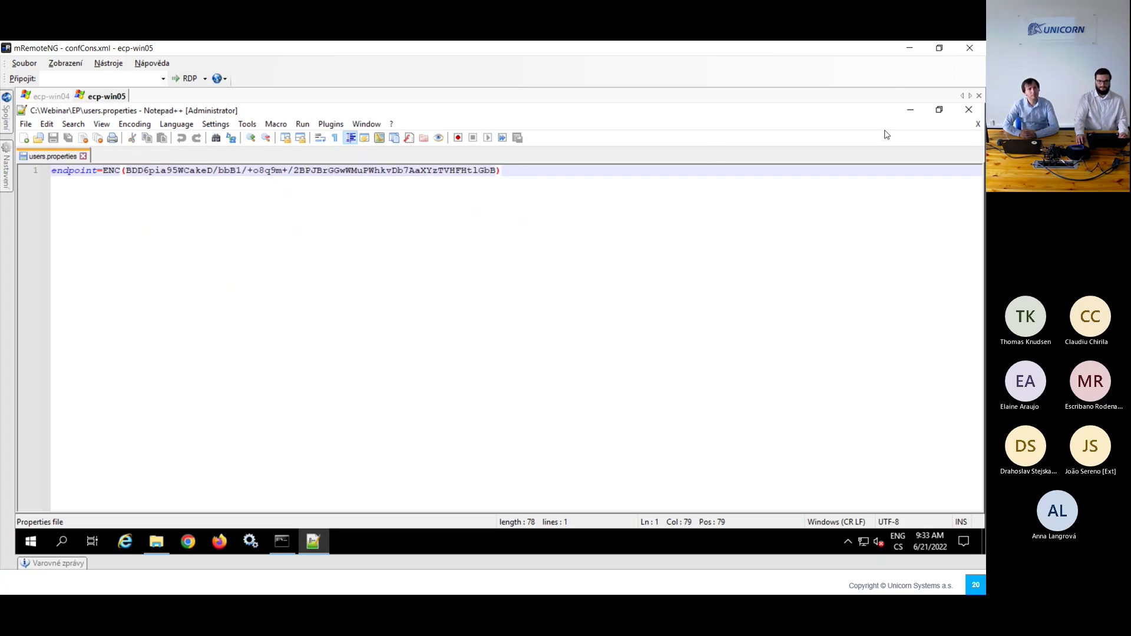
{"action": "left_click", "coordinate": [969, 111]}
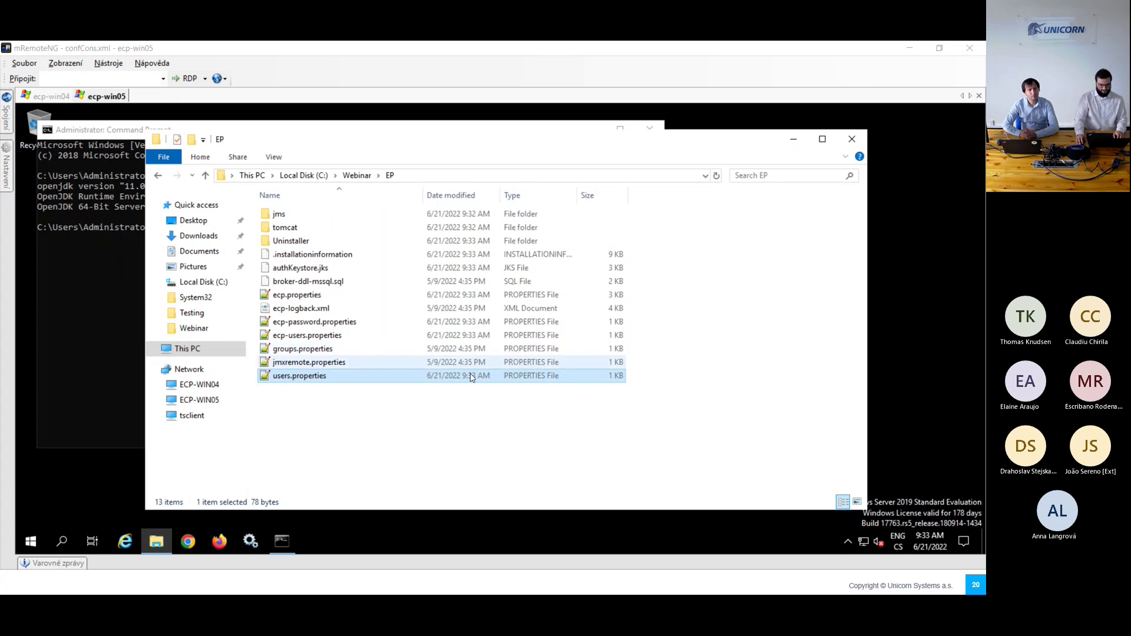
{"action": "key", "text": "alt+Tab"}
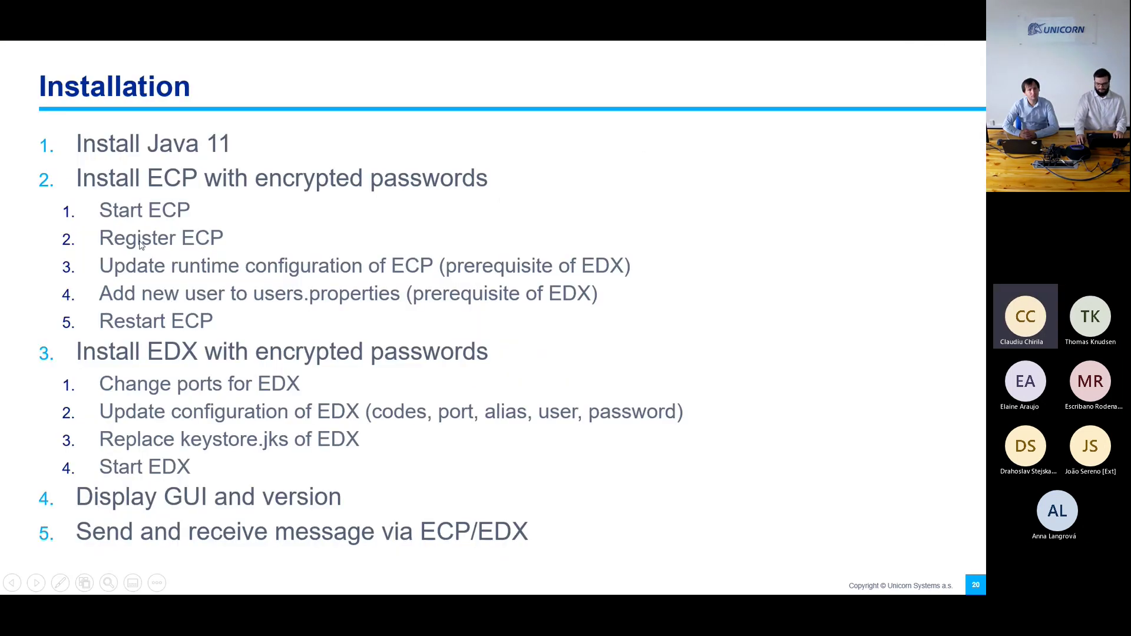
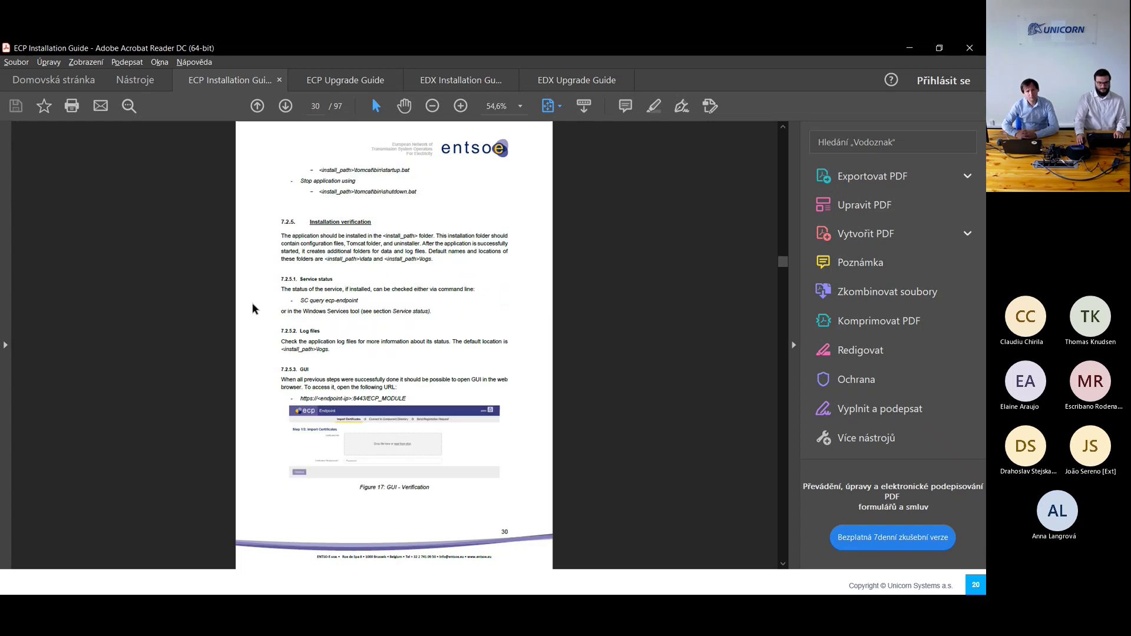
Step: Scroll the ECP Installation Guide to page 40, section 8 on Endpoint Registration and Smoke Test
{"action": "scroll", "coordinate": [252, 307], "scroll_direction": "up", "scroll_amount": 1}
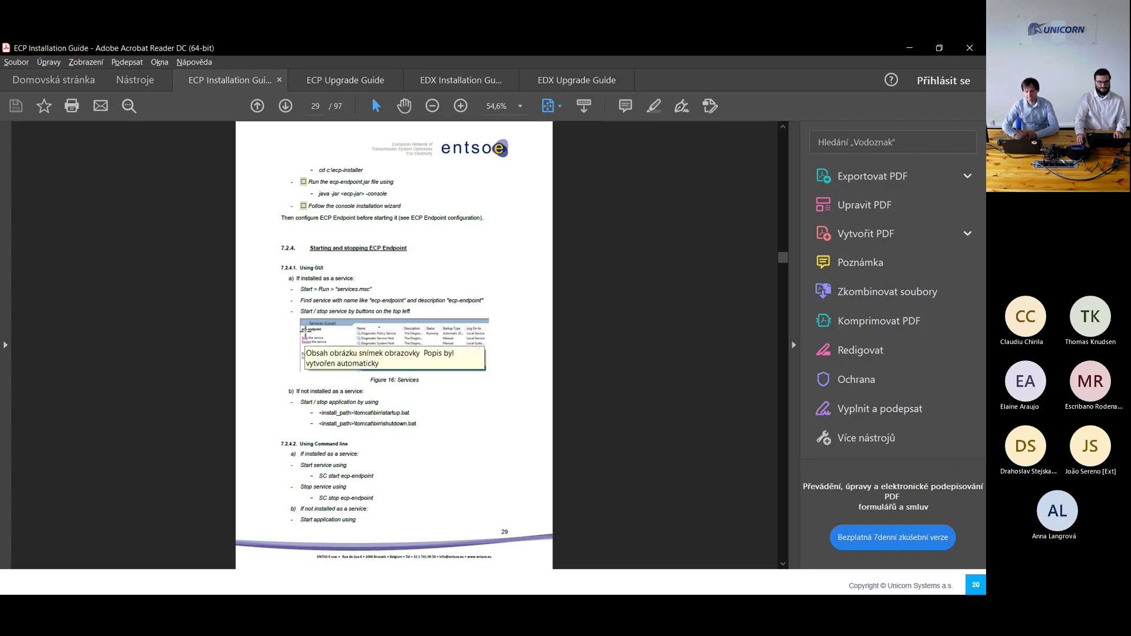
{"action": "scroll", "coordinate": [305, 331], "scroll_direction": "down", "scroll_amount": 2}
{"action": "scroll", "coordinate": [368, 340], "scroll_direction": "down", "scroll_amount": 4}
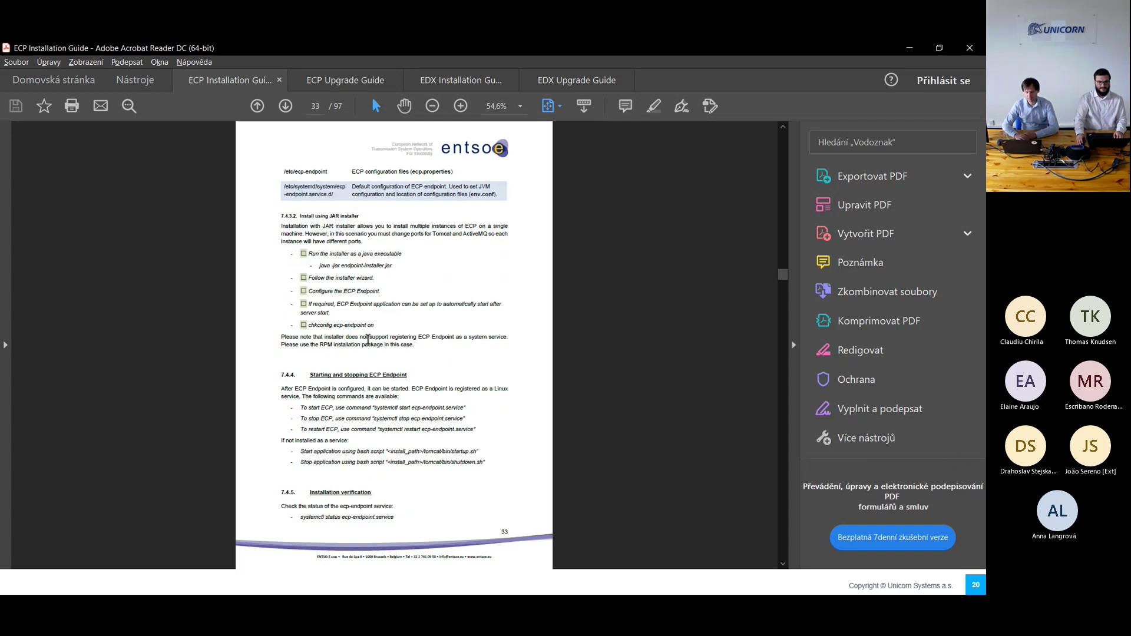
{"action": "scroll", "coordinate": [368, 340], "scroll_direction": "down", "scroll_amount": 2}
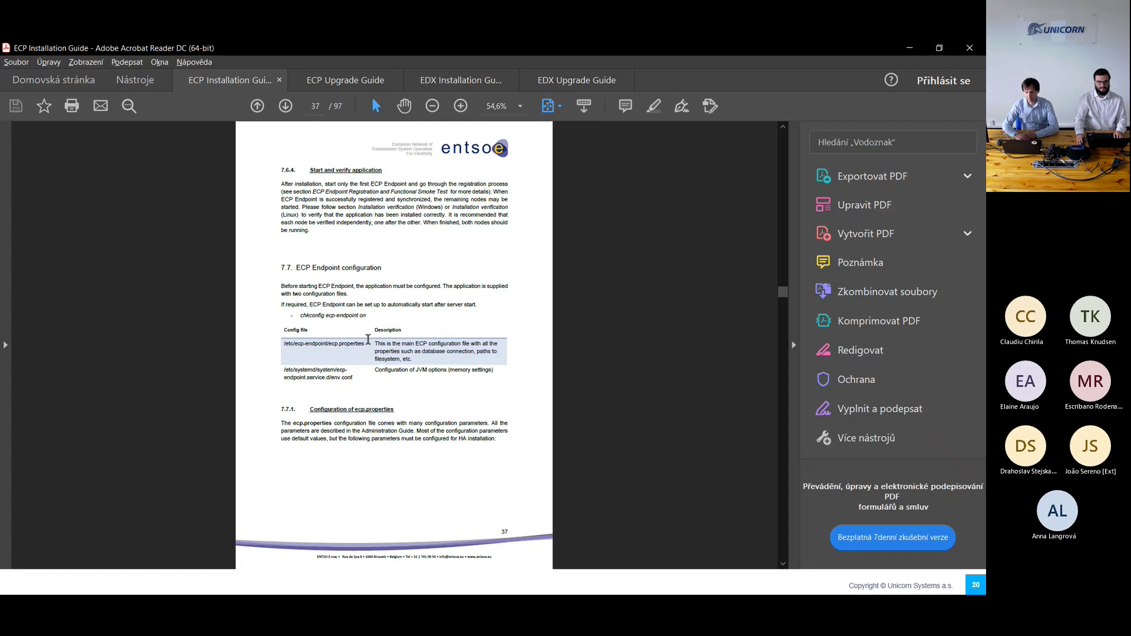
{"action": "scroll", "coordinate": [369, 340], "scroll_direction": "down", "scroll_amount": 3}
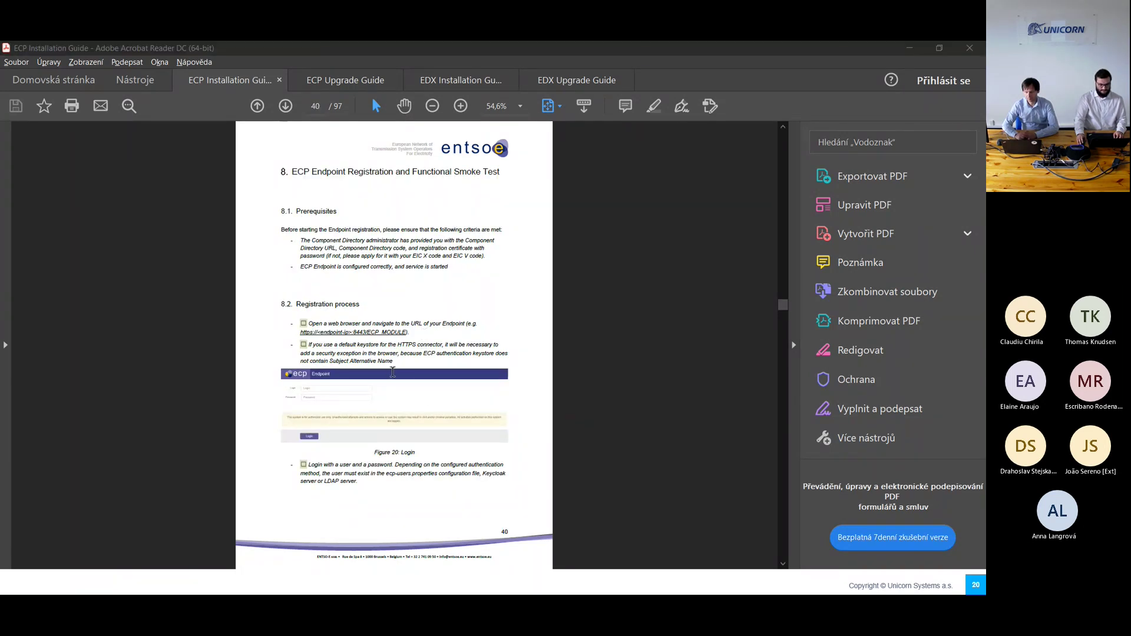
{"action": "key", "text": "alt+Tab"}
Step: Start the ecp-endpoint service in Windows Services on ecp-win05
{"action": "left_click", "coordinate": [252, 540]}
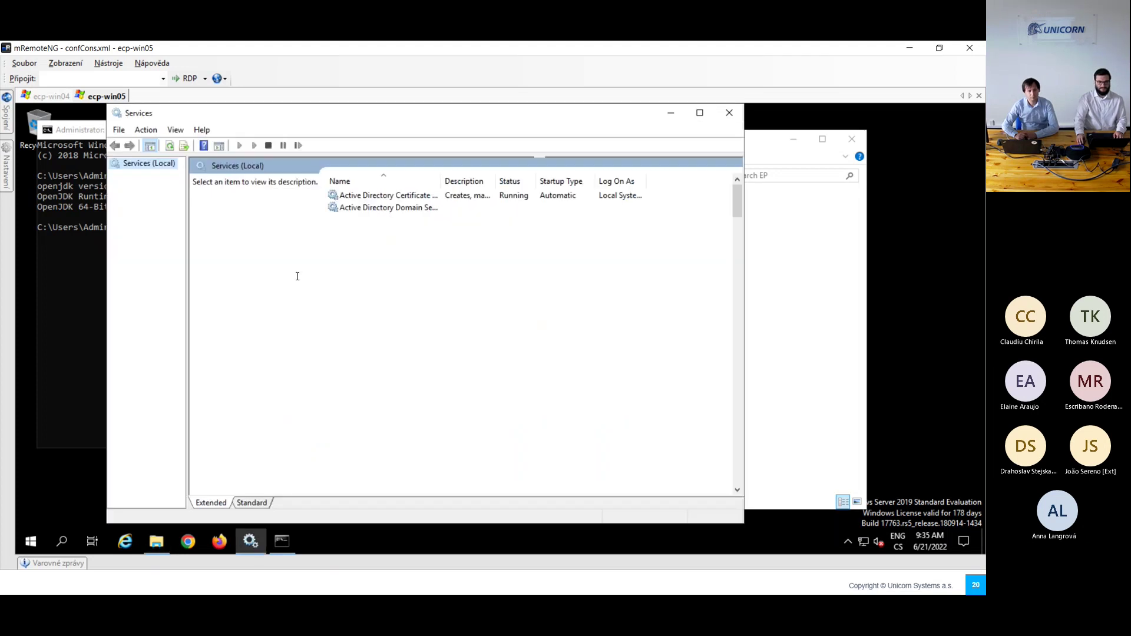
{"action": "left_click", "coordinate": [383, 342]}
{"action": "scroll", "coordinate": [383, 341], "scroll_direction": "down", "scroll_amount": 12}
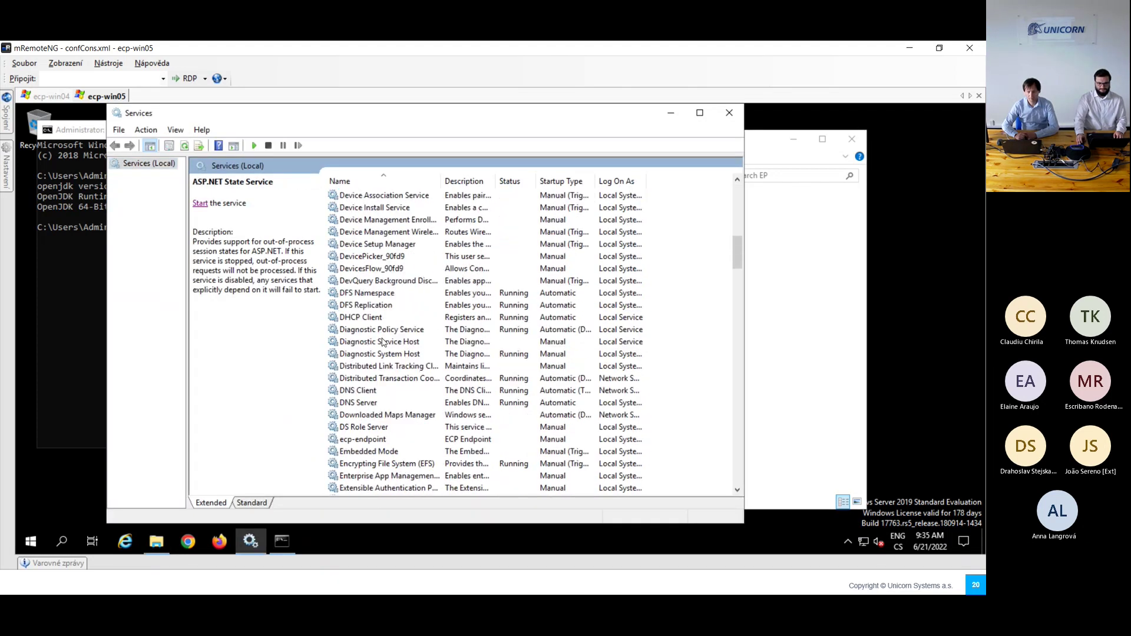
{"action": "scroll", "coordinate": [383, 341], "scroll_direction": "down", "scroll_amount": 4}
{"action": "left_click", "coordinate": [355, 295]}
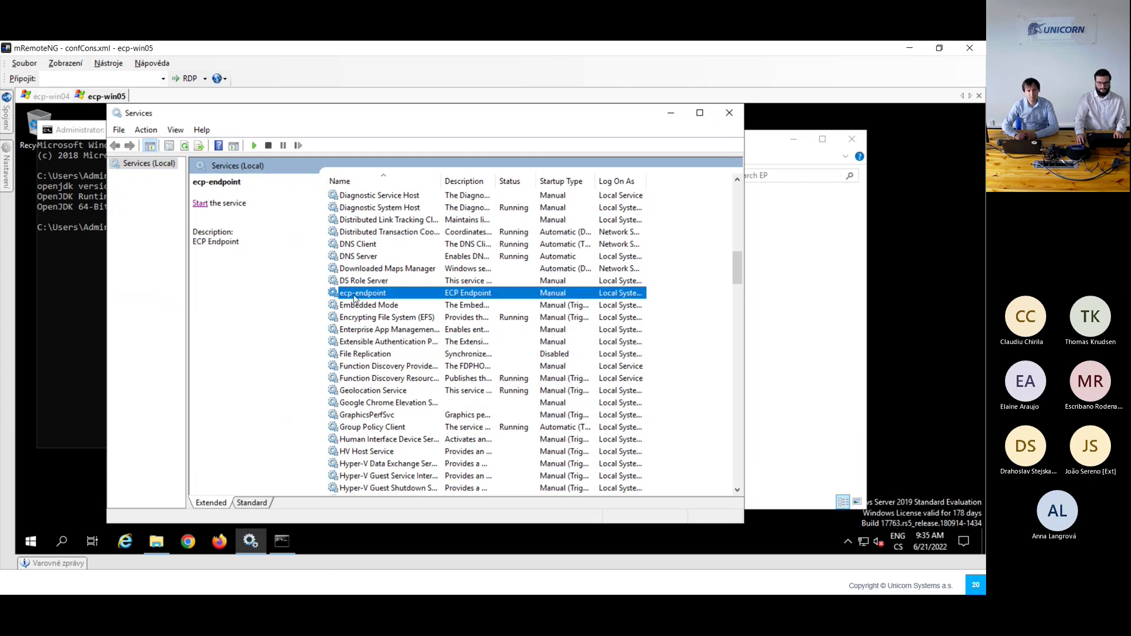
{"action": "left_click", "coordinate": [200, 204]}
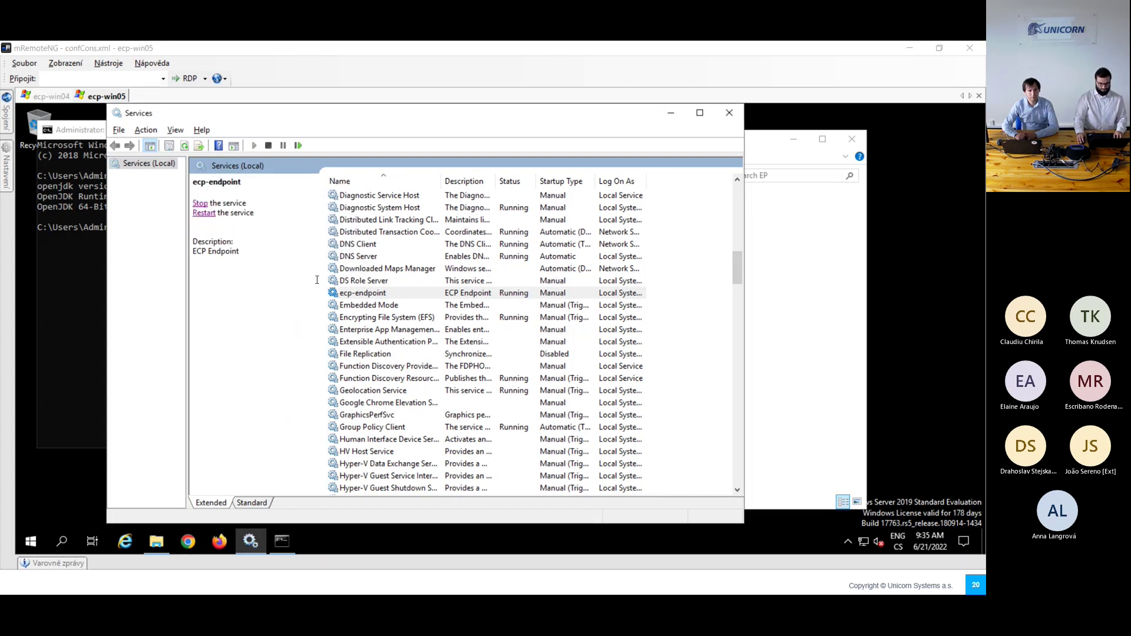
{"action": "key", "text": "alt+Tab"}
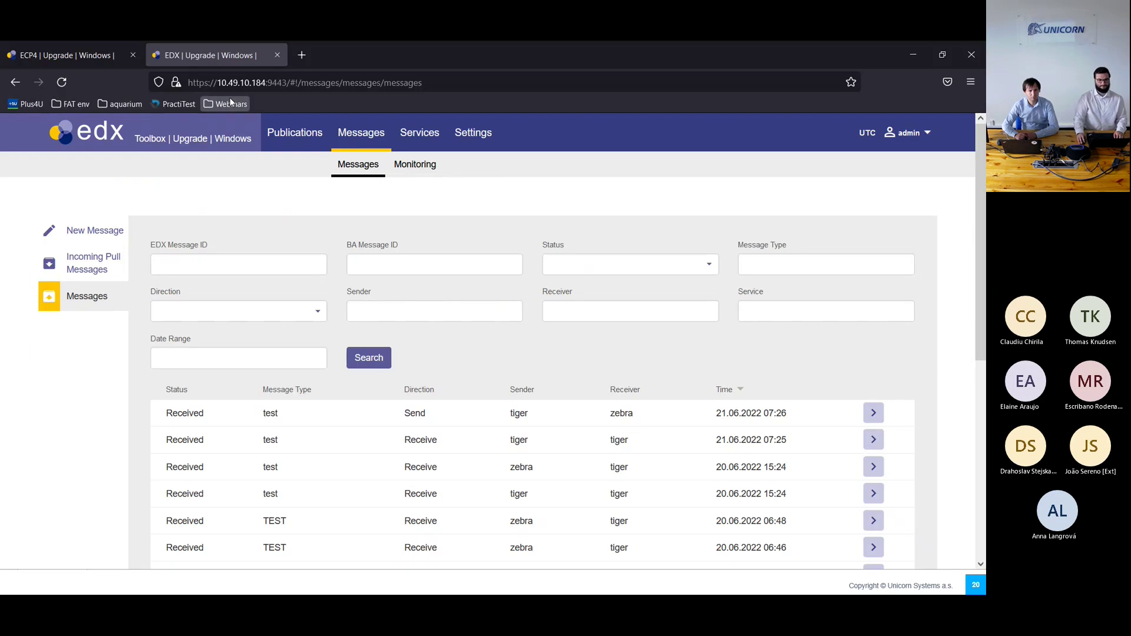
Step: Open the Webinars > WinEP - cheetah bookmark and close the old ECP4 tab
{"action": "left_click", "coordinate": [228, 104]}
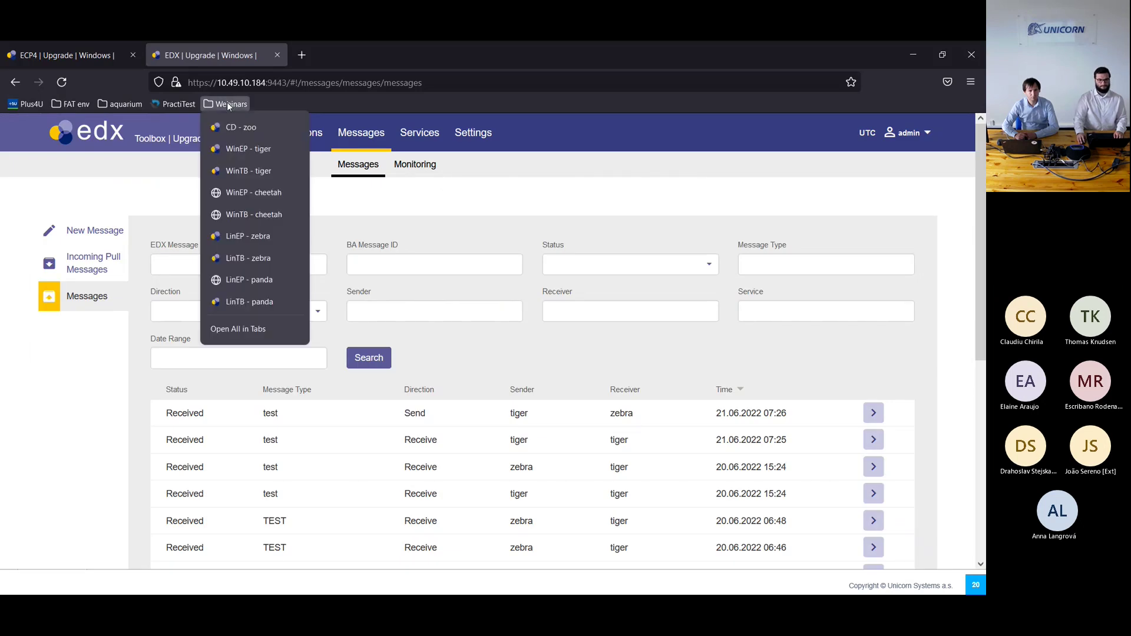
{"action": "left_click", "coordinate": [268, 194]}
{"action": "left_click", "coordinate": [132, 55]}
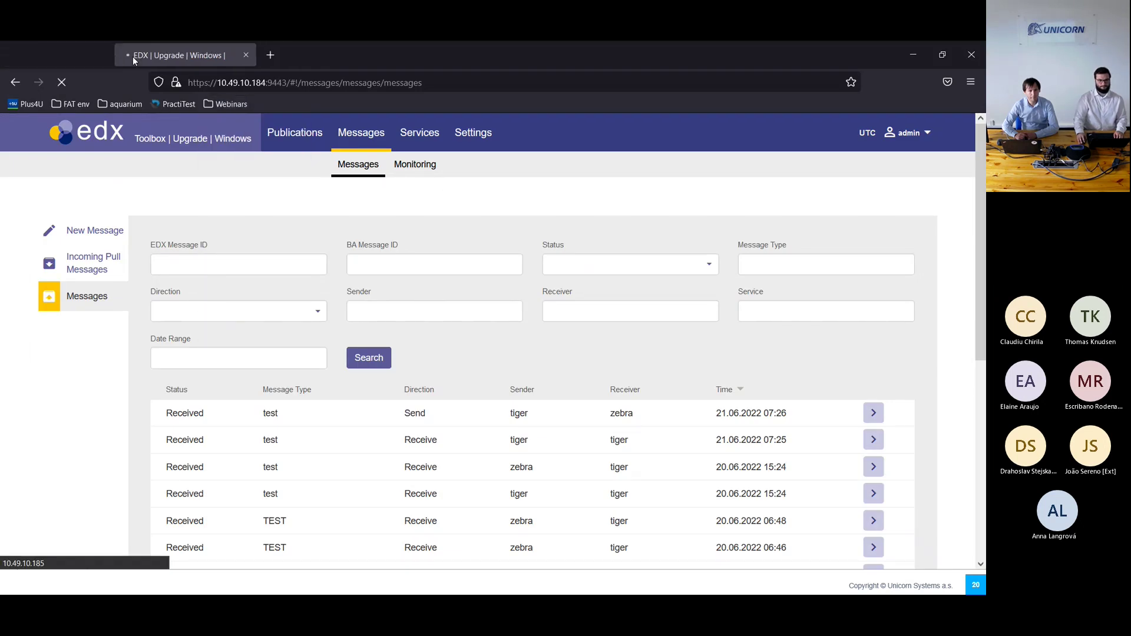
{"action": "key", "text": "alt+Tab"}
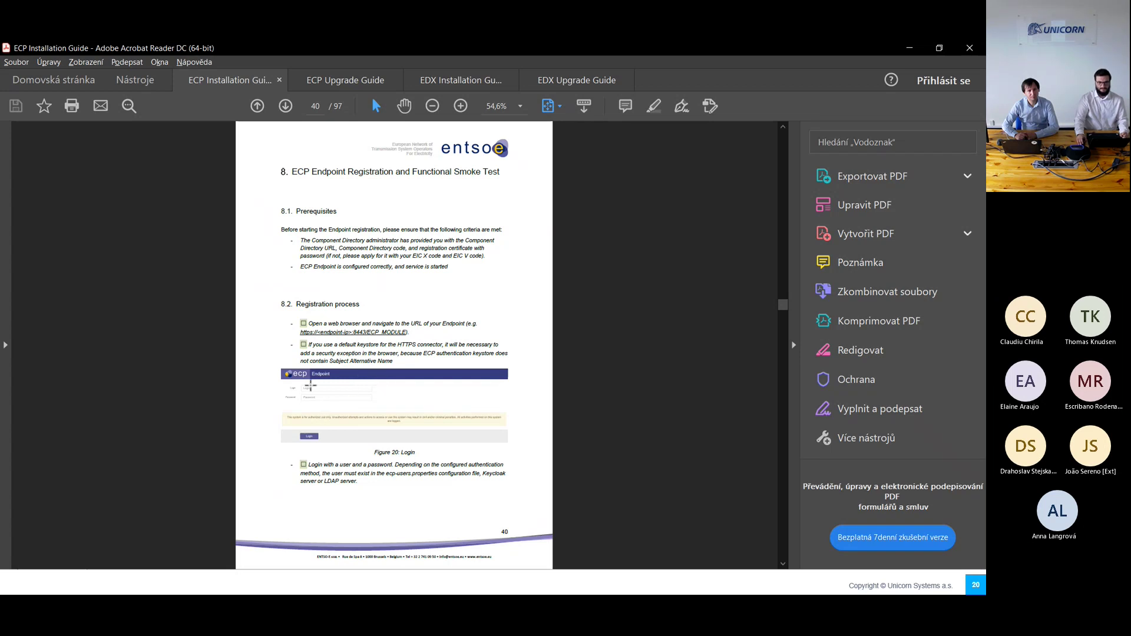
Step: Scroll through the guide's registration pages 41 to 43, ending on the Submit request steps
{"action": "scroll", "coordinate": [384, 396], "scroll_direction": "down", "scroll_amount": 1}
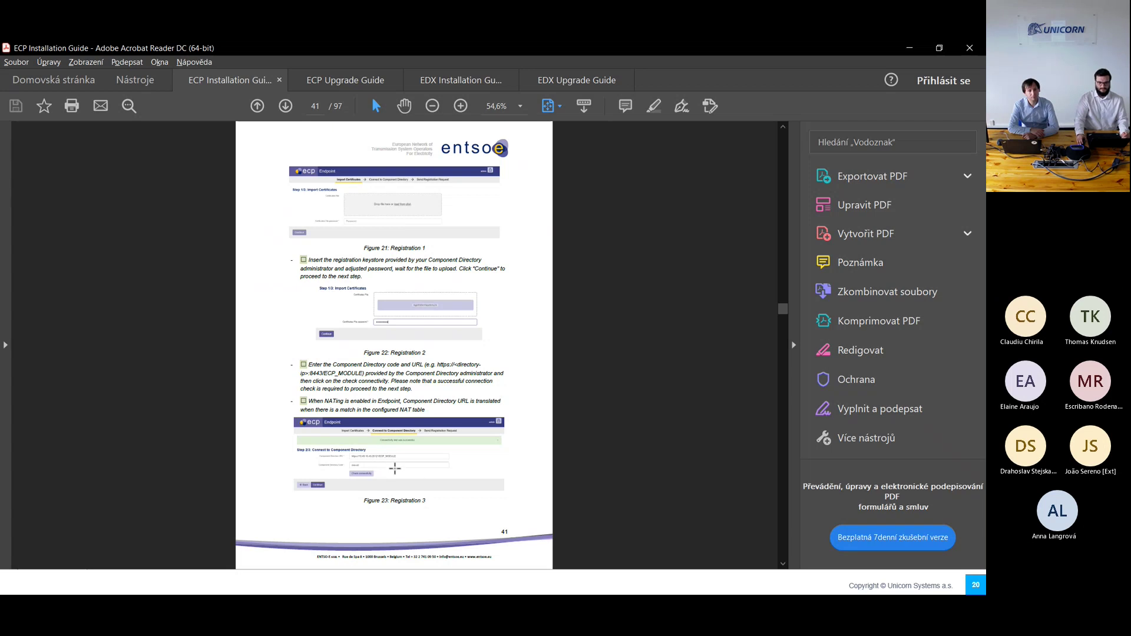
{"action": "scroll", "coordinate": [395, 469], "scroll_direction": "down", "scroll_amount": 5}
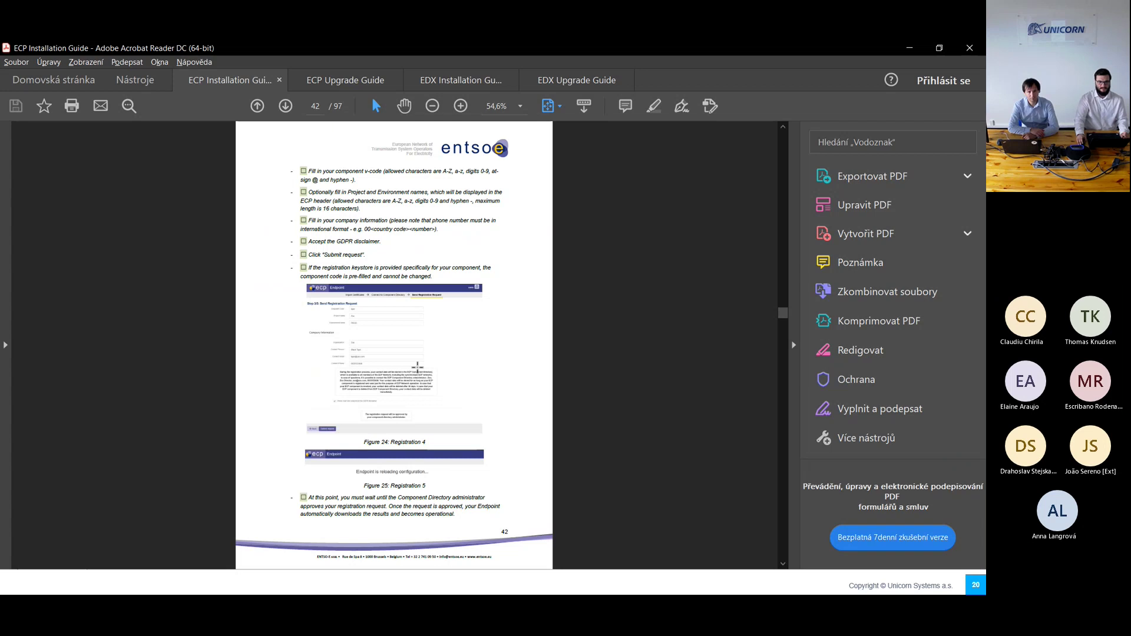
{"action": "scroll", "coordinate": [415, 367], "scroll_direction": "down", "scroll_amount": 1}
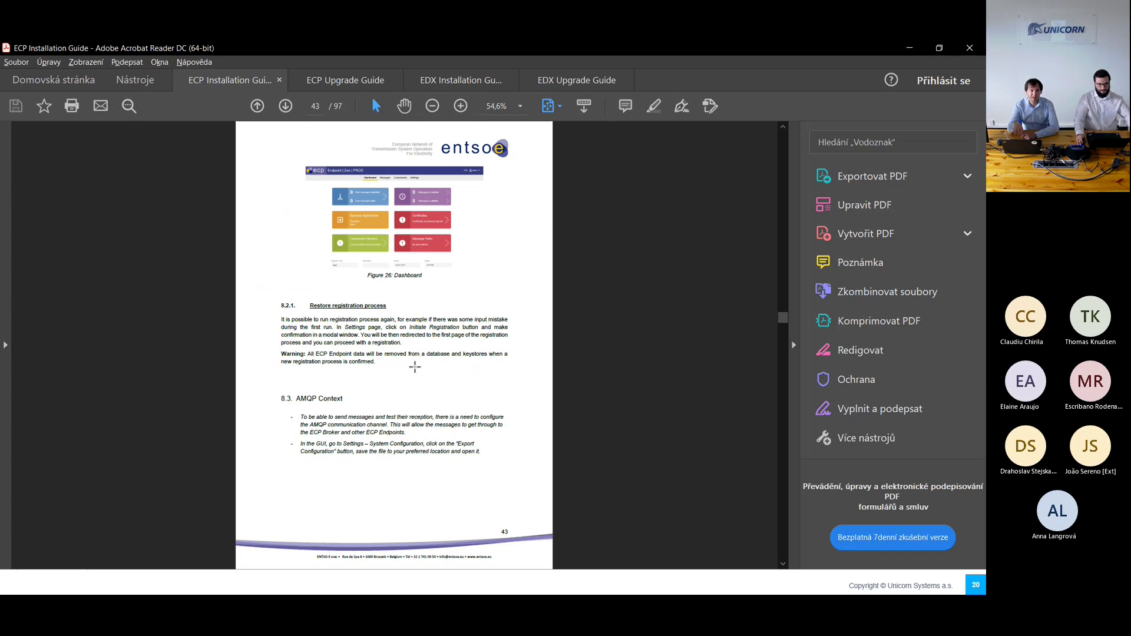
{"action": "scroll", "coordinate": [415, 367], "scroll_direction": "up", "scroll_amount": 1}
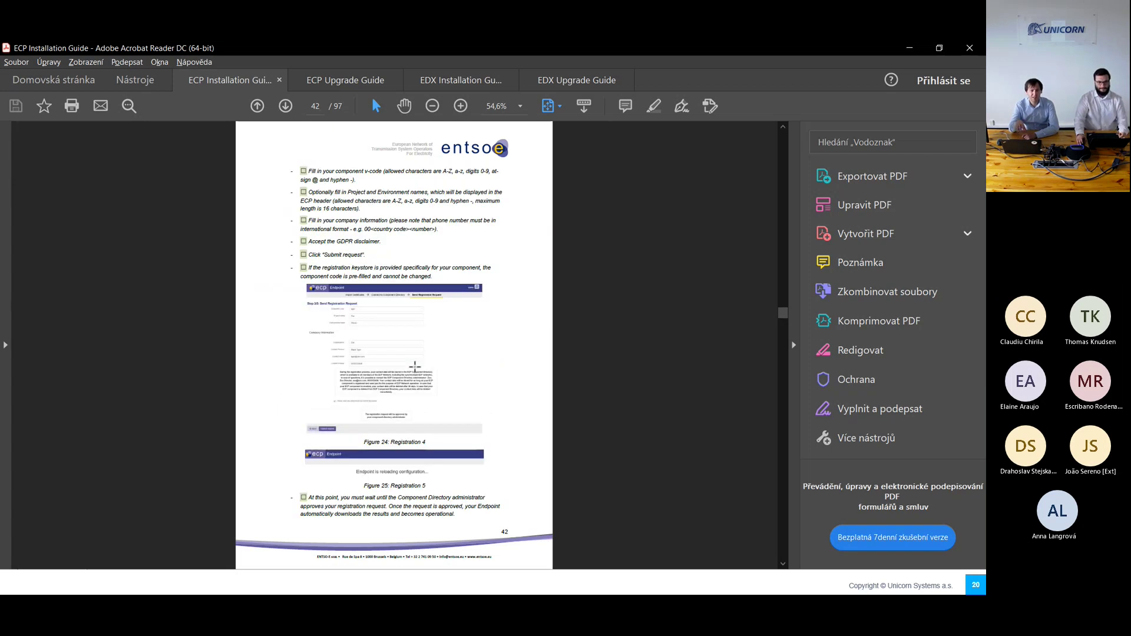
{"action": "scroll", "coordinate": [415, 367], "scroll_direction": "down", "scroll_amount": 1}
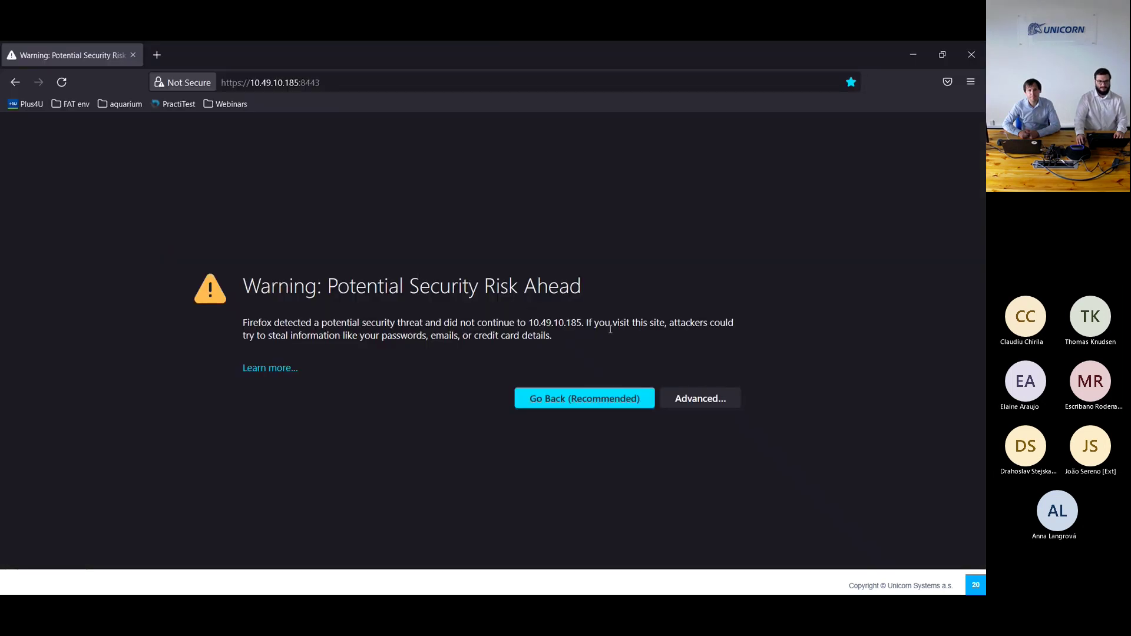
Step: Accept the self-signed certificate and log in to ECP Endpoint as admin
{"action": "left_click", "coordinate": [704, 398]}
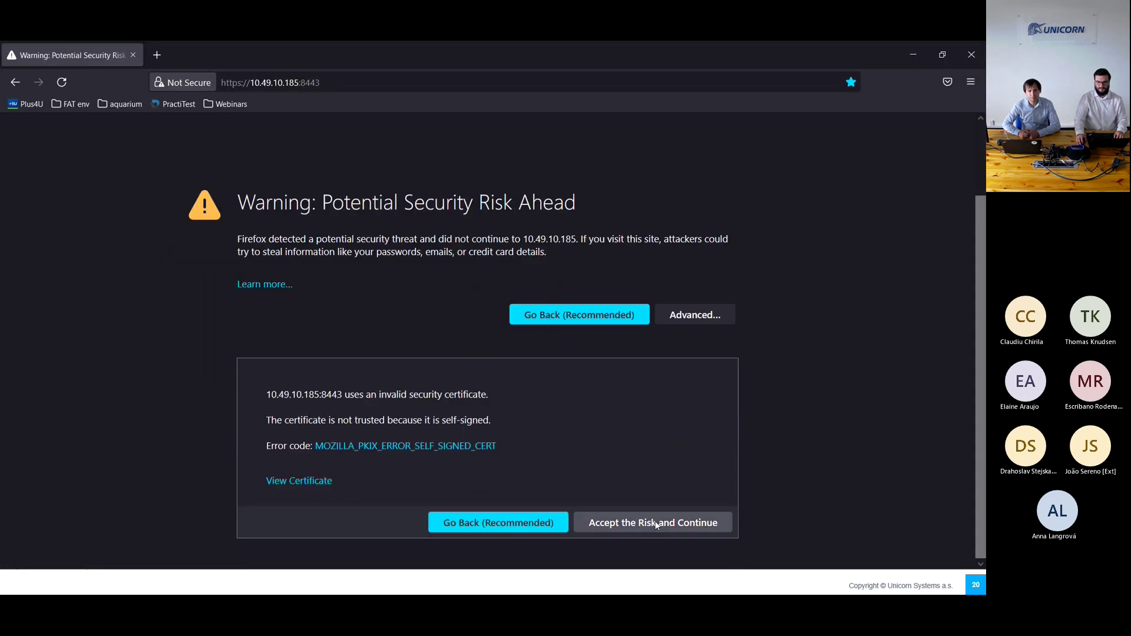
{"action": "left_click", "coordinate": [653, 523]}
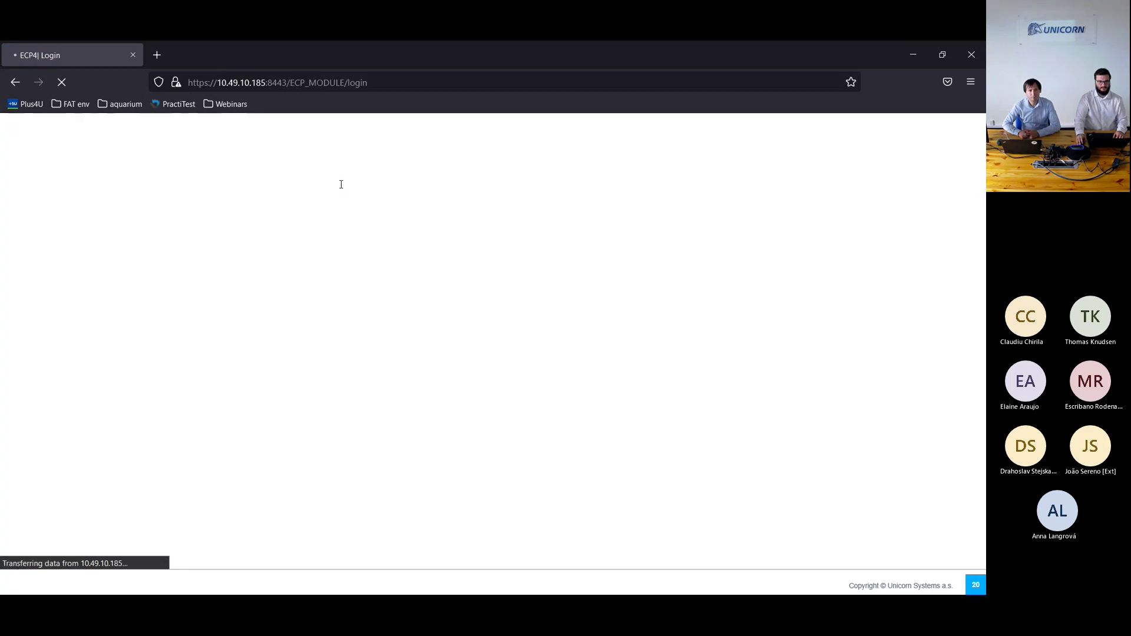
{"action": "left_click", "coordinate": [285, 180]}
{"action": "type", "text": "admin"}
{"action": "key", "text": "Tab"}
{"action": "type", "text": "password"}
{"action": "key", "text": "Return"}
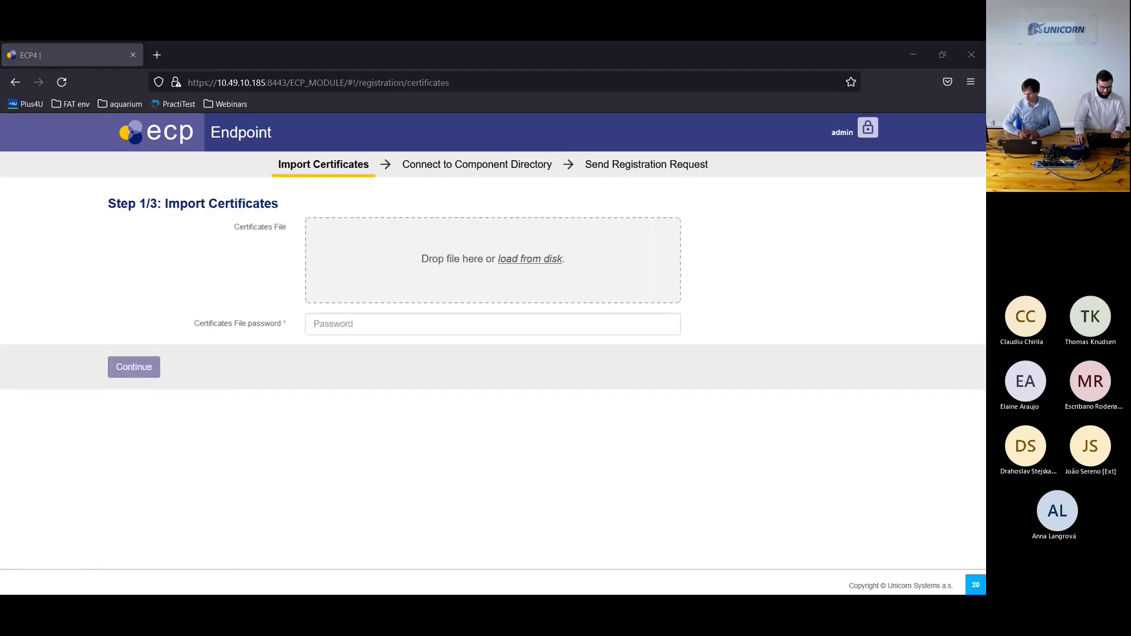
Step: Import the registrationKeystore .jks file with its password and continue to Step 2/3
{"action": "left_click_drag", "start_coordinate": [542, 236], "coordinate": [492, 274]}
{"action": "left_click", "coordinate": [422, 322]}
{"action": "type", "text": "********"}
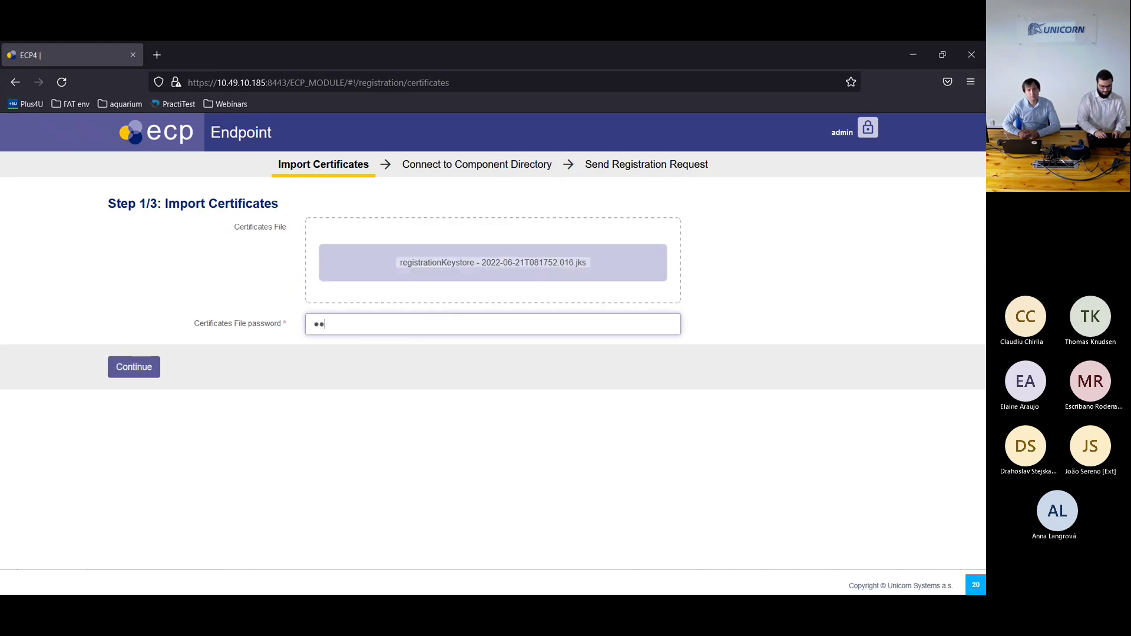
{"action": "left_click", "coordinate": [147, 369]}
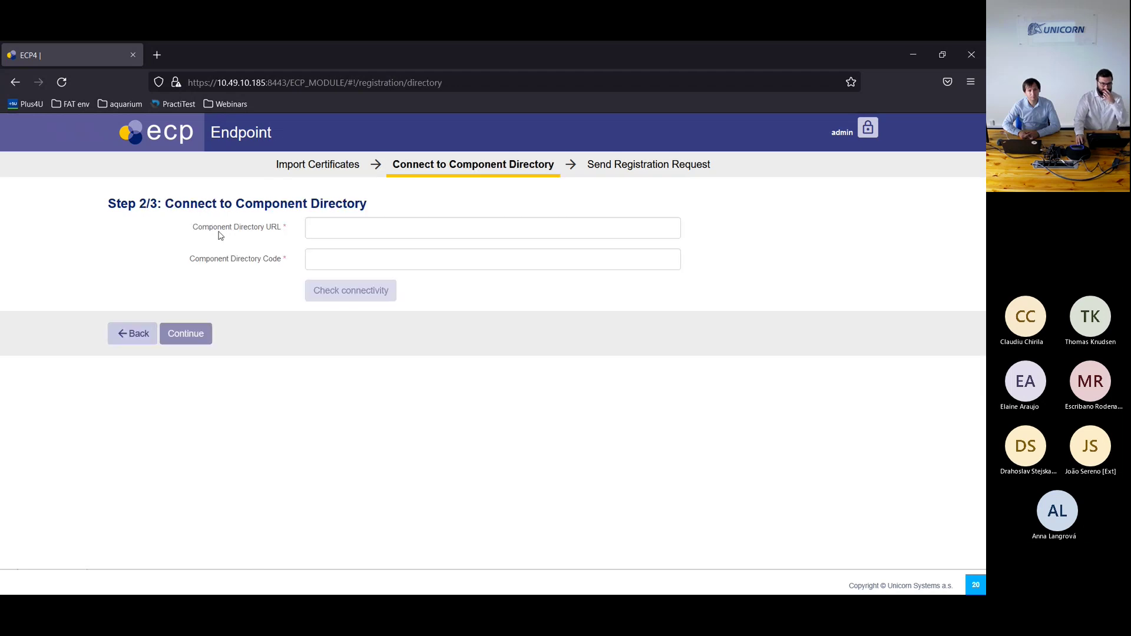
Step: Copy the CD - zoo bookmark's address into the Component Directory URL field, trimming the login suffix
{"action": "left_click", "coordinate": [227, 106]}
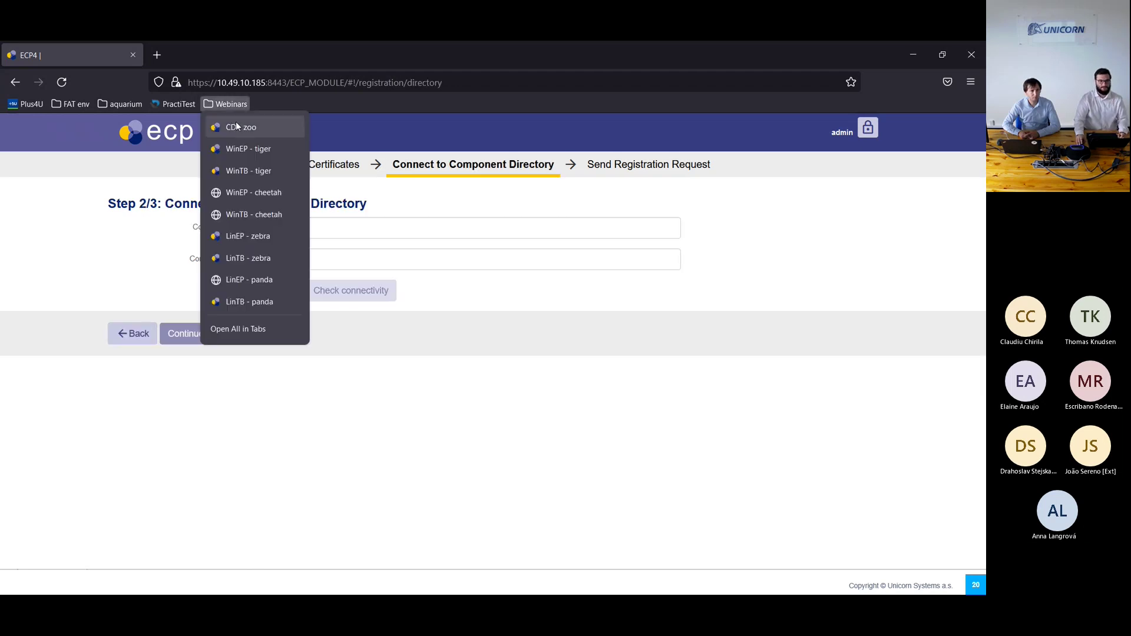
{"action": "middle_click", "coordinate": [236, 122]}
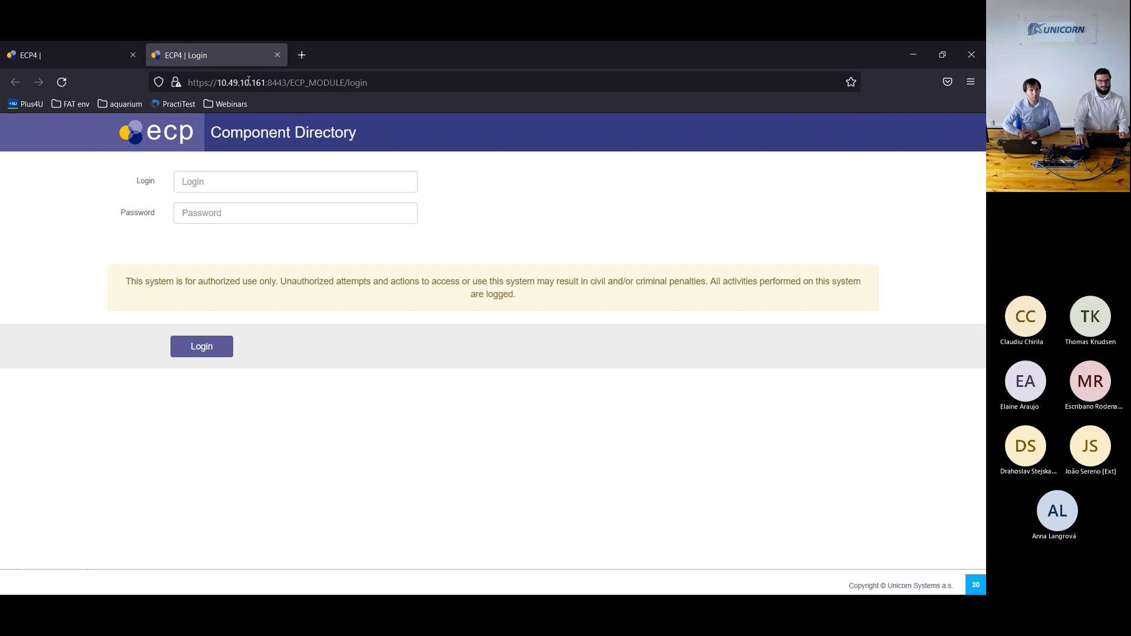
{"action": "left_click", "coordinate": [248, 80]}
{"action": "key", "text": "ctrl+c"}
{"action": "key", "text": "Escape"}
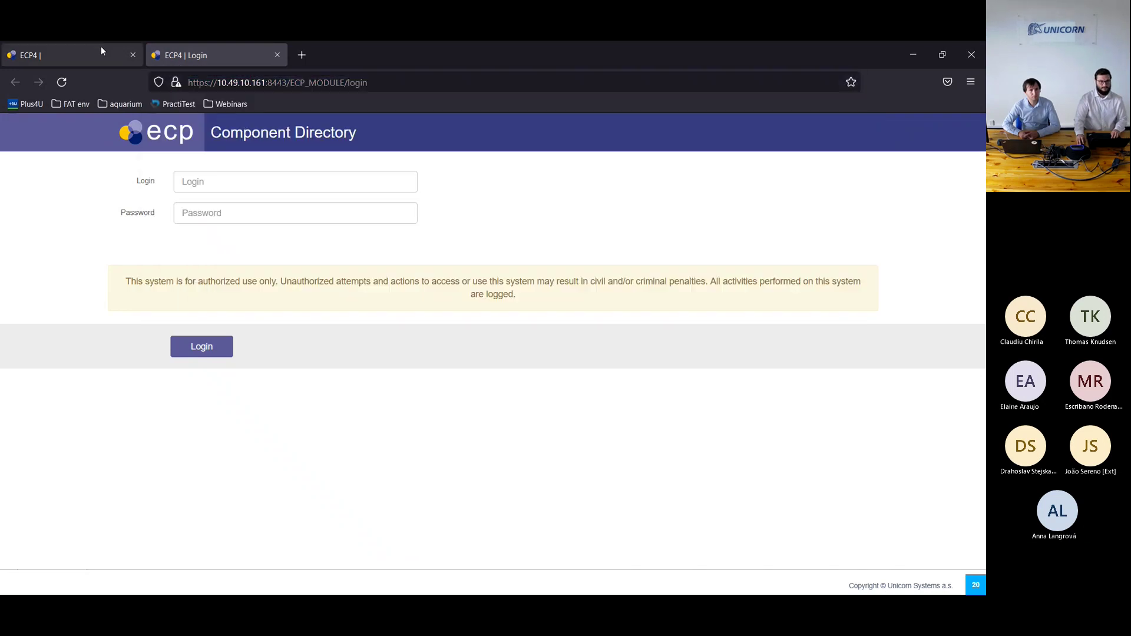
{"action": "left_click", "coordinate": [101, 52]}
{"action": "left_click", "coordinate": [410, 225]}
{"action": "key", "text": "ctrl+v"}
{"action": "key", "text": "BackSpace"}
{"action": "key", "text": "BackSpace"}
{"action": "key", "text": "BackSpace"}
{"action": "key", "text": "BackSpace"}
{"action": "key", "text": "BackSpace"}
Step: Enter Component Directory code zoo, pass the connectivity check, and continue to Step 3/3
{"action": "left_click", "coordinate": [482, 267]}
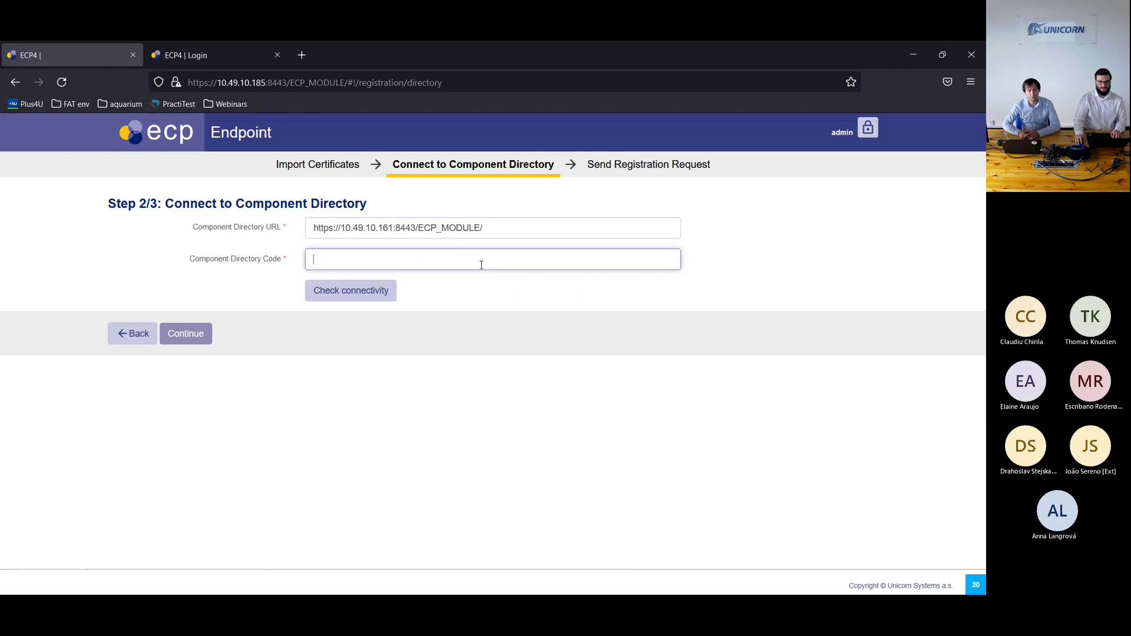
{"action": "type", "text": "zoo"}
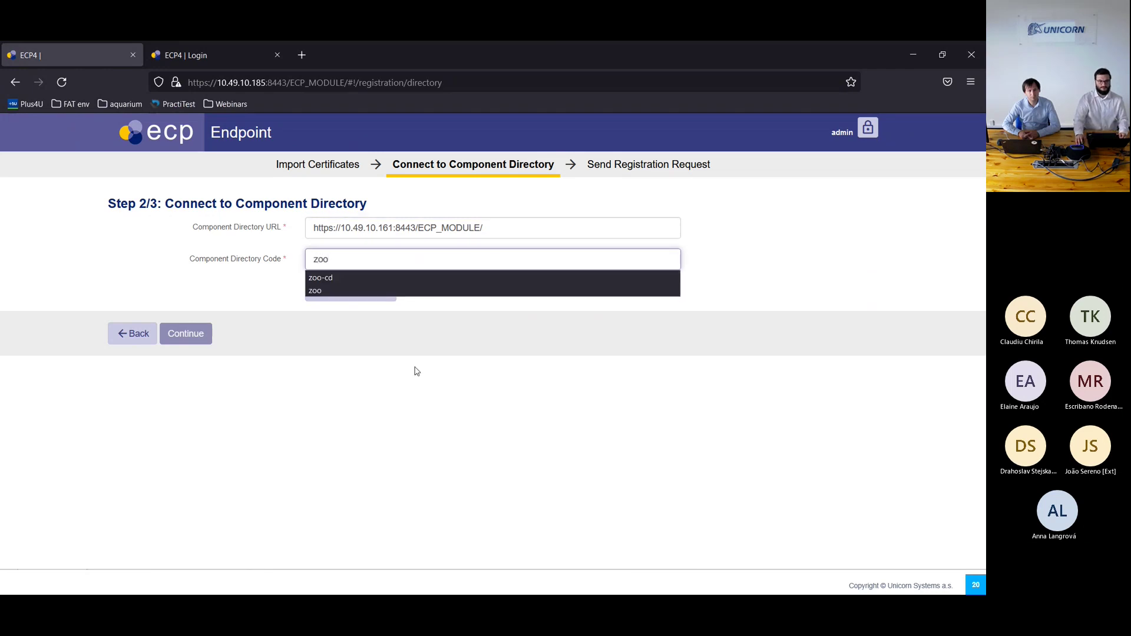
{"action": "left_click", "coordinate": [418, 372]}
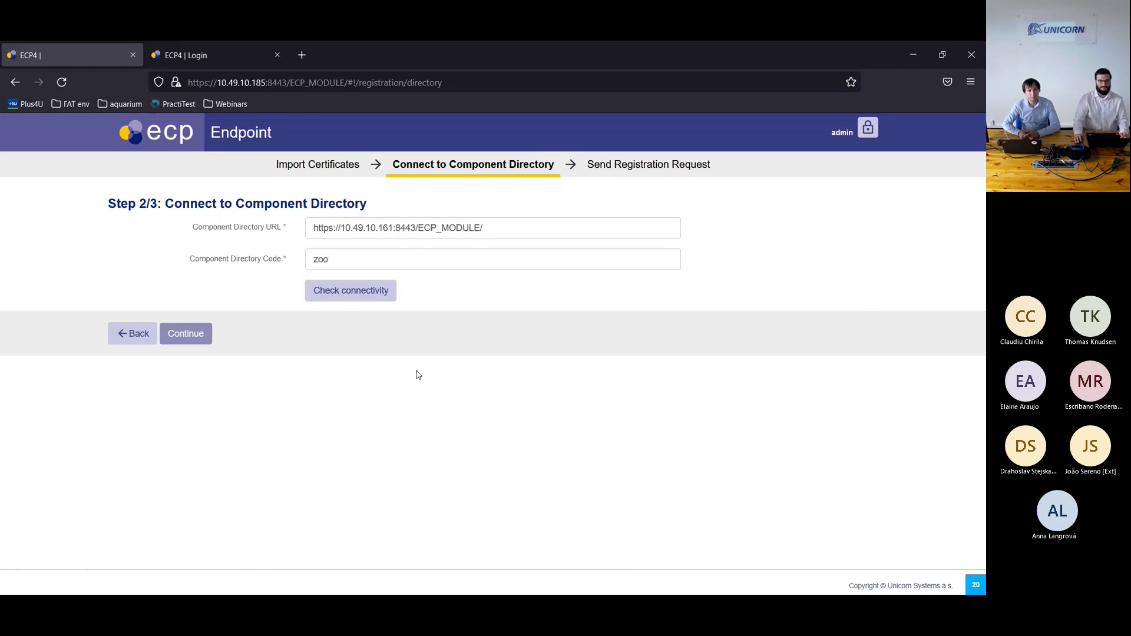
{"action": "left_click", "coordinate": [351, 301]}
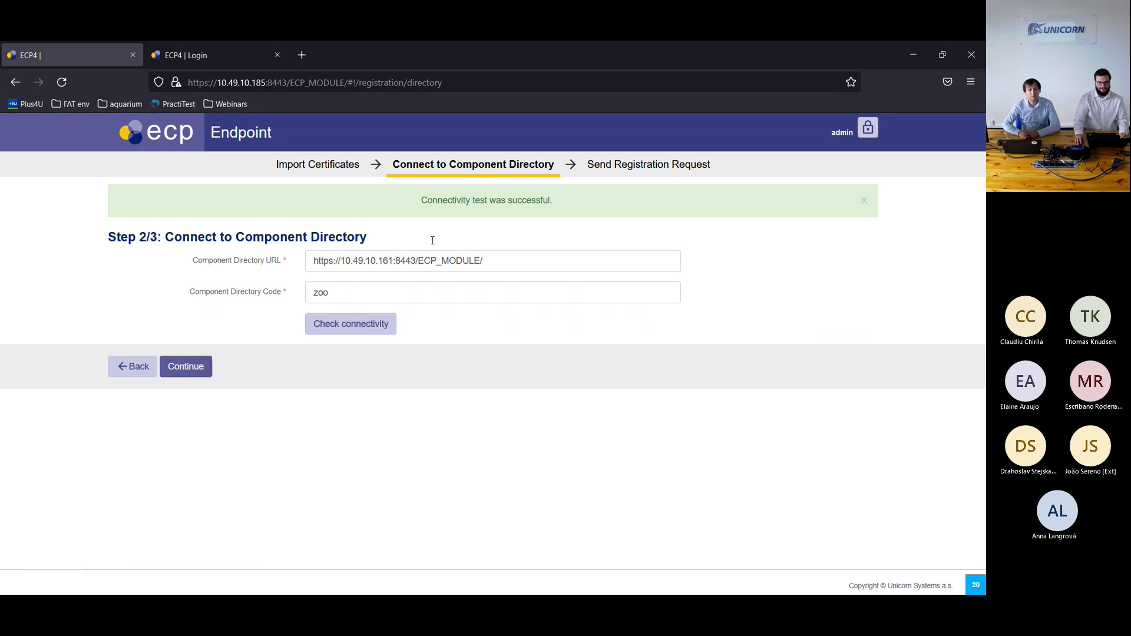
{"action": "left_click", "coordinate": [186, 368]}
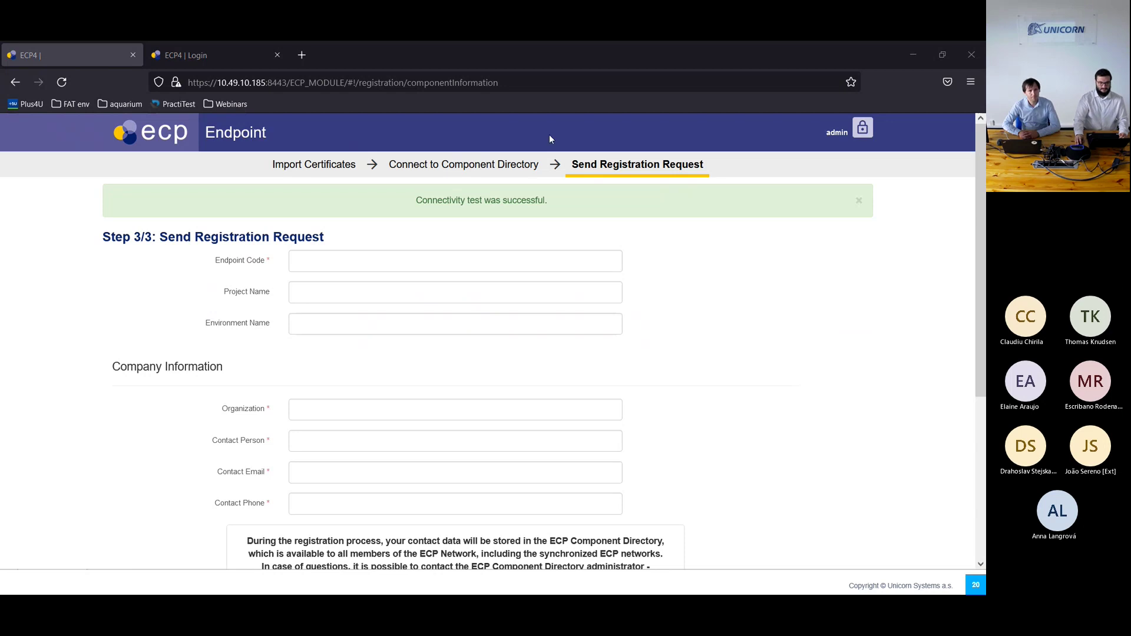
Step: Fill in endpoint code cheetah, project name Install and environment name Windows
{"action": "left_click", "coordinate": [396, 269]}
{"action": "type", "text": "che"}
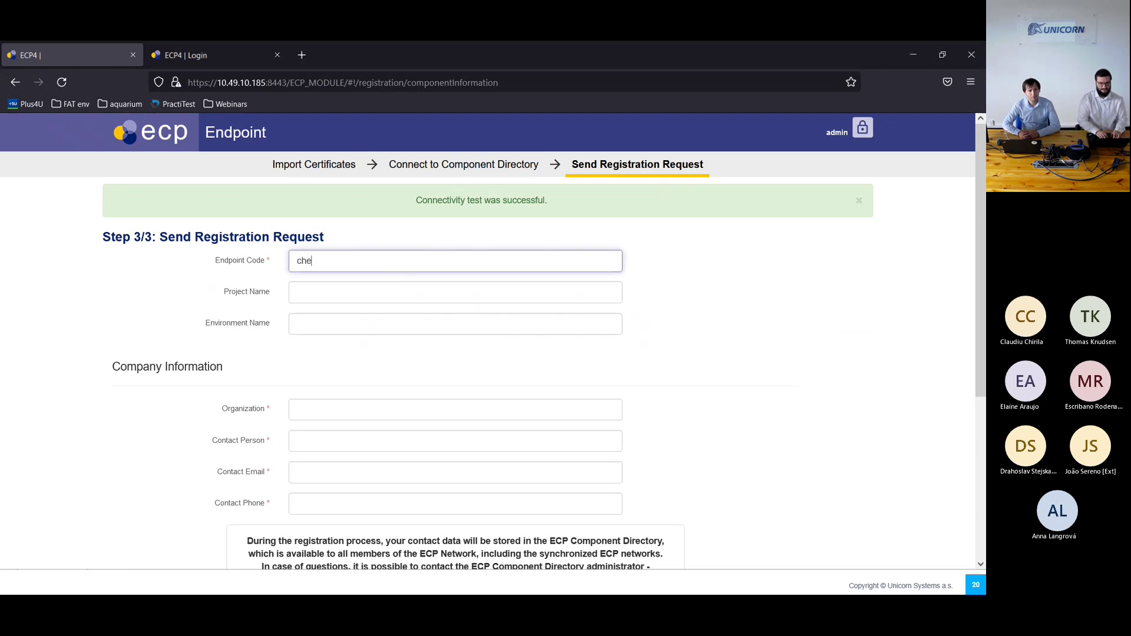
{"action": "type", "text": "etah"}
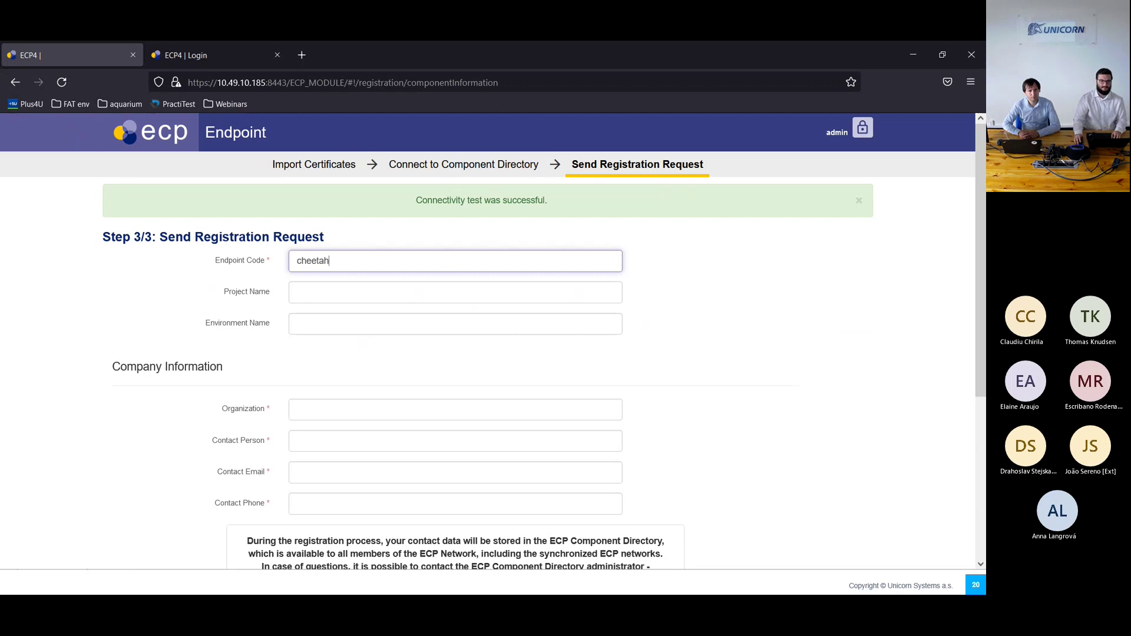
{"action": "left_click", "coordinate": [360, 293]}
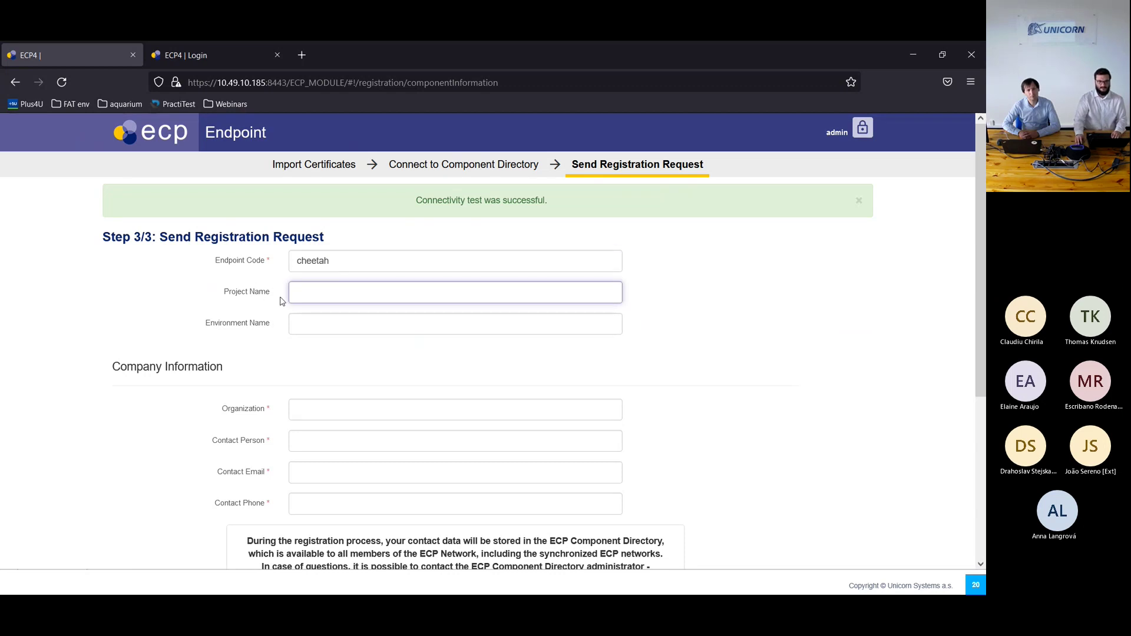
{"action": "left_click", "coordinate": [274, 318]}
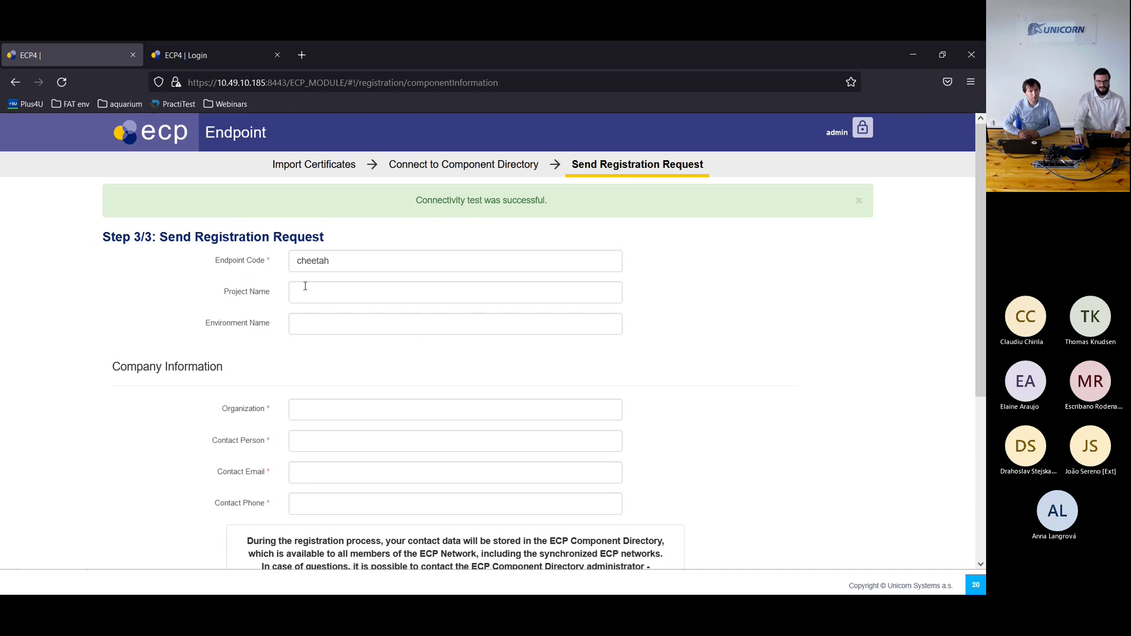
{"action": "left_click", "coordinate": [326, 294]}
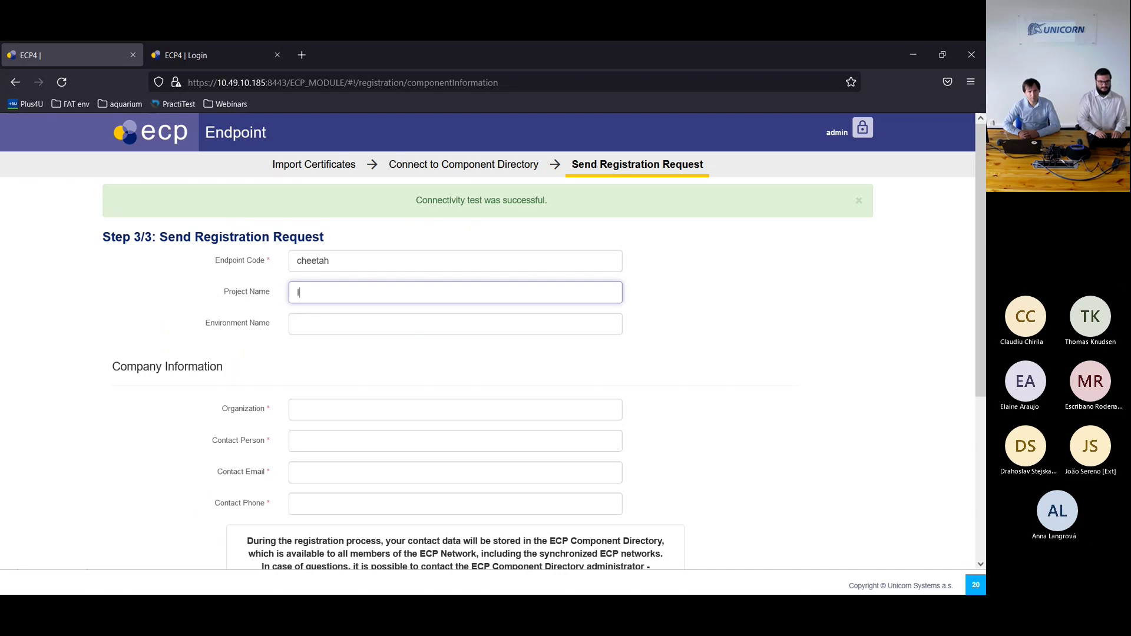
{"action": "type", "text": "ll"}
{"action": "key", "text": "Tab"}
{"action": "type", "text": "Wind"}
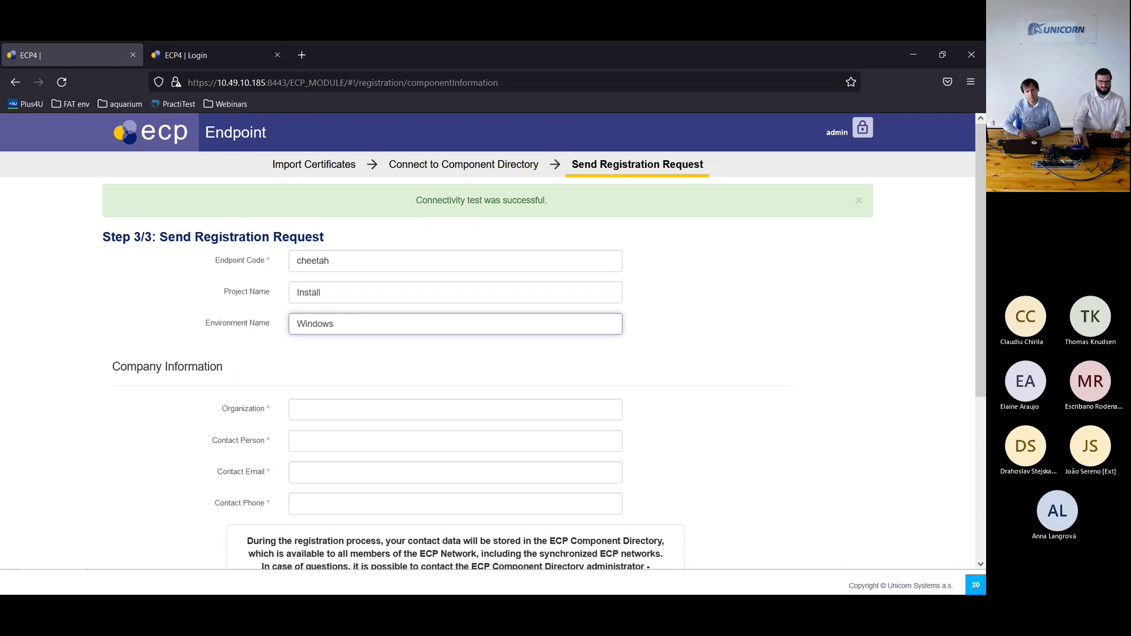
{"action": "left_click", "coordinate": [208, 363]}
Step: Enter organization Win, the contact's name, e-mail and phone, acknowledge GDPR, and submit the request
{"action": "scroll", "coordinate": [246, 353], "scroll_direction": "down", "scroll_amount": 2}
{"action": "left_click", "coordinate": [354, 281]}
{"action": "type", "text": "Win"}
{"action": "key", "text": "Tab"}
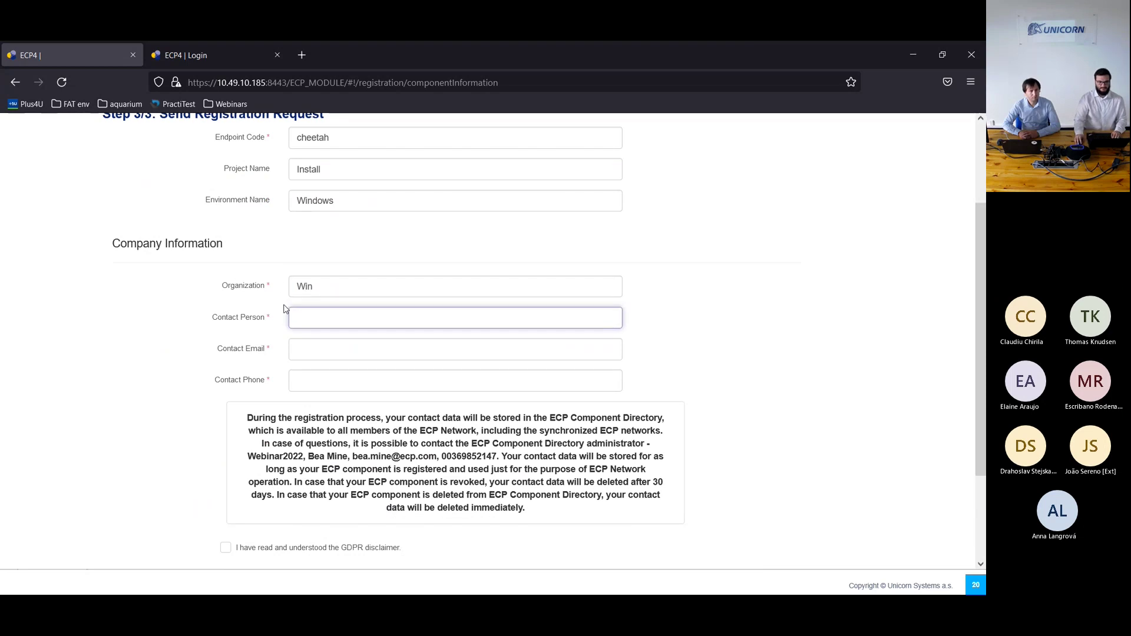
{"action": "type", "text": "Joe Doe"}
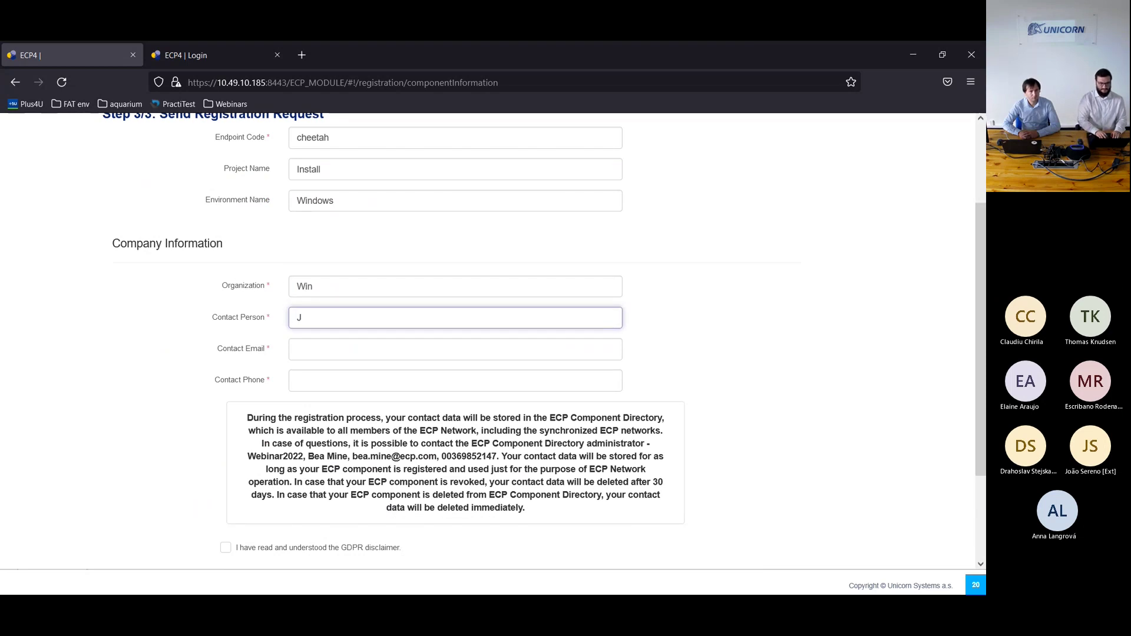
{"action": "key", "text": "Tab"}
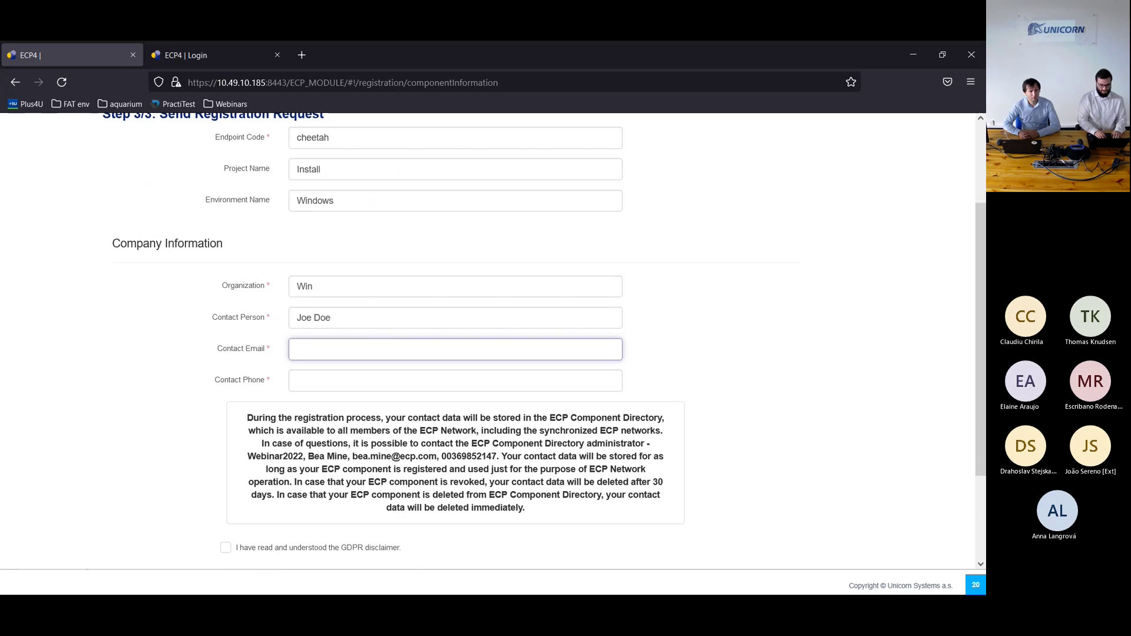
{"action": "key", "text": "Tab"}
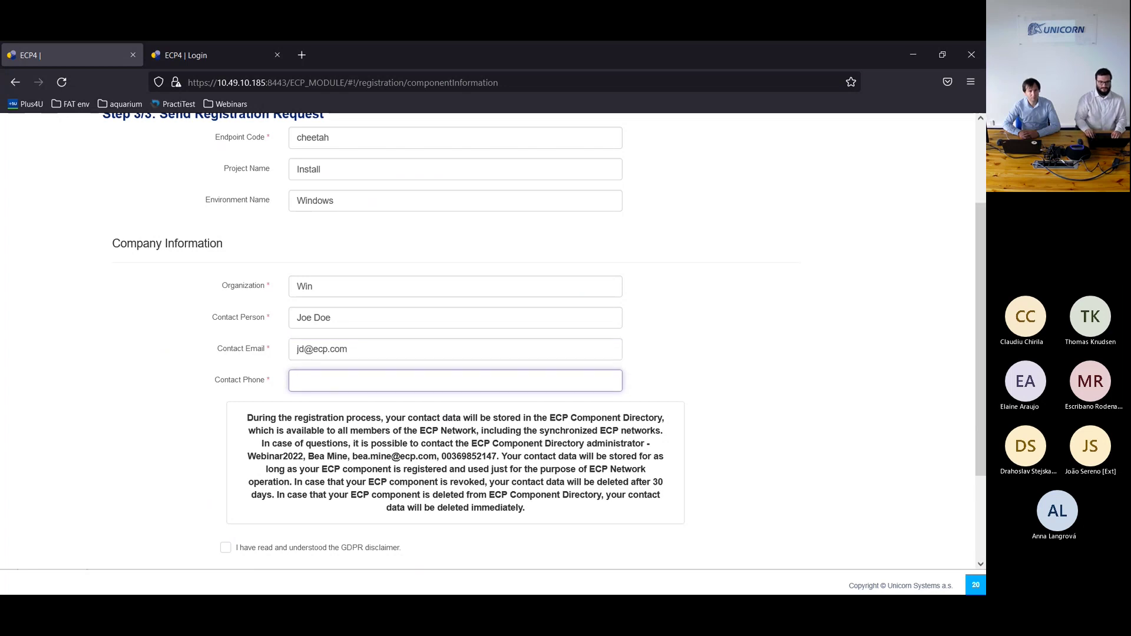
{"action": "type", "text": "00"}
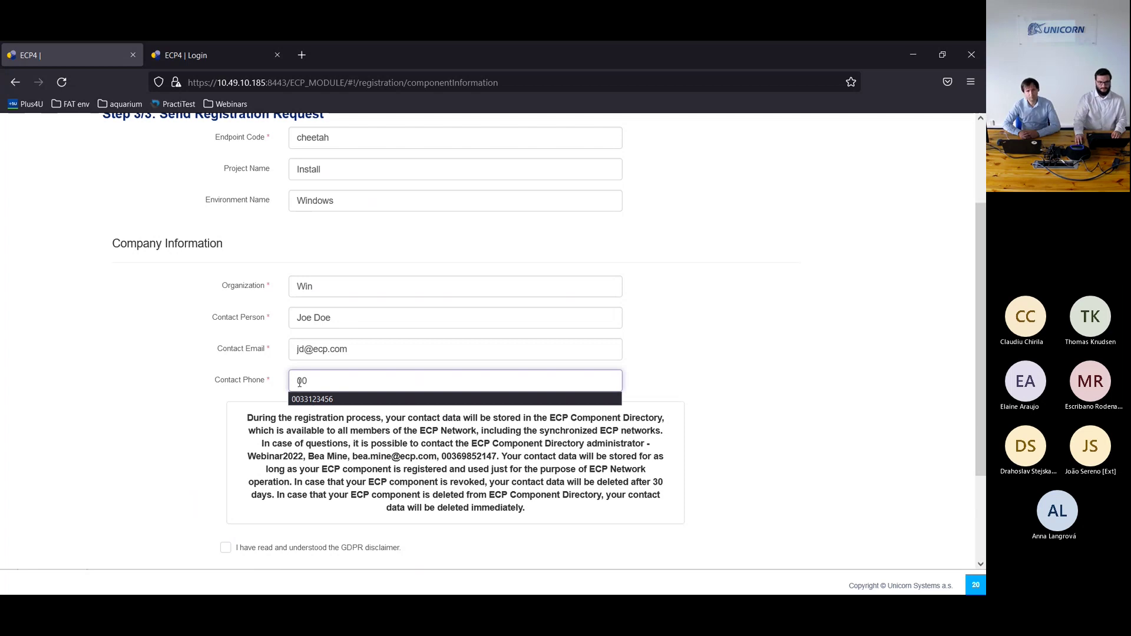
{"action": "left_click", "coordinate": [312, 399]}
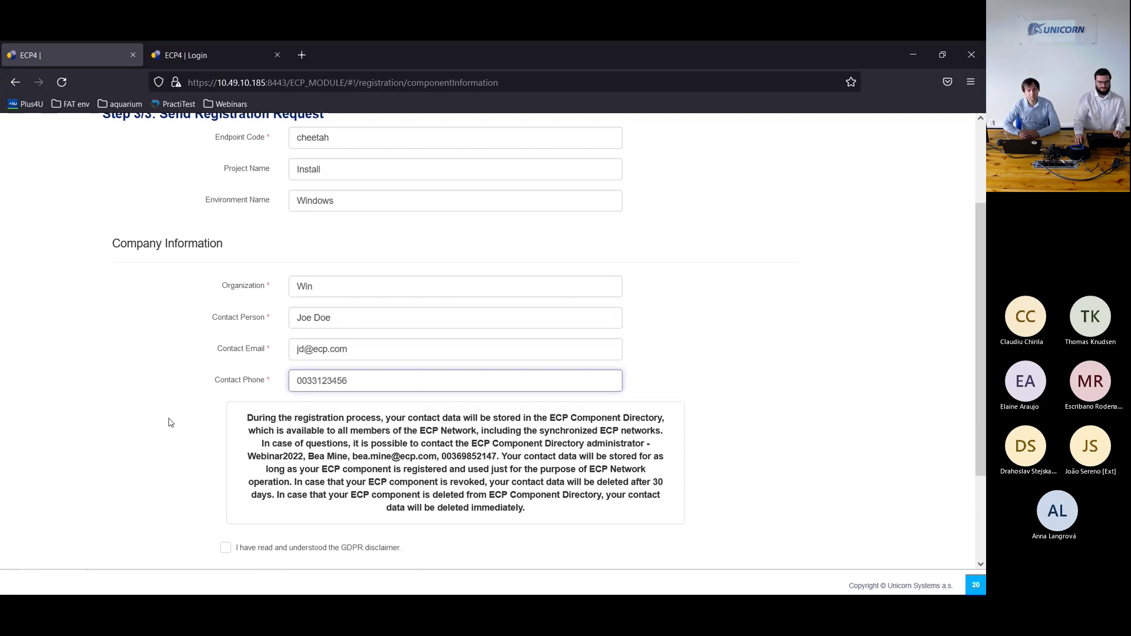
{"action": "scroll", "coordinate": [173, 430], "scroll_direction": "down", "scroll_amount": 1}
{"action": "scroll", "coordinate": [167, 432], "scroll_direction": "down", "scroll_amount": 2}
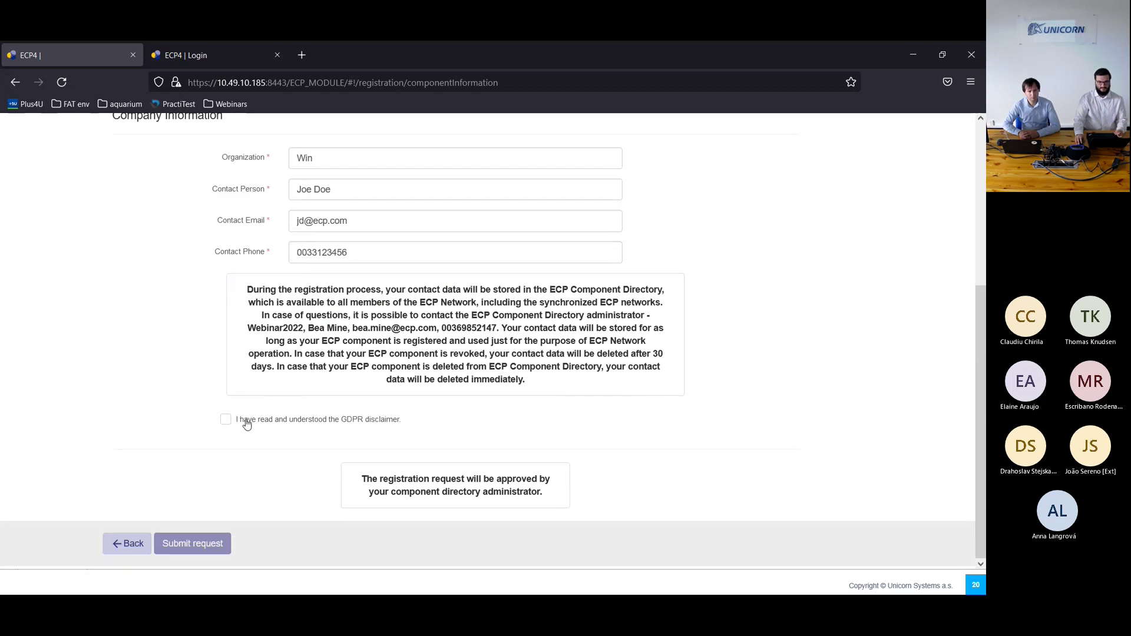
{"action": "left_click", "coordinate": [242, 424]}
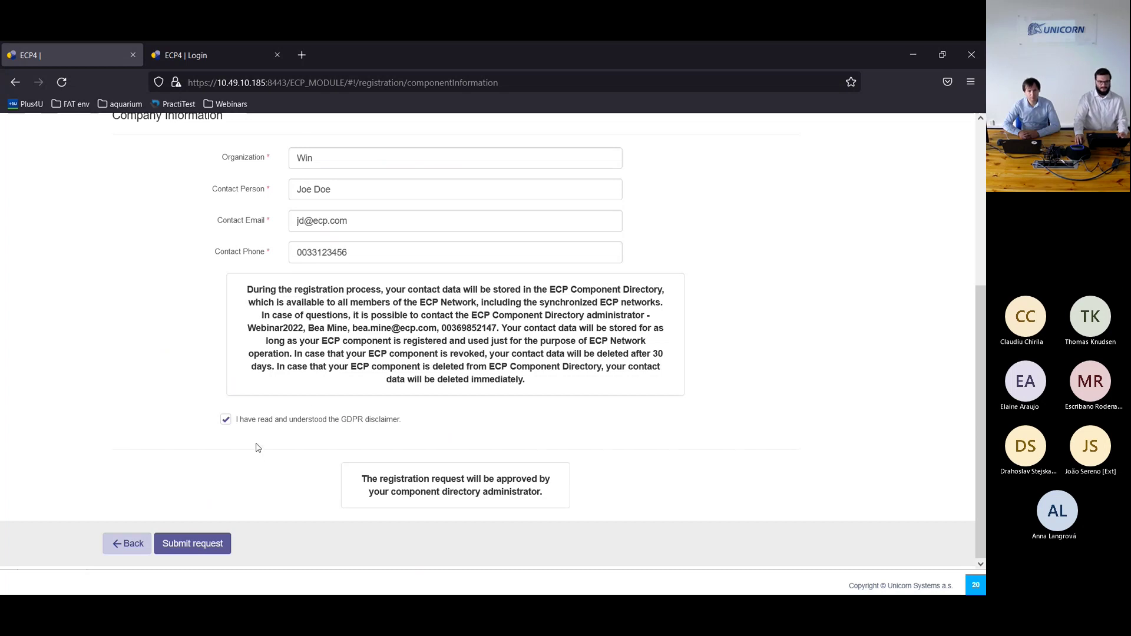
{"action": "left_click", "coordinate": [202, 549]}
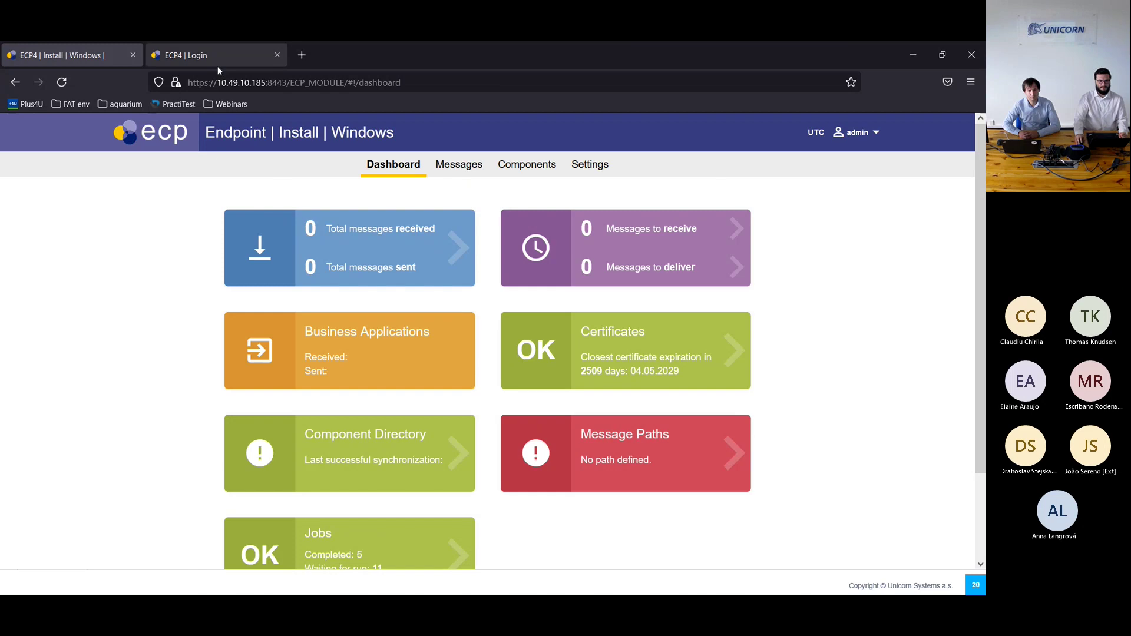
Step: Log in to the ECP Component Directory as admin
{"action": "left_click", "coordinate": [215, 55]}
{"action": "left_click", "coordinate": [247, 181]}
{"action": "type", "text": "admin"}
{"action": "key", "text": "Tab"}
{"action": "type", "text": "********"}
{"action": "key", "text": "Return"}
Step: Approve the cheetah registration request under Components and confirm the approval
{"action": "left_click", "coordinate": [494, 177]}
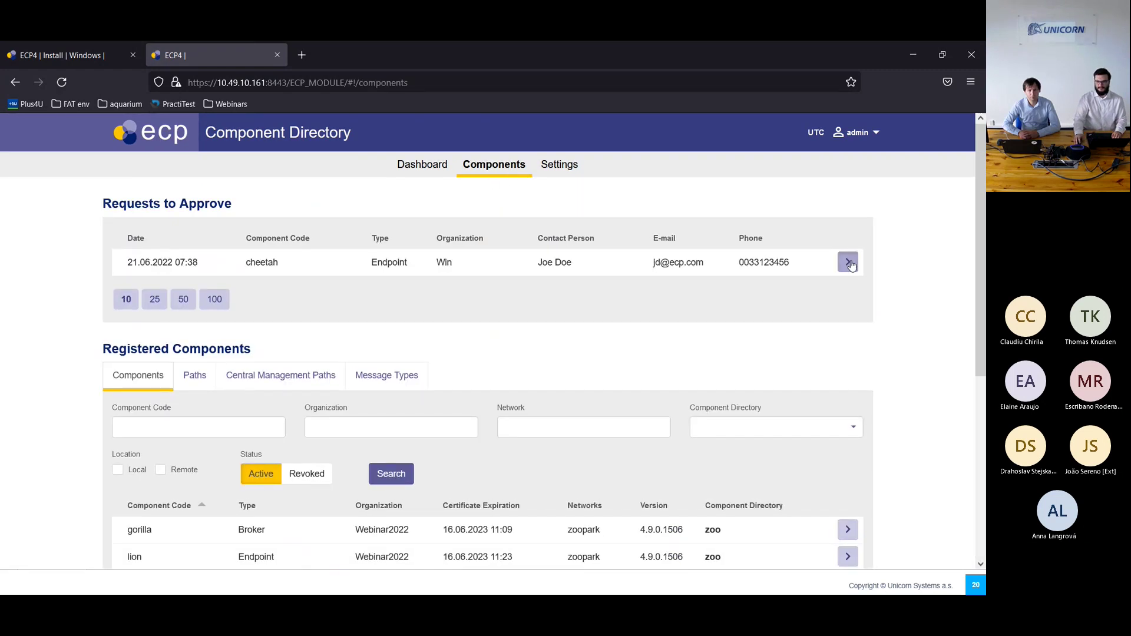
{"action": "left_click", "coordinate": [847, 262]}
{"action": "left_click", "coordinate": [199, 396]}
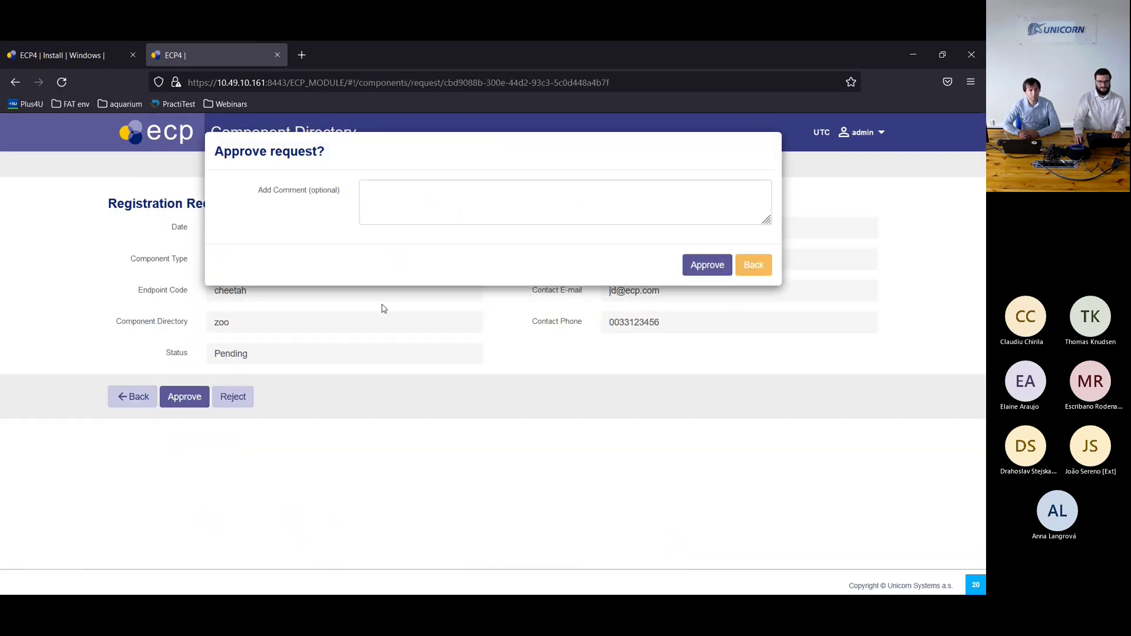
{"action": "left_click", "coordinate": [703, 268]}
{"action": "left_click", "coordinate": [98, 56]}
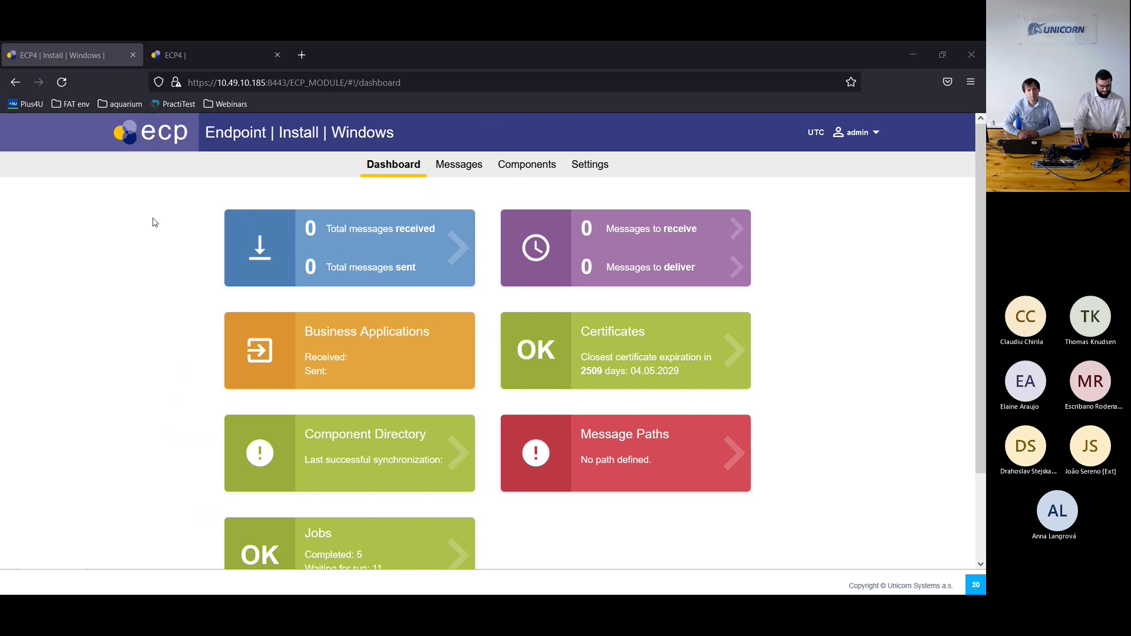
{"action": "key", "text": "alt+Tab"}
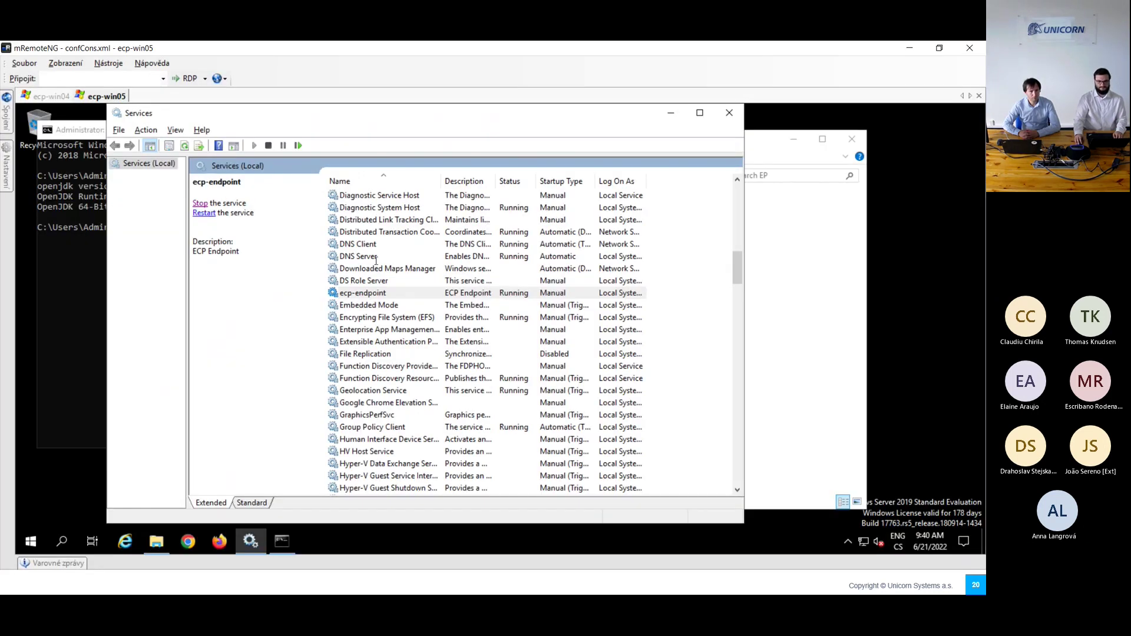
Step: Add a toolbox= line to users.properties carrying the endpoint user's ENC() password
{"action": "left_click", "coordinate": [309, 454]}
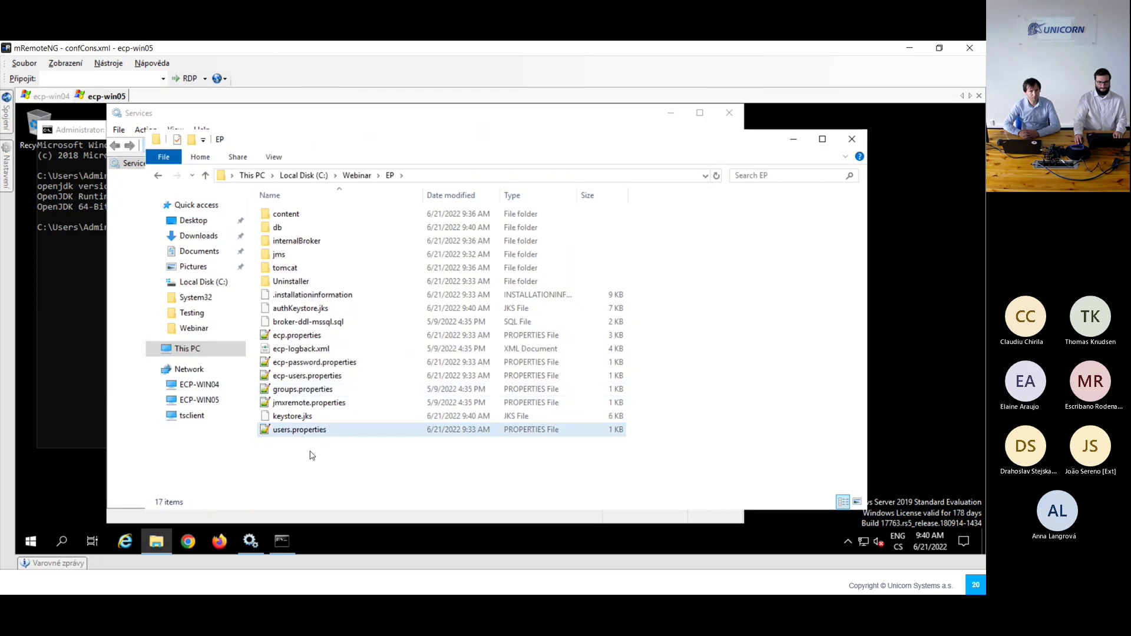
{"action": "double_click", "coordinate": [301, 432]}
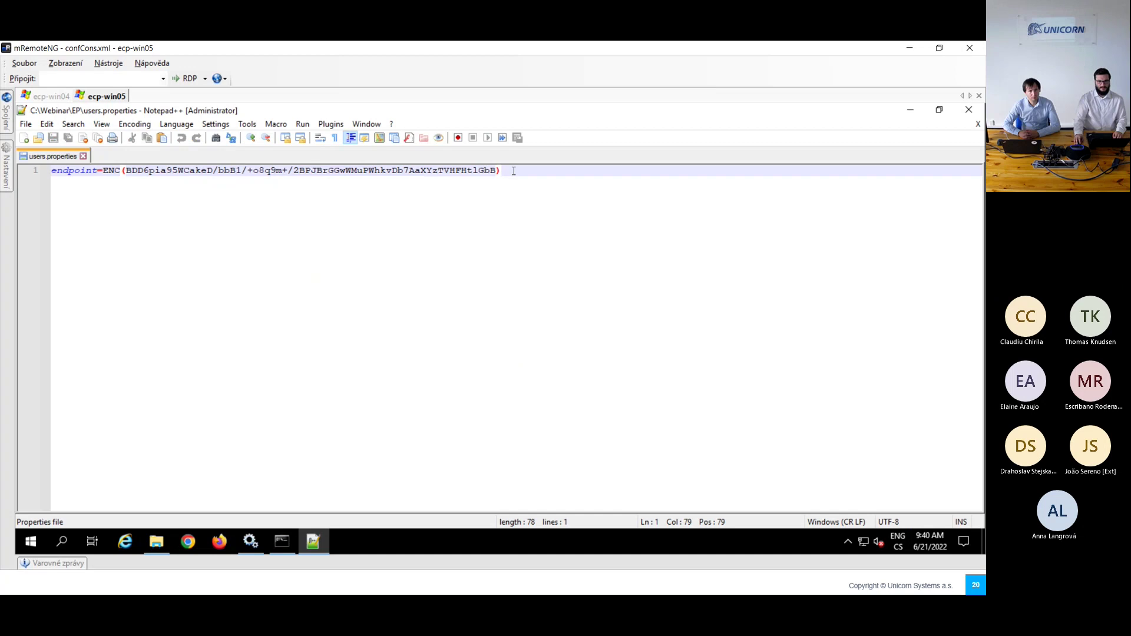
{"action": "key", "text": "Return"}
{"action": "type", "text": "toolbox="}
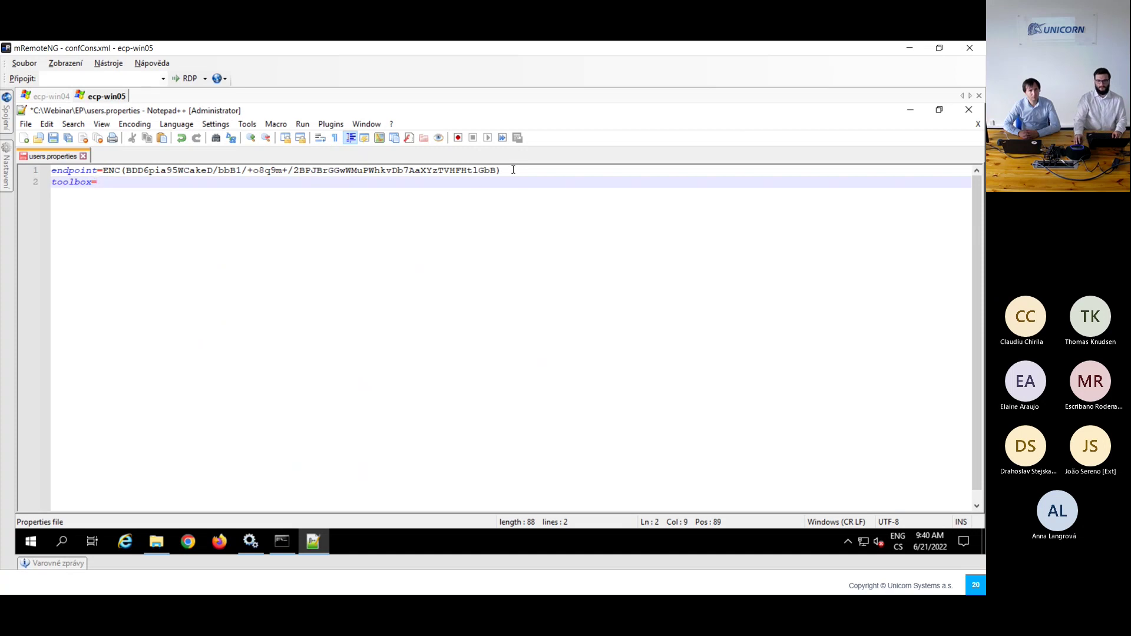
{"action": "left_click_drag", "start_coordinate": [511, 173], "coordinate": [104, 168]}
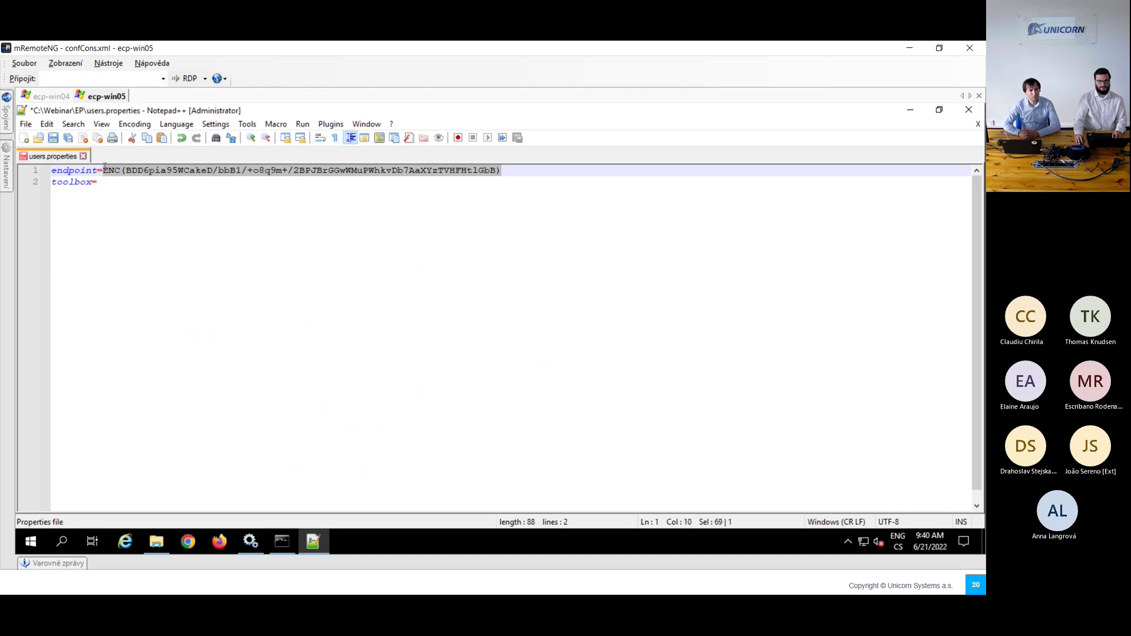
{"action": "left_click", "coordinate": [135, 182]}
{"action": "type", "text": "ENC(BDD6pia95WCakeD/bbB1/+o8q9m+/2BPJBrGGwWMuPWhkvDb7AaXYzTVHFHtlGbB)"}
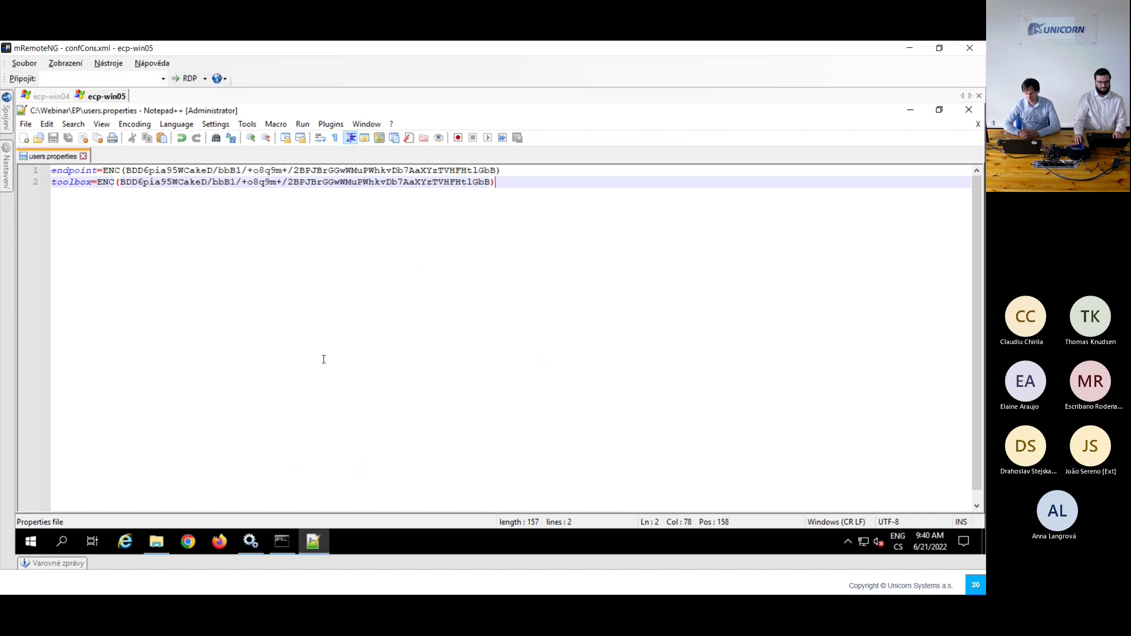
{"action": "left_click", "coordinate": [156, 541]}
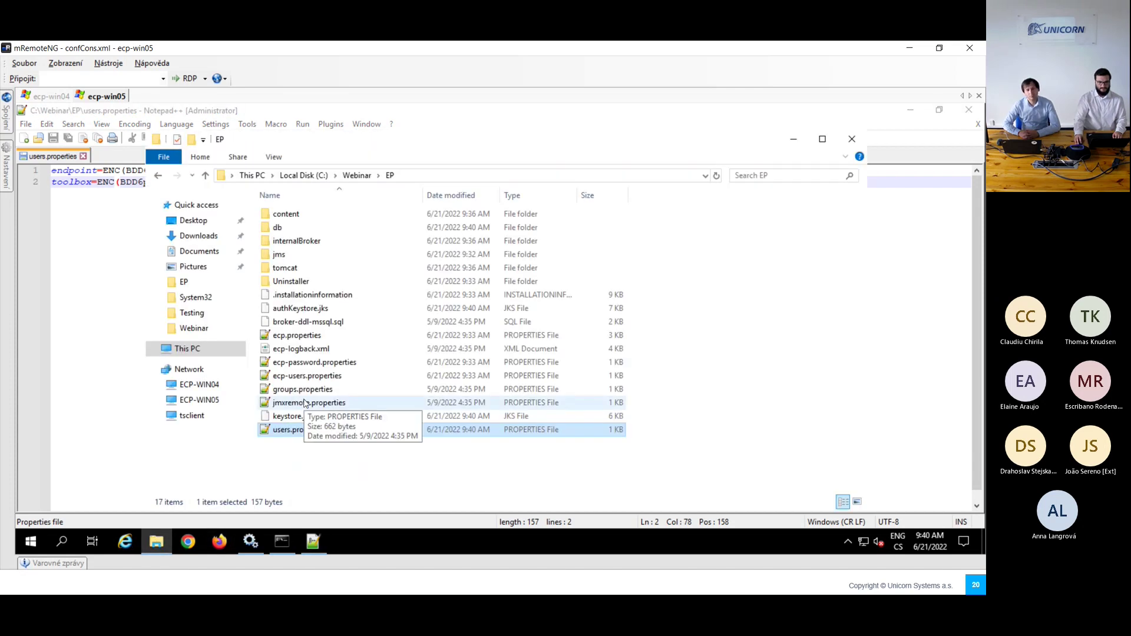
Step: Append toolbox to the users, tempDestinationAdmins and admins groups in groups.properties and save
{"action": "double_click", "coordinate": [319, 389]}
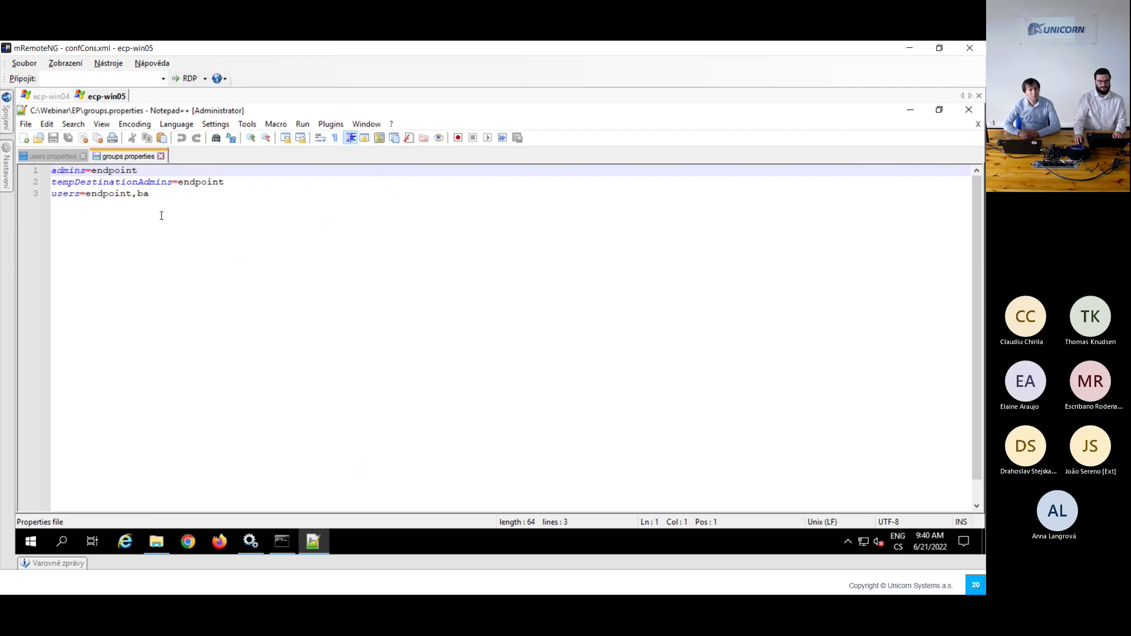
{"action": "left_click", "coordinate": [162, 197]}
{"action": "type", "text": ",toolbox"}
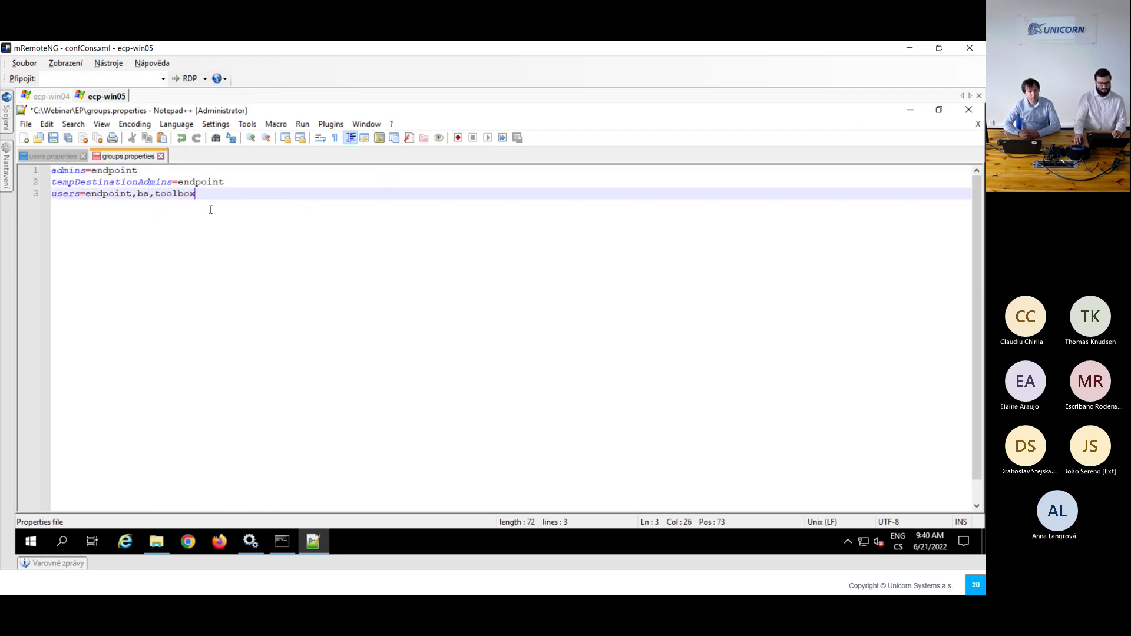
{"action": "double_click", "coordinate": [173, 193]}
{"action": "key", "text": "ctrl+c"}
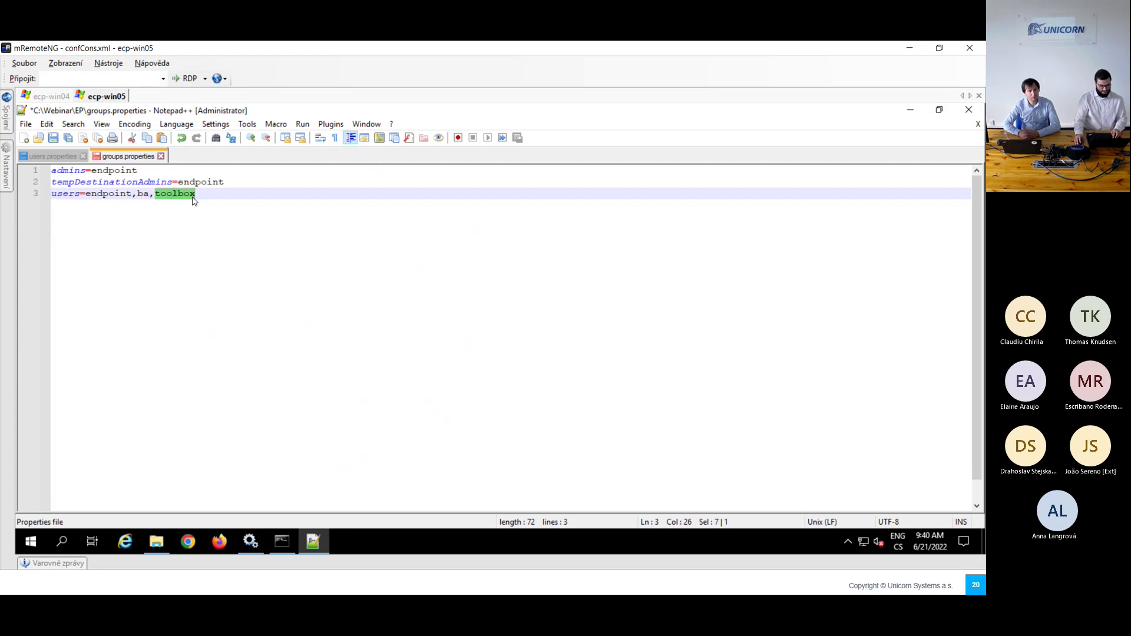
{"action": "left_click", "coordinate": [256, 183]}
{"action": "type", "text": ","}
{"action": "key", "text": "ctrl+v"}
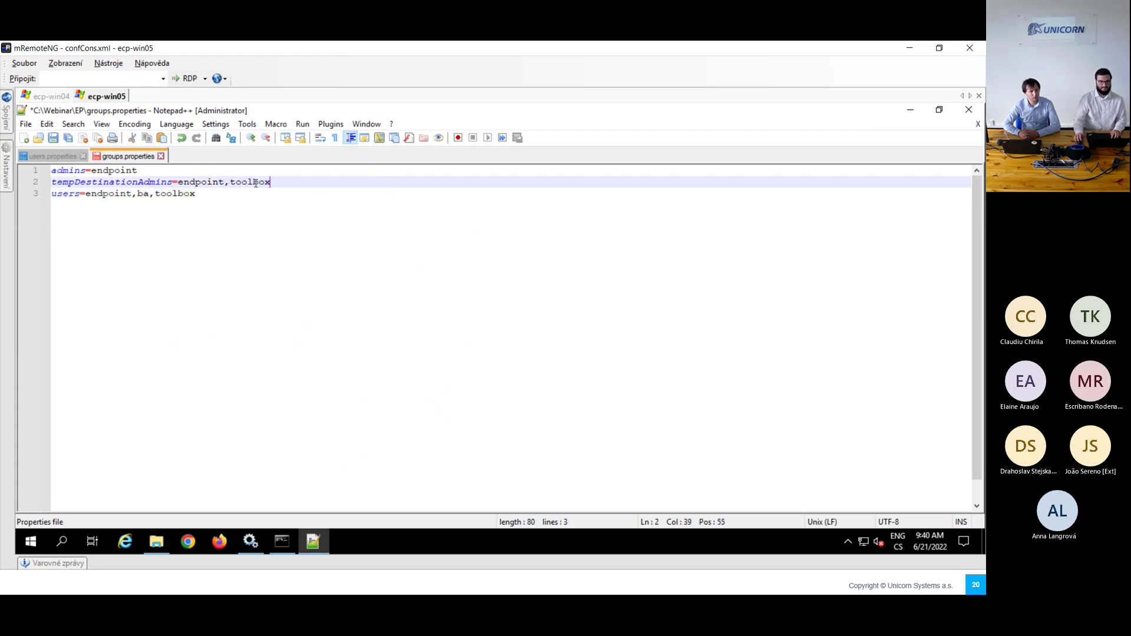
{"action": "left_click", "coordinate": [254, 170]}
{"action": "type", "text": ","}
{"action": "key", "text": "ctrl+v"}
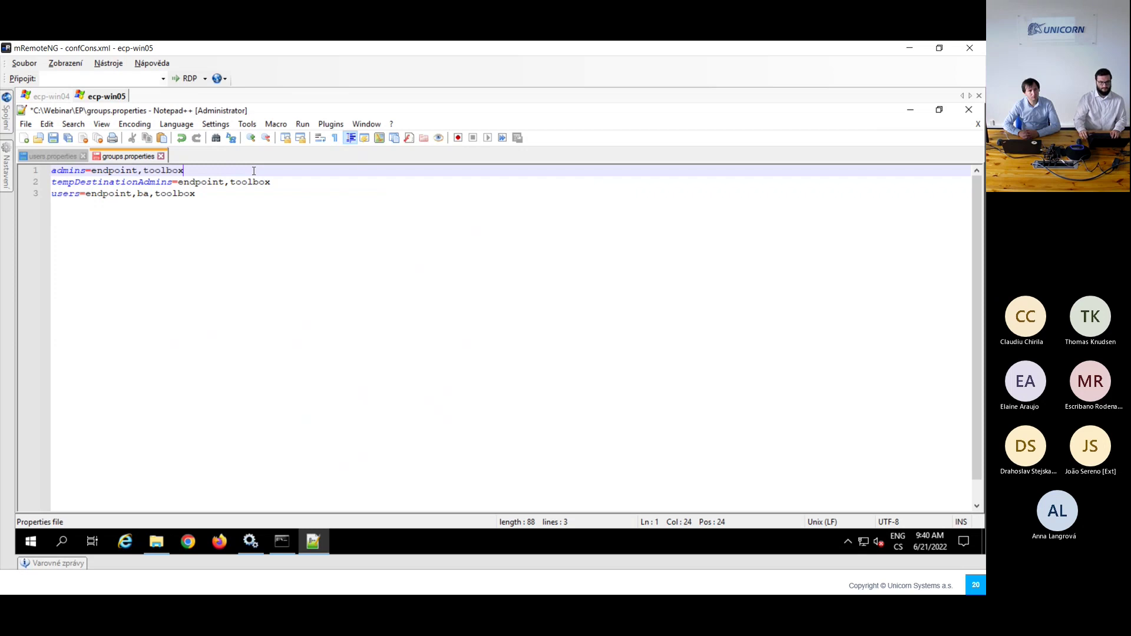
{"action": "key", "text": "ctrl+s"}
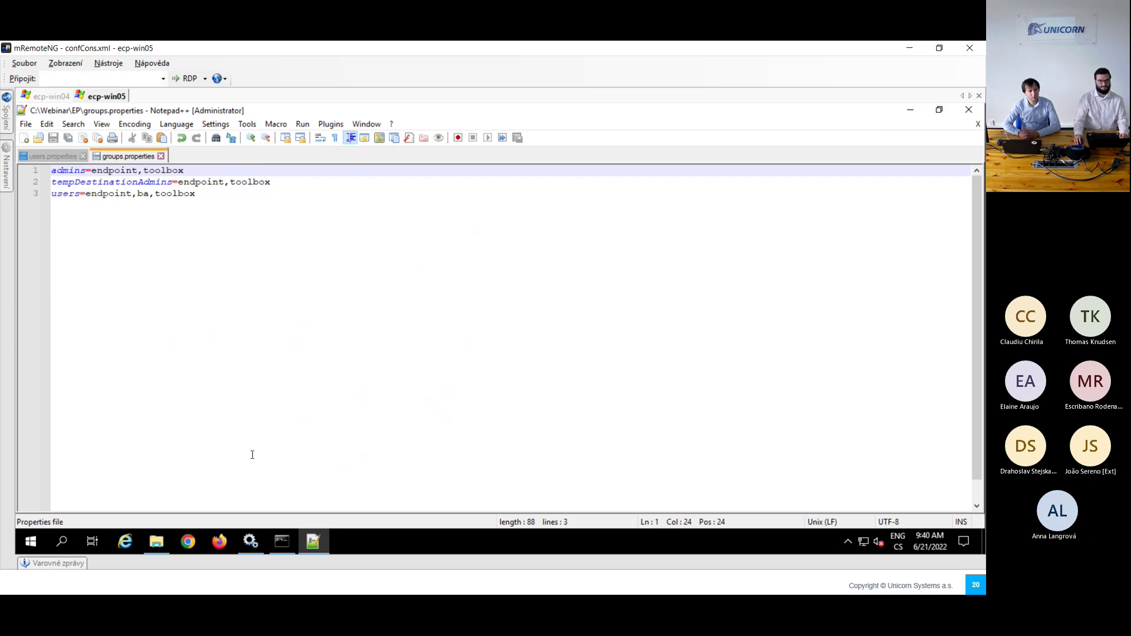
Step: Open and close a browser window on the server, then return to the local ECP Endpoint dashboard
{"action": "left_click", "coordinate": [219, 533]}
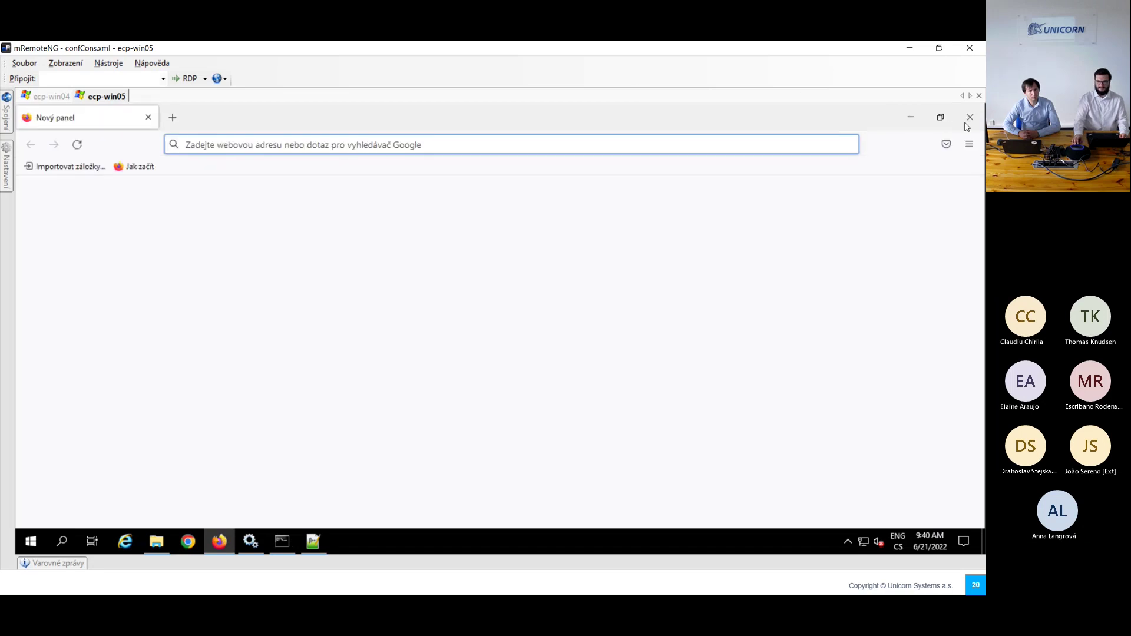
{"action": "left_click", "coordinate": [968, 120]}
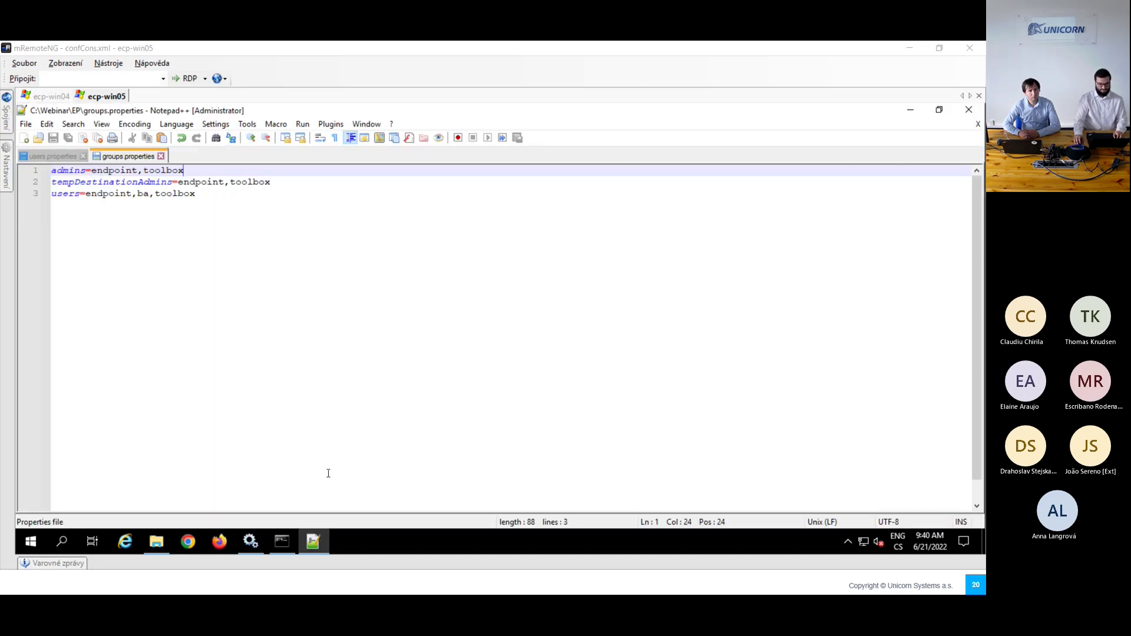
{"action": "key", "text": "alt+Tab"}
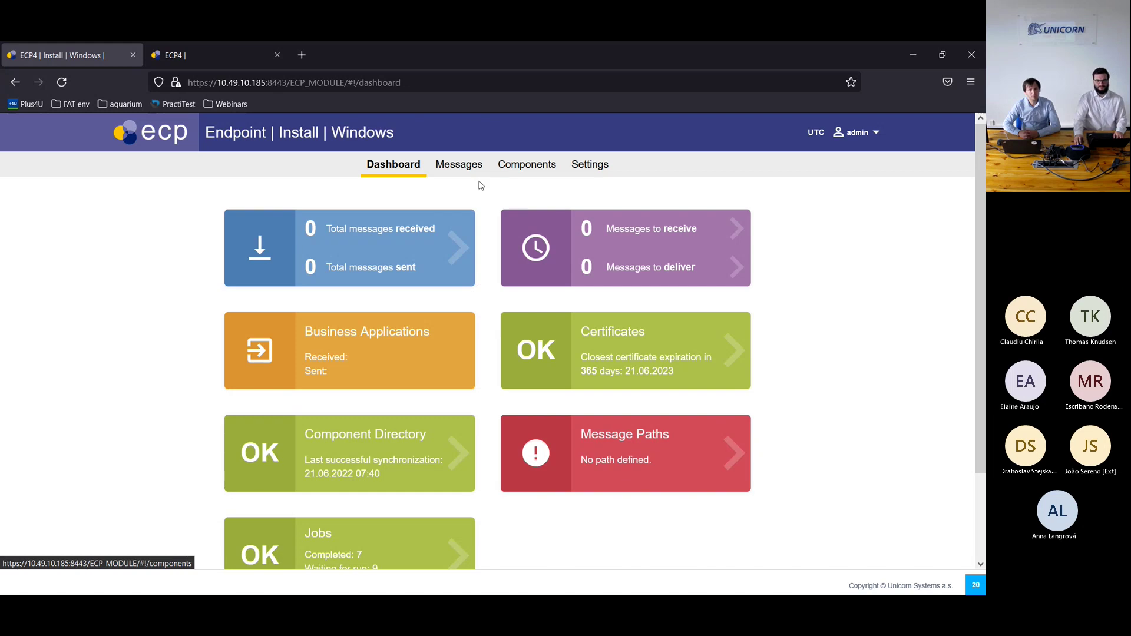
Step: In Settings, add a new indirect path routed through the gorilla broker, then reload the page
{"action": "left_click", "coordinate": [461, 172]}
{"action": "left_click", "coordinate": [593, 179]}
{"action": "scroll", "coordinate": [333, 239], "scroll_direction": "down", "scroll_amount": 3}
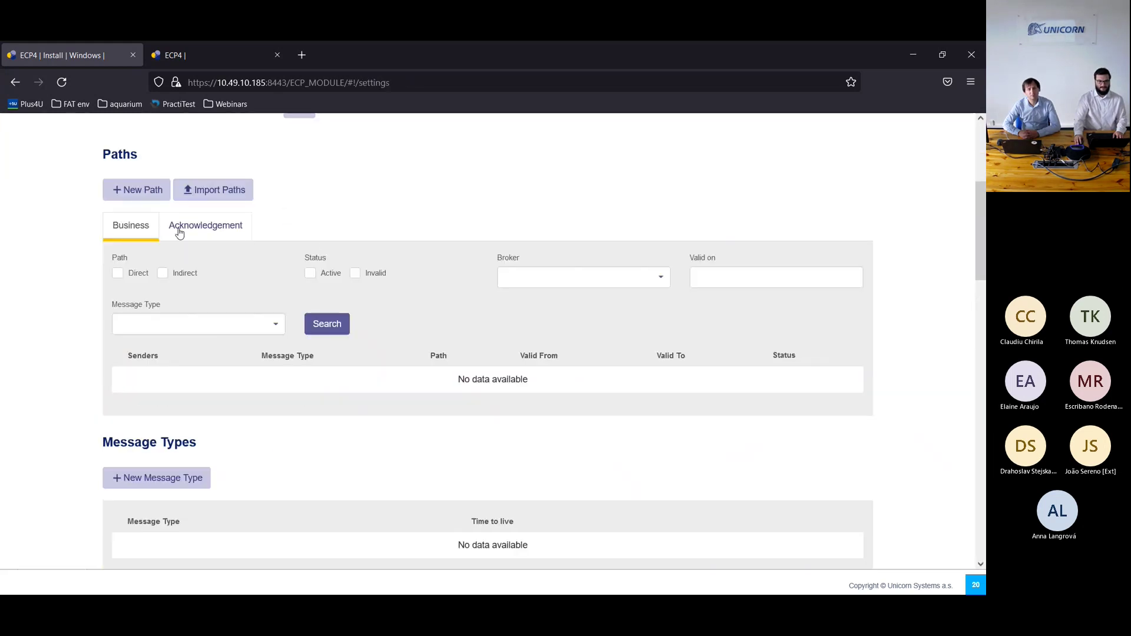
{"action": "left_click", "coordinate": [139, 195]}
{"action": "left_click", "coordinate": [314, 292]}
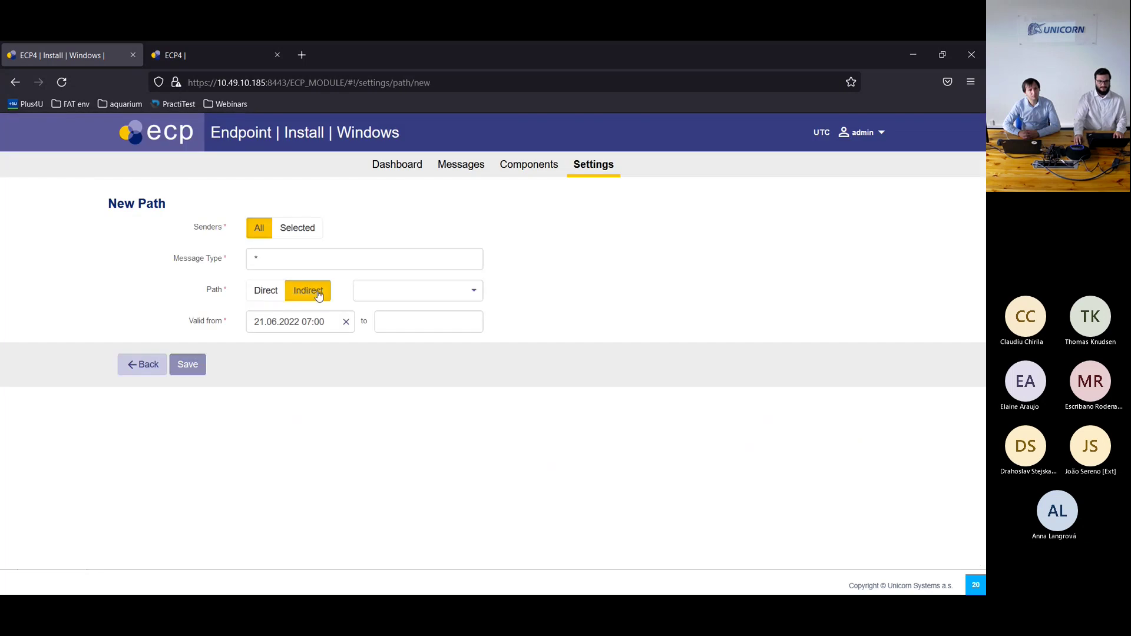
{"action": "left_click", "coordinate": [398, 300]}
{"action": "left_click", "coordinate": [409, 313]}
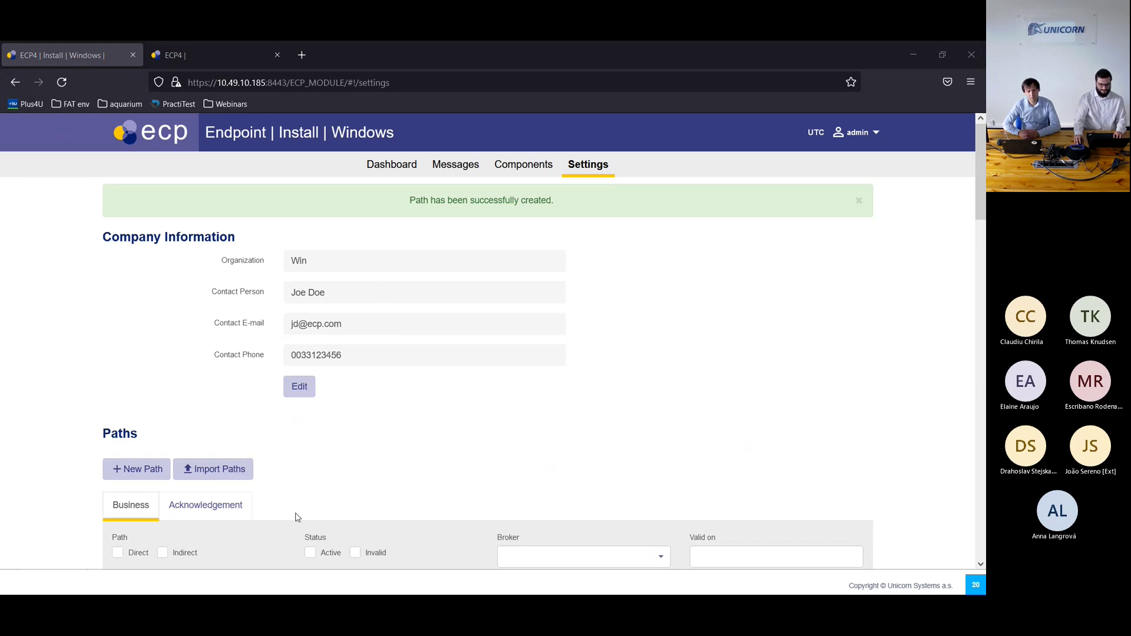
{"action": "key", "text": "F5"}
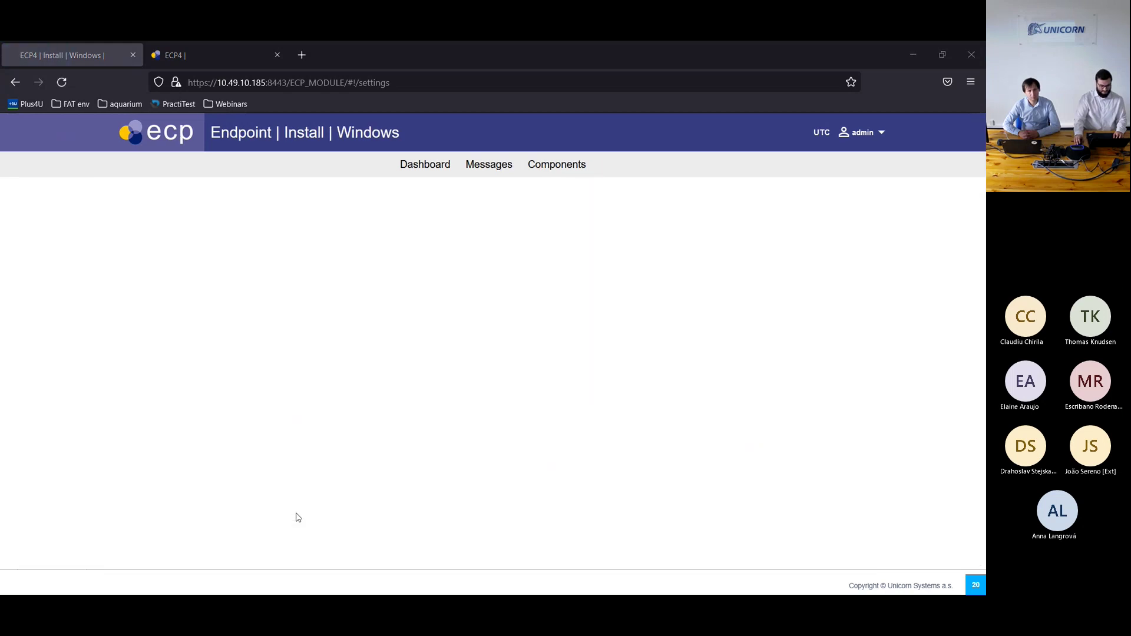
{"action": "key", "text": "alt+Tab"}
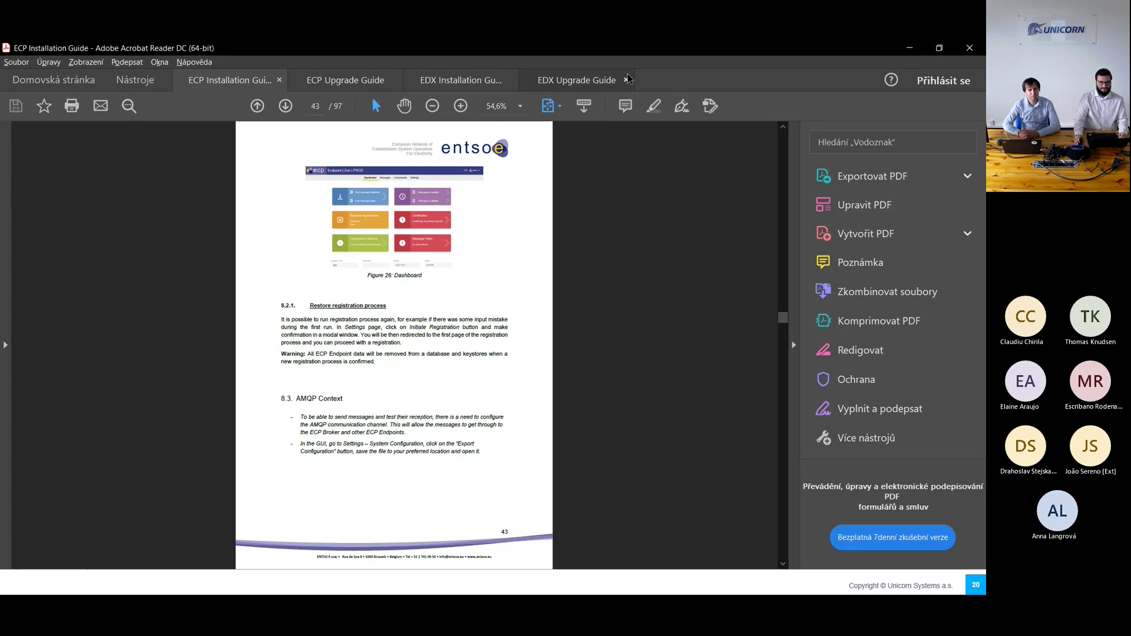
Step: Jump from the Contents to chapter 8 ECP Endpoint Registration and scroll to page 45
{"action": "scroll", "coordinate": [482, 219], "scroll_direction": "up", "scroll_amount": 15}
{"action": "scroll", "coordinate": [483, 251], "scroll_direction": "up", "scroll_amount": 10}
{"action": "left_click_drag", "start_coordinate": [783, 216], "coordinate": [783, 151]}
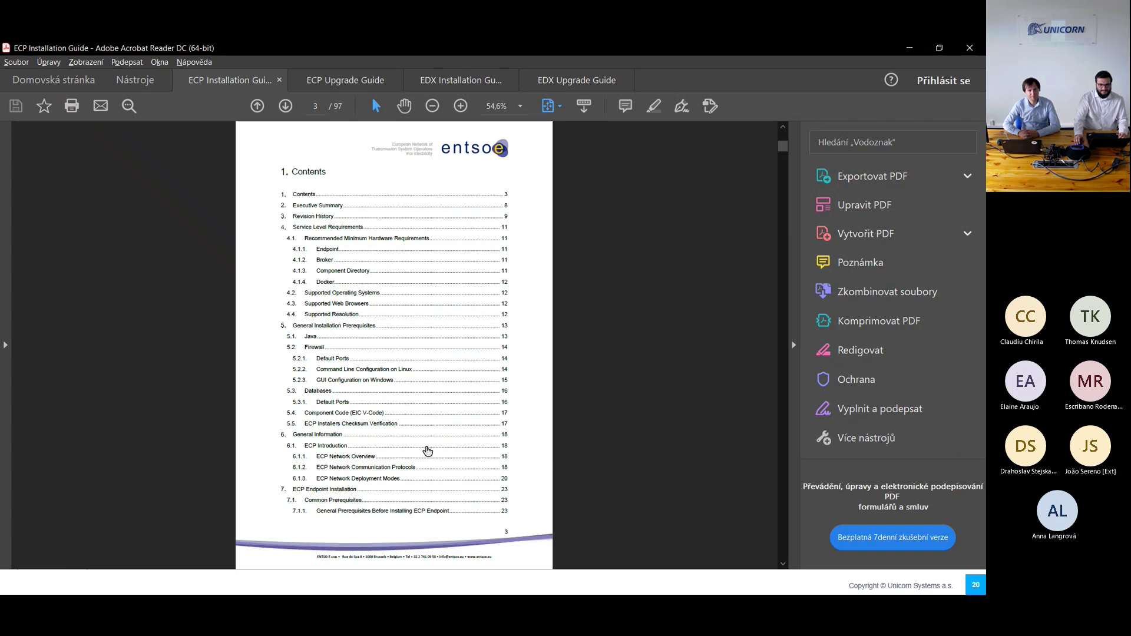
{"action": "scroll", "coordinate": [426, 401], "scroll_direction": "down", "scroll_amount": 1}
{"action": "left_click", "coordinate": [390, 465]}
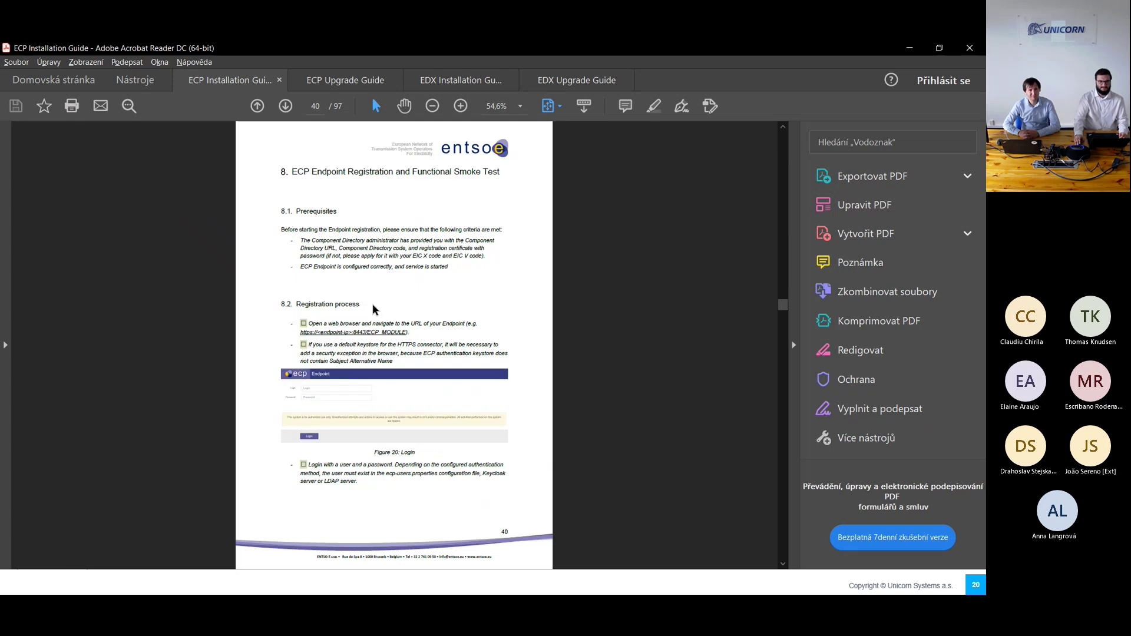
{"action": "scroll", "coordinate": [384, 363], "scroll_direction": "down", "scroll_amount": 1}
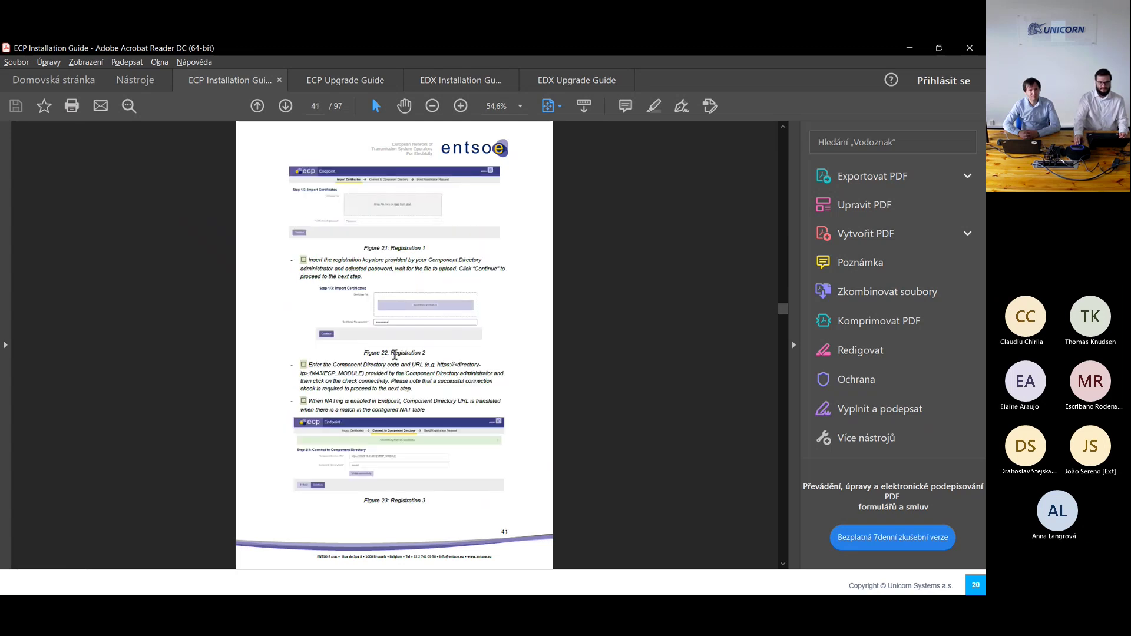
{"action": "scroll", "coordinate": [394, 354], "scroll_direction": "down", "scroll_amount": 2}
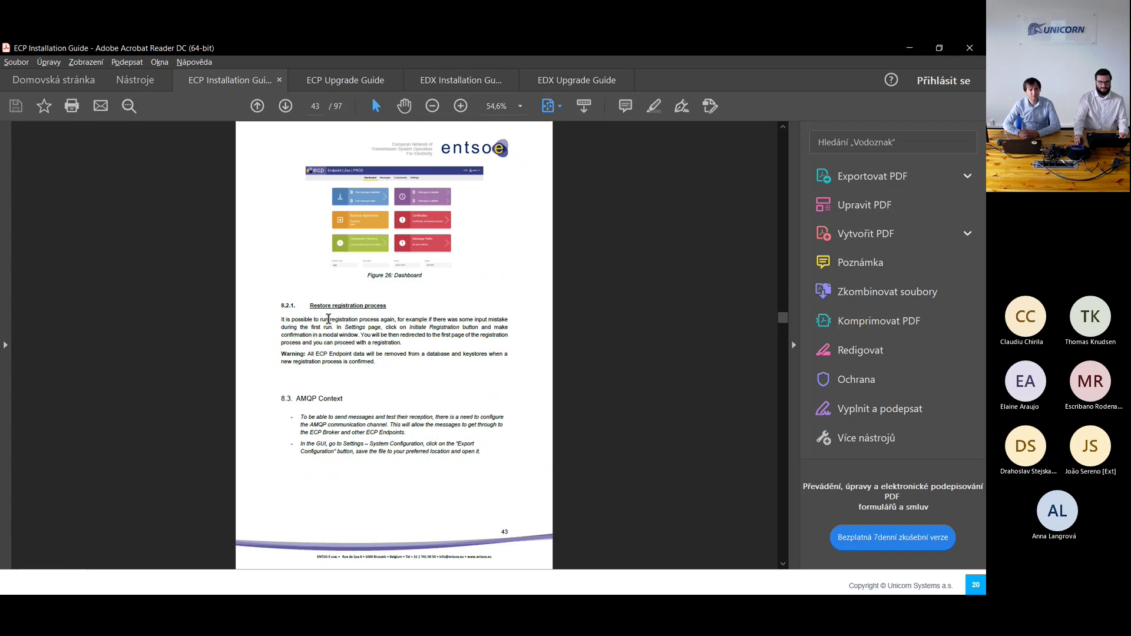
{"action": "scroll", "coordinate": [328, 319], "scroll_direction": "down", "scroll_amount": 1}
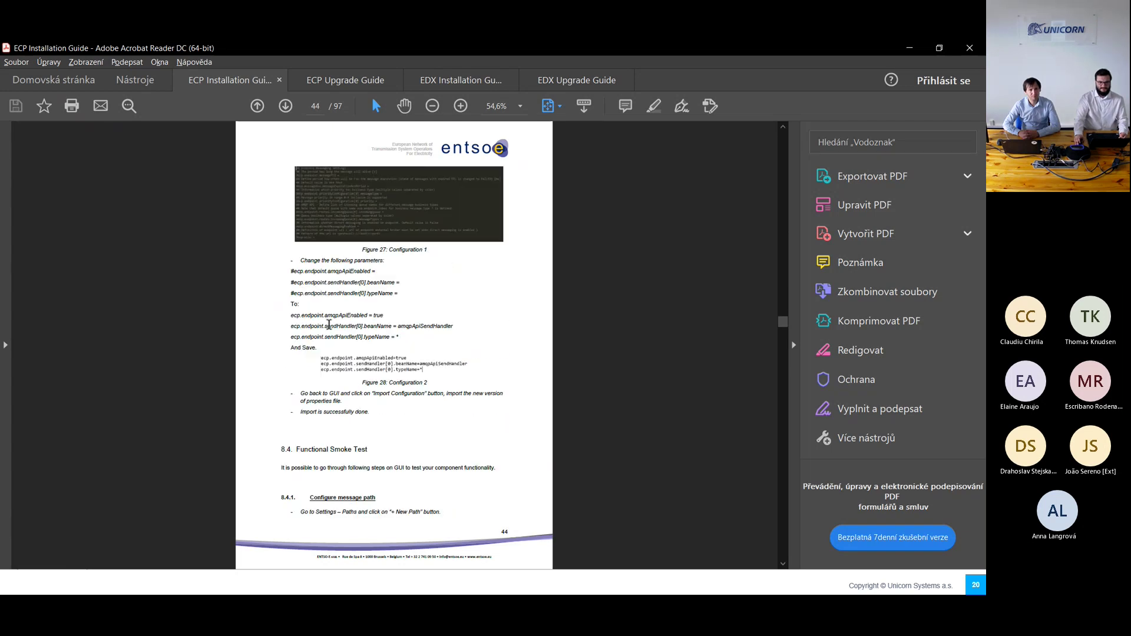
{"action": "scroll", "coordinate": [338, 380], "scroll_direction": "up", "scroll_amount": 1}
{"action": "scroll", "coordinate": [363, 394], "scroll_direction": "down", "scroll_amount": 1}
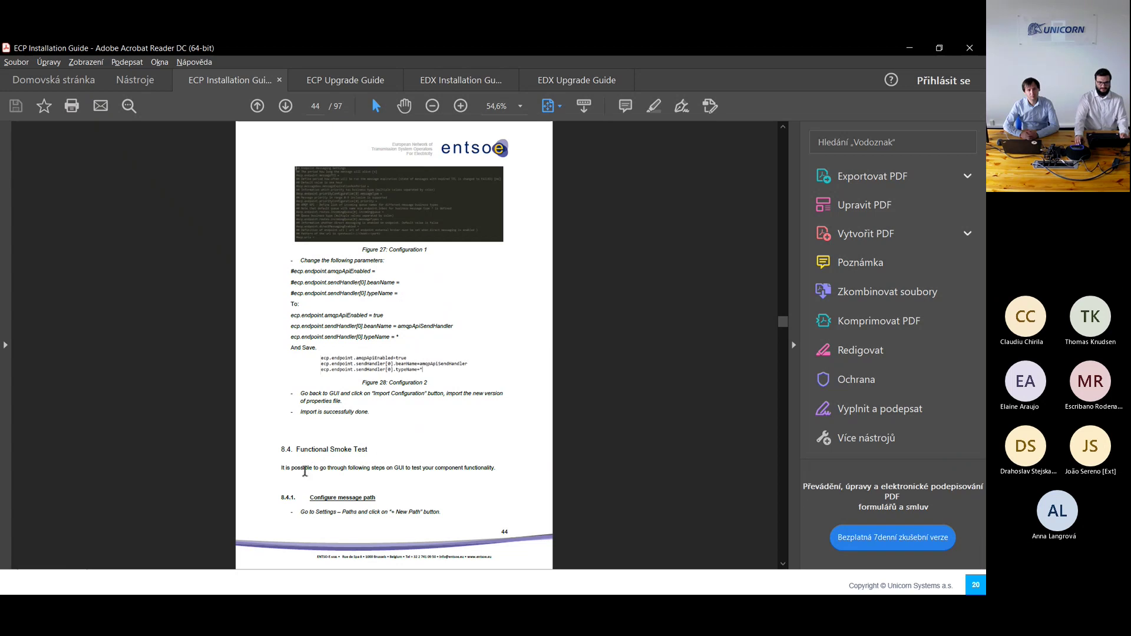
{"action": "scroll", "coordinate": [318, 464], "scroll_direction": "down", "scroll_amount": 1}
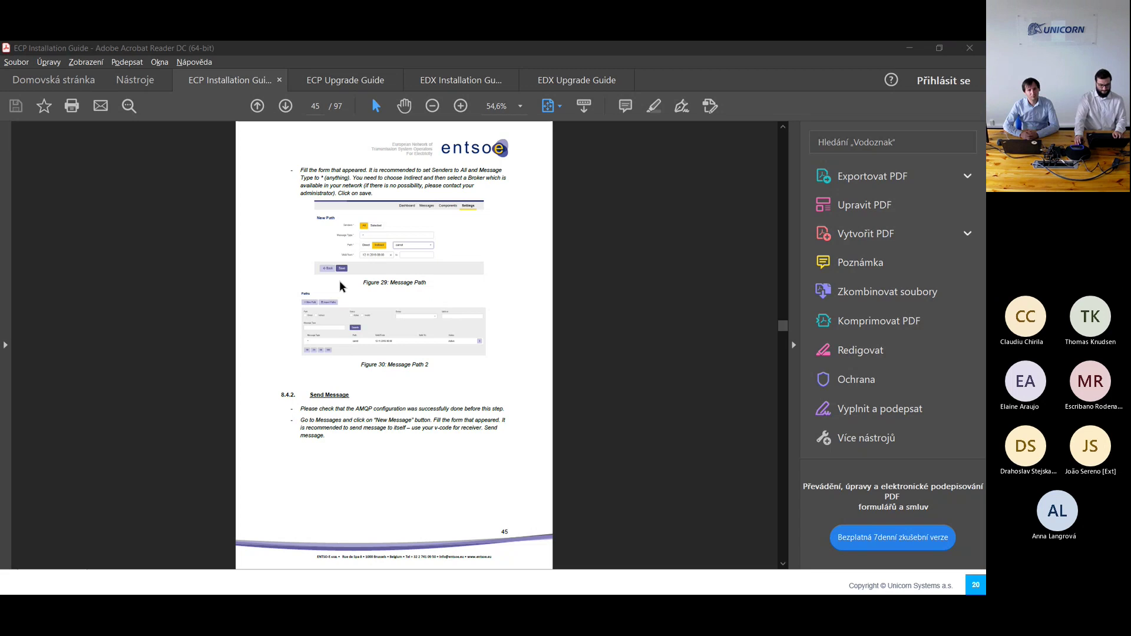
Step: Scroll the ECP Settings page through Paths and Certificates to verify the new gorilla path
{"action": "key", "text": "alt+Tab"}
{"action": "scroll", "coordinate": [304, 309], "scroll_direction": "down", "scroll_amount": 9}
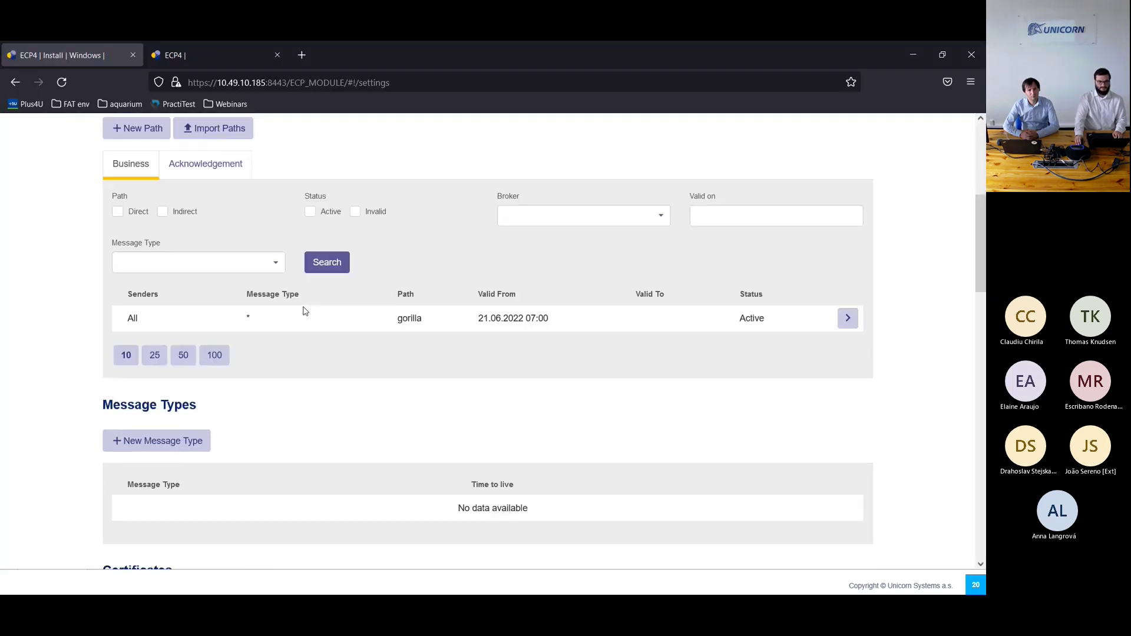
{"action": "scroll", "coordinate": [302, 315], "scroll_direction": "down", "scroll_amount": 4}
{"action": "scroll", "coordinate": [245, 445], "scroll_direction": "down", "scroll_amount": 1}
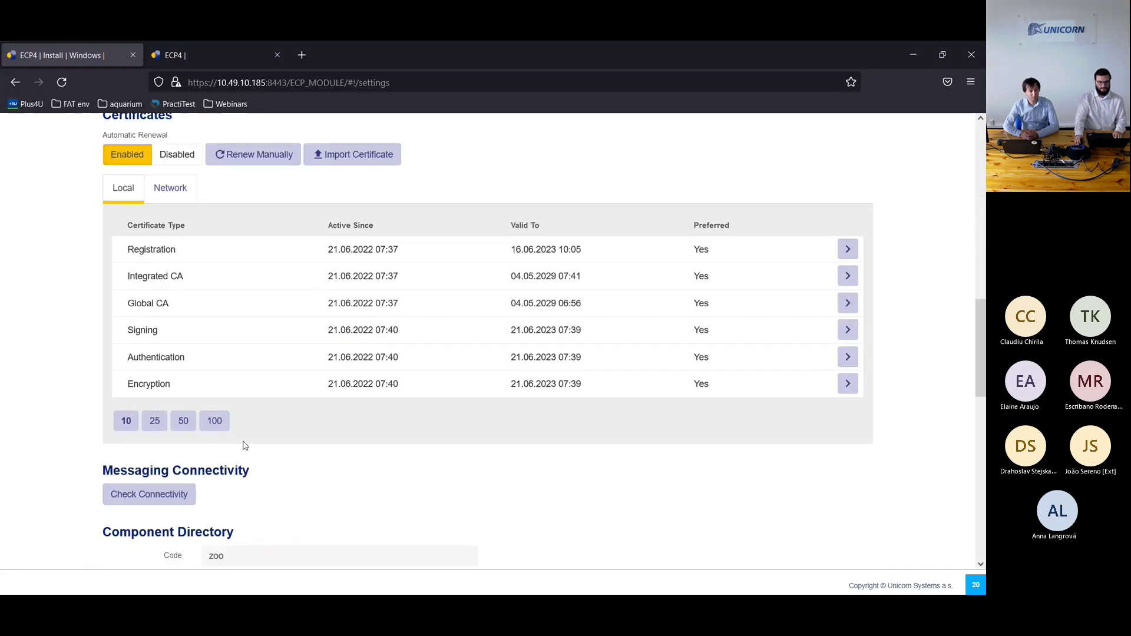
{"action": "scroll", "coordinate": [255, 442], "scroll_direction": "up", "scroll_amount": 3}
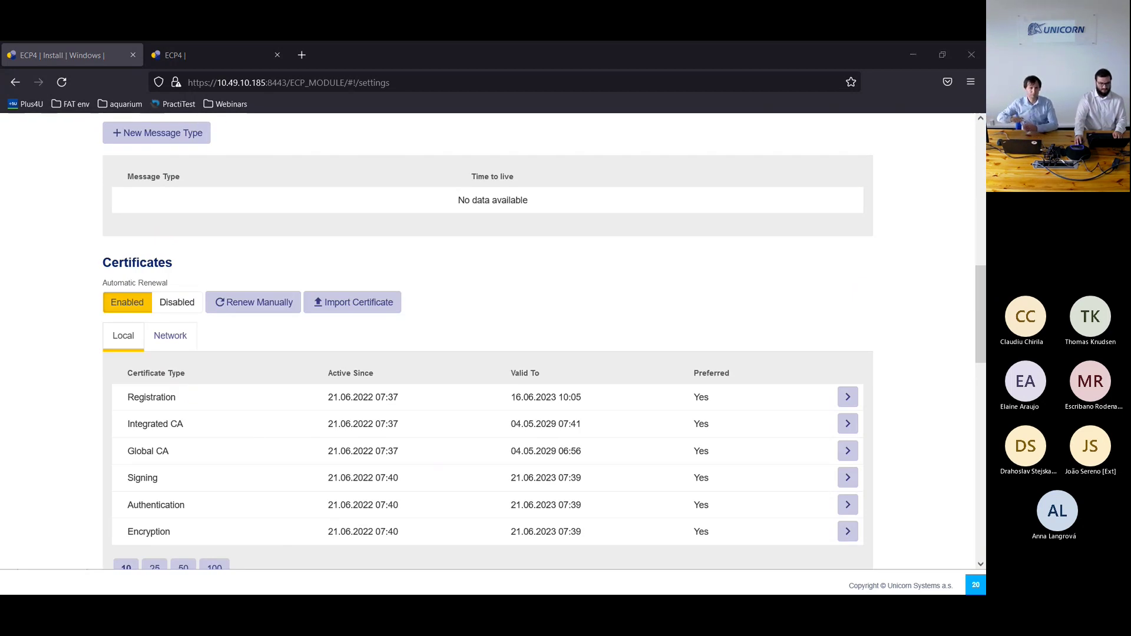
{"action": "key", "text": "alt+Tab"}
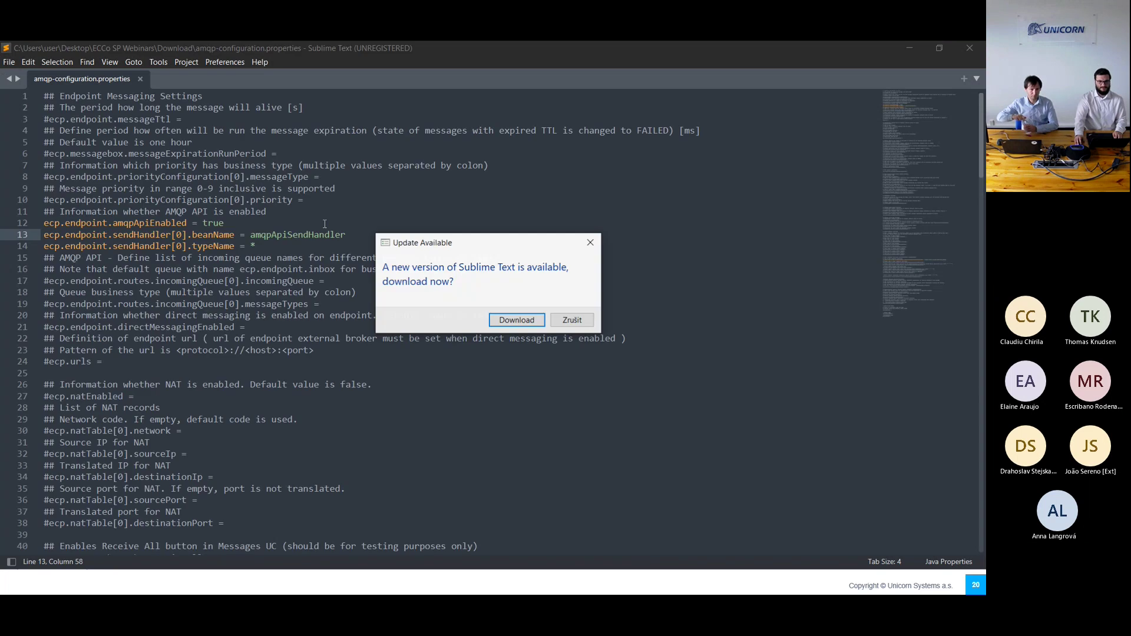
Step: Dismiss the update prompt and review the amqpApiEnabled, amqpApiSendHandler and typeName settings
{"action": "left_click", "coordinate": [572, 322]}
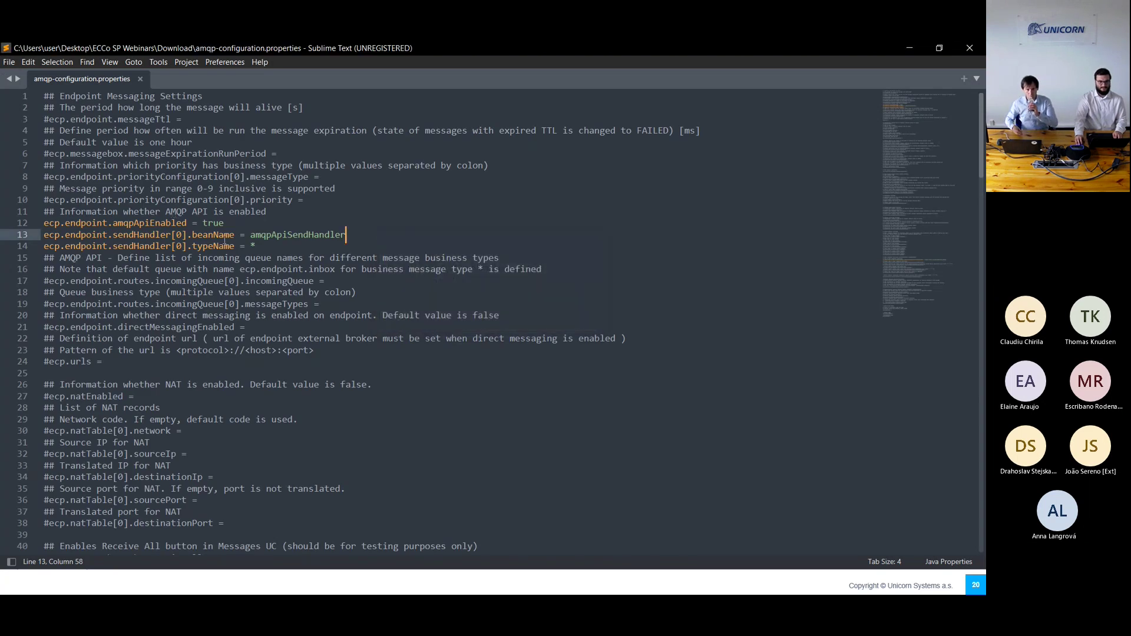
{"action": "left_click_drag", "start_coordinate": [114, 223], "coordinate": [225, 224]}
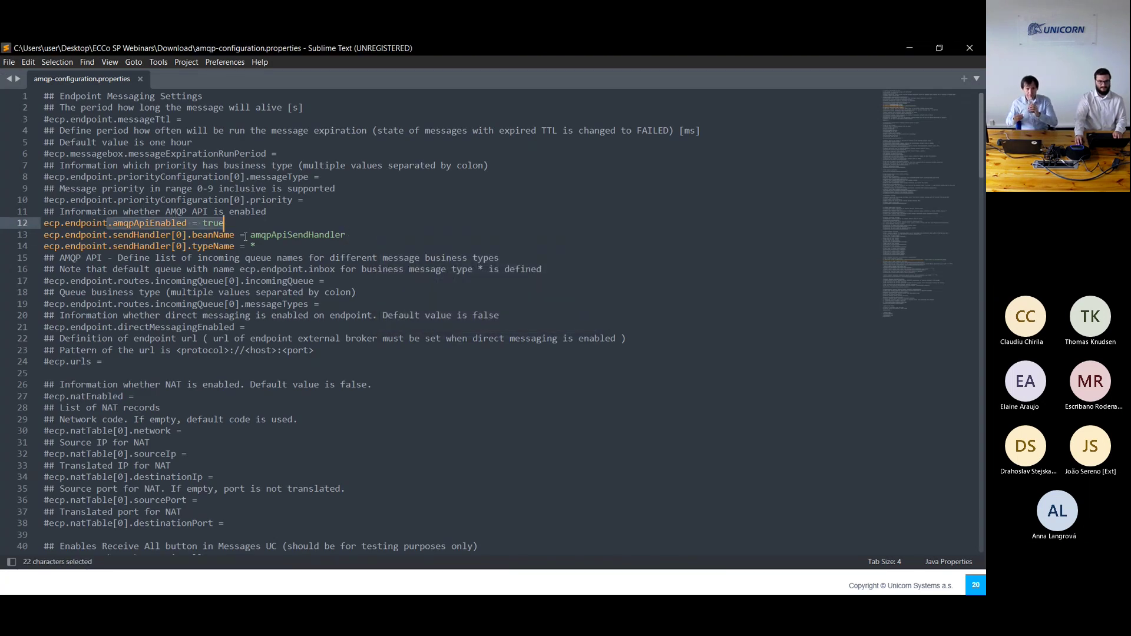
{"action": "left_click", "coordinate": [245, 235]}
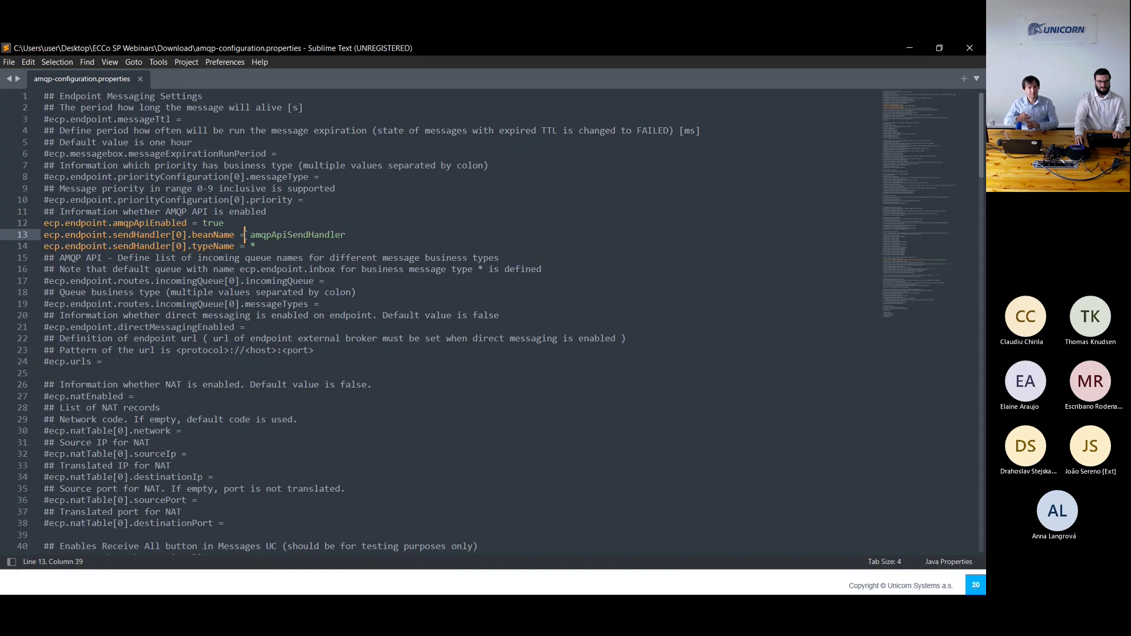
{"action": "left_click_drag", "start_coordinate": [245, 235], "coordinate": [353, 233]}
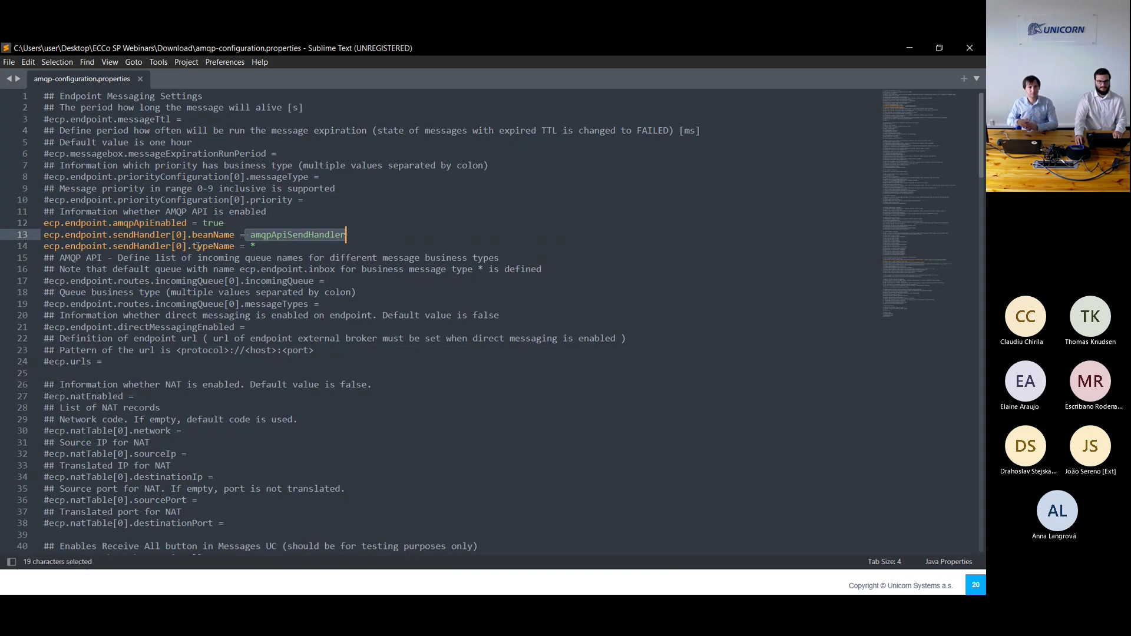
{"action": "left_click_drag", "start_coordinate": [245, 246], "coordinate": [263, 248]}
{"action": "key", "text": "Right"}
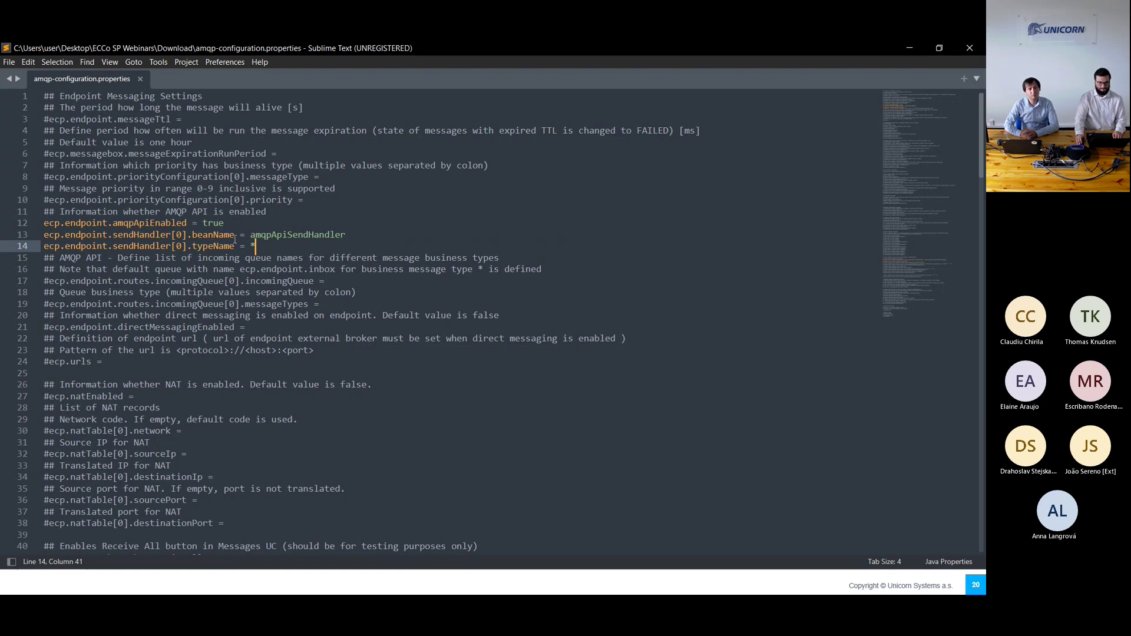
{"action": "scroll", "coordinate": [235, 239], "scroll_direction": "down", "scroll_amount": 20}
{"action": "scroll", "coordinate": [227, 247], "scroll_direction": "down", "scroll_amount": 20}
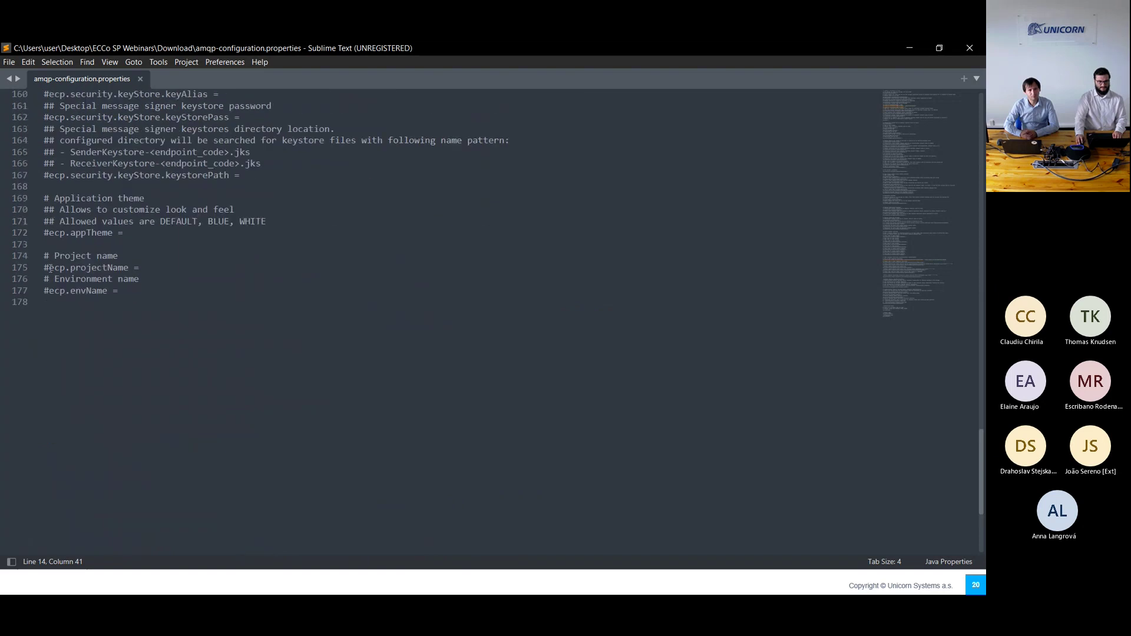
Step: Uncomment ecp.projectName and ecp.envName, set them to Install and Windows, save, and close Sublime Text
{"action": "left_click", "coordinate": [49, 269]}
{"action": "key", "text": "BackSpace"}
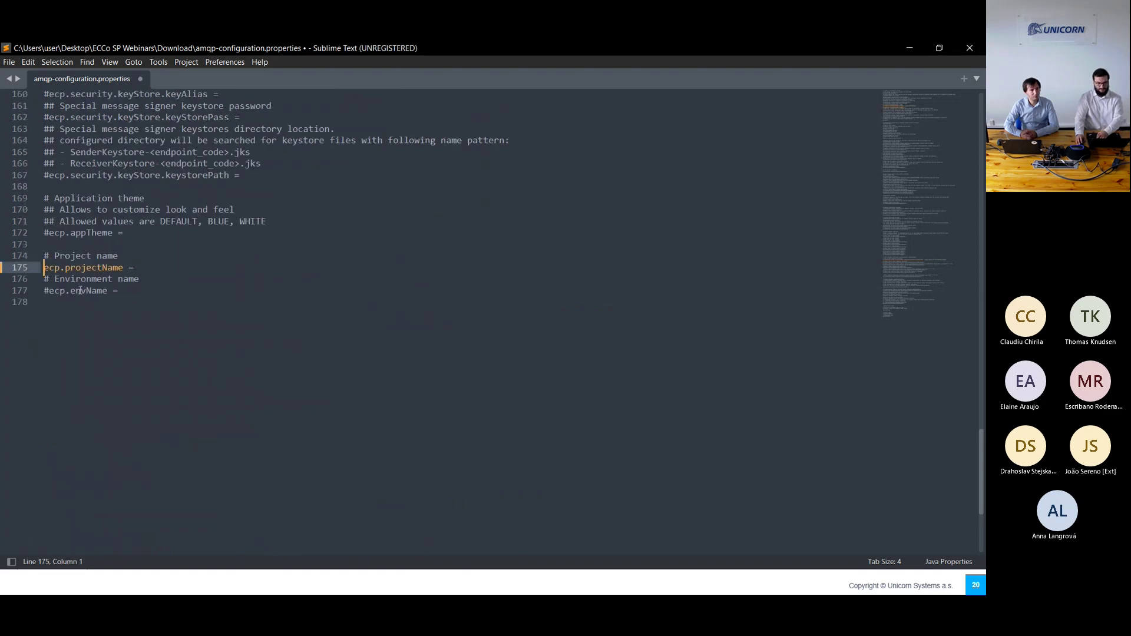
{"action": "key", "text": "Down"}
{"action": "key", "text": "Down"}
{"action": "key", "text": "BackSpace"}
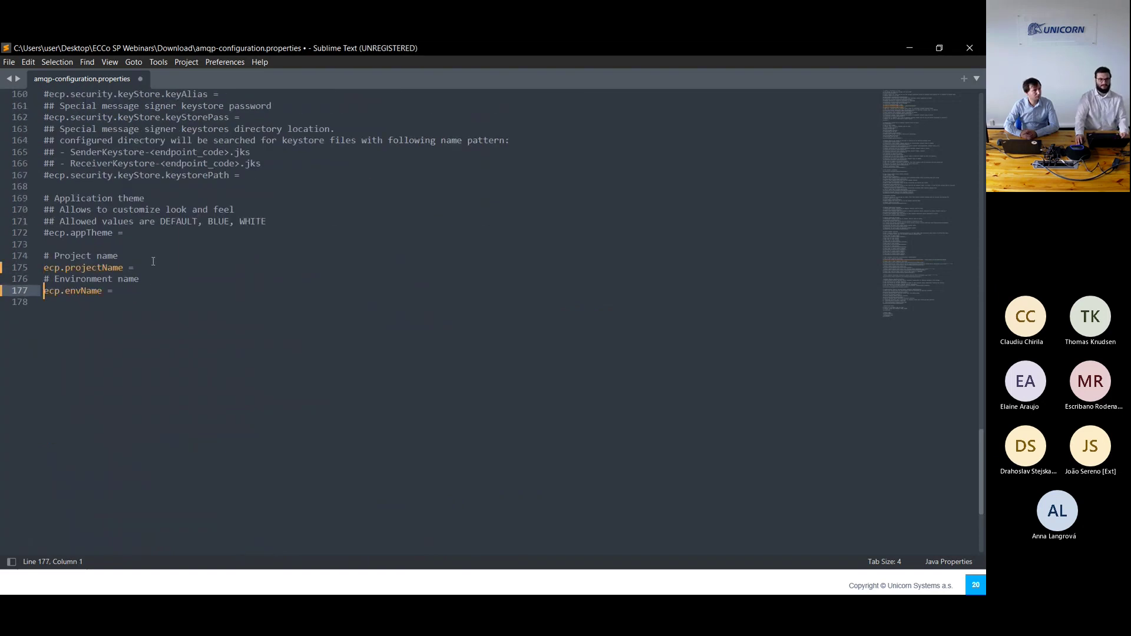
{"action": "left_click", "coordinate": [148, 271]}
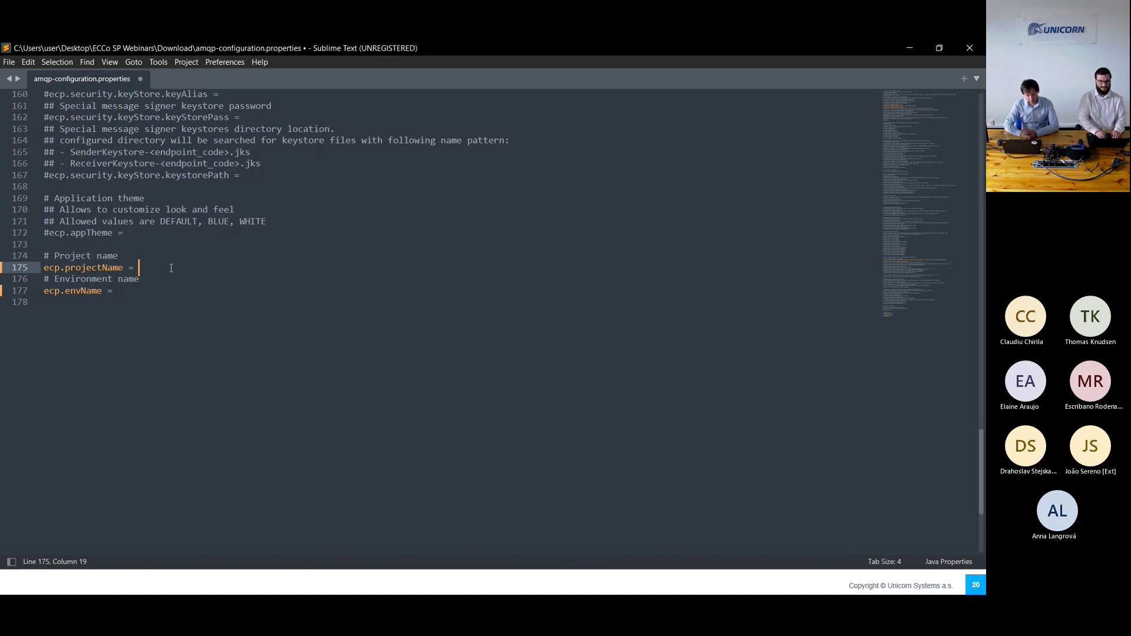
{"action": "type", "text": "I"}
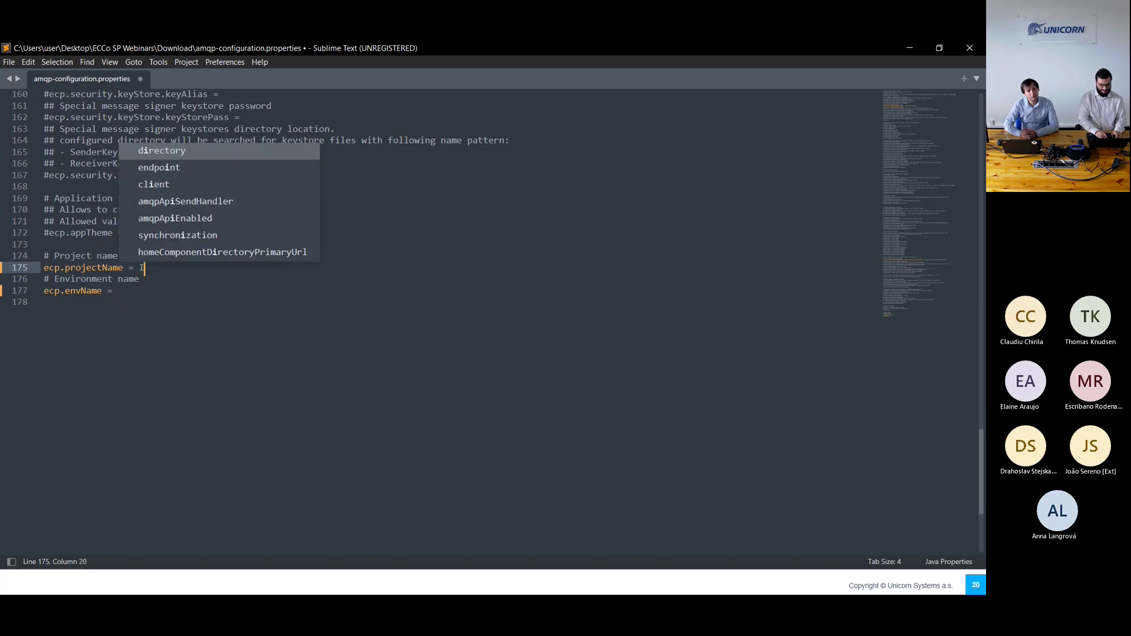
{"action": "type", "text": "nstall"}
{"action": "key", "text": "Down"}
{"action": "key", "text": "Down"}
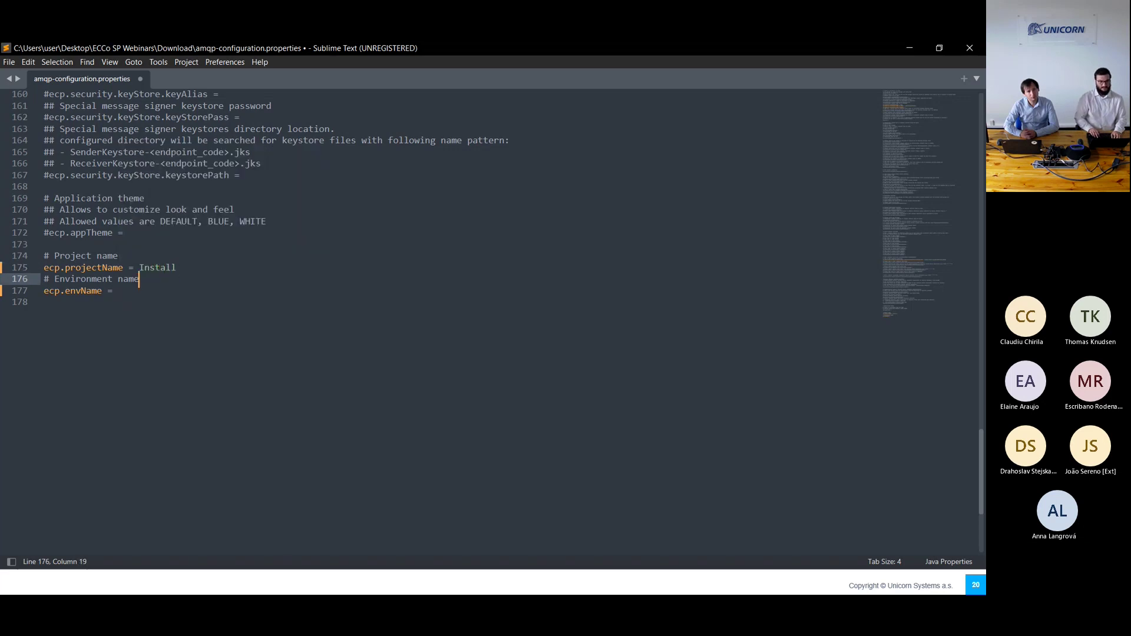
{"action": "type", "text": "Windows"}
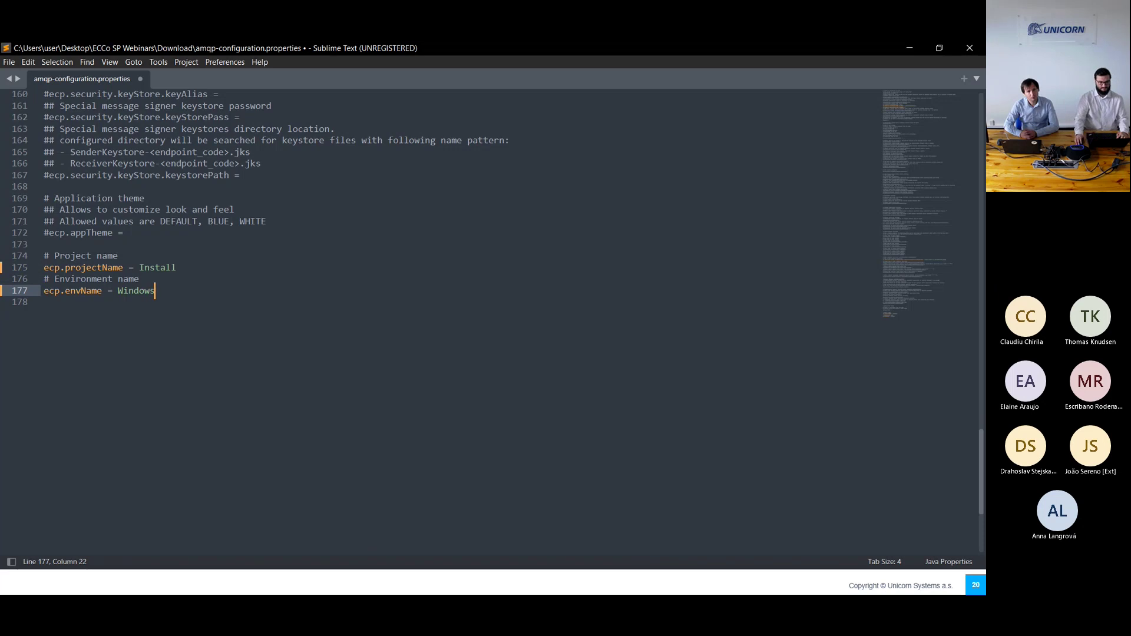
{"action": "key", "text": "ctrl+s"}
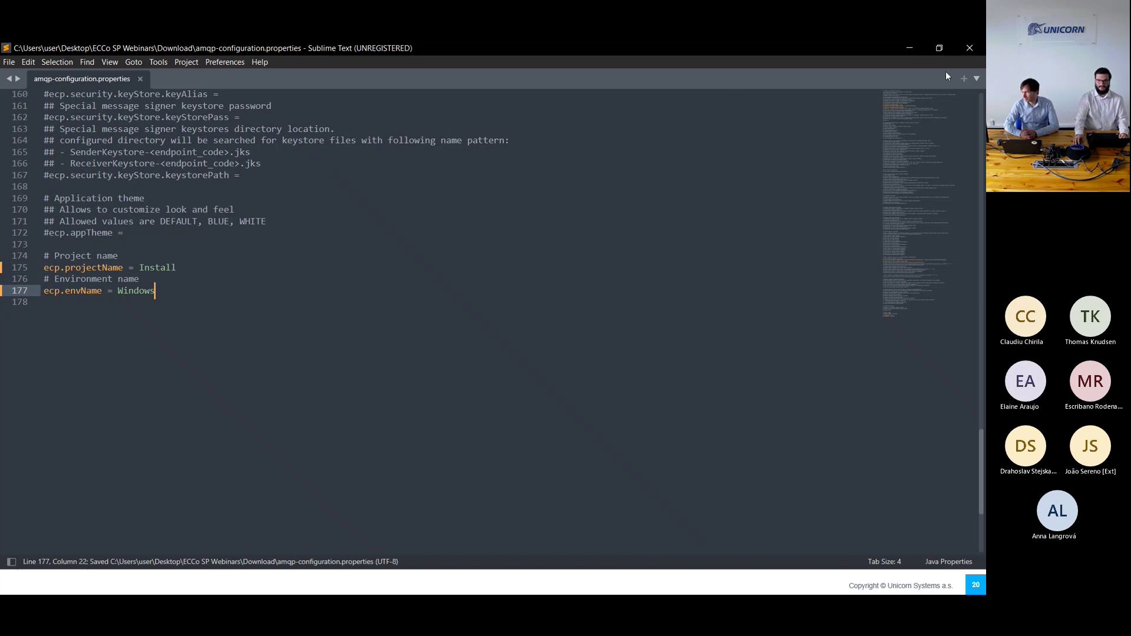
{"action": "left_click", "coordinate": [966, 48]}
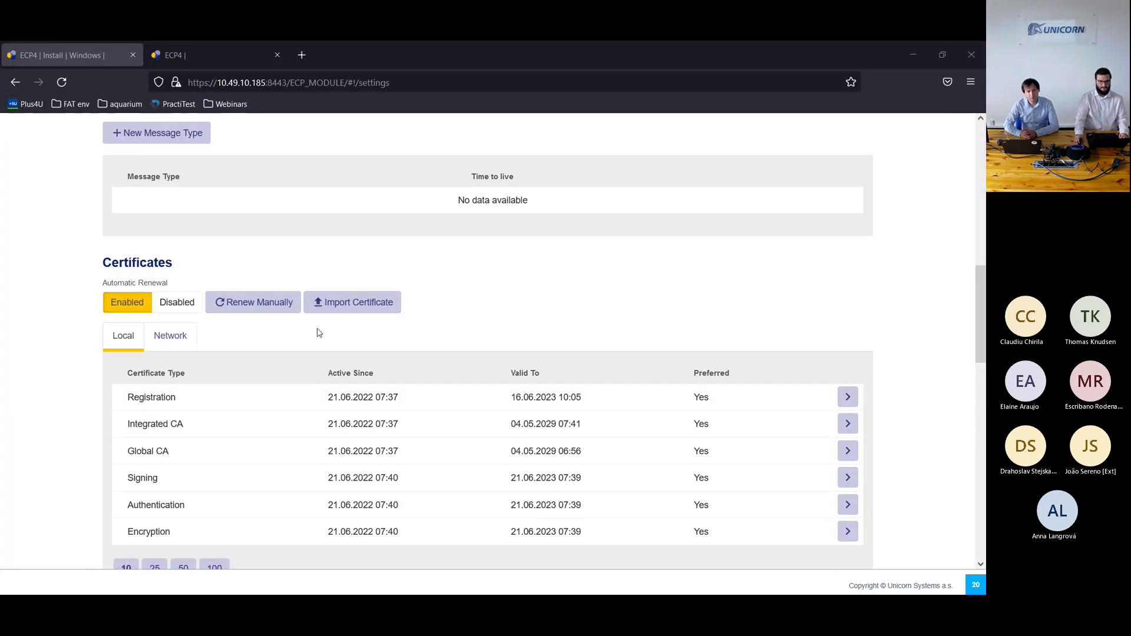
Step: Import amqp-configuration.properties from ECCo SP Webinars\Download via System Configuration, then view the Dashboard
{"action": "scroll", "coordinate": [296, 353], "scroll_direction": "down", "scroll_amount": 7}
{"action": "left_click", "coordinate": [281, 419]}
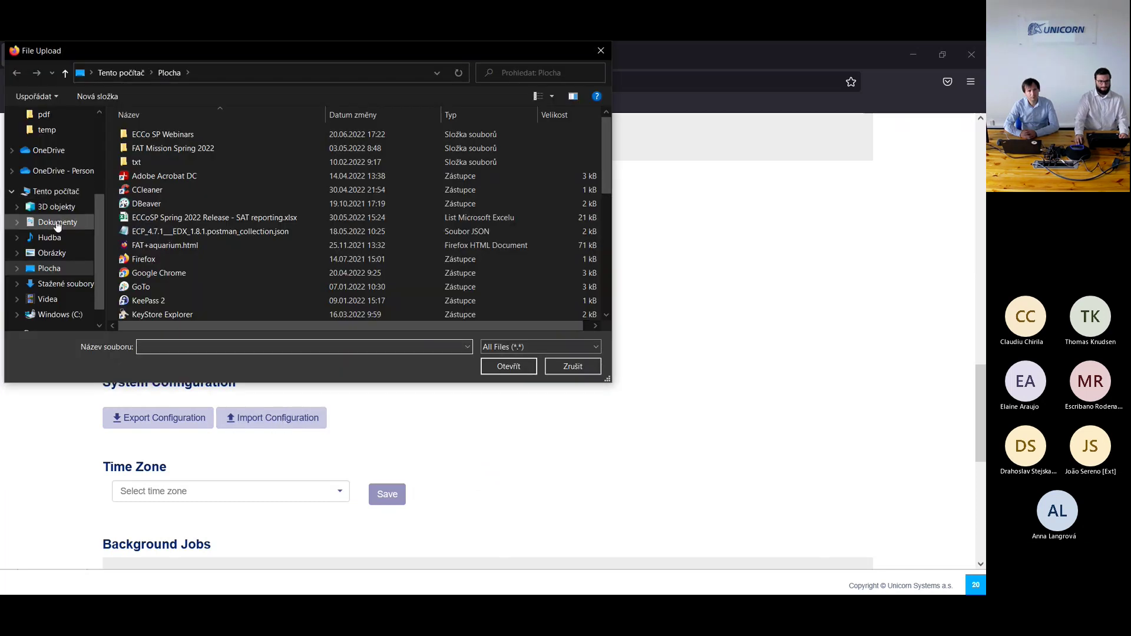
{"action": "left_click", "coordinate": [209, 136]}
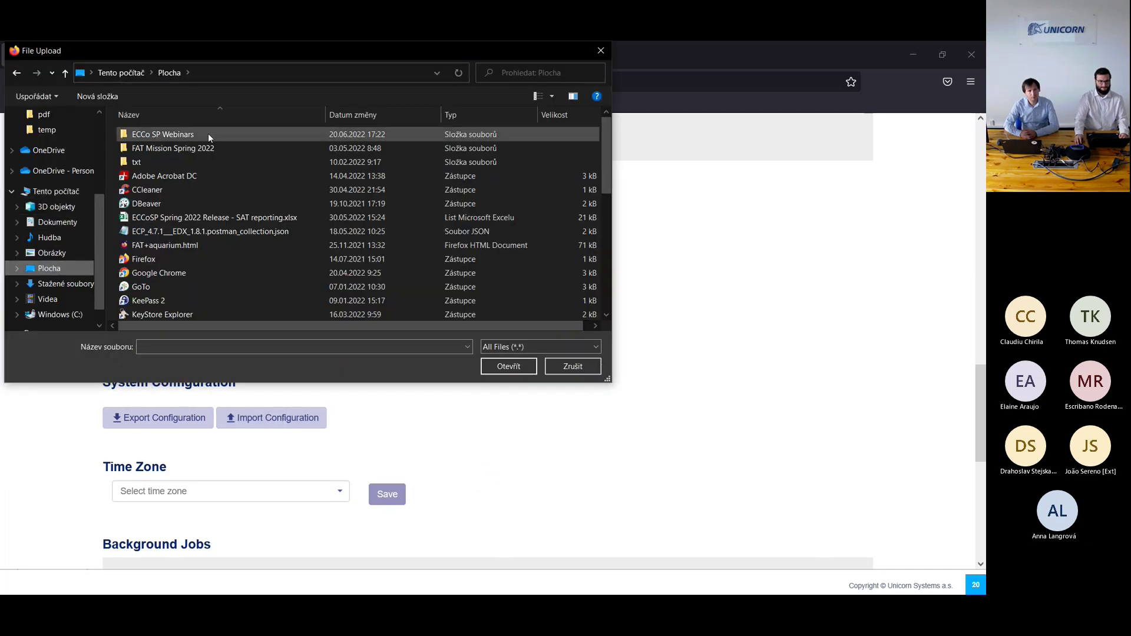
{"action": "double_click", "coordinate": [199, 136]}
{"action": "double_click", "coordinate": [175, 149]}
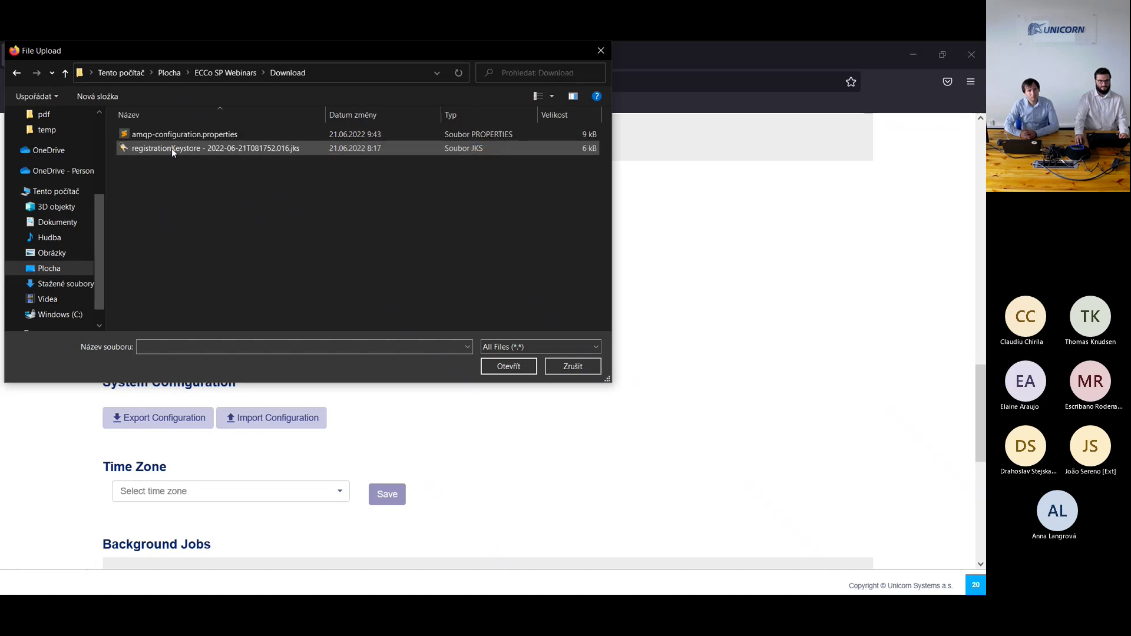
{"action": "left_click", "coordinate": [173, 138]}
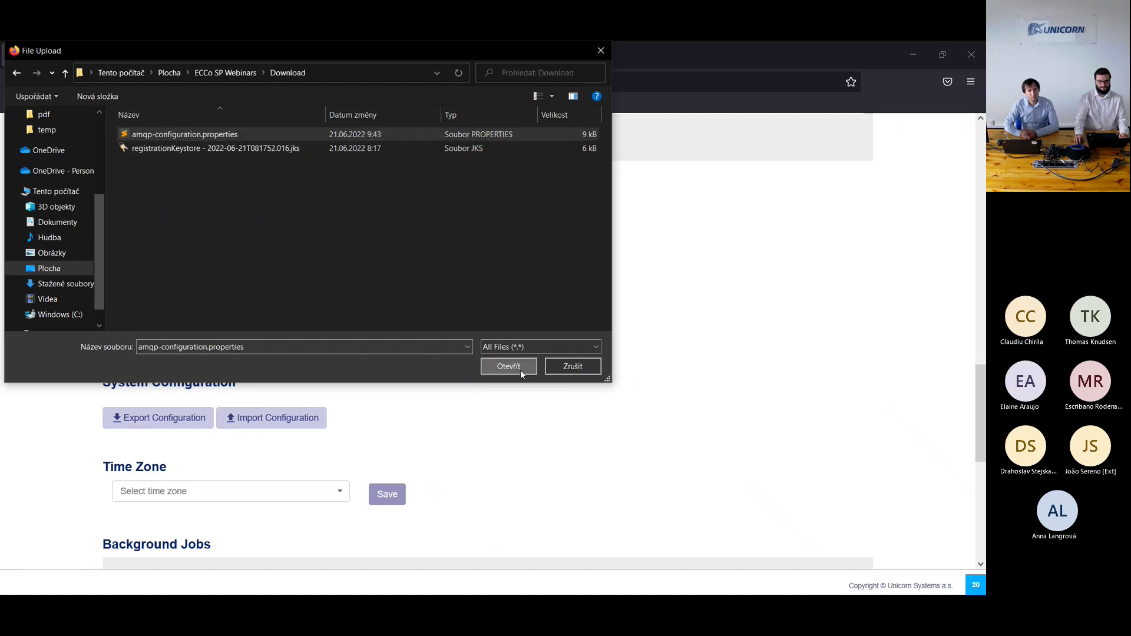
{"action": "left_click", "coordinate": [509, 366]}
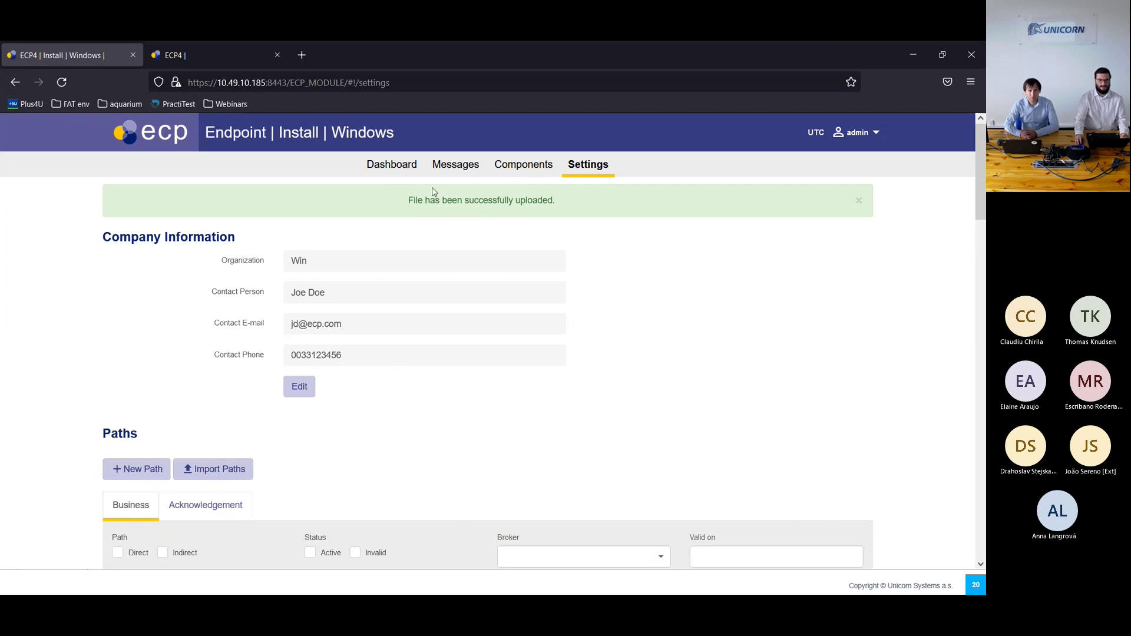
{"action": "left_click", "coordinate": [405, 174]}
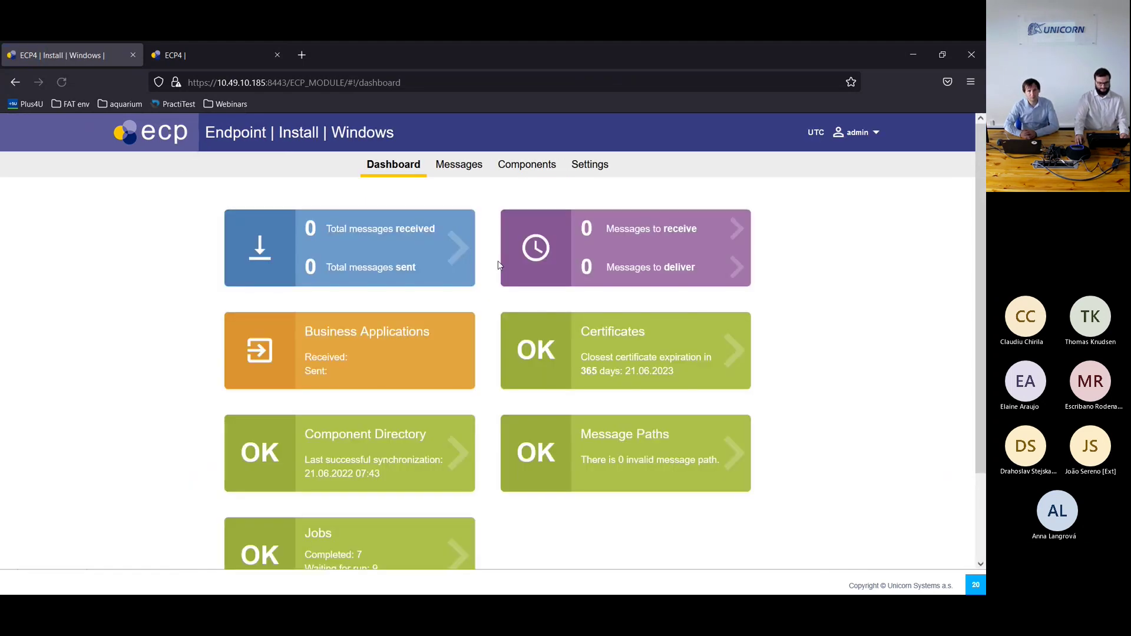
Step: Send a message of type test to cheetah - Win with the registrationKeystore file attached
{"action": "left_click", "coordinate": [450, 172]}
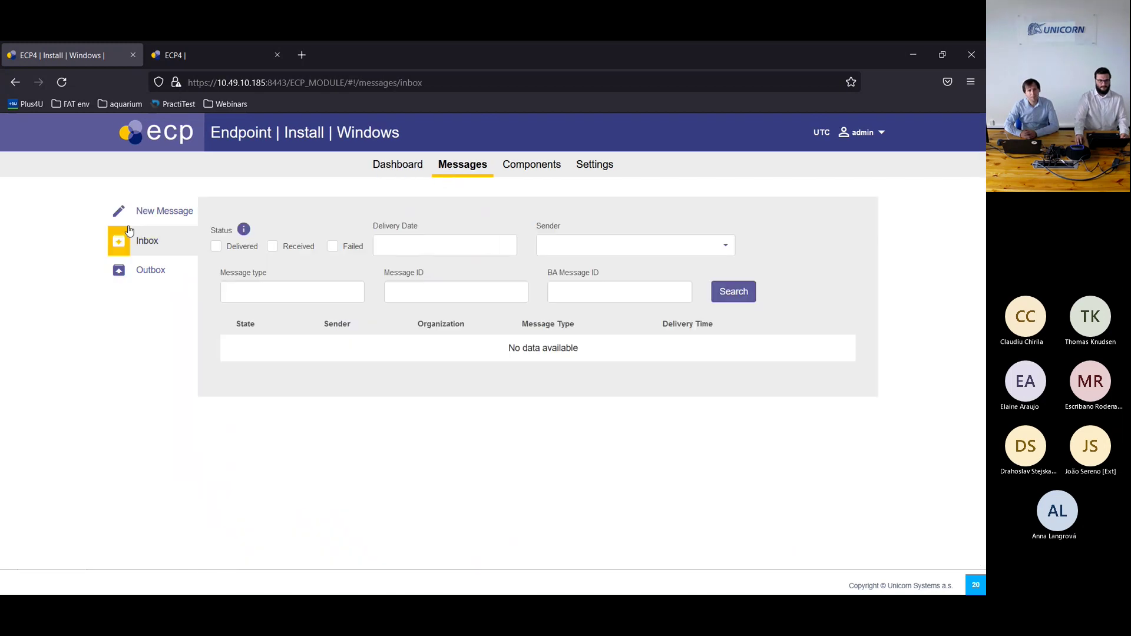
{"action": "left_click", "coordinate": [147, 211]}
{"action": "left_click", "coordinate": [423, 243]}
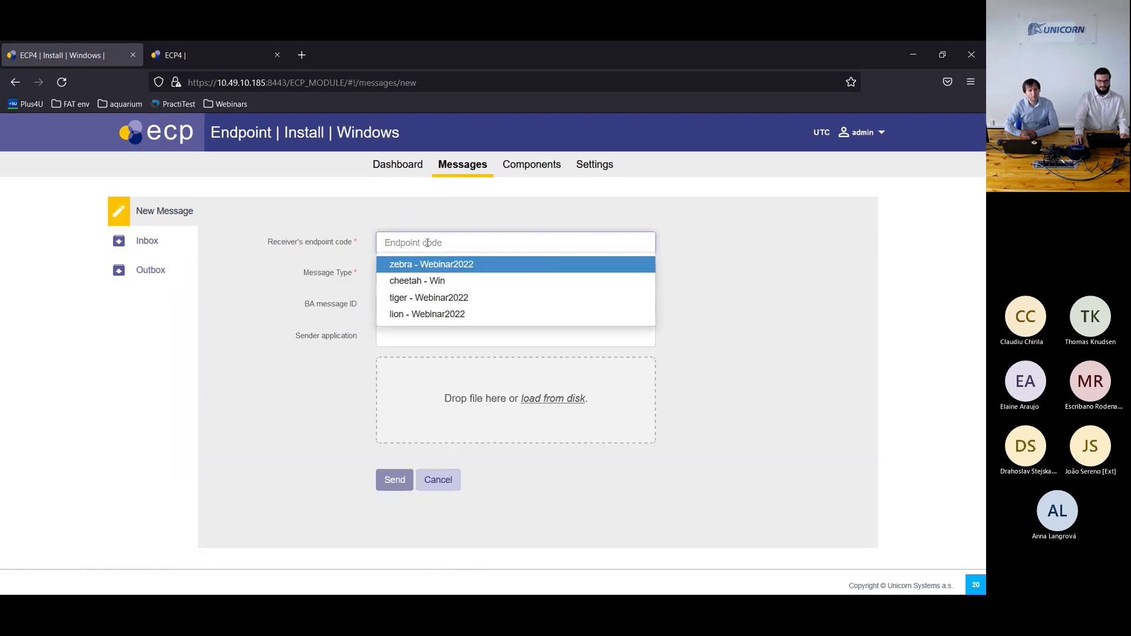
{"action": "left_click", "coordinate": [434, 280]}
{"action": "left_click", "coordinate": [436, 273]}
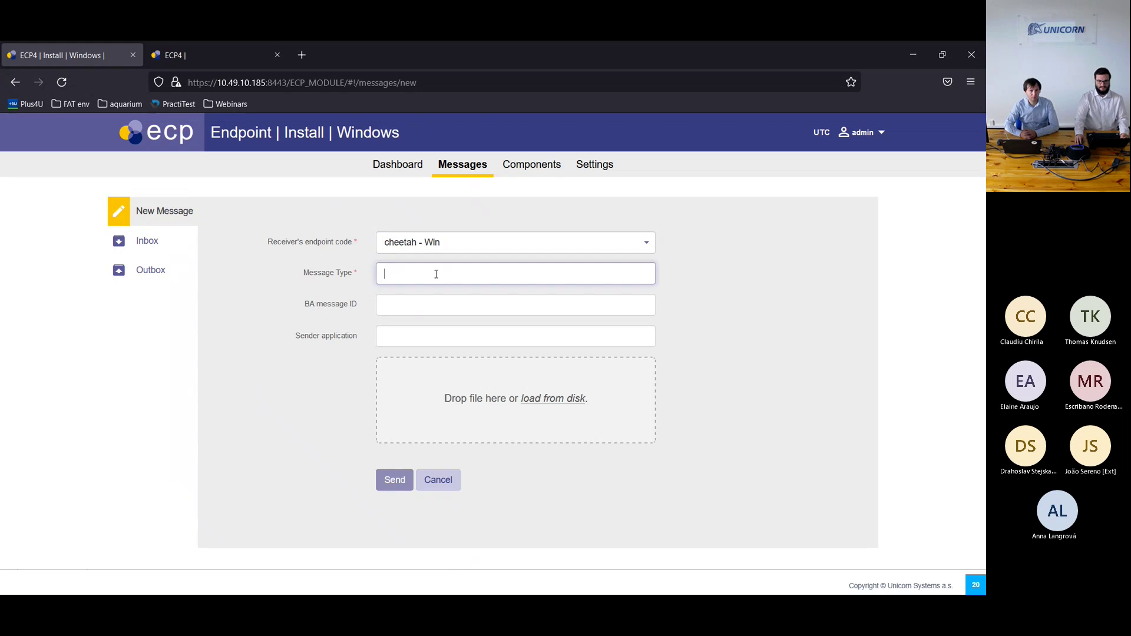
{"action": "type", "text": "test"}
{"action": "left_click", "coordinate": [412, 293]}
{"action": "left_click", "coordinate": [436, 395]}
{"action": "left_click", "coordinate": [176, 148]}
{"action": "left_click", "coordinate": [508, 366]}
{"action": "left_click", "coordinate": [399, 480]}
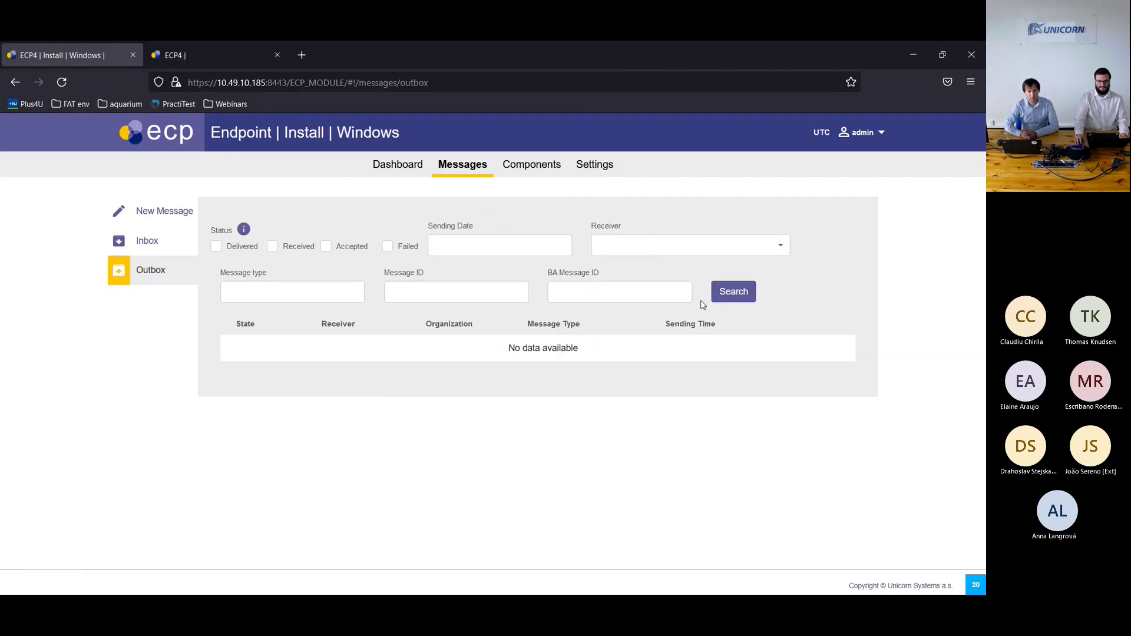
Step: Search the Outbox to list the sent test message, glancing at the installation slide
{"action": "left_click", "coordinate": [729, 298]}
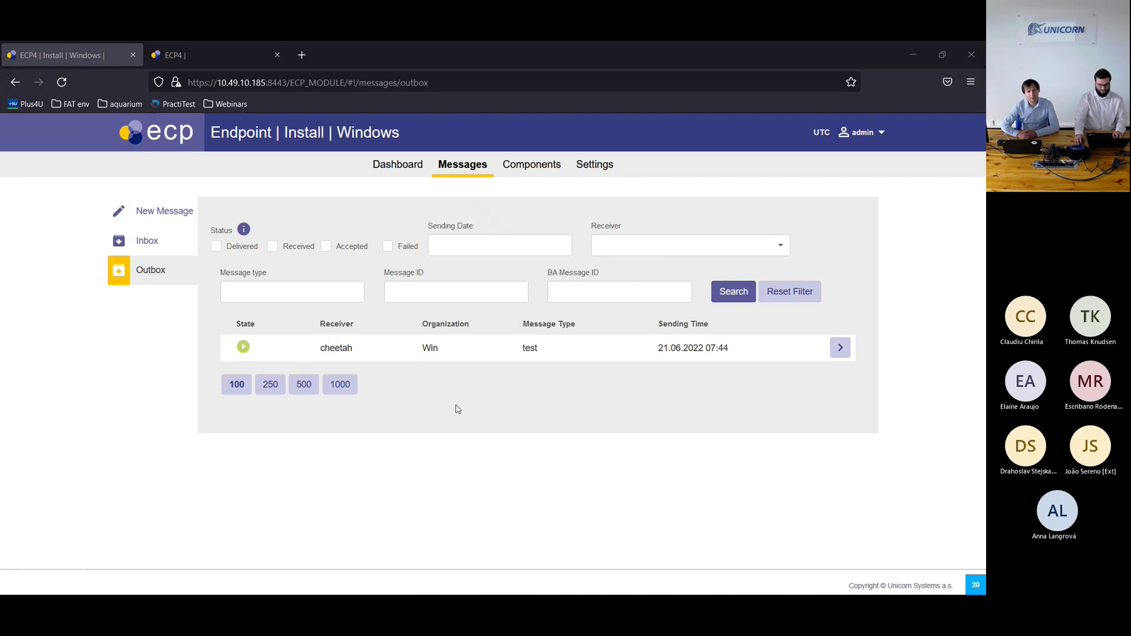
{"action": "key", "text": "alt+Tab"}
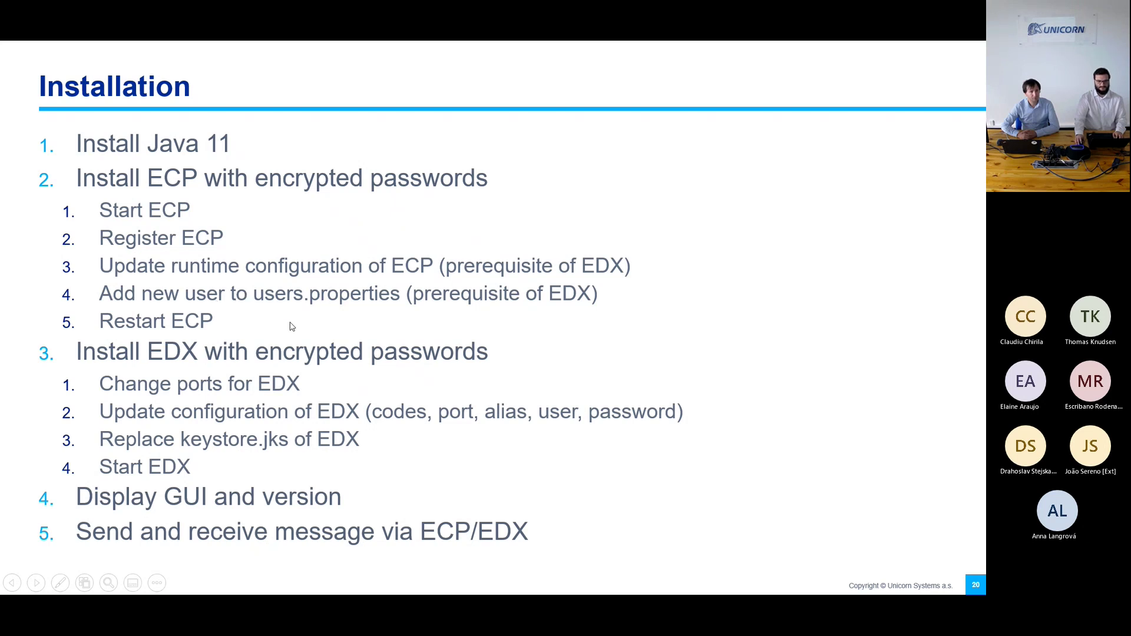
{"action": "key", "text": "alt+Tab"}
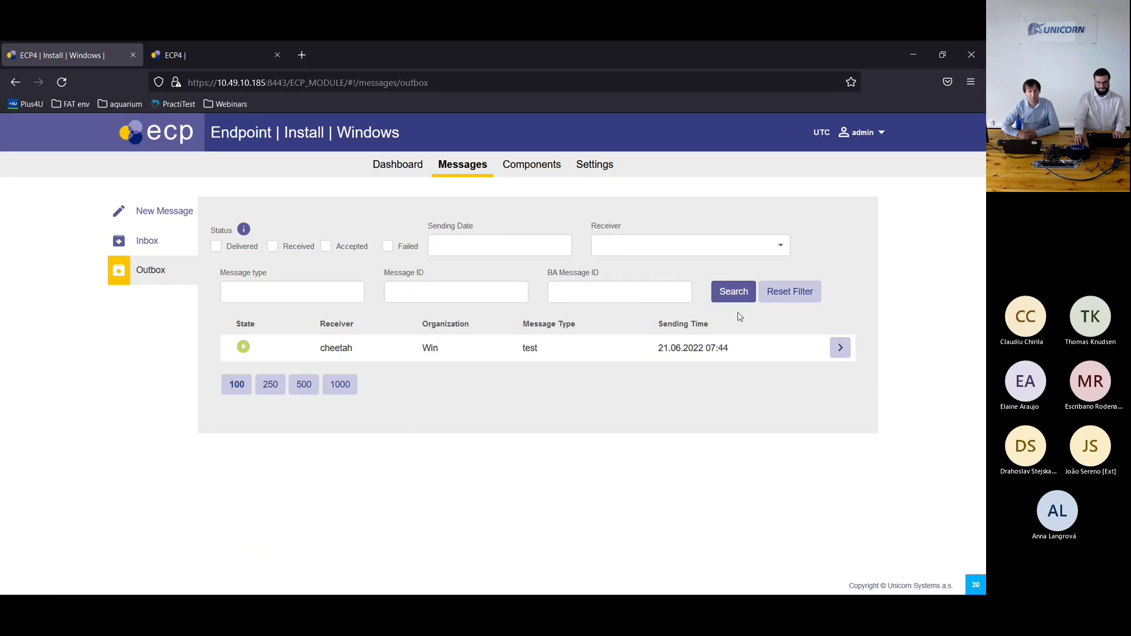
Step: Reload the Dashboard to refresh its figures and check the Outbox
{"action": "left_click", "coordinate": [392, 167]}
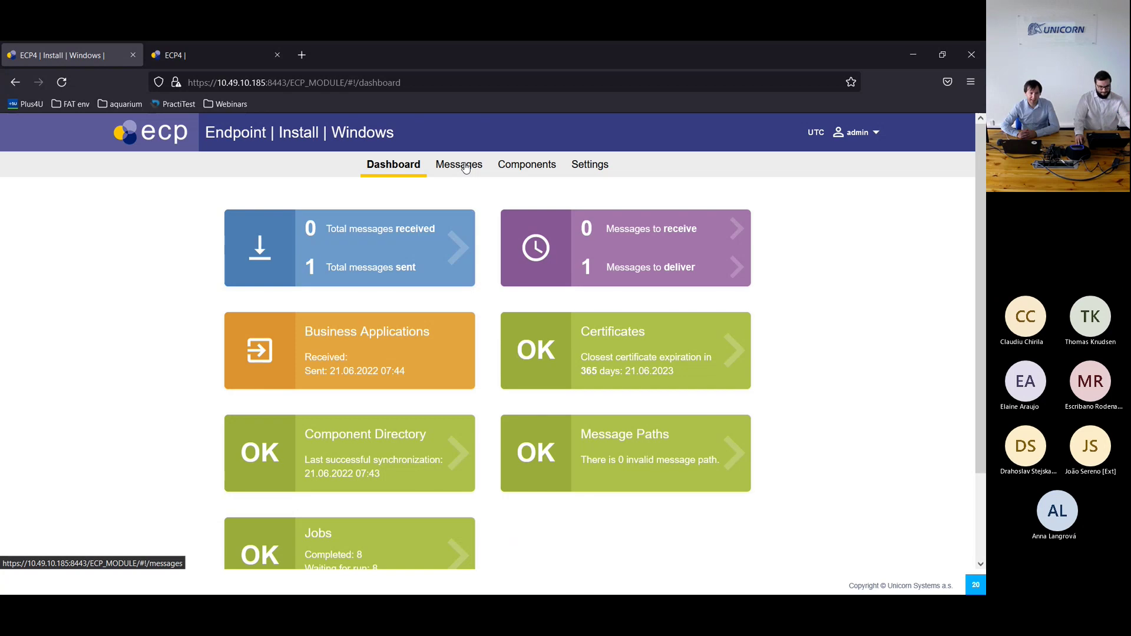
{"action": "left_click", "coordinate": [62, 82]}
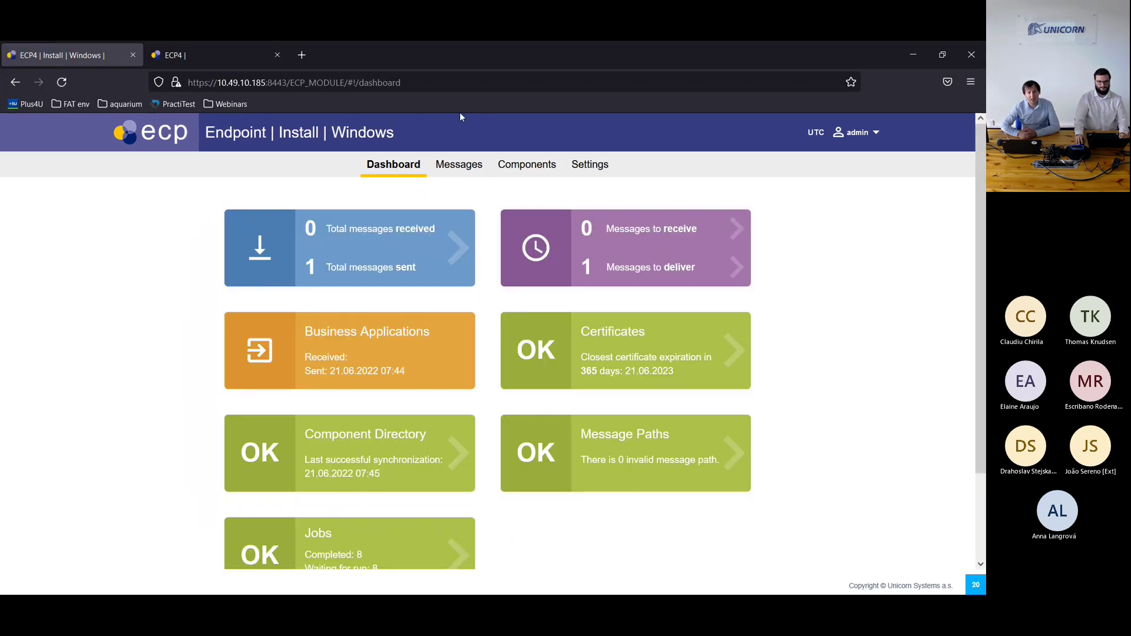
{"action": "left_click", "coordinate": [453, 176]}
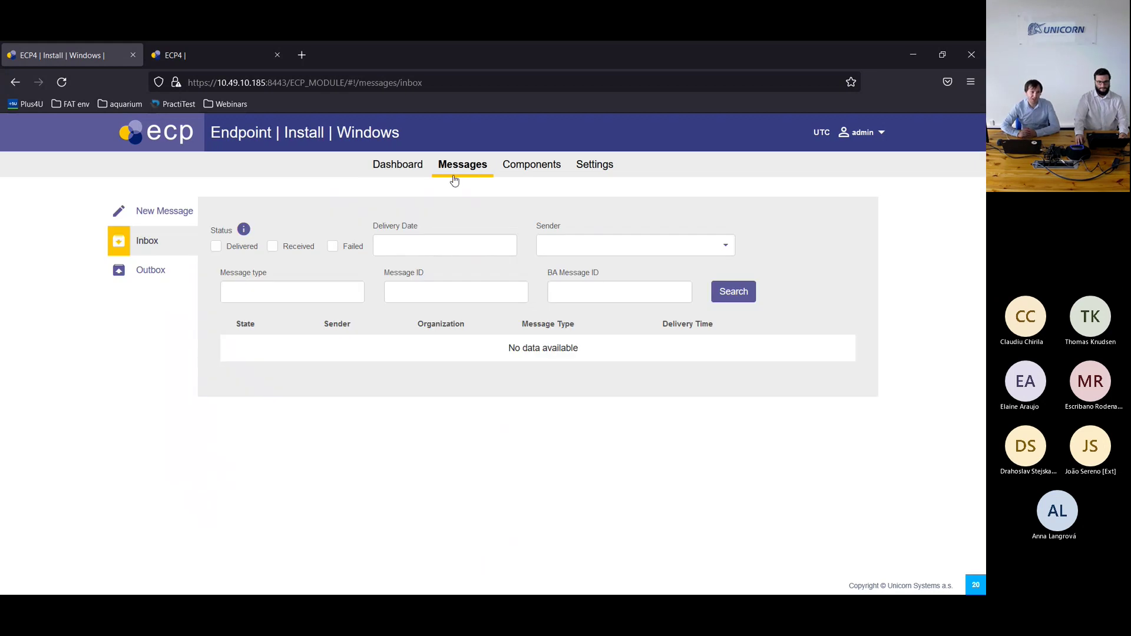
{"action": "left_click", "coordinate": [138, 266]}
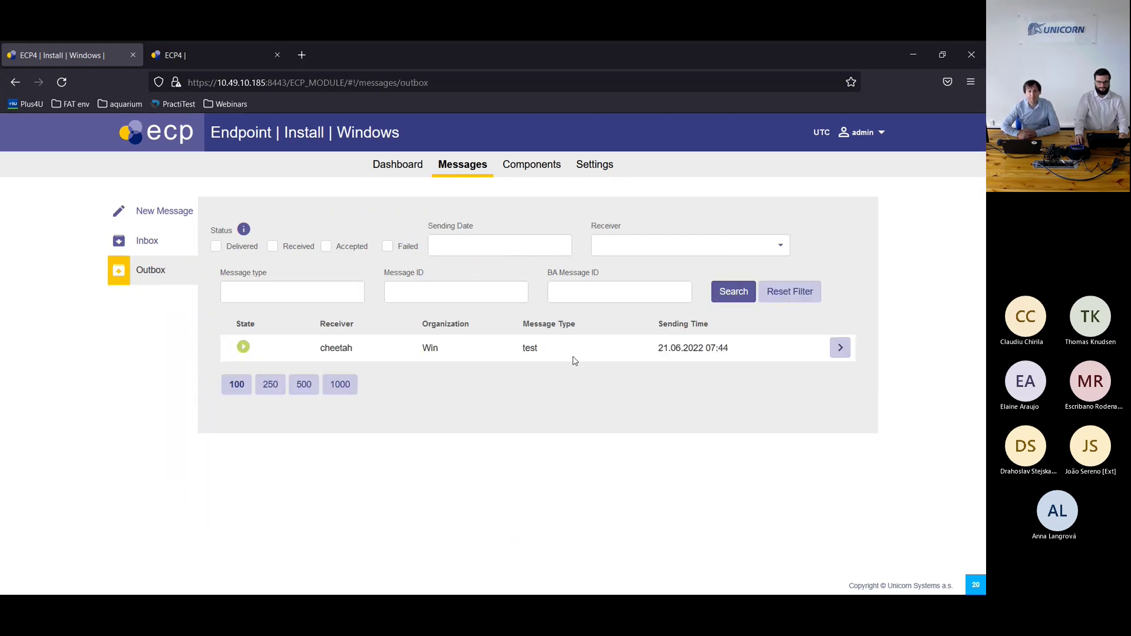
Step: Send another test-type message to cheetah - Win with the registrationKeystore file attached
{"action": "left_click", "coordinate": [155, 211]}
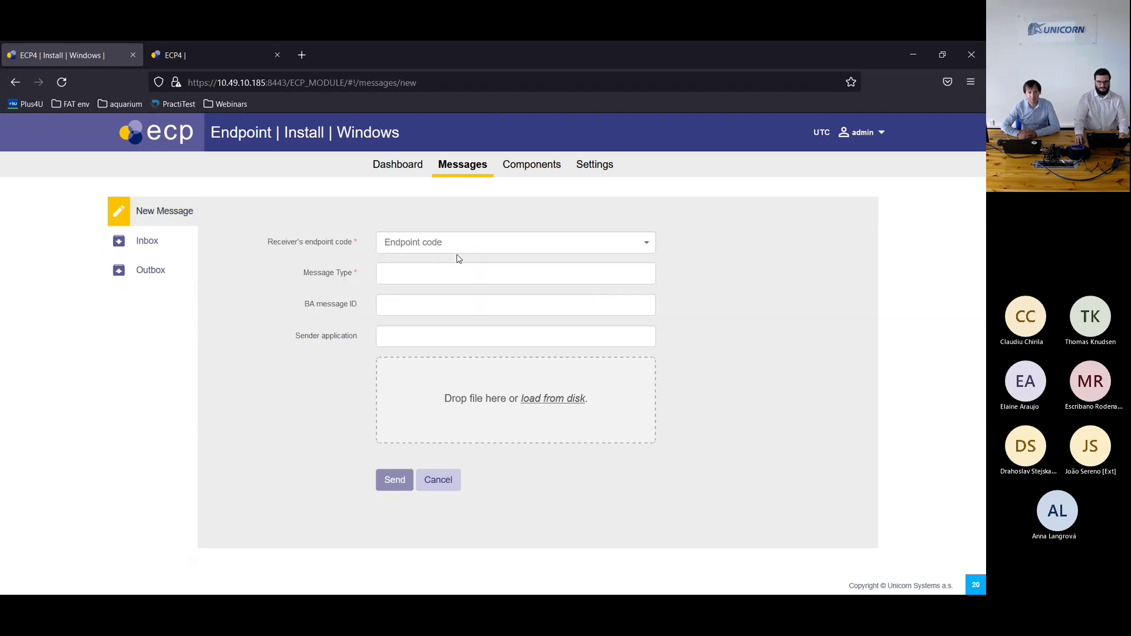
{"action": "left_click", "coordinate": [451, 244]}
{"action": "left_click", "coordinate": [414, 277]}
{"action": "left_click", "coordinate": [414, 273]}
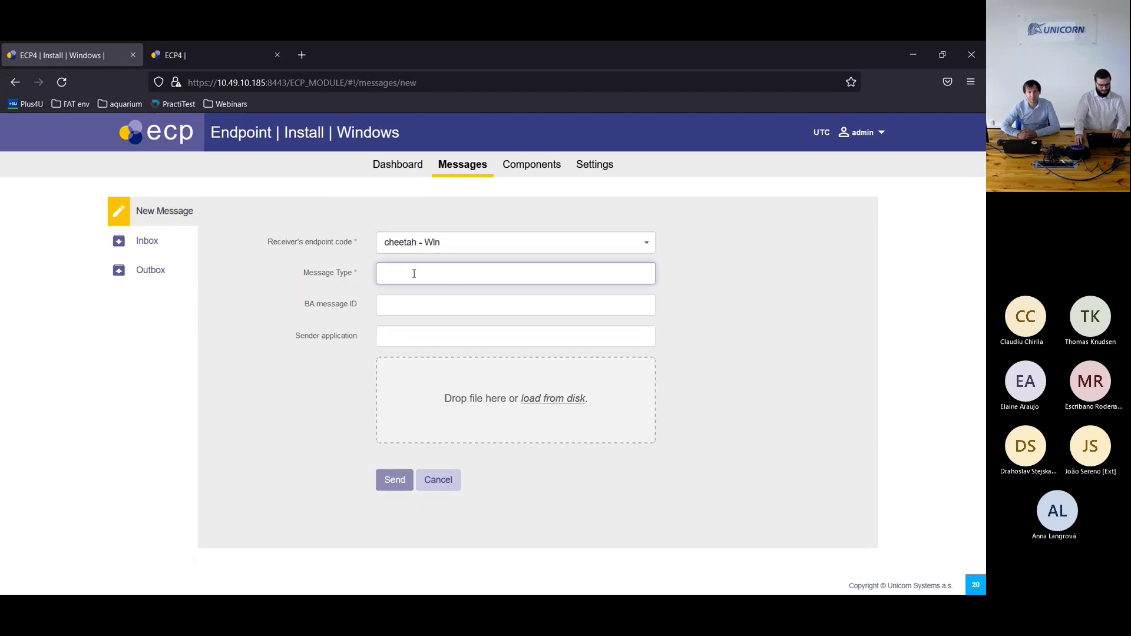
{"action": "type", "text": "test"}
{"action": "left_click", "coordinate": [404, 291]}
{"action": "left_click", "coordinate": [396, 369]}
{"action": "left_click", "coordinate": [154, 148]}
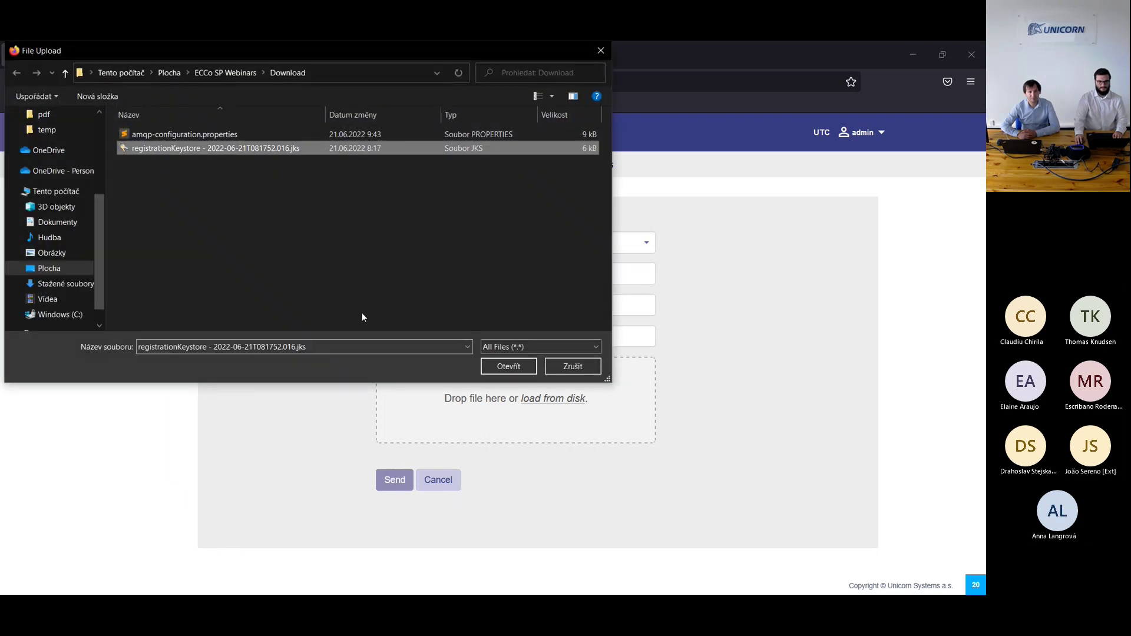
{"action": "left_click", "coordinate": [496, 364]}
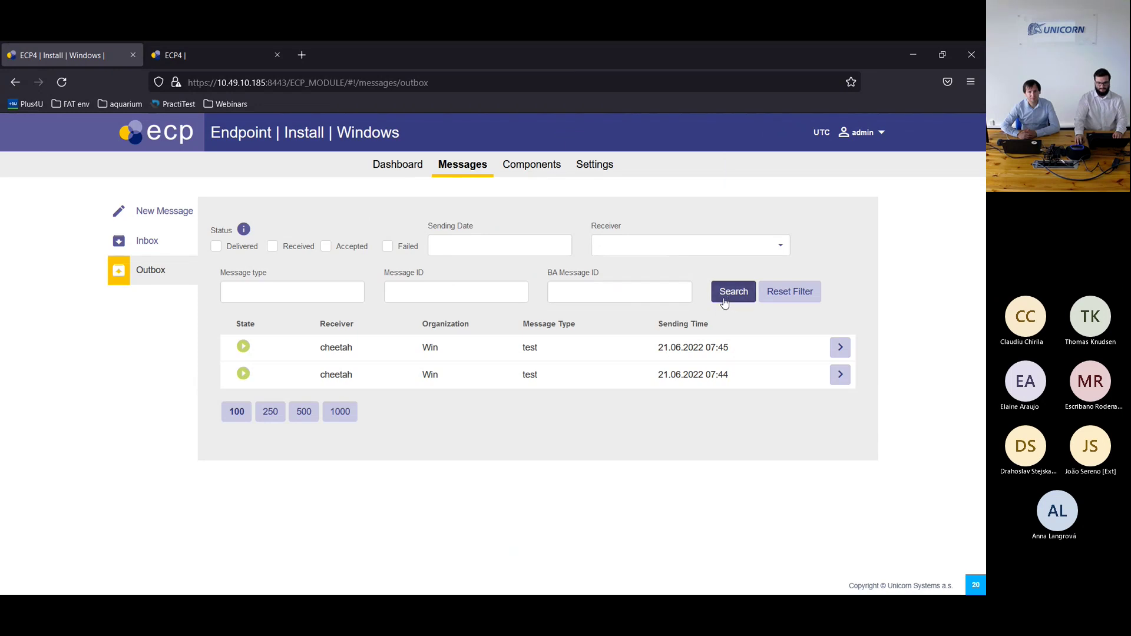
Step: Refresh the Outbox for delivery status and confirm both test messages in the Inbox
{"action": "left_click", "coordinate": [725, 297]}
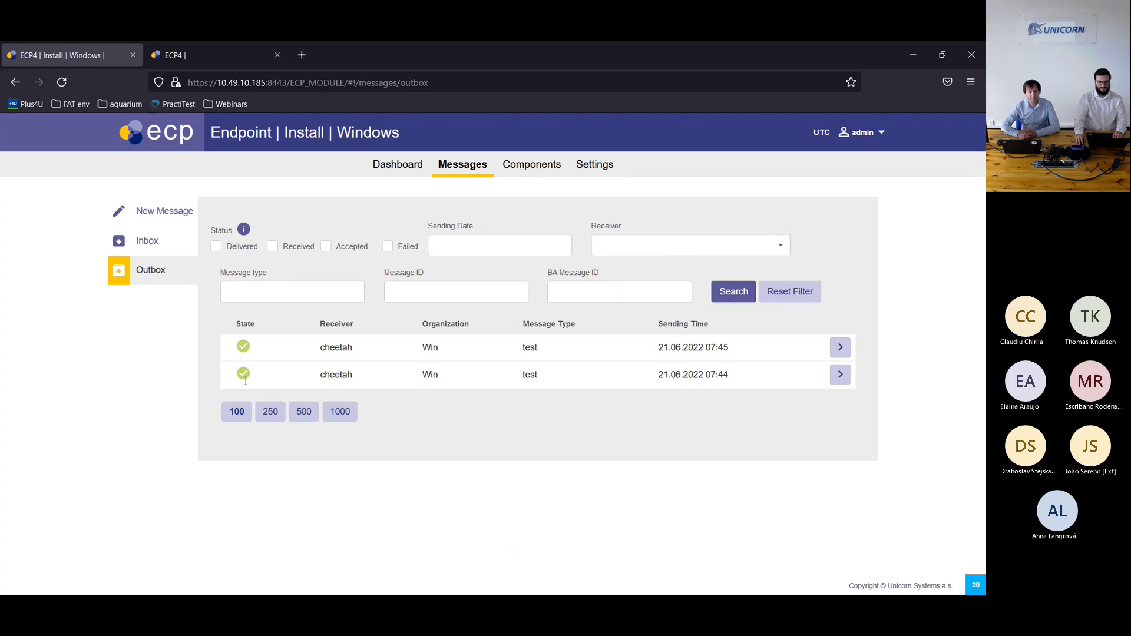
{"action": "left_click", "coordinate": [155, 249]}
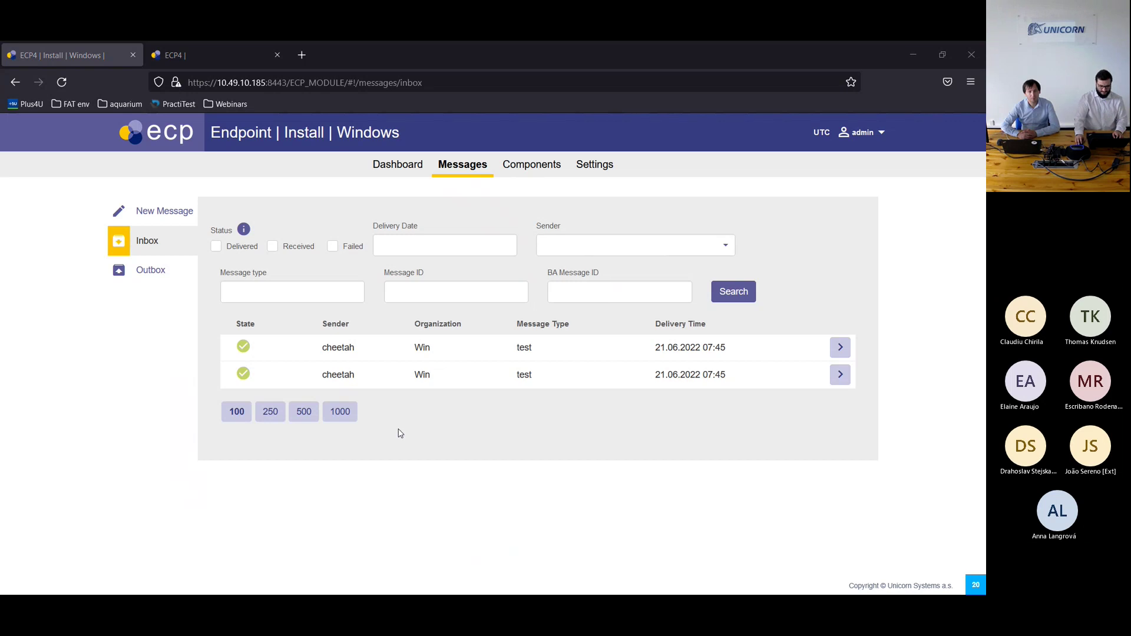
{"action": "key", "text": "alt+Tab"}
Step: Stop the ecp-endpoint service, minimize Services, and close groups.properties in Notepad++
{"action": "left_click", "coordinate": [250, 541]}
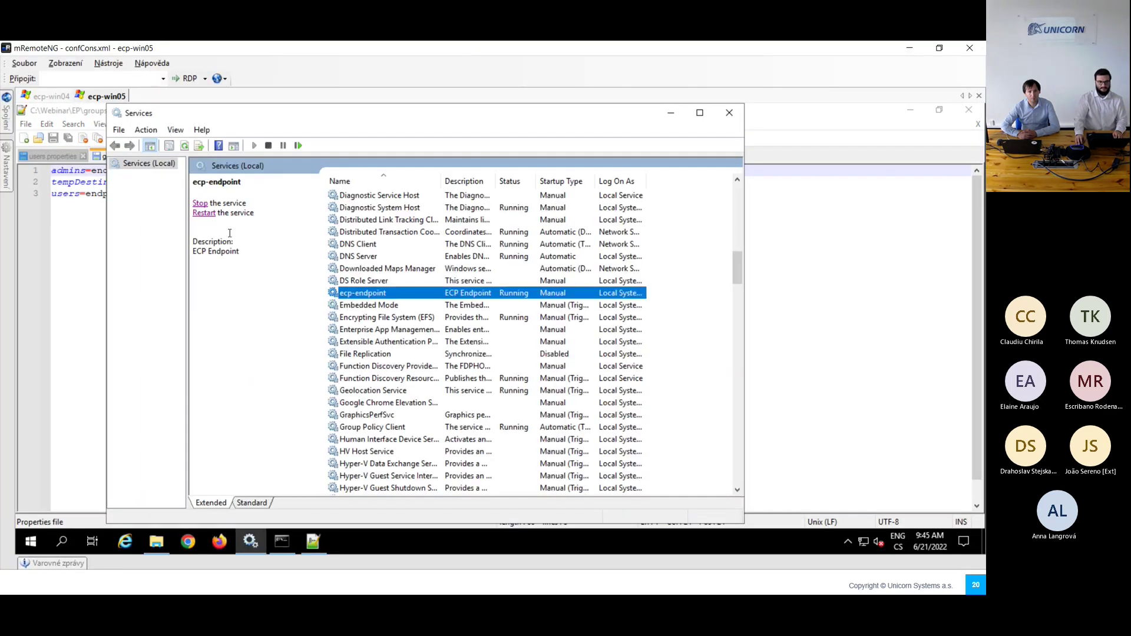
{"action": "left_click", "coordinate": [200, 204]}
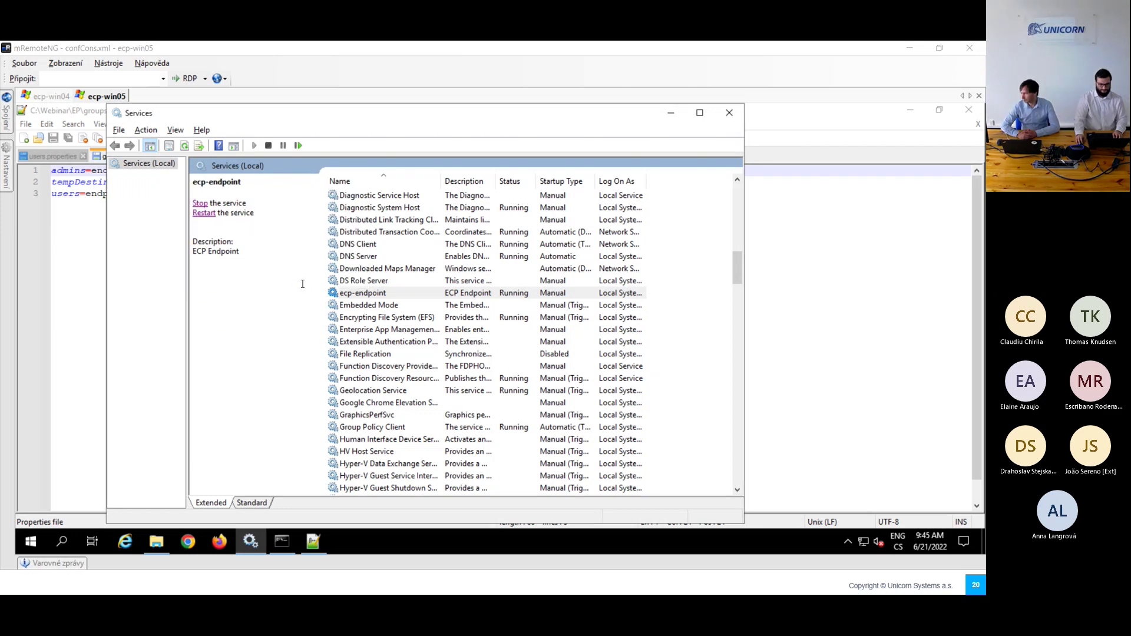
{"action": "key", "text": "alt+Tab"}
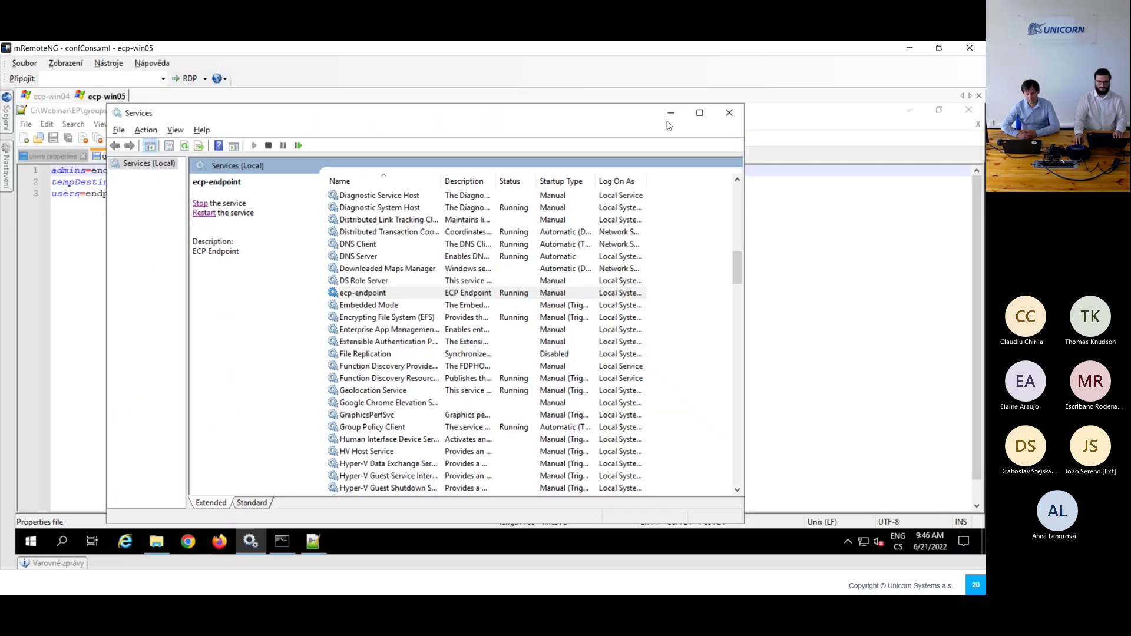
{"action": "left_click", "coordinate": [670, 114]}
{"action": "left_click", "coordinate": [968, 113]}
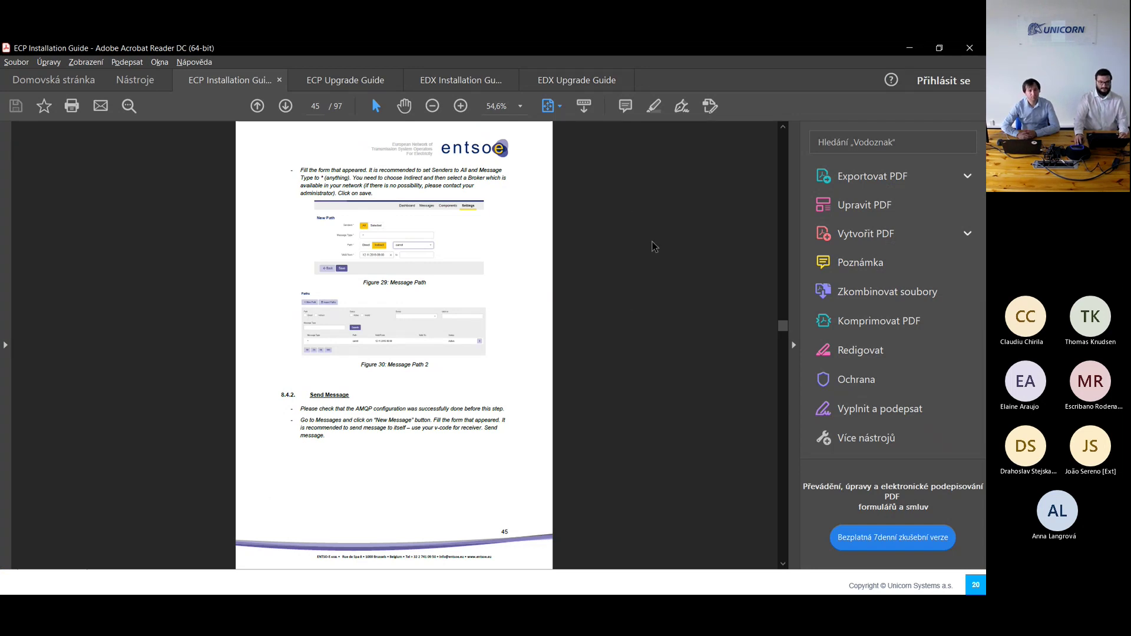
Step: In the EDX Installation Guide, jump to 6.2 Installation on Windows and scroll to page 29
{"action": "left_click", "coordinate": [549, 82]}
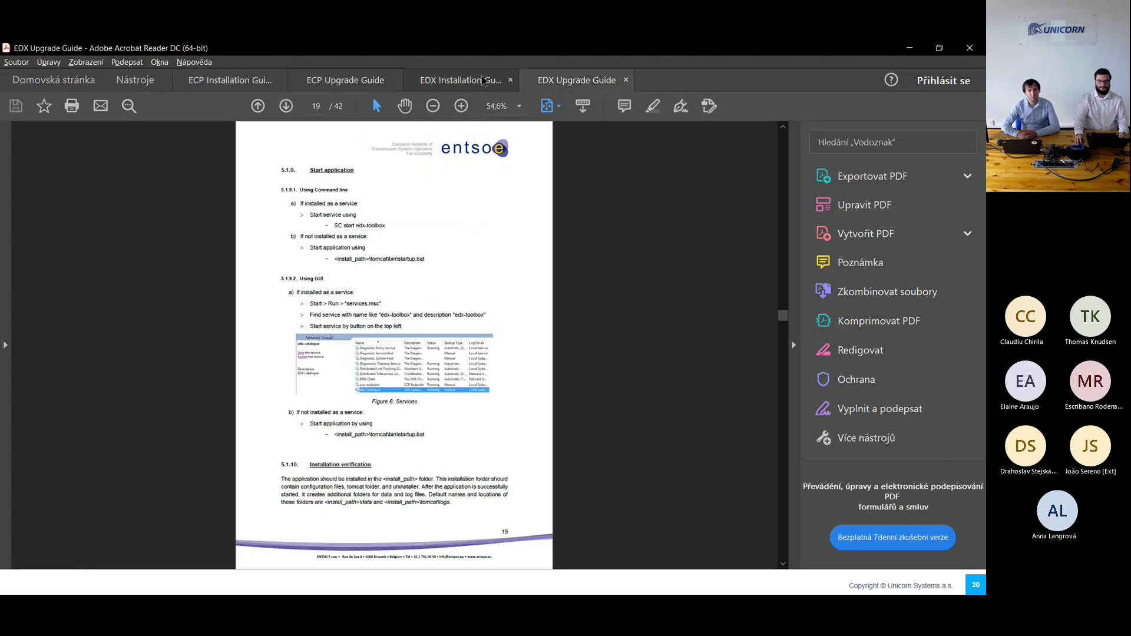
{"action": "left_click", "coordinate": [462, 80]}
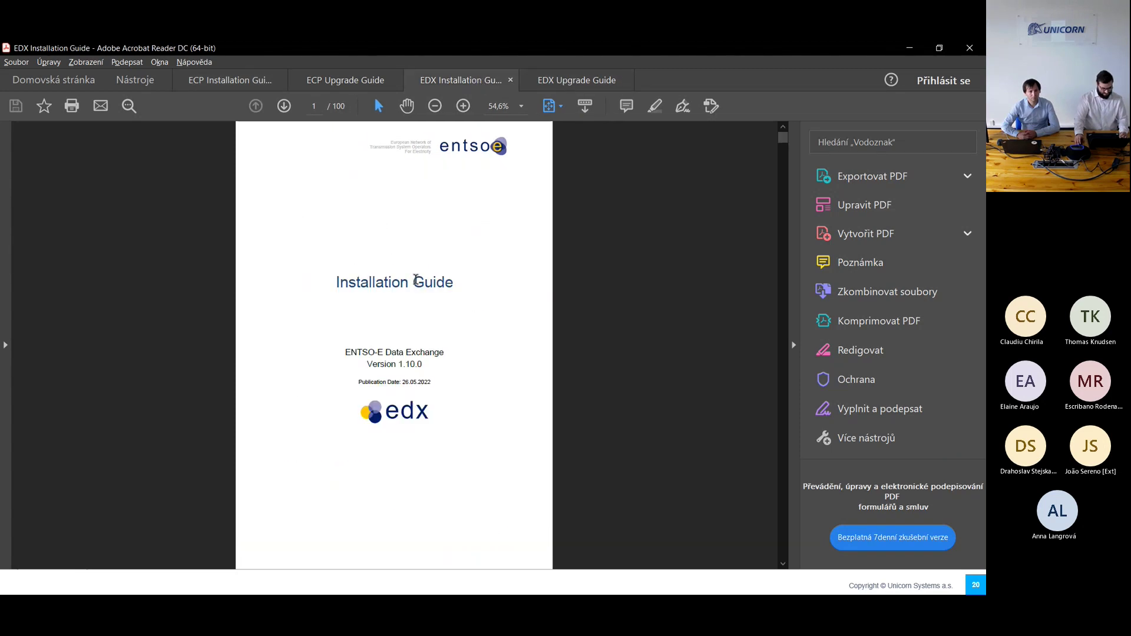
{"action": "scroll", "coordinate": [417, 282], "scroll_direction": "down", "scroll_amount": 4}
{"action": "scroll", "coordinate": [416, 284], "scroll_direction": "down", "scroll_amount": 2}
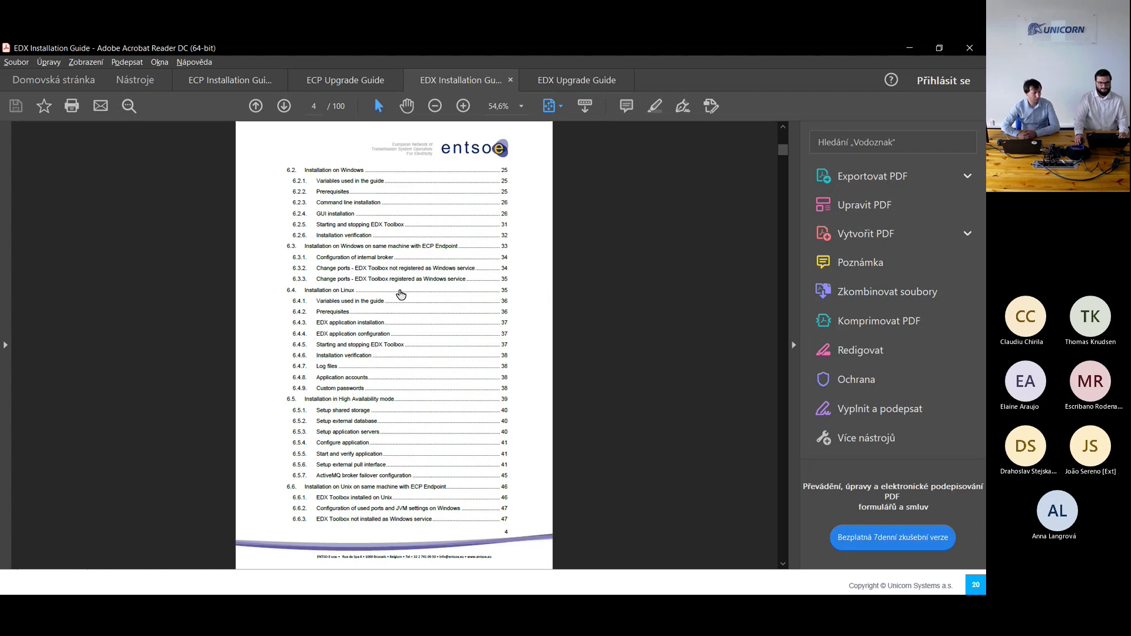
{"action": "left_click", "coordinate": [346, 176]}
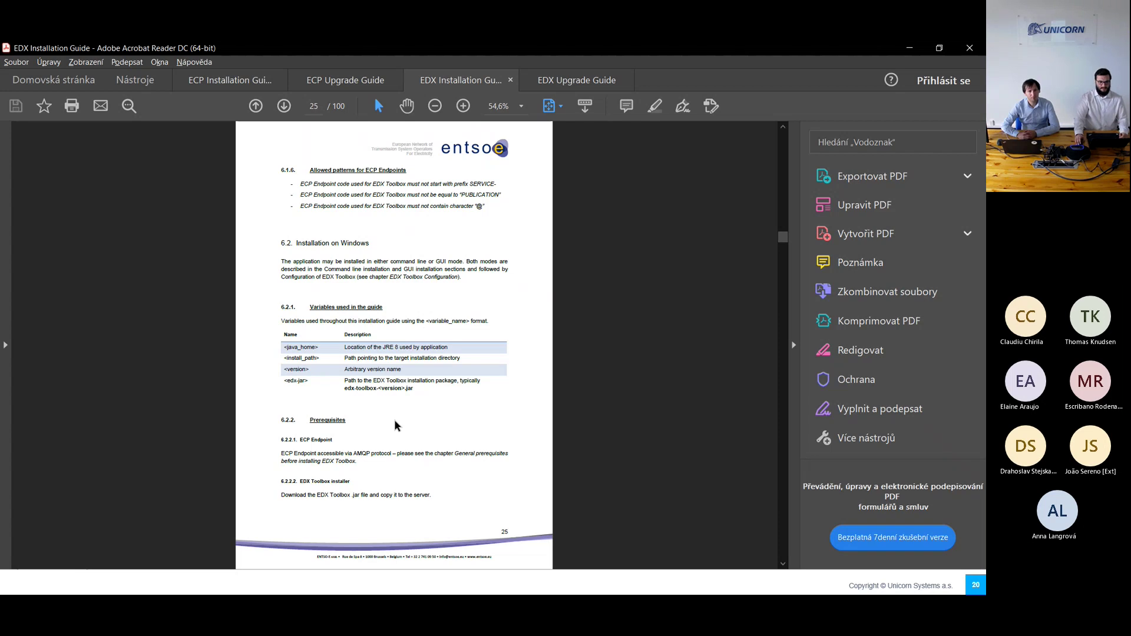
{"action": "scroll", "coordinate": [394, 425], "scroll_direction": "down", "scroll_amount": 2}
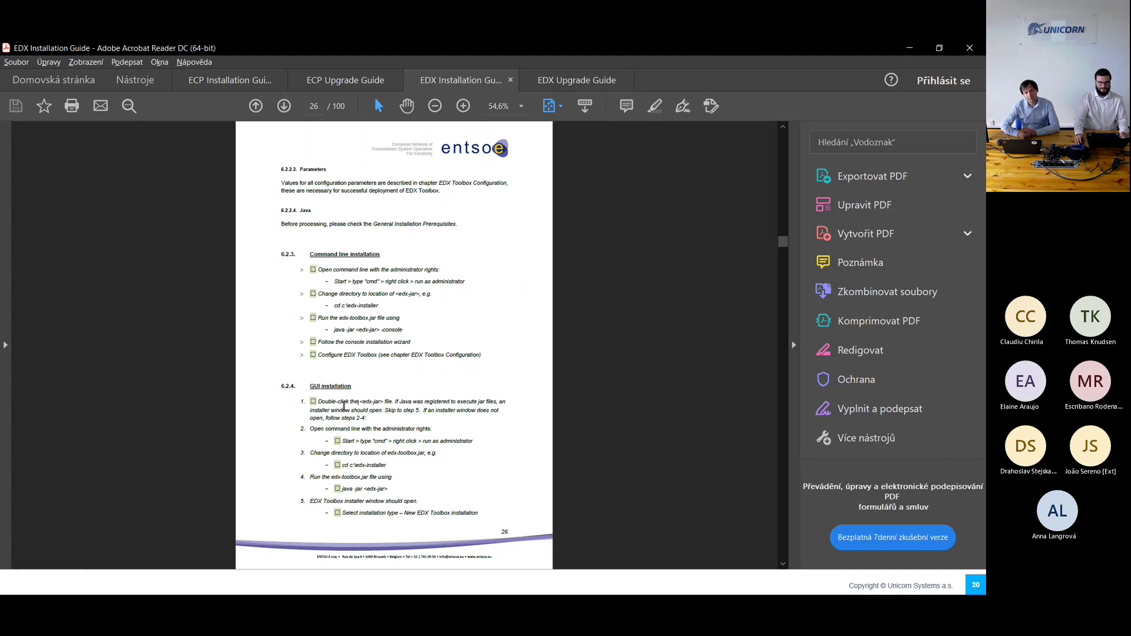
{"action": "scroll", "coordinate": [355, 410], "scroll_direction": "down", "scroll_amount": 2}
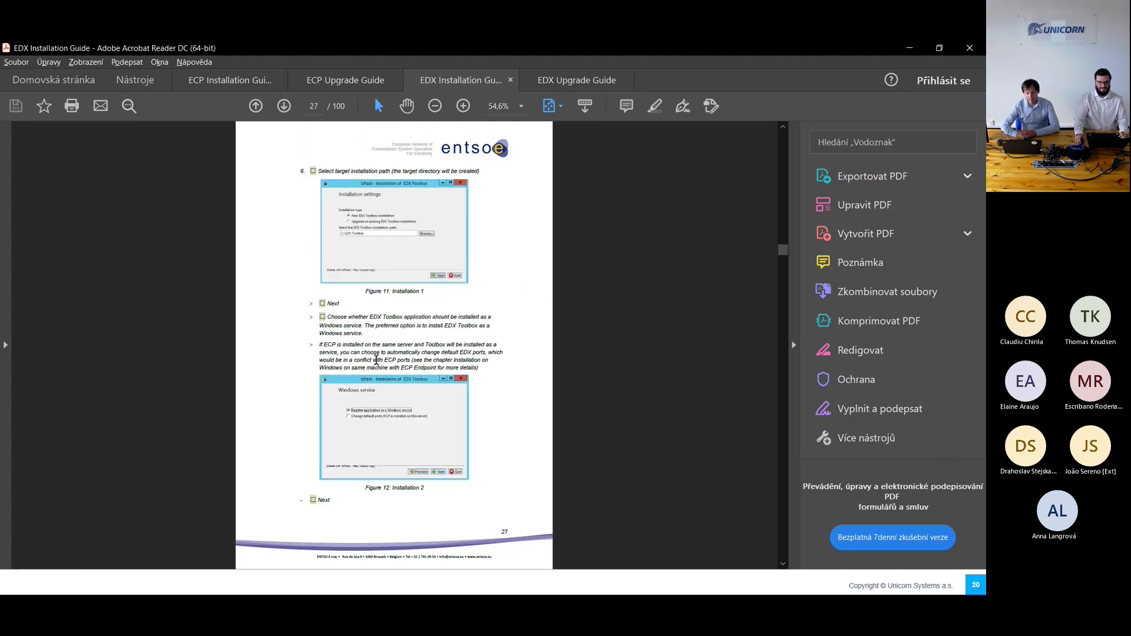
{"action": "scroll", "coordinate": [377, 359], "scroll_direction": "down", "scroll_amount": 2}
{"action": "scroll", "coordinate": [404, 384], "scroll_direction": "down", "scroll_amount": 2}
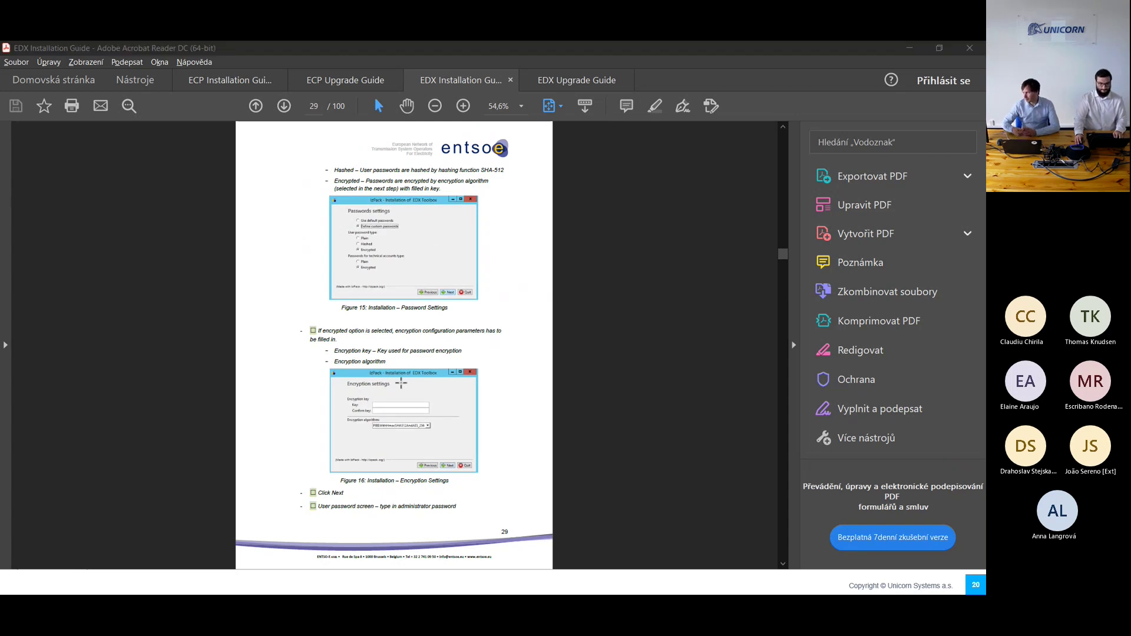
{"action": "key", "text": "alt+Tab"}
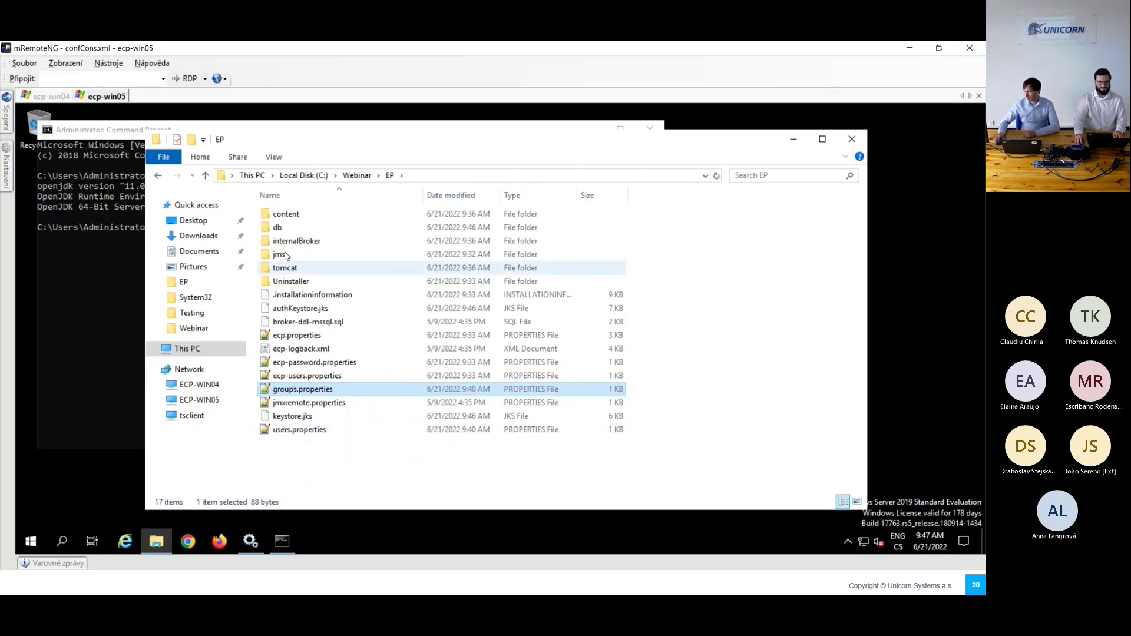
Step: Launch edx-toolbox-1.10.0.1179.jar, set C:\Webinar\TB as the install folder, and continue
{"action": "left_click", "coordinate": [356, 174]}
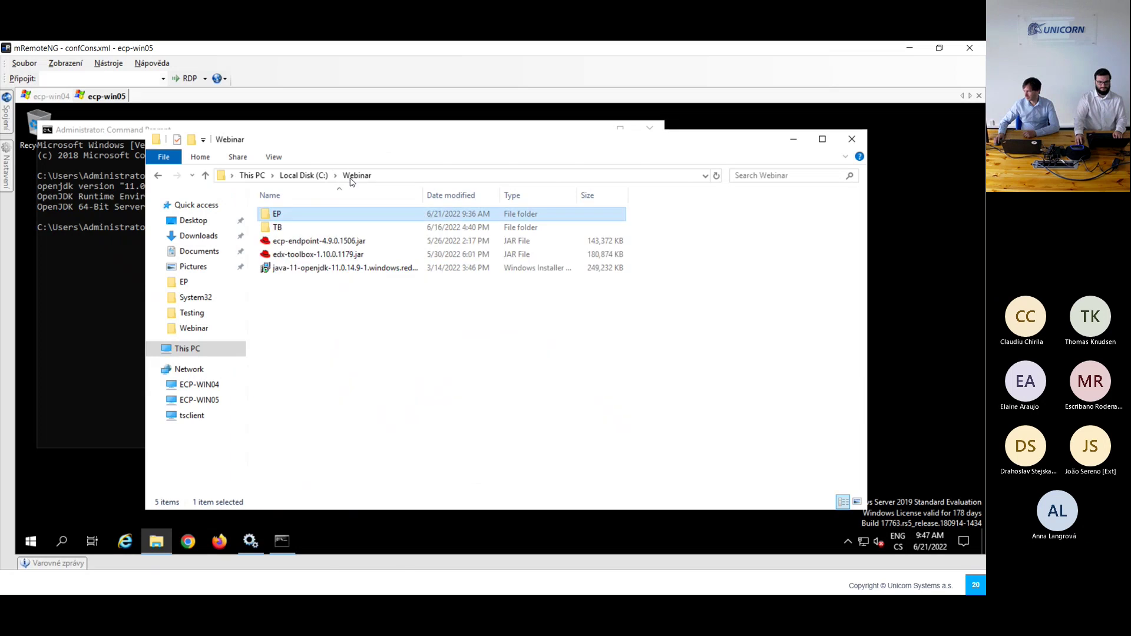
{"action": "double_click", "coordinate": [304, 256]}
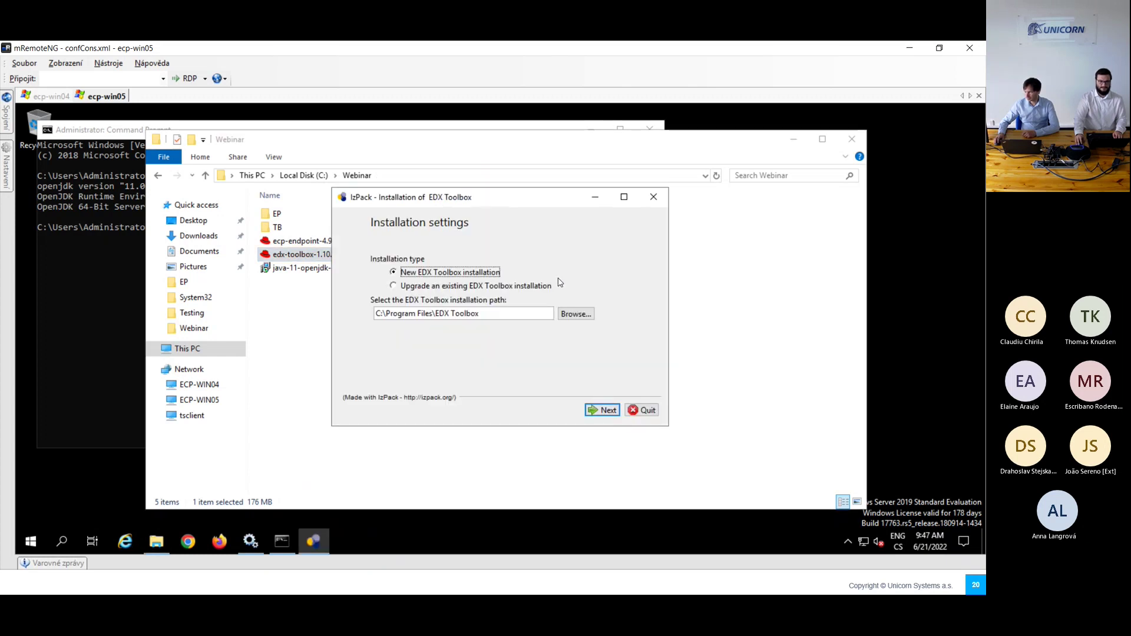
{"action": "left_click", "coordinate": [572, 314]}
{"action": "left_click", "coordinate": [328, 375]}
{"action": "double_click", "coordinate": [392, 300]}
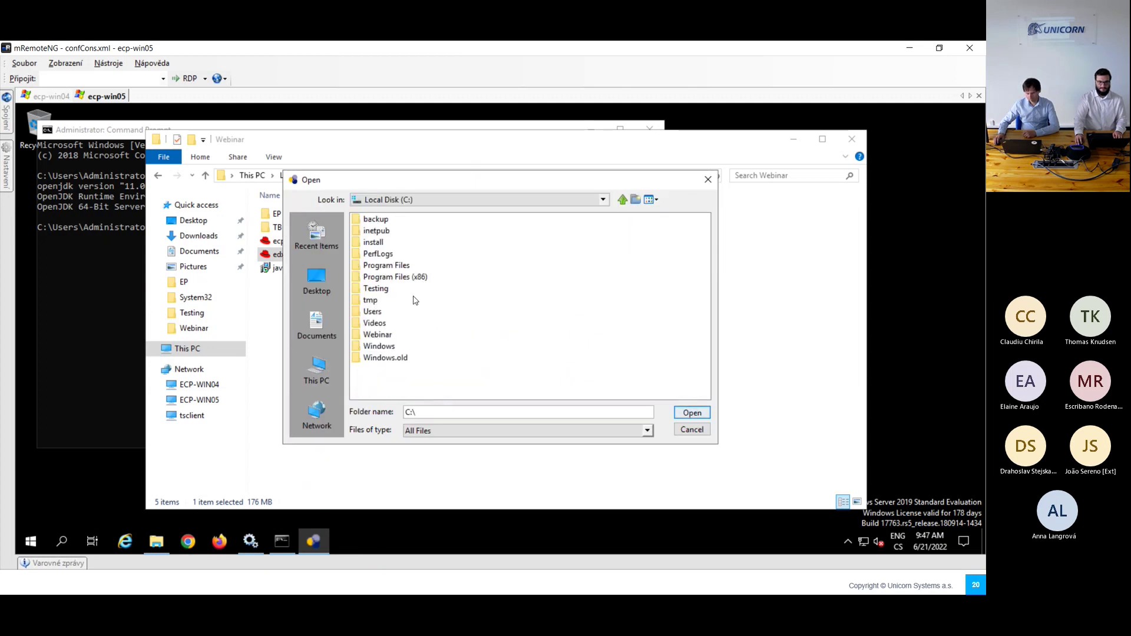
{"action": "double_click", "coordinate": [377, 334]}
{"action": "left_click", "coordinate": [367, 230]}
{"action": "left_click", "coordinate": [692, 412]}
{"action": "left_click", "coordinate": [690, 413]}
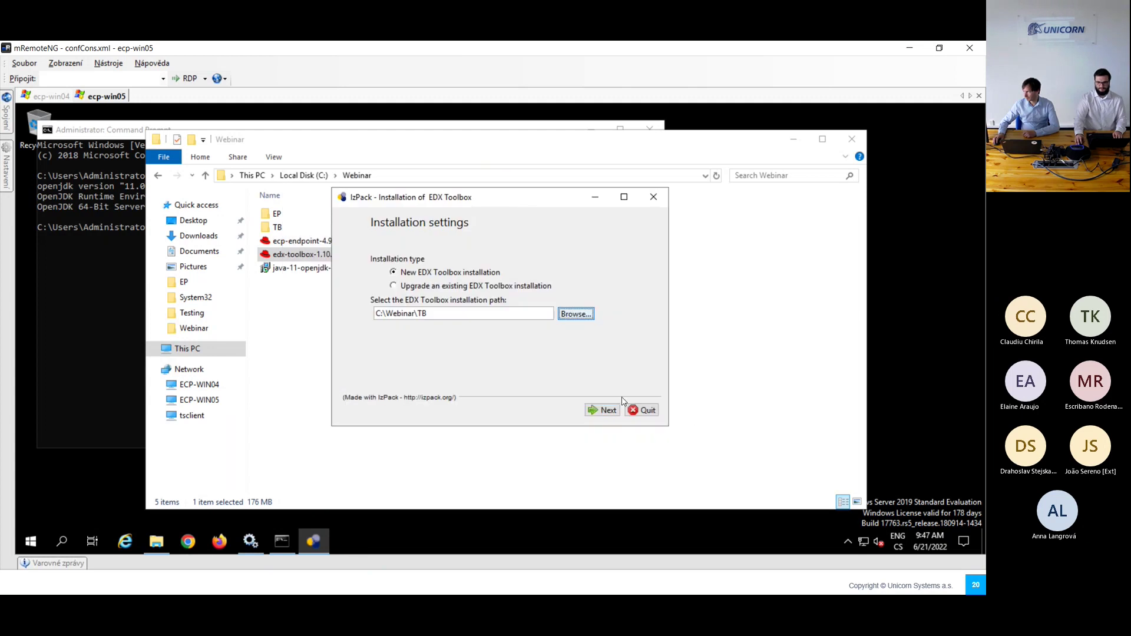
{"action": "left_click", "coordinate": [605, 410]}
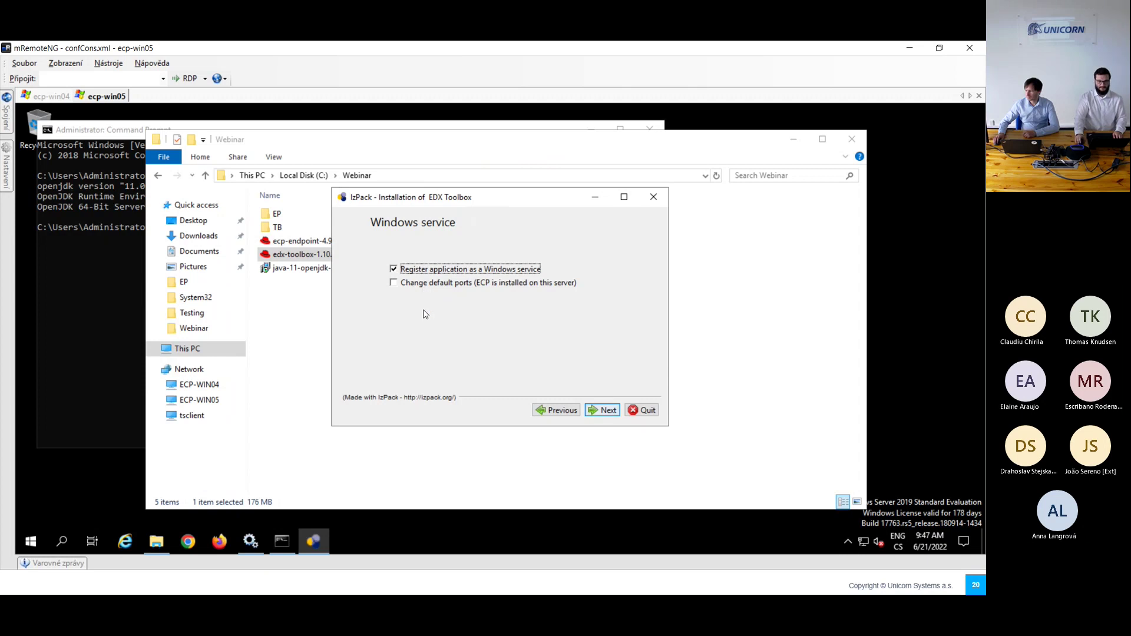
Step: Enable changed default ports, keep automatic startup off, and install the EDX Toolbox files into C:\Webinar\TB
{"action": "left_click", "coordinate": [393, 283]}
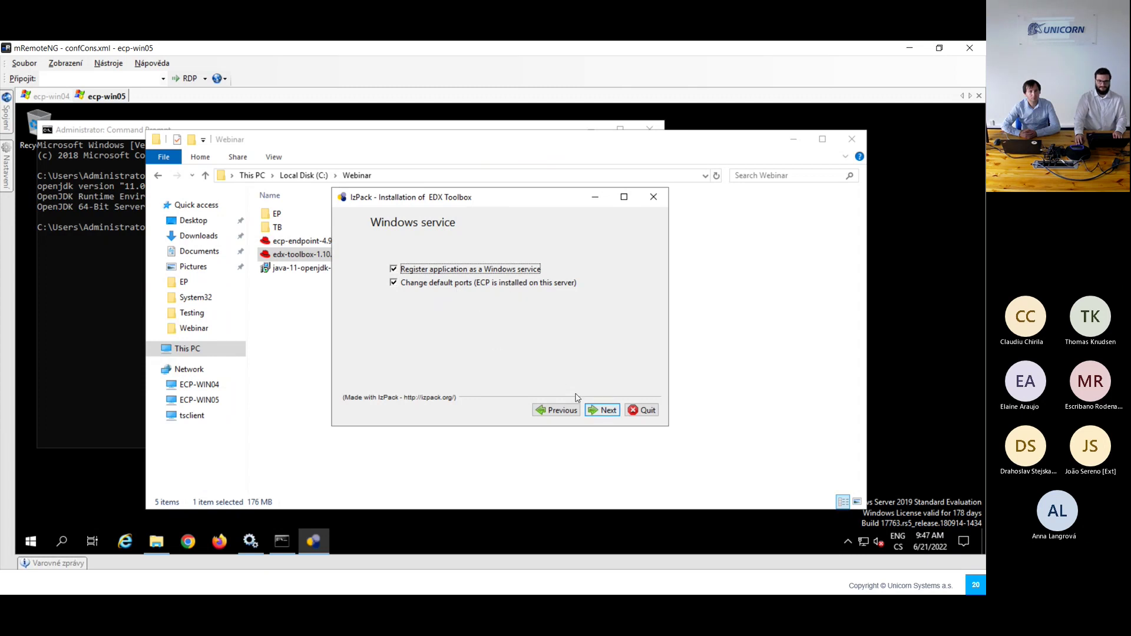
{"action": "left_click", "coordinate": [596, 411]}
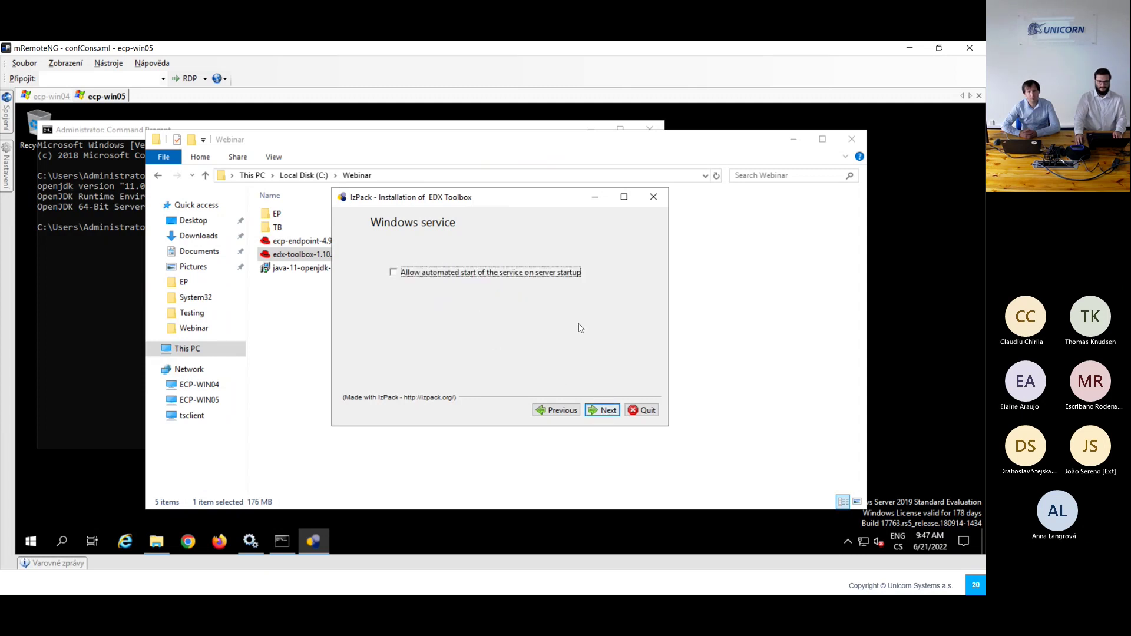
{"action": "left_click", "coordinate": [608, 413]}
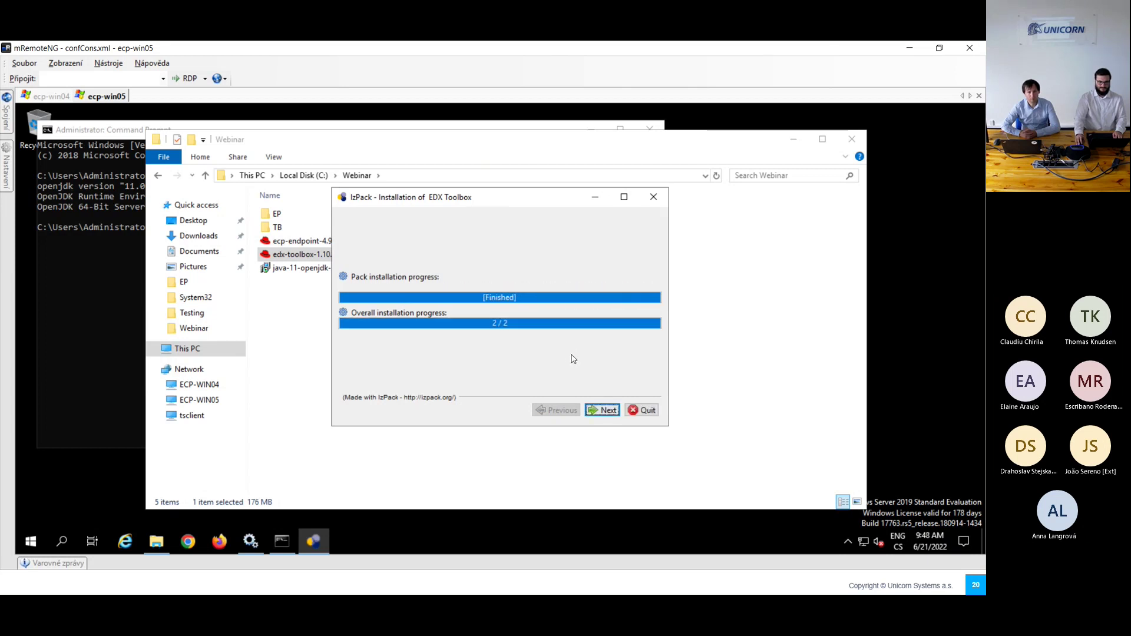
{"action": "left_click", "coordinate": [602, 410]}
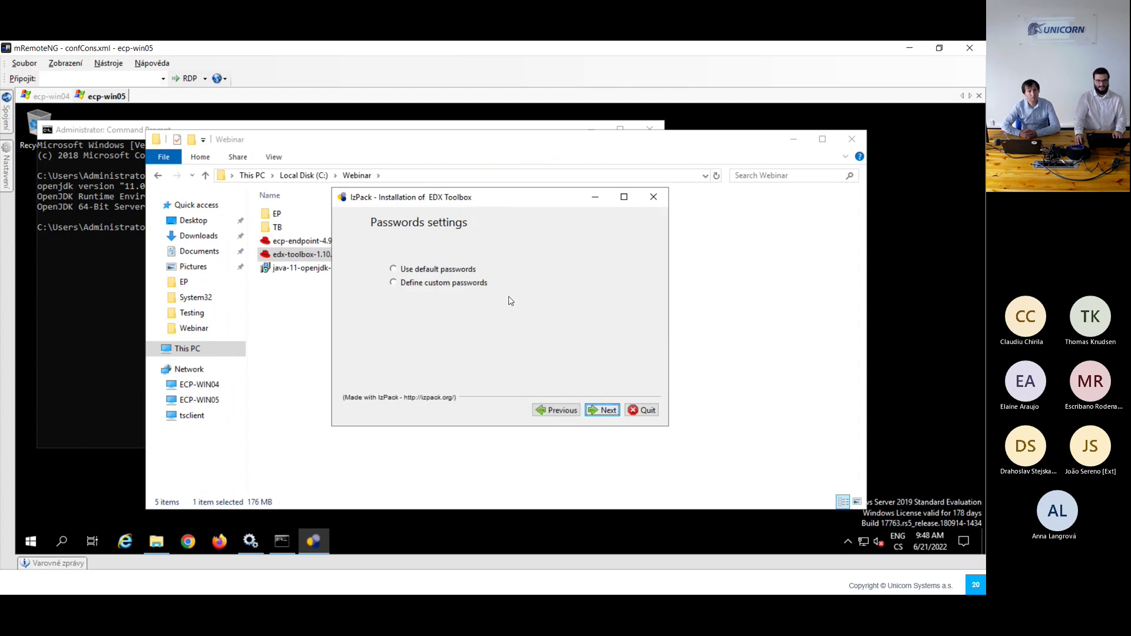
Step: Choose custom, encrypted user and technical-account passwords and enter and confirm the encryption key
{"action": "left_click", "coordinate": [458, 286]}
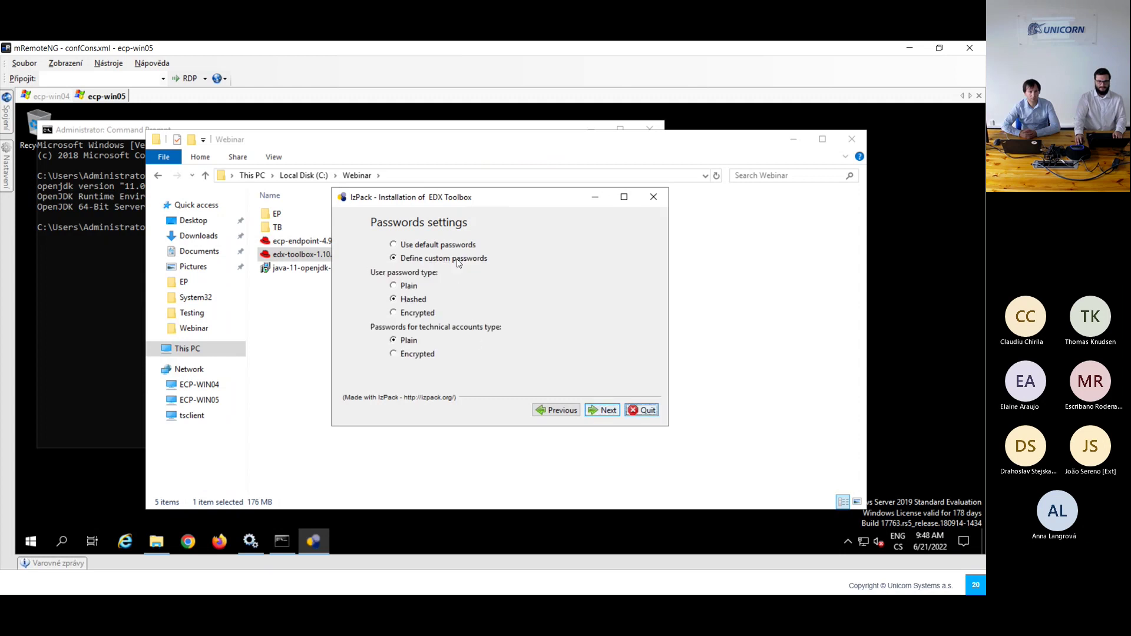
{"action": "left_click", "coordinate": [414, 314]}
{"action": "left_click", "coordinate": [415, 354]}
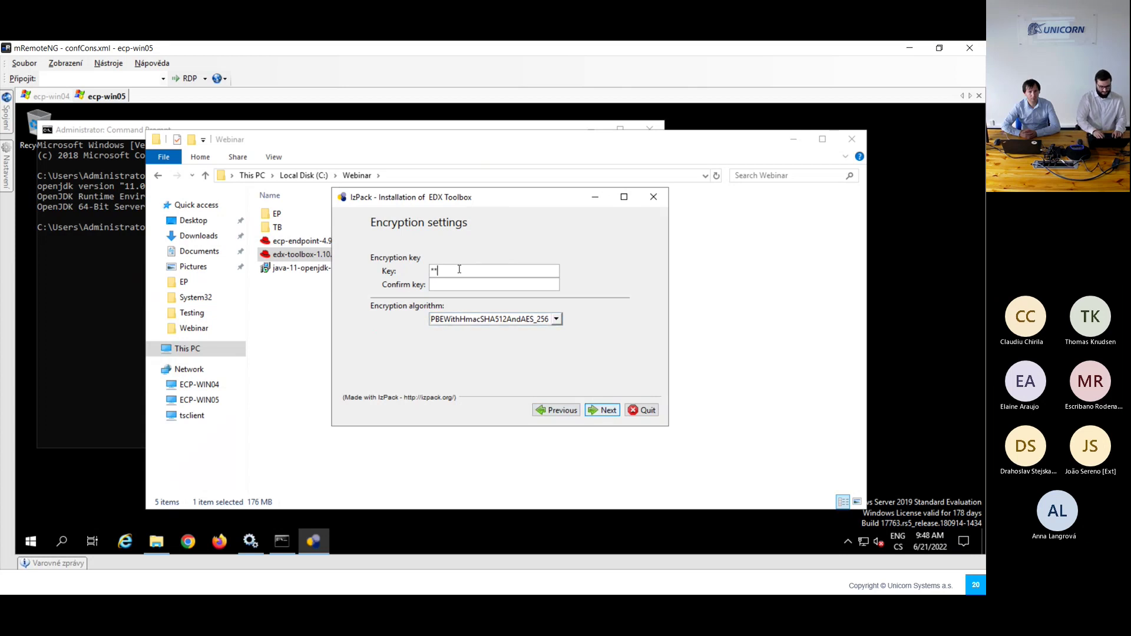
{"action": "type", "text": "**"}
{"action": "left_click", "coordinate": [451, 284]}
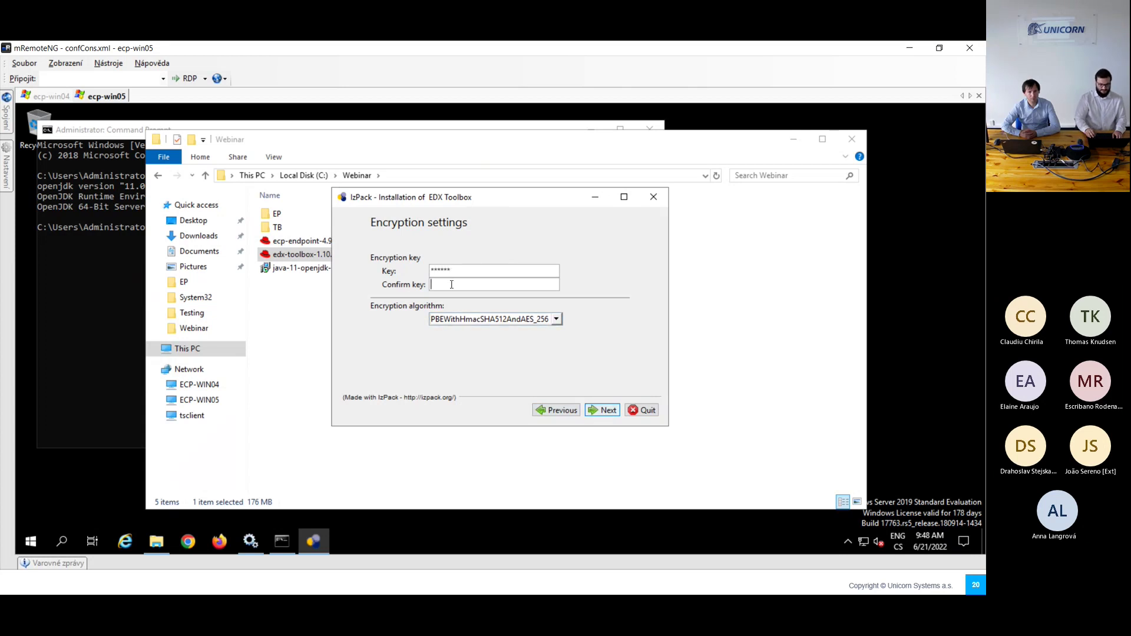
{"action": "type", "text": "******"}
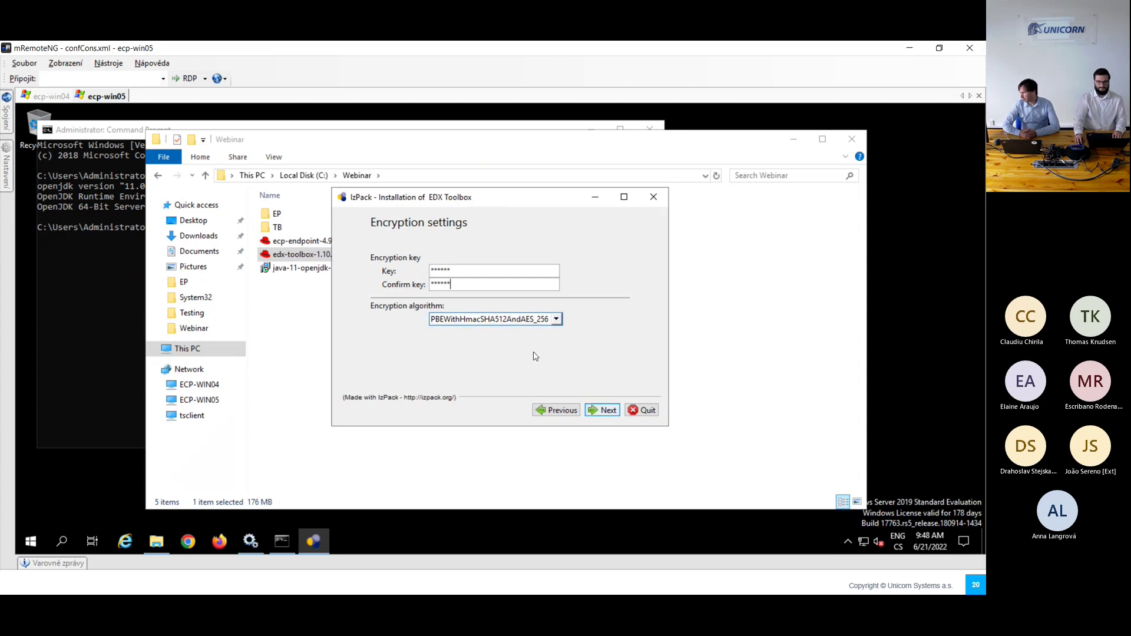
{"action": "left_click", "coordinate": [598, 409]}
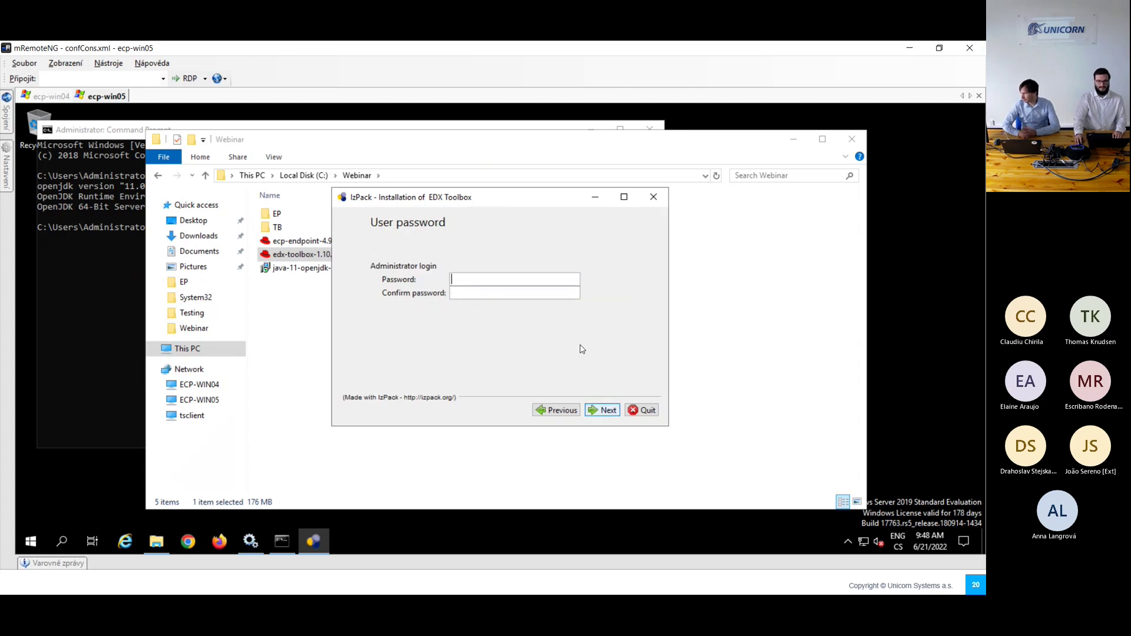
Step: Set the administrator and technical account passwords, then finish and close the installer
{"action": "left_click", "coordinate": [505, 280]}
{"action": "type", "text": "**************"}
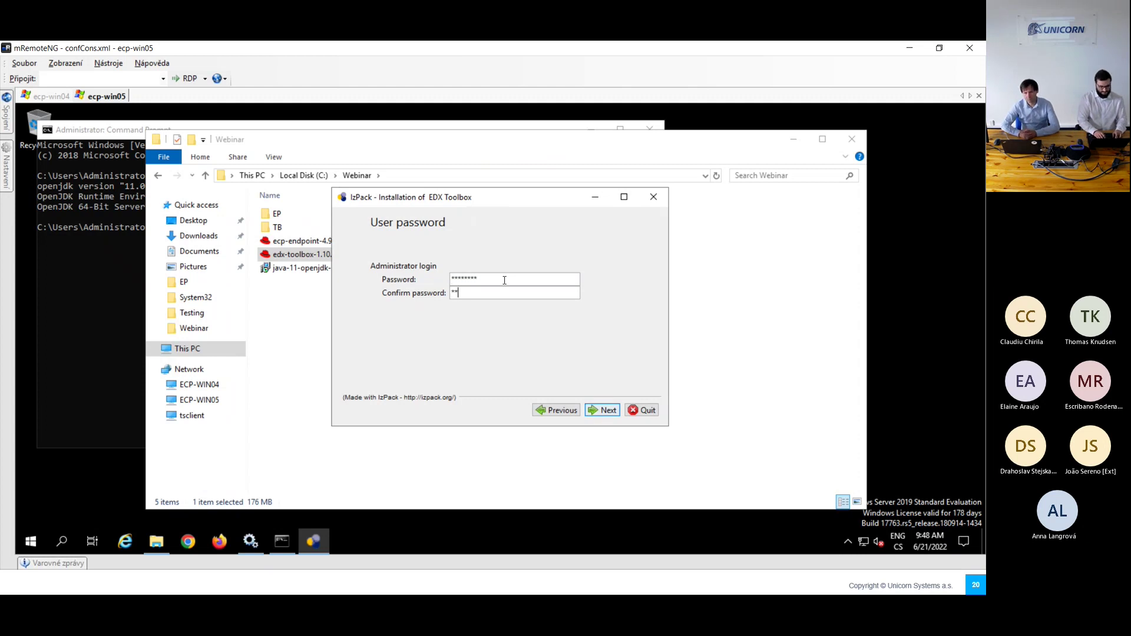
{"action": "left_click", "coordinate": [604, 410]}
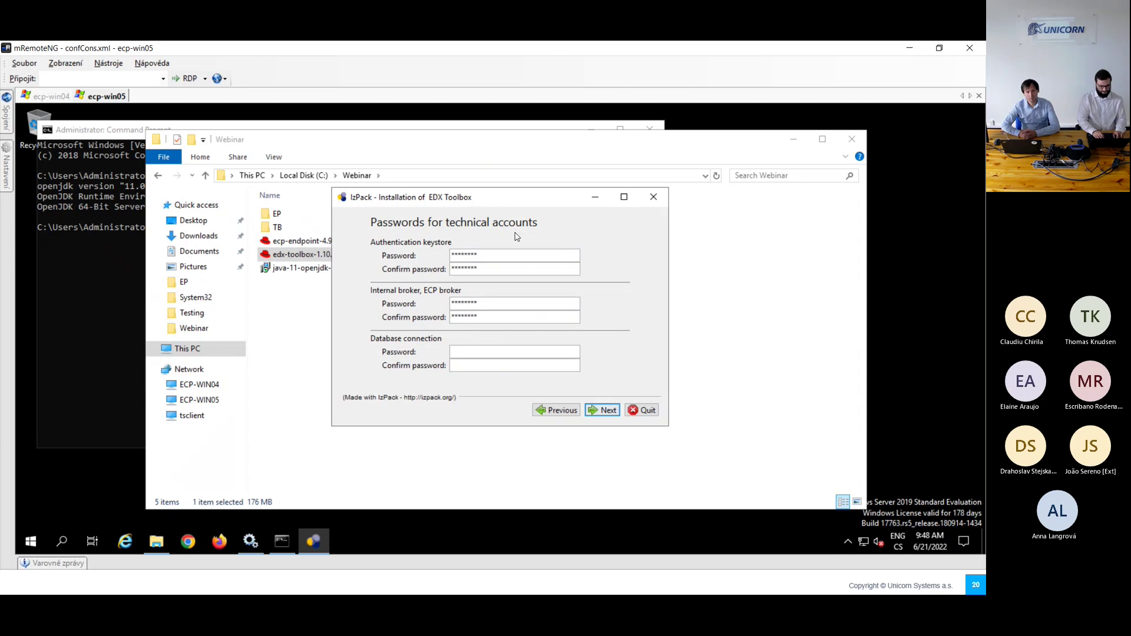
{"action": "type", "text": "****"}
{"action": "key", "text": "Tab"}
{"action": "type", "text": "********"}
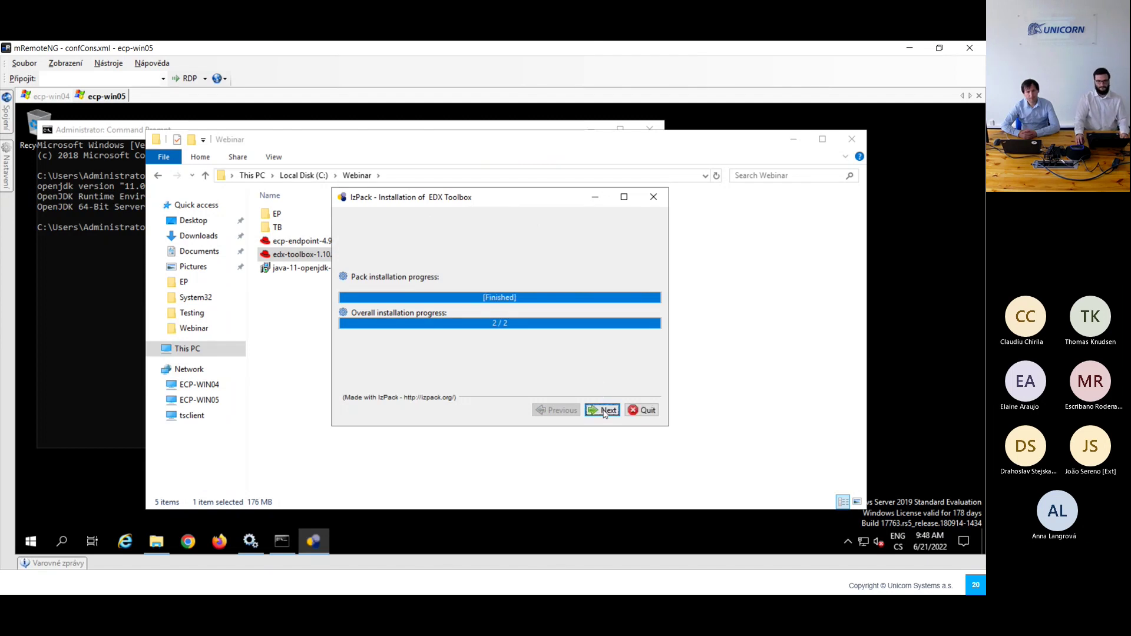
{"action": "left_click", "coordinate": [605, 413]}
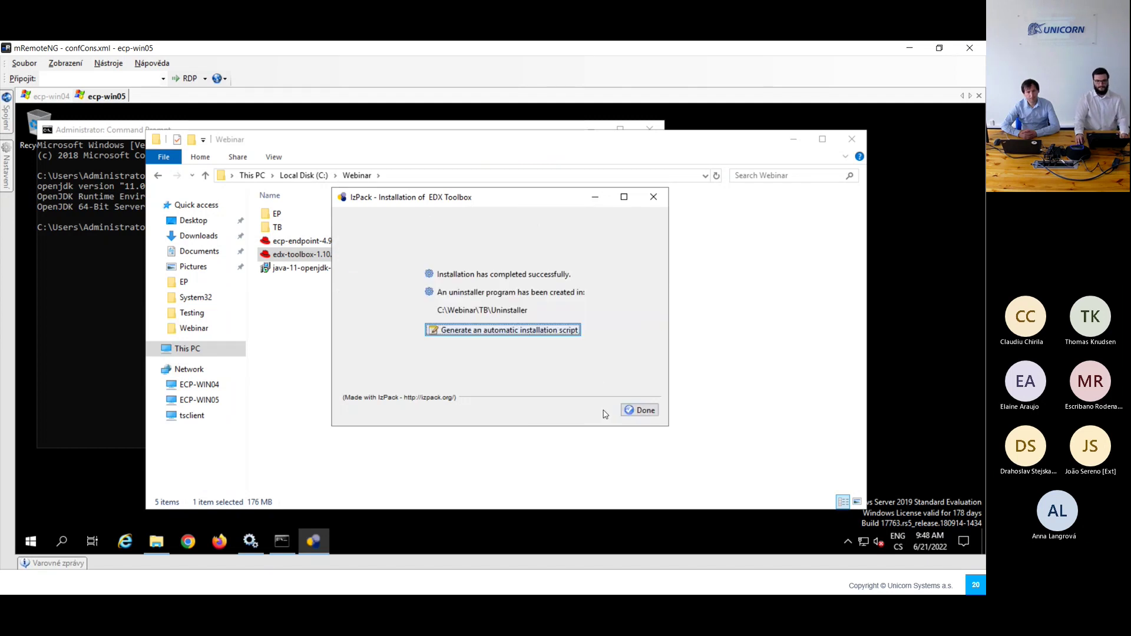
{"action": "left_click", "coordinate": [642, 410]}
Step: Show the Installation checklist slide, then go back to page 29 of the EDX Installation Guide
{"action": "left_click", "coordinate": [444, 357]}
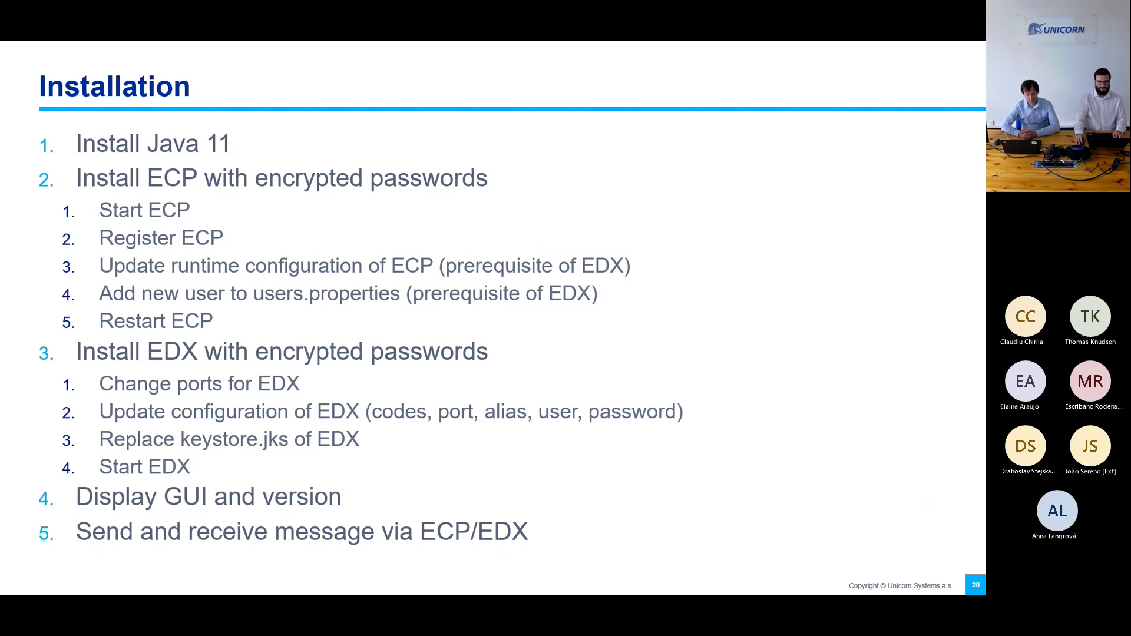
{"action": "key", "text": "alt+Tab"}
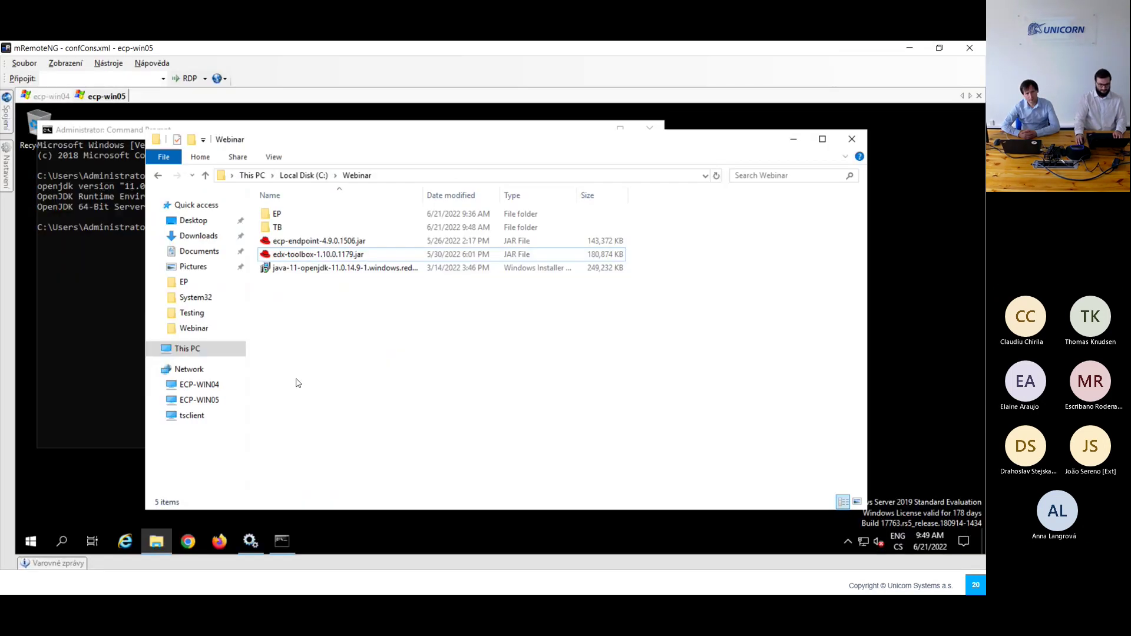
{"action": "key", "text": "alt+Tab"}
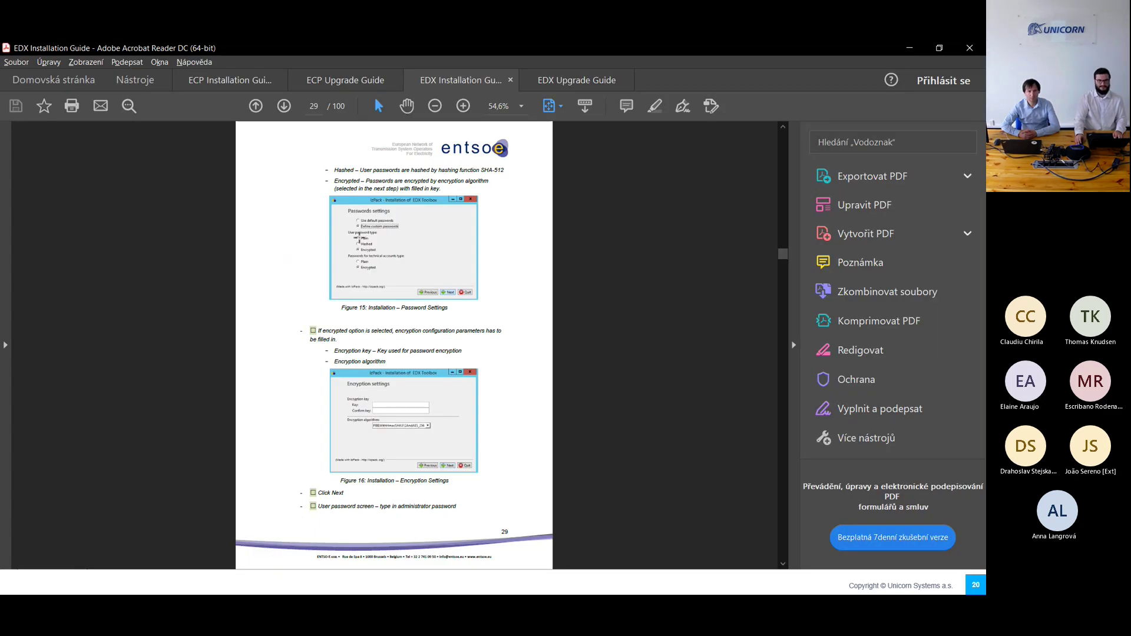
Step: Jump to chapter 7 EDX Toolbox Configuration and read the non-HA edx.properties parameters on page 50
{"action": "scroll", "coordinate": [391, 281], "scroll_direction": "up", "scroll_amount": 5}
{"action": "scroll", "coordinate": [391, 283], "scroll_direction": "up", "scroll_amount": 20}
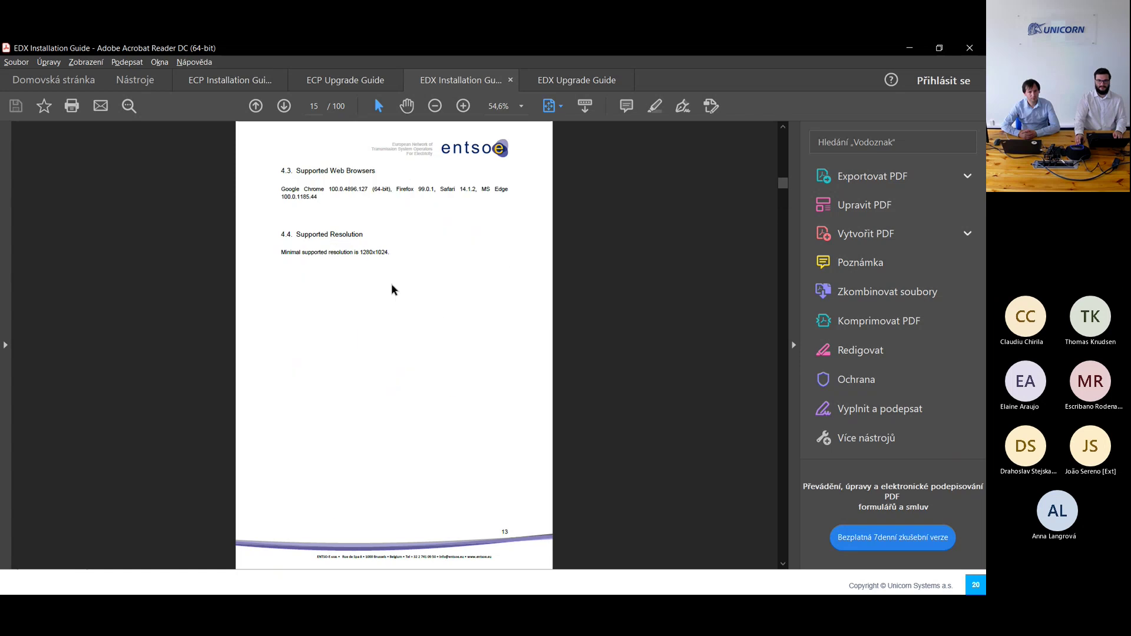
{"action": "scroll", "coordinate": [384, 293], "scroll_direction": "up", "scroll_amount": 3}
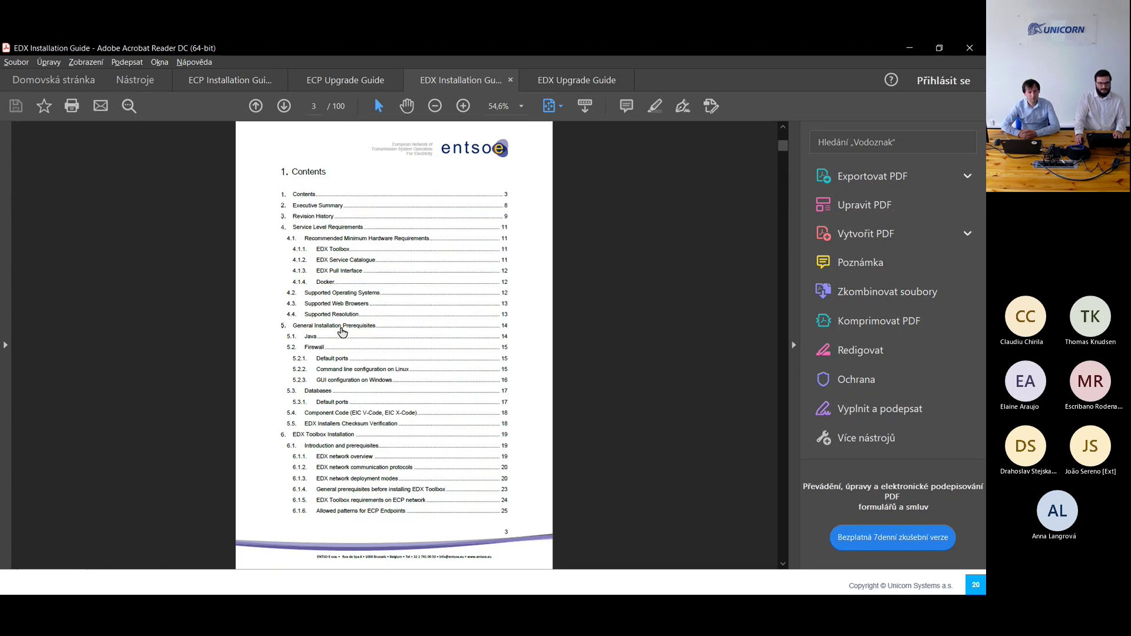
{"action": "scroll", "coordinate": [300, 284], "scroll_direction": "down", "scroll_amount": 1}
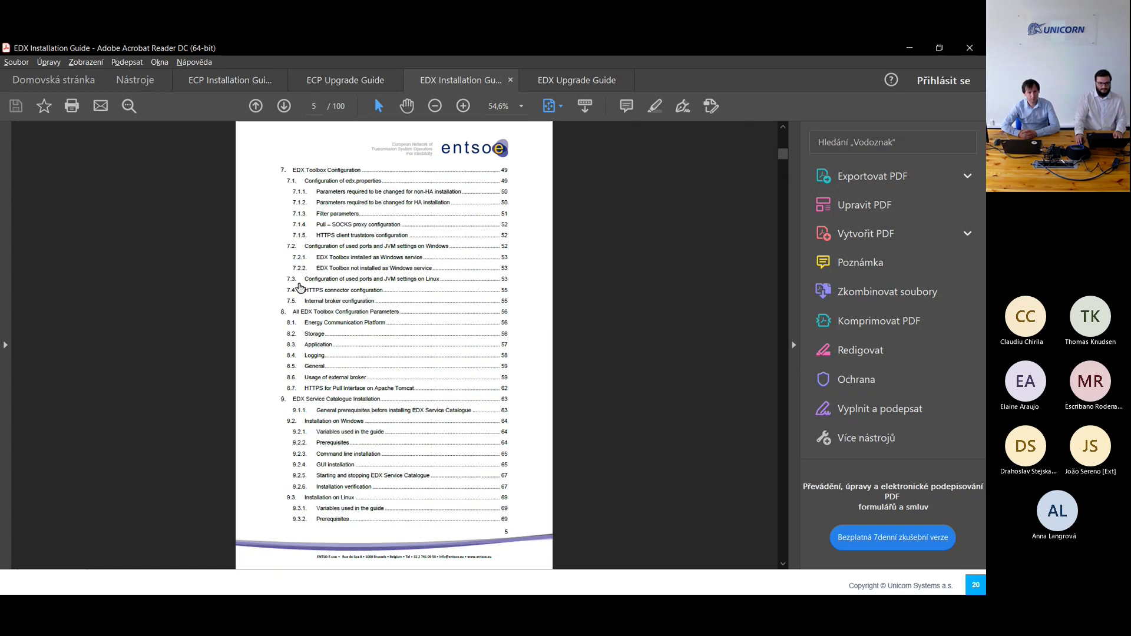
{"action": "left_click", "coordinate": [312, 171]}
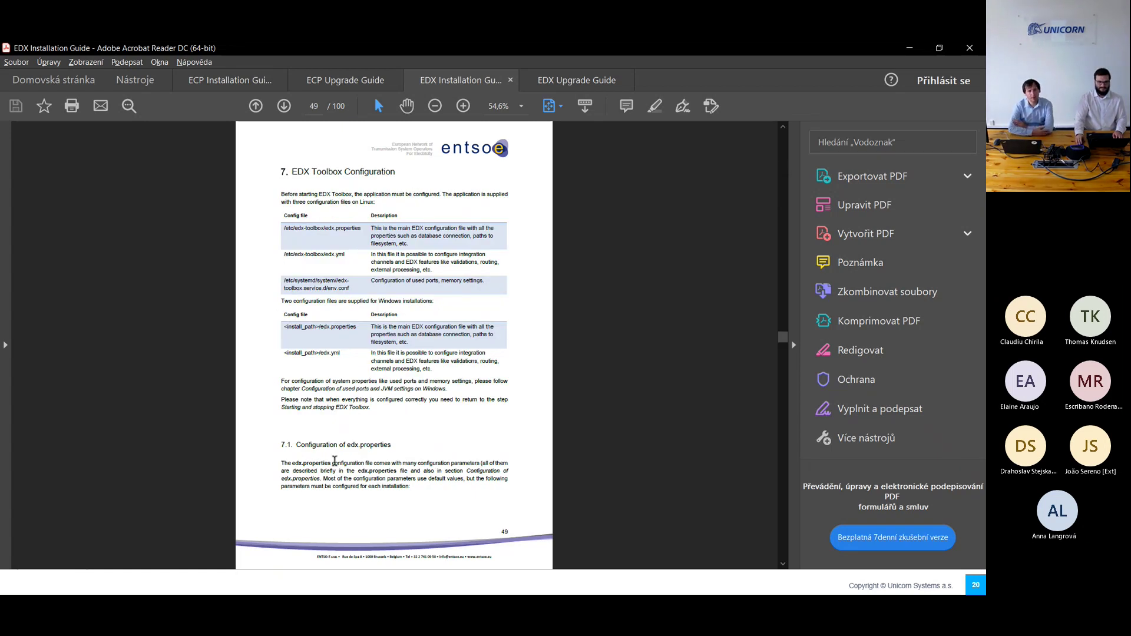
{"action": "double_click", "coordinate": [385, 445]}
{"action": "left_click", "coordinate": [365, 457]}
{"action": "scroll", "coordinate": [362, 459], "scroll_direction": "down", "scroll_amount": 2}
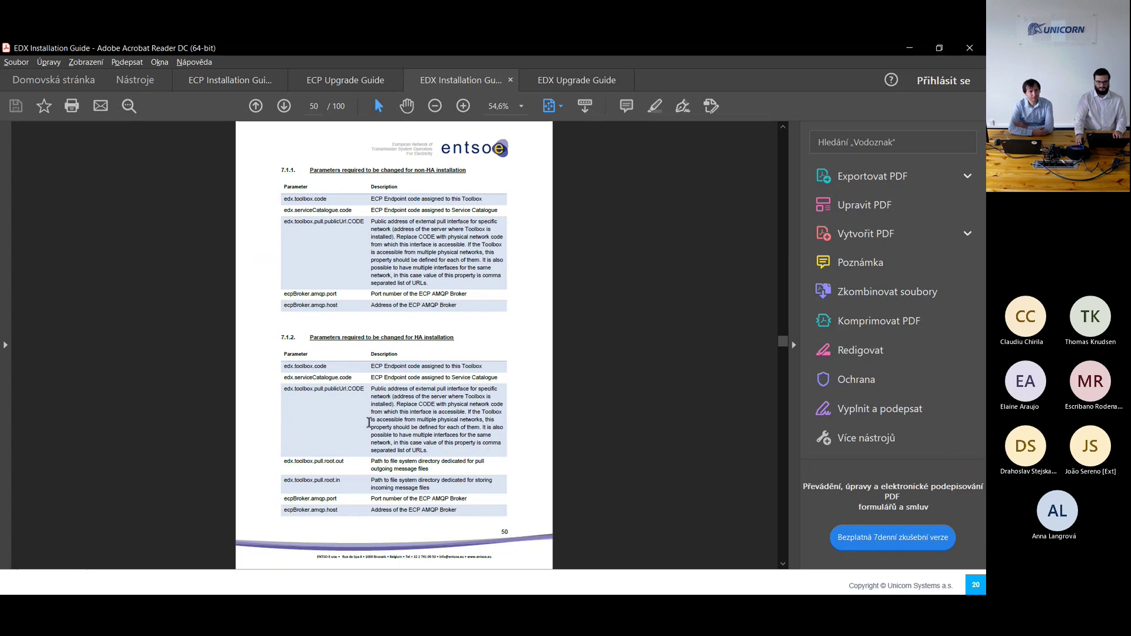
{"action": "scroll", "coordinate": [368, 421], "scroll_direction": "down", "scroll_amount": 2}
{"action": "scroll", "coordinate": [363, 383], "scroll_direction": "up", "scroll_amount": 2}
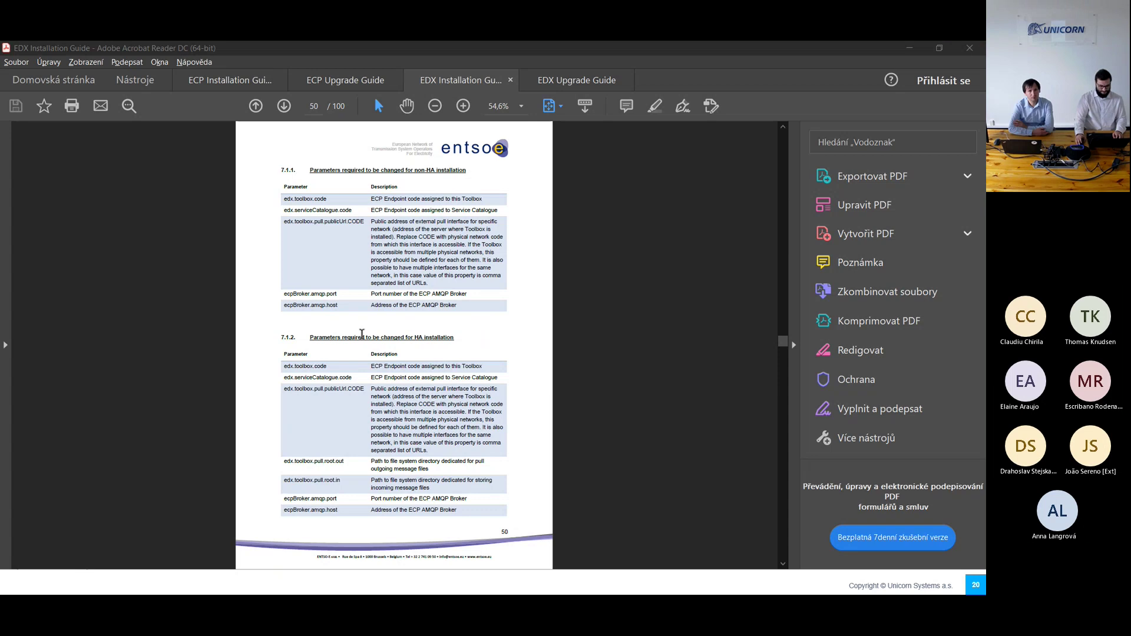
{"action": "key", "text": "alt+Tab"}
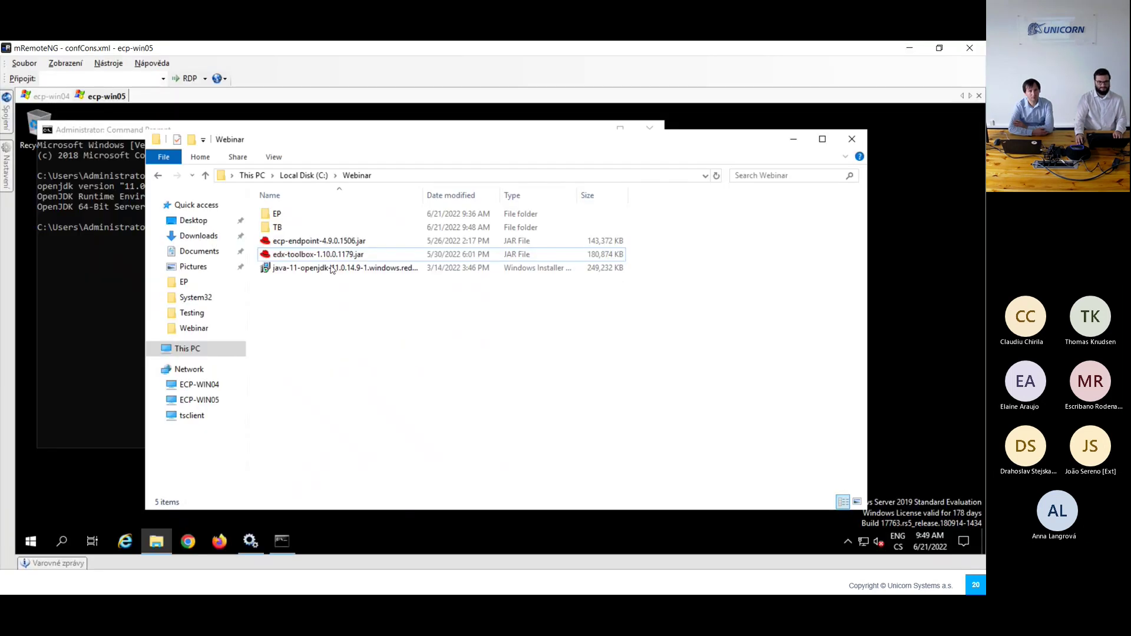
Step: Open TB\edx.properties in Notepad++ and set the toolbox code to cheetah and service catalogue code to lion
{"action": "double_click", "coordinate": [293, 233]}
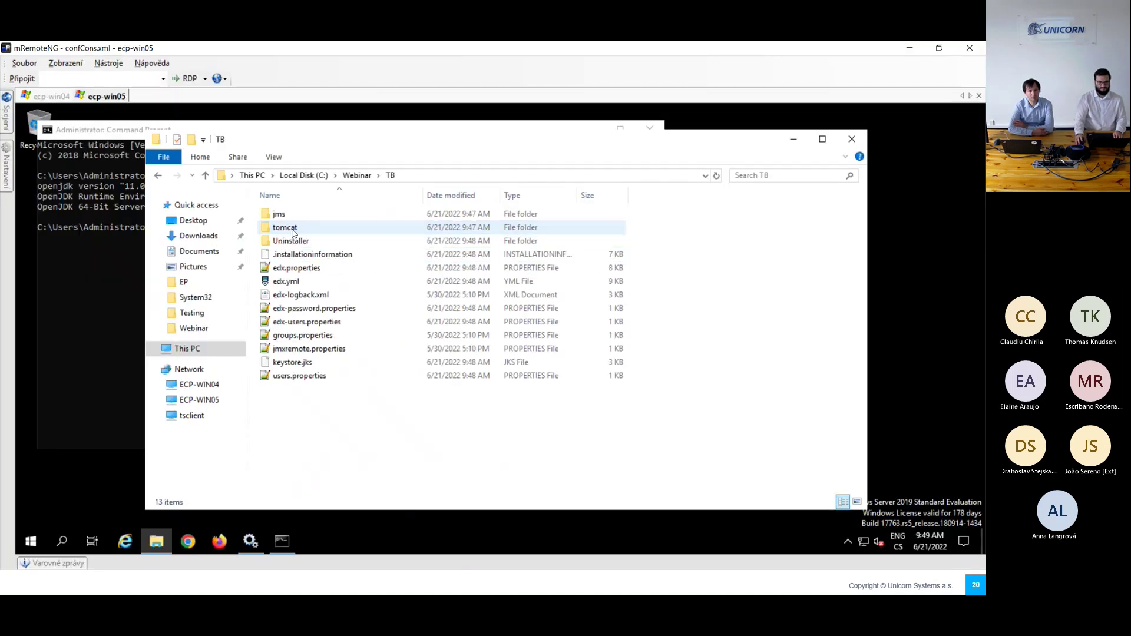
{"action": "double_click", "coordinate": [304, 270]}
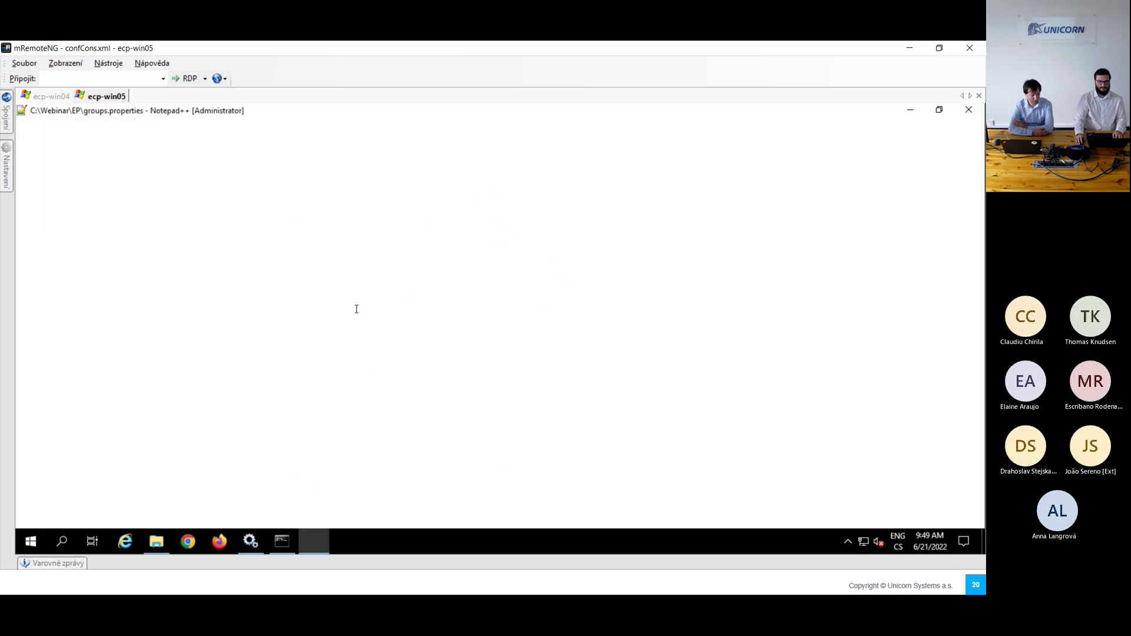
{"action": "left_click_drag", "start_coordinate": [285, 196], "coordinate": [149, 194]}
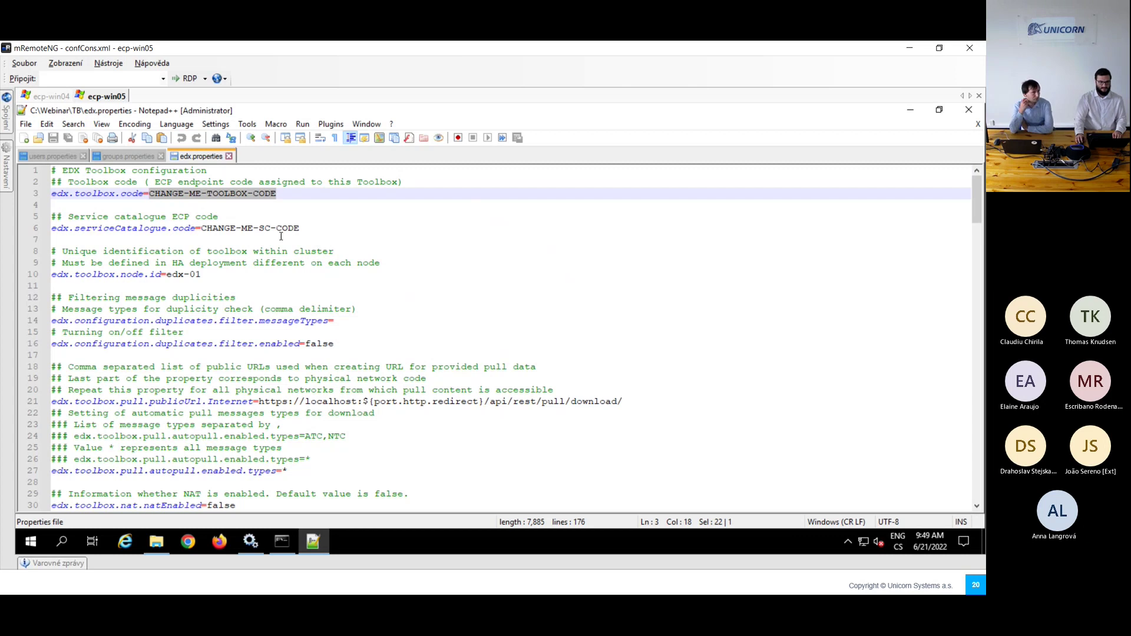
{"action": "type", "text": "cheezta"}
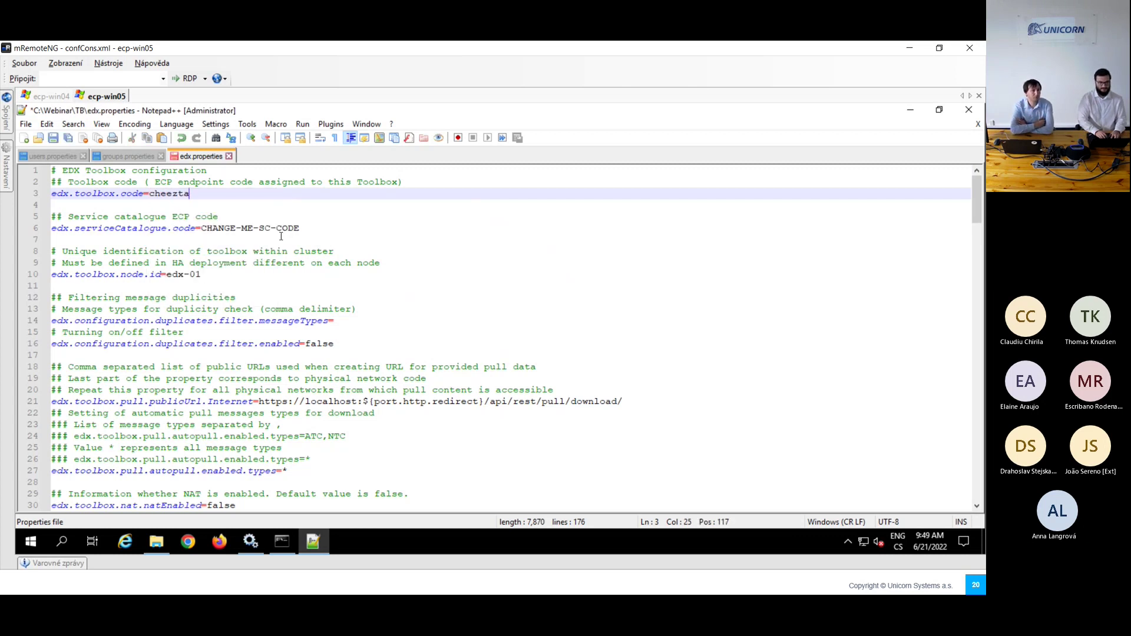
{"action": "key", "text": "BackSpace"}
{"action": "key", "text": "BackSpace"}
{"action": "key", "text": "BackSpace"}
{"action": "type", "text": "tah"}
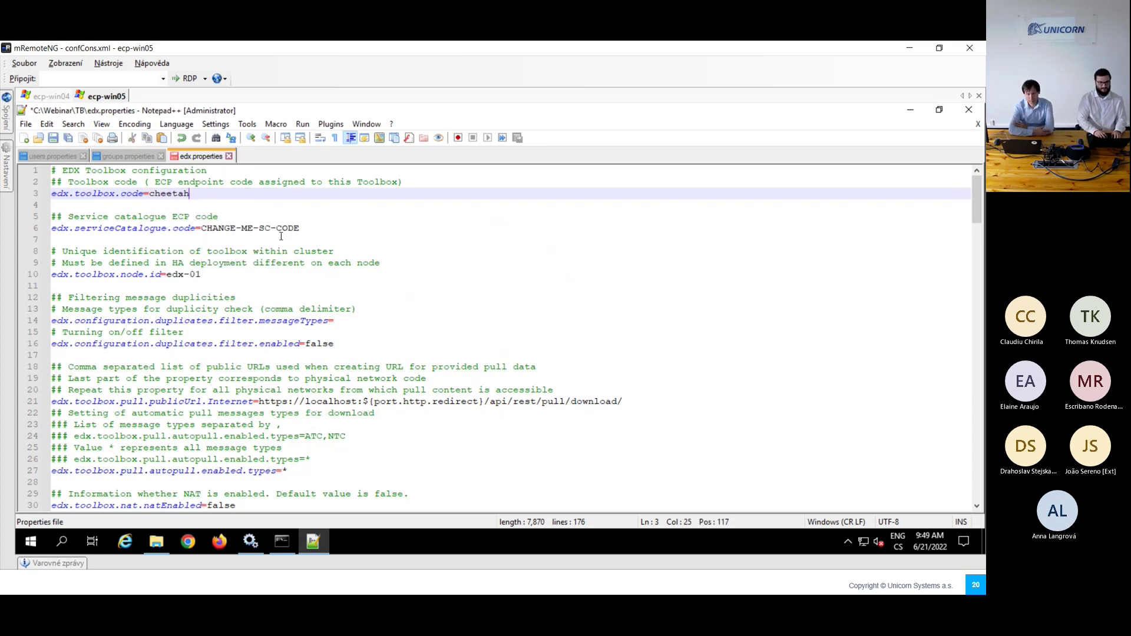
{"action": "left_click_drag", "start_coordinate": [314, 226], "coordinate": [202, 228]}
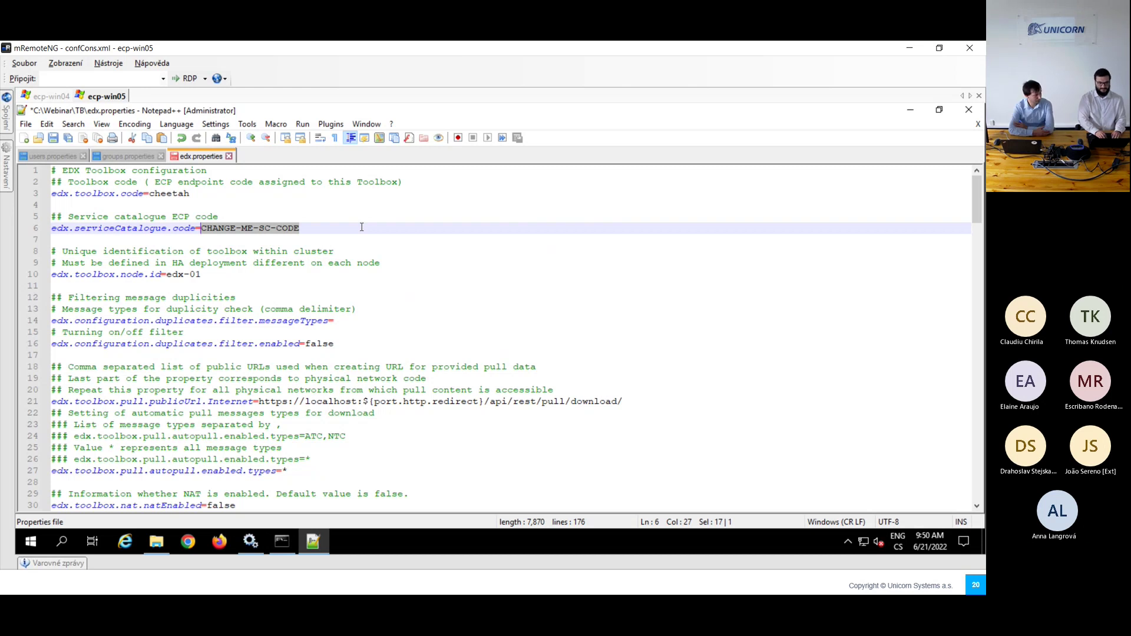
{"action": "type", "text": "l"}
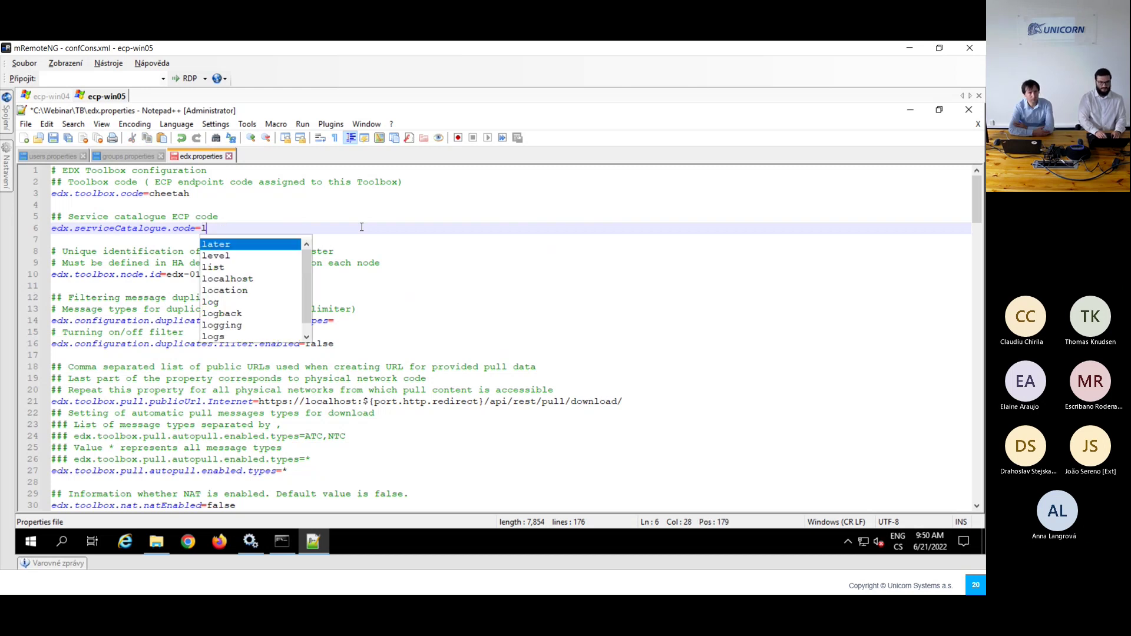
{"action": "type", "text": "ion"}
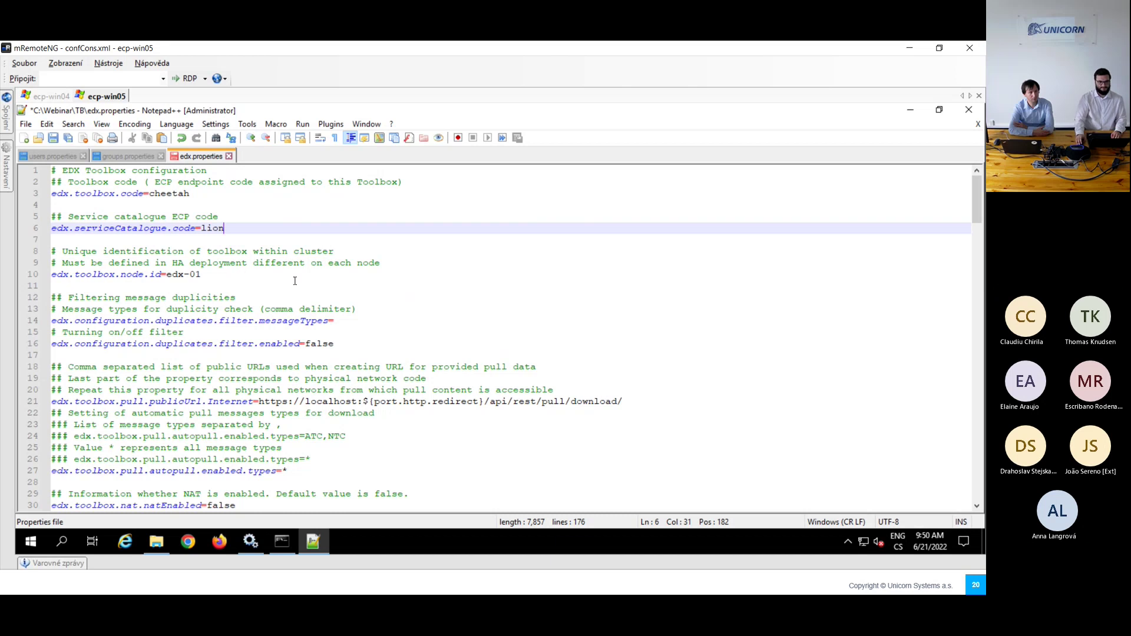
{"action": "left_click", "coordinate": [360, 321]}
Step: Change the edx prefix to ecp in the auth aliases on lines 136 and 145
{"action": "scroll", "coordinate": [270, 293], "scroll_direction": "down", "scroll_amount": 11}
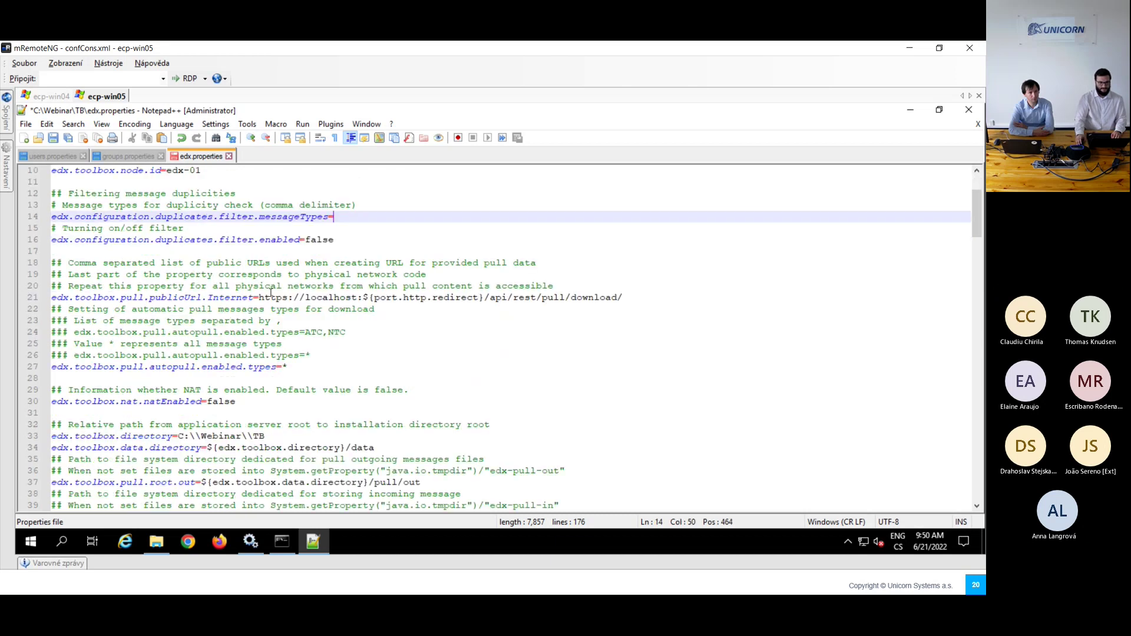
{"action": "scroll", "coordinate": [272, 297], "scroll_direction": "down", "scroll_amount": 11}
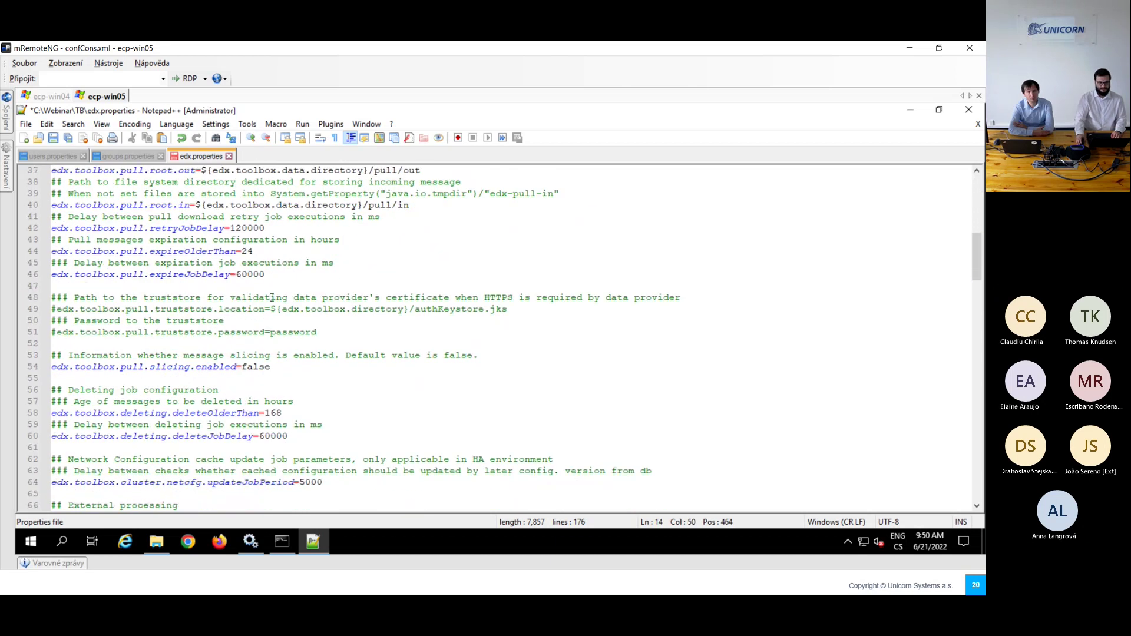
{"action": "scroll", "coordinate": [272, 299], "scroll_direction": "down", "scroll_amount": 9}
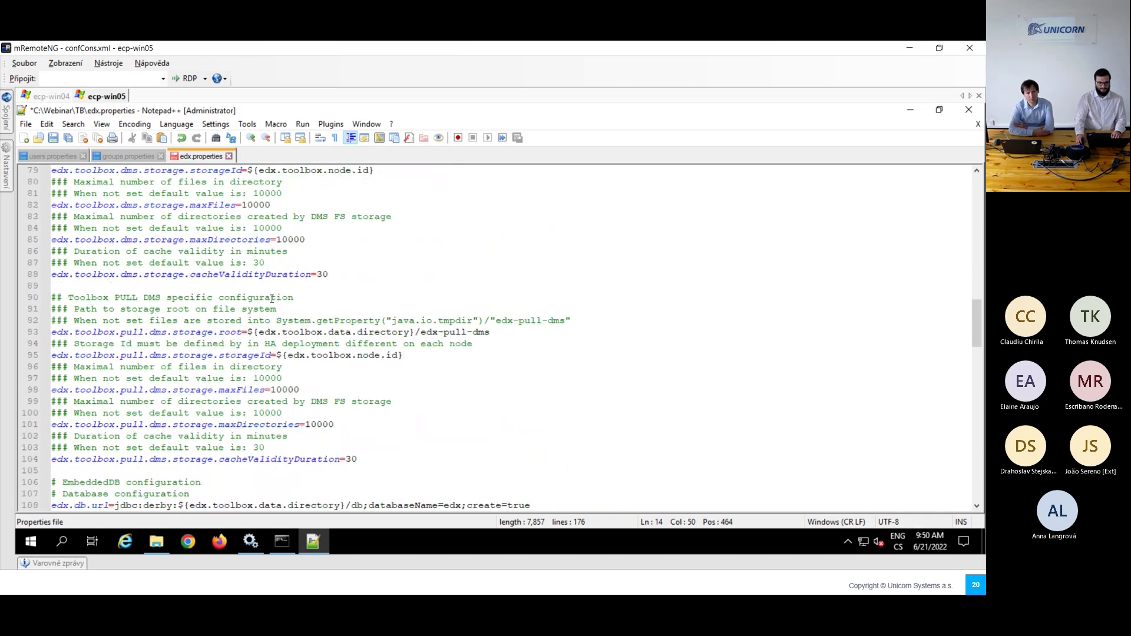
{"action": "scroll", "coordinate": [271, 299], "scroll_direction": "down", "scroll_amount": 5}
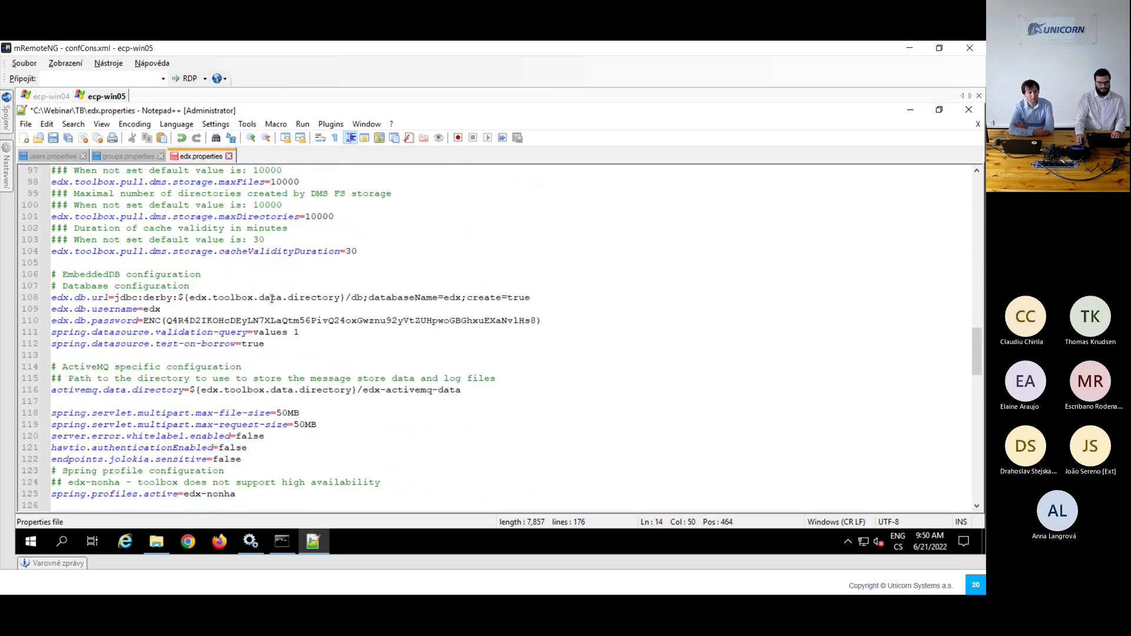
{"action": "scroll", "coordinate": [272, 300], "scroll_direction": "down", "scroll_amount": 6}
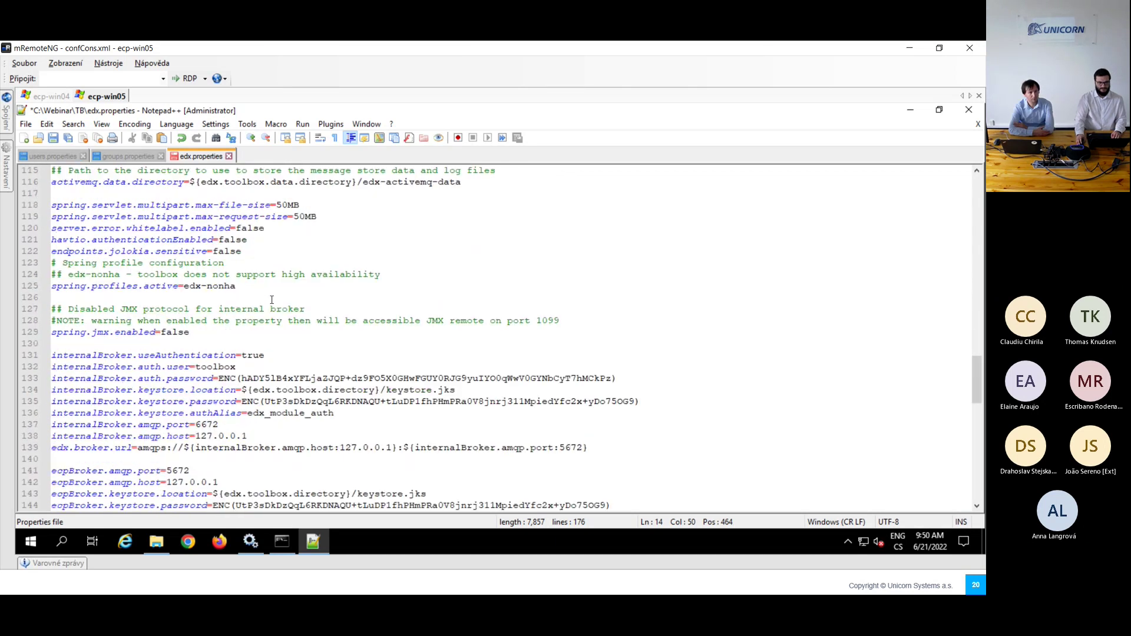
{"action": "left_click", "coordinate": [269, 275]}
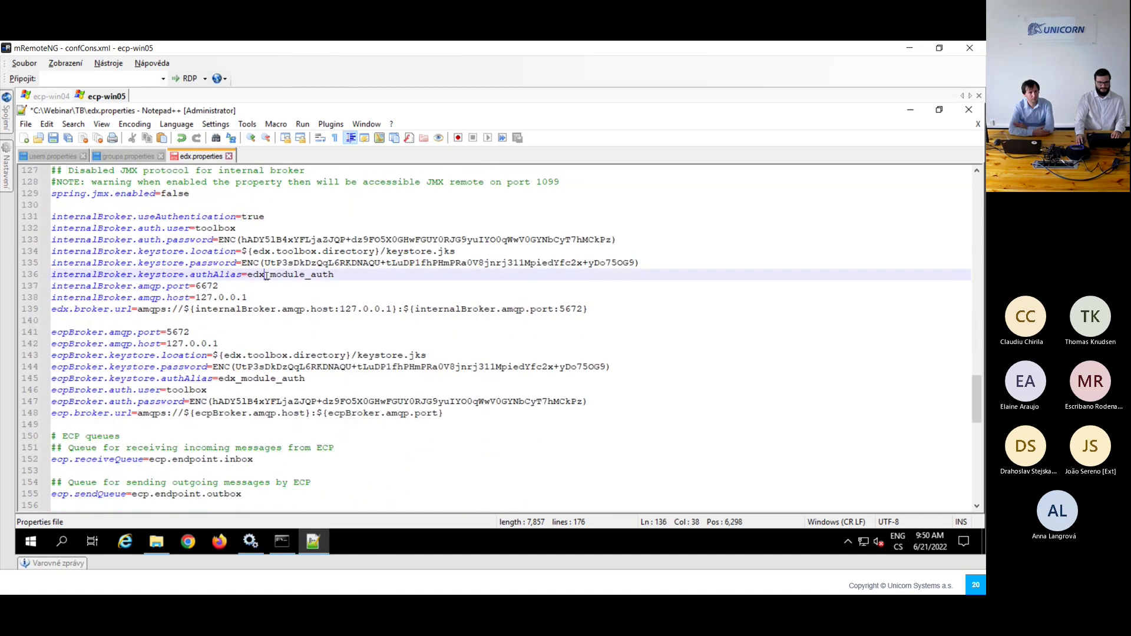
{"action": "key", "text": "BackSpace"}
{"action": "key", "text": "BackSpace"}
{"action": "key", "text": "BackSpace"}
{"action": "type", "text": "ecp"}
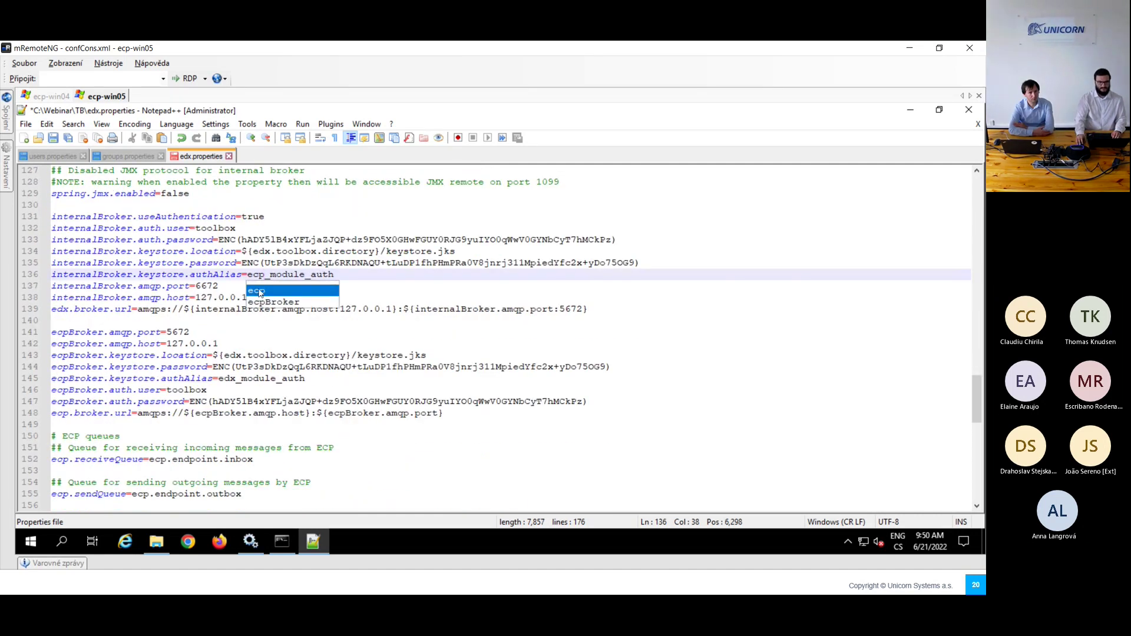
{"action": "left_click", "coordinate": [253, 275]}
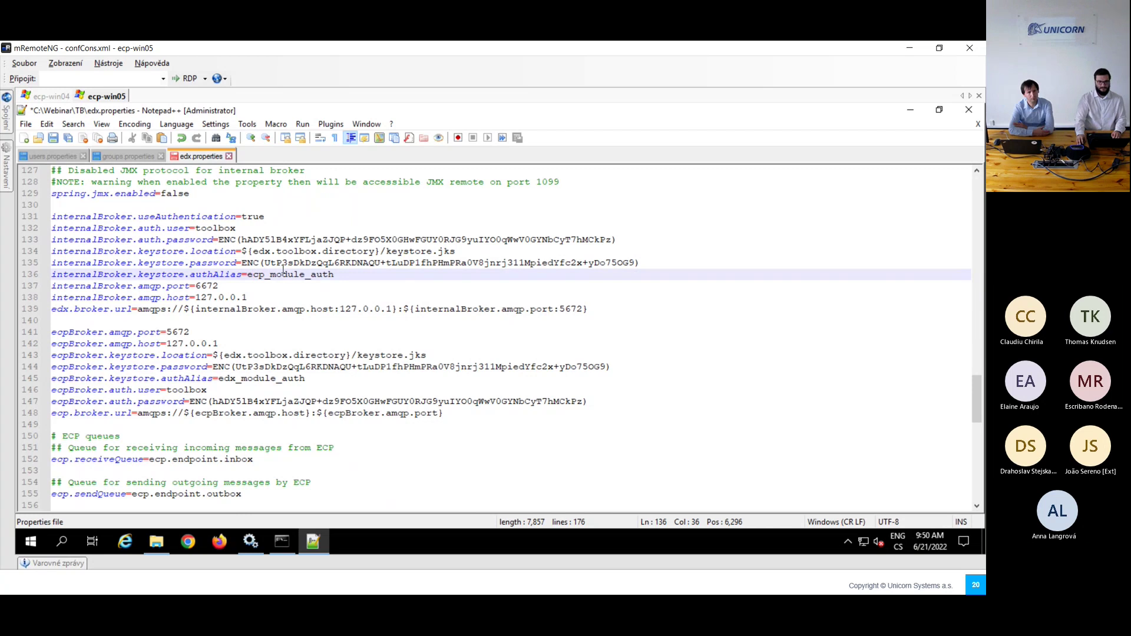
{"action": "left_click", "coordinate": [235, 380]}
{"action": "key", "text": "BackSpace"}
{"action": "key", "text": "BackSpace"}
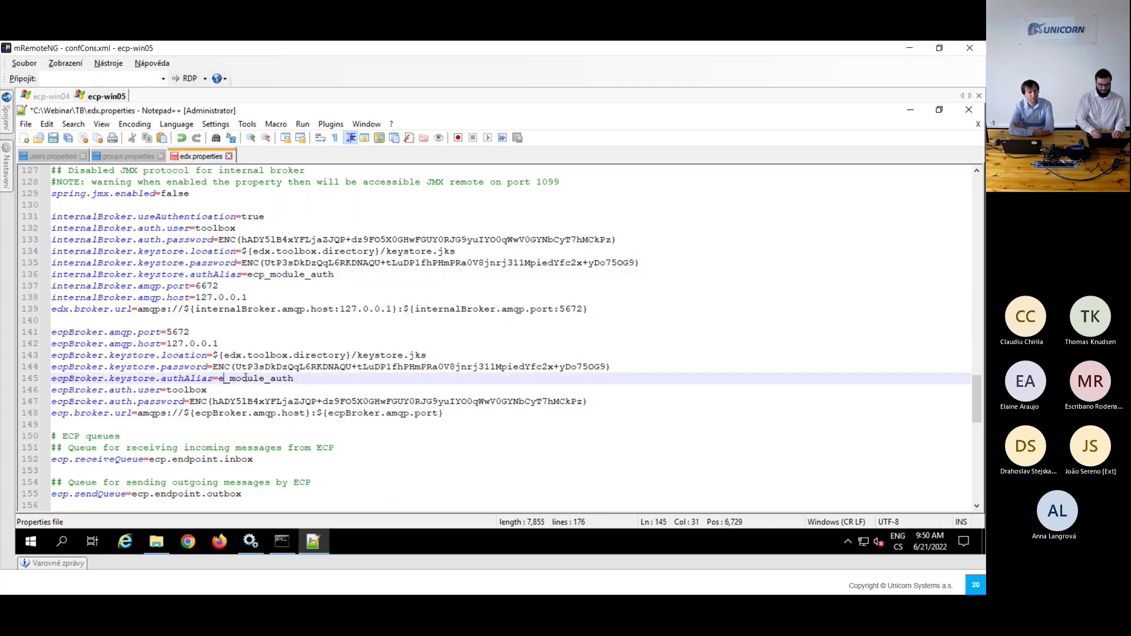
{"action": "type", "text": "cp"}
{"action": "key", "text": "End"}
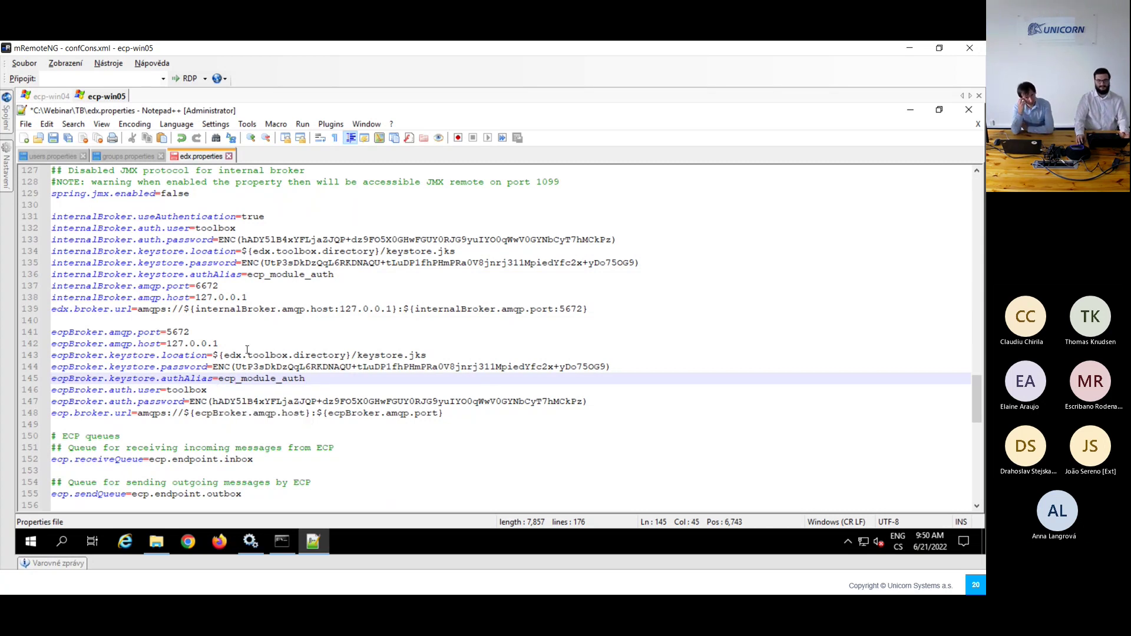
Step: Save edx.properties and verify the internal broker AMQP port is 6672 on line 137
{"action": "left_click_drag", "start_coordinate": [222, 344], "coordinate": [167, 344]}
{"action": "left_click", "coordinate": [238, 343]}
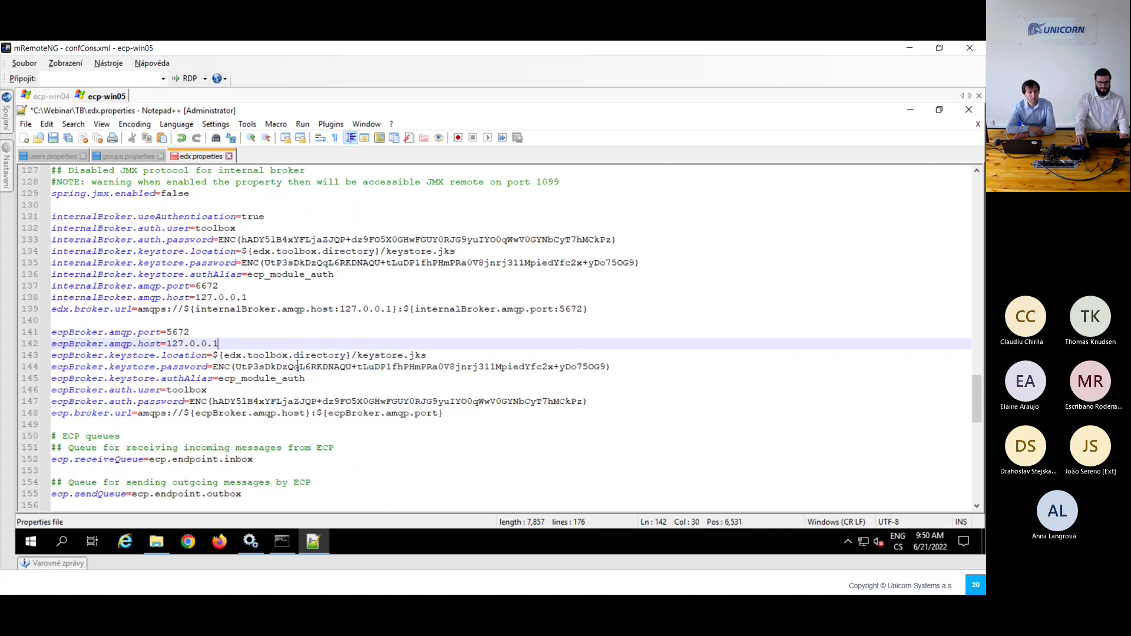
{"action": "left_click", "coordinate": [319, 378]}
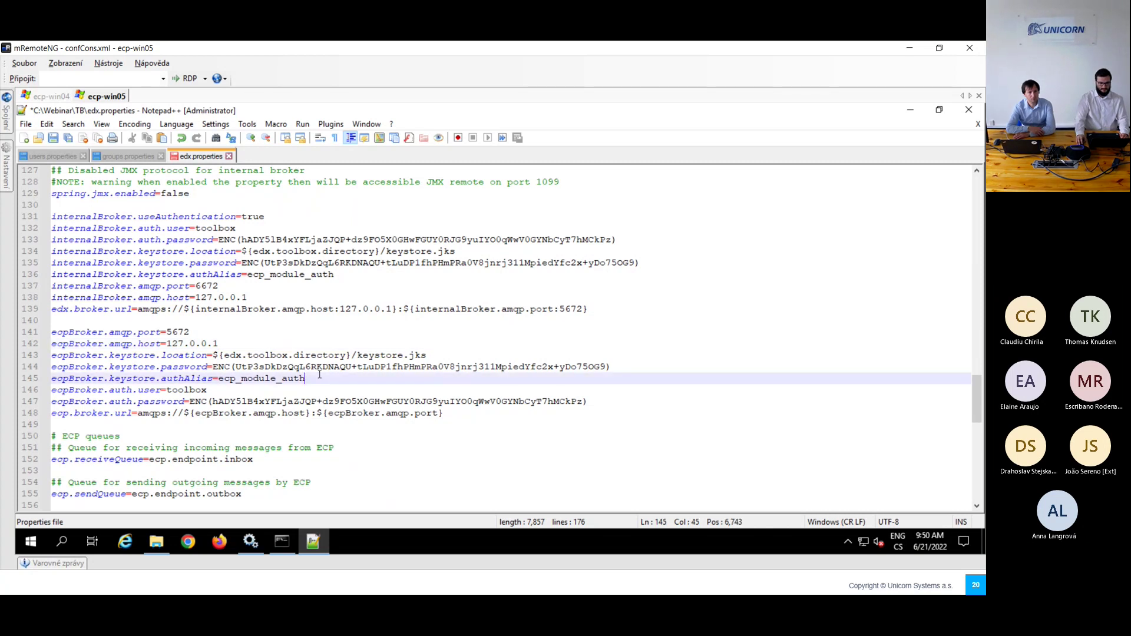
{"action": "key", "text": "ctrl+s"}
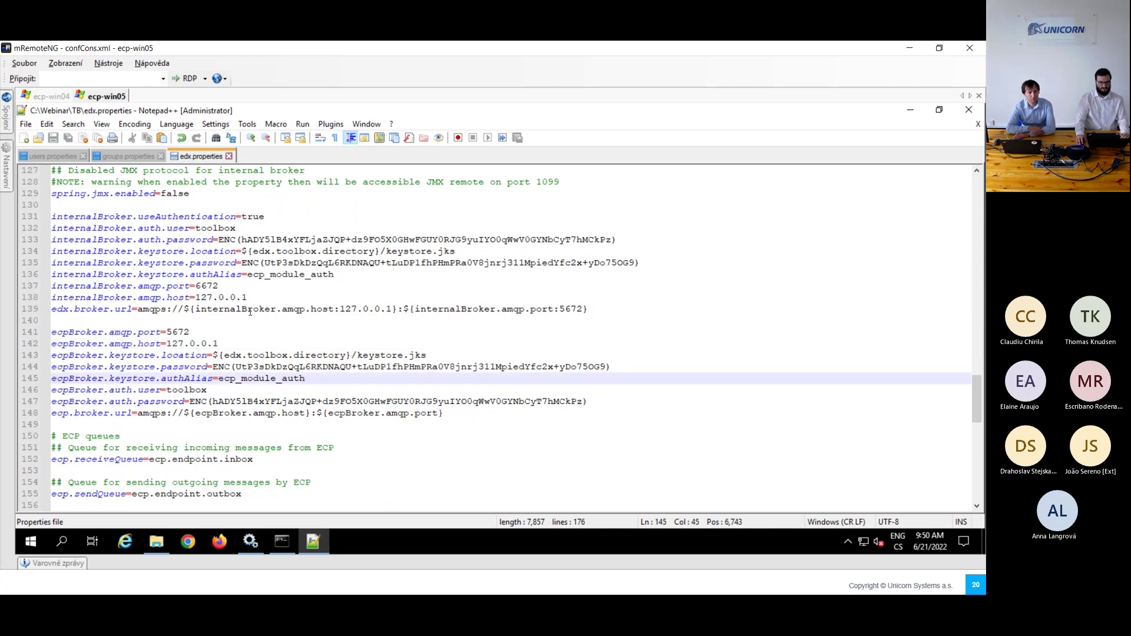
{"action": "left_click_drag", "start_coordinate": [196, 287], "coordinate": [225, 287]}
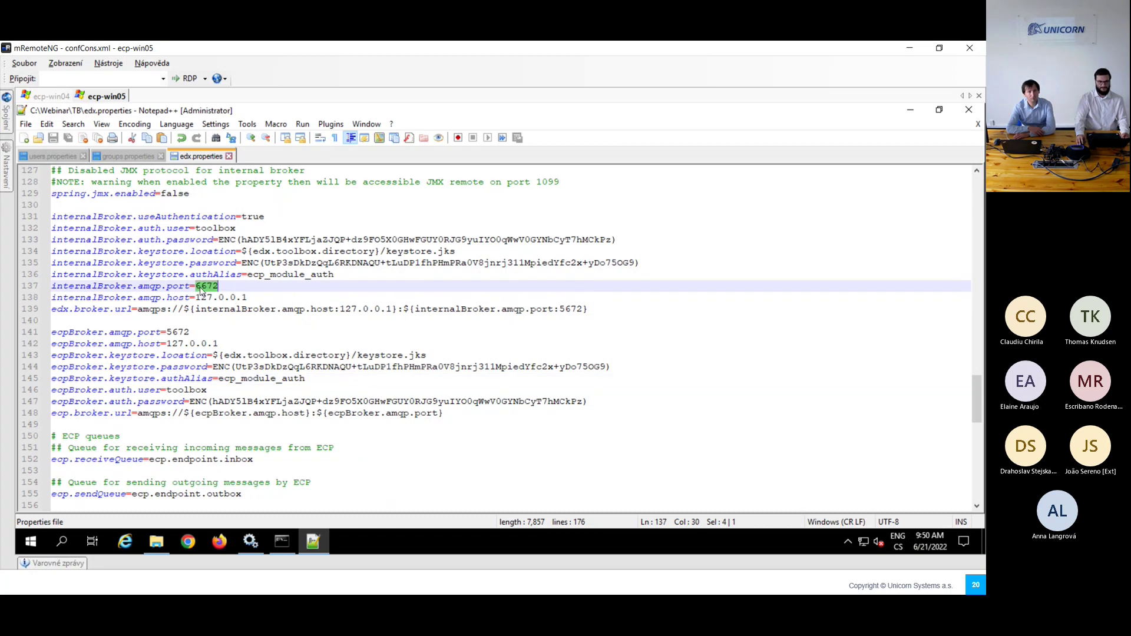
{"action": "left_click_drag", "start_coordinate": [196, 286], "coordinate": [204, 287]}
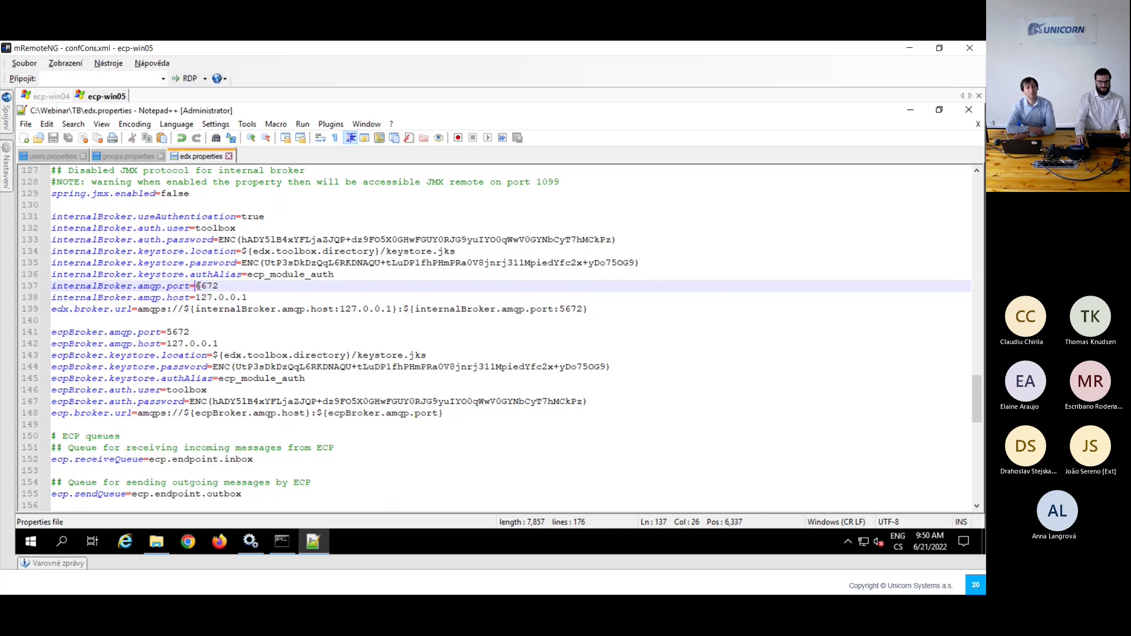
{"action": "left_click", "coordinate": [229, 287]}
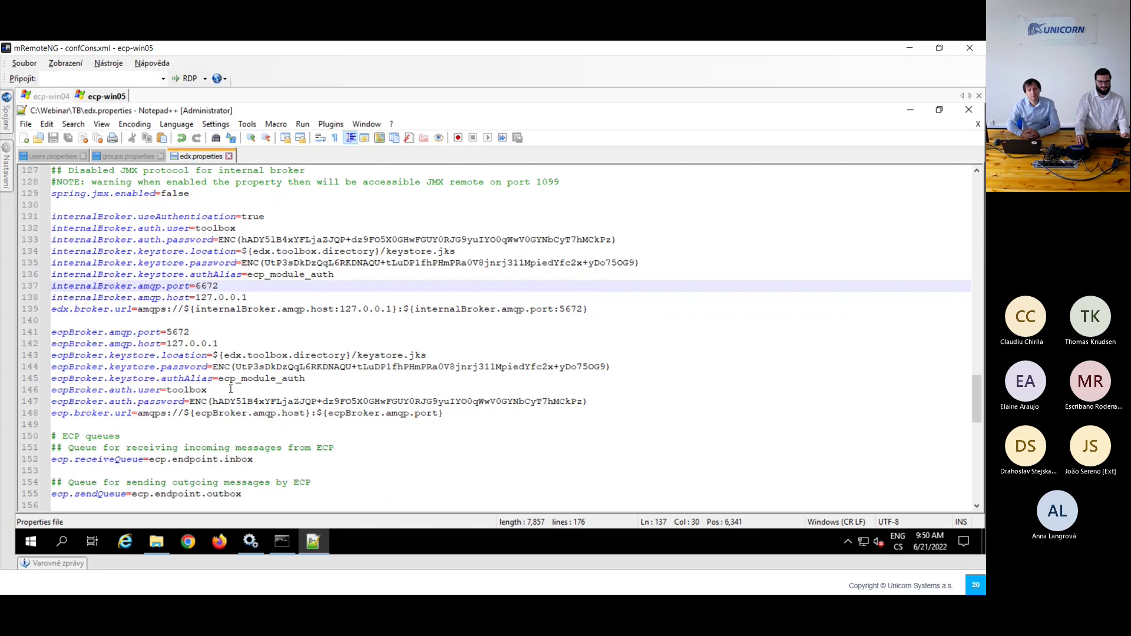
{"action": "left_click", "coordinate": [157, 542]}
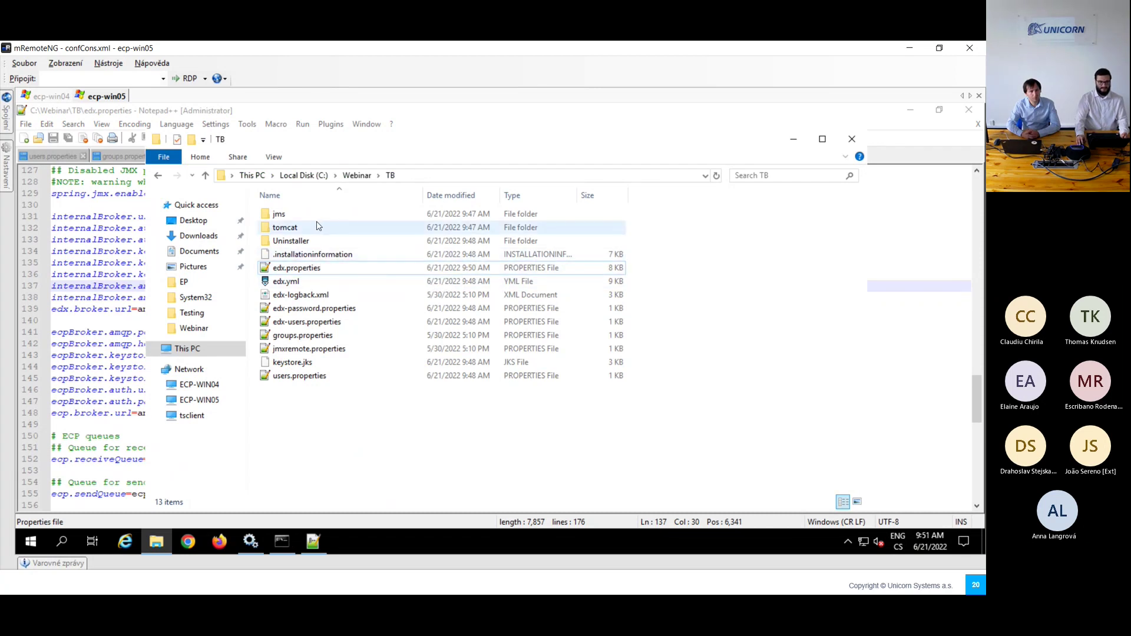
Step: Copy authKeystore.jks from the EP folder into the TB folder
{"action": "left_click", "coordinate": [361, 175]}
{"action": "double_click", "coordinate": [288, 215]}
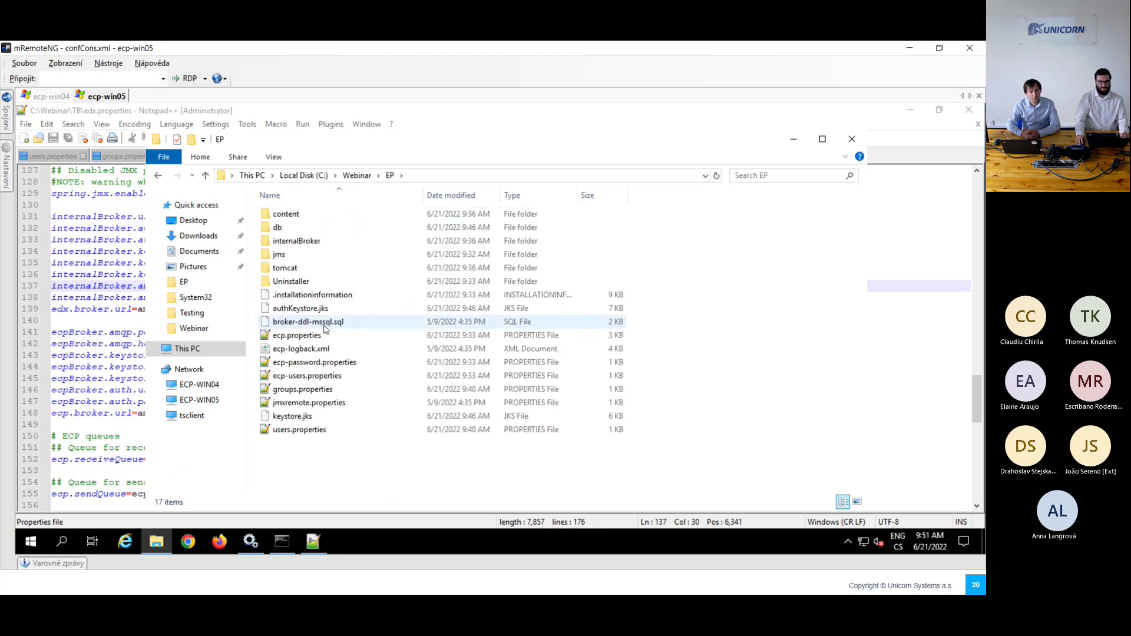
{"action": "left_click", "coordinate": [327, 309]}
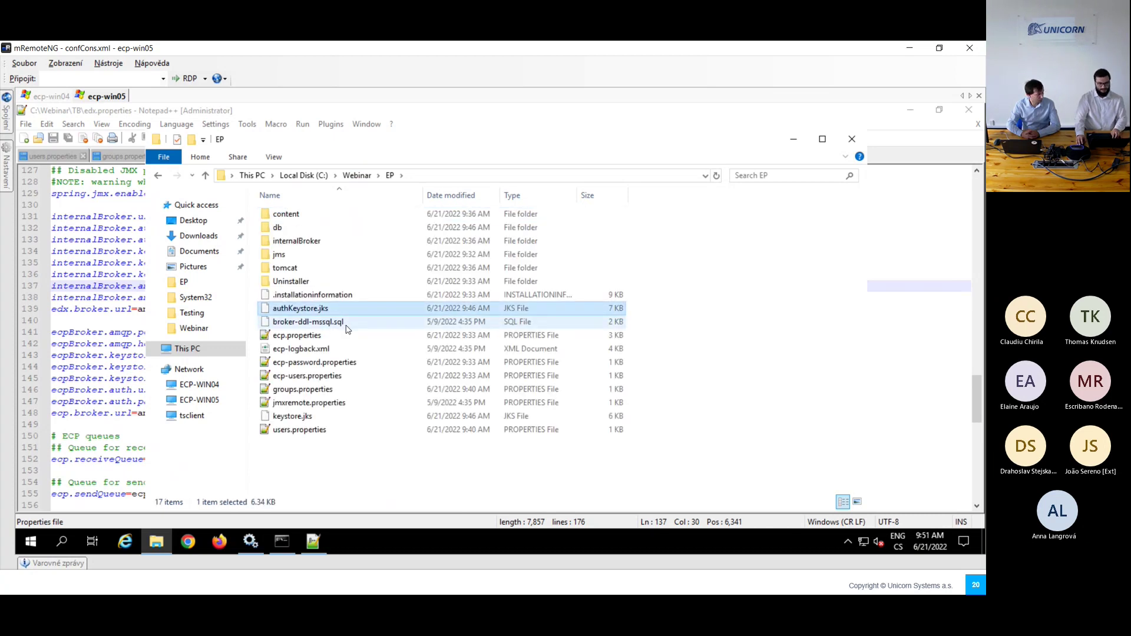
{"action": "left_click", "coordinate": [357, 175]}
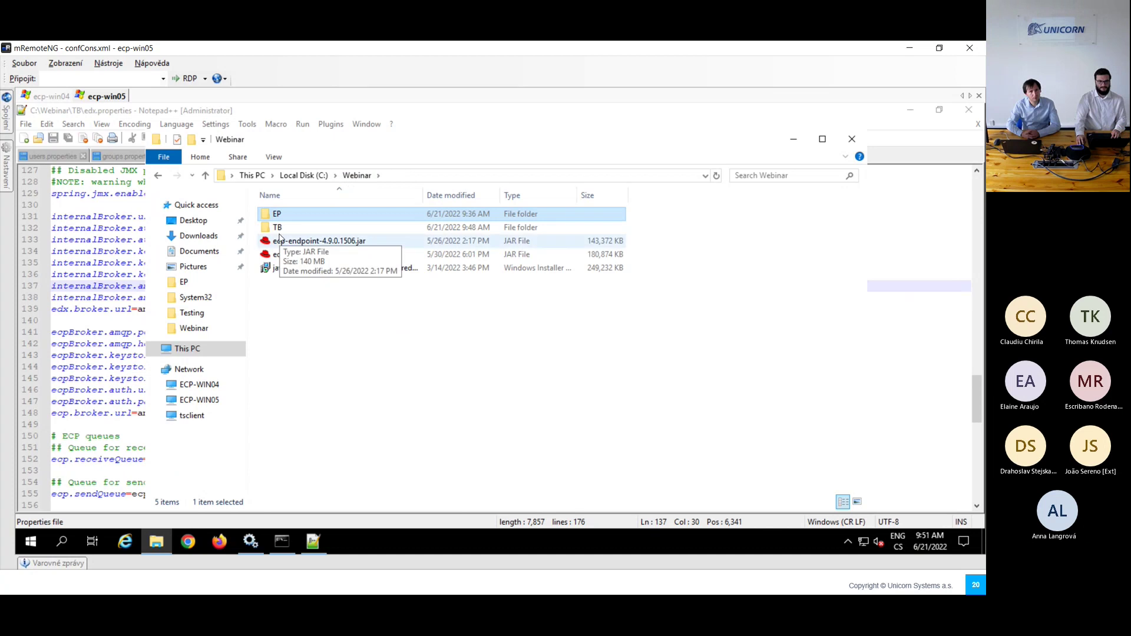
{"action": "double_click", "coordinate": [278, 227]}
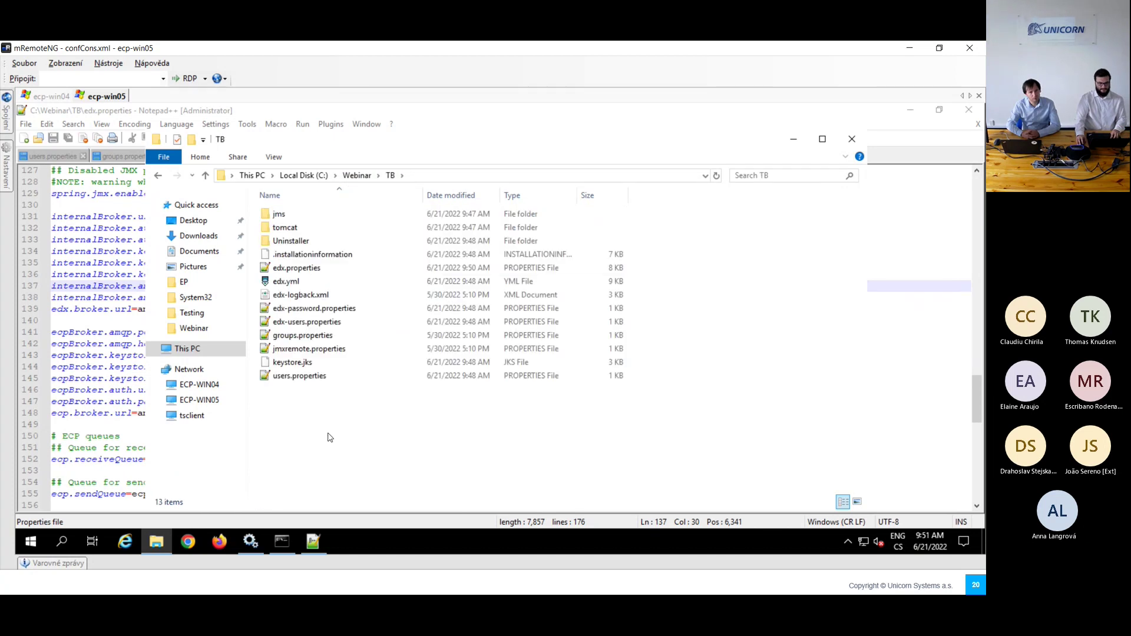
{"action": "key", "text": "ctrl+v"}
Step: Rename the existing keystore.jks to keystore.jks.bck, accepting the extension change warning
{"action": "left_click", "coordinate": [310, 377]}
{"action": "left_click", "coordinate": [317, 376]}
{"action": "key", "text": "End"}
{"action": "type", "text": ".bck"}
{"action": "key", "text": "Return"}
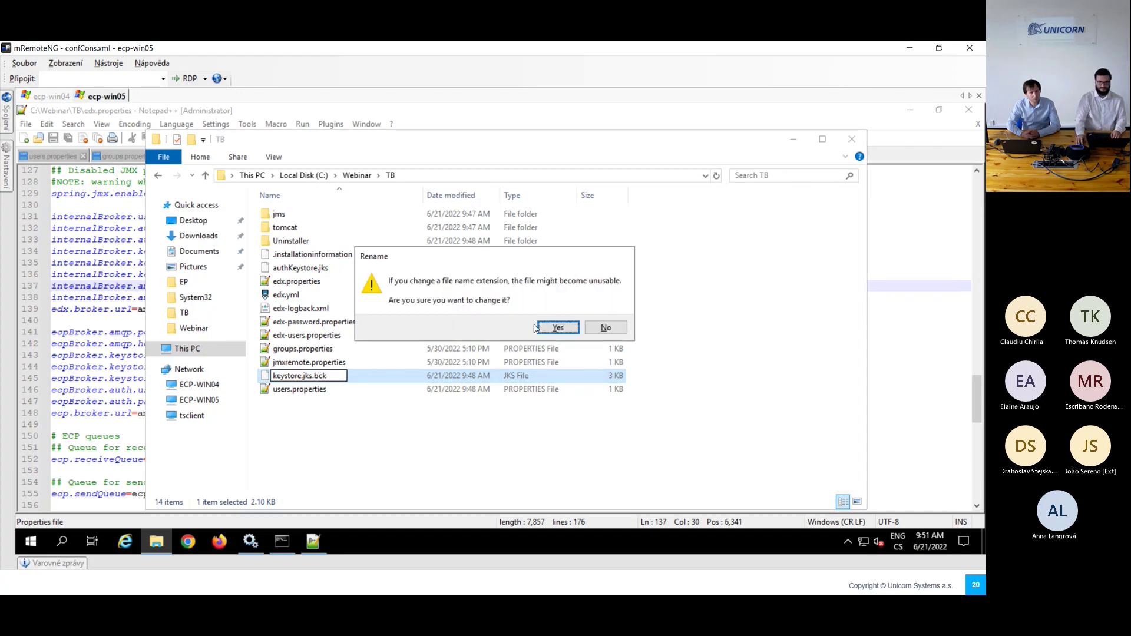
{"action": "left_click", "coordinate": [535, 328]}
Step: Rename the copied authKeystore.jks to keystore.jks
{"action": "left_click", "coordinate": [284, 269]}
{"action": "left_click", "coordinate": [284, 270]}
{"action": "left_click", "coordinate": [298, 268]}
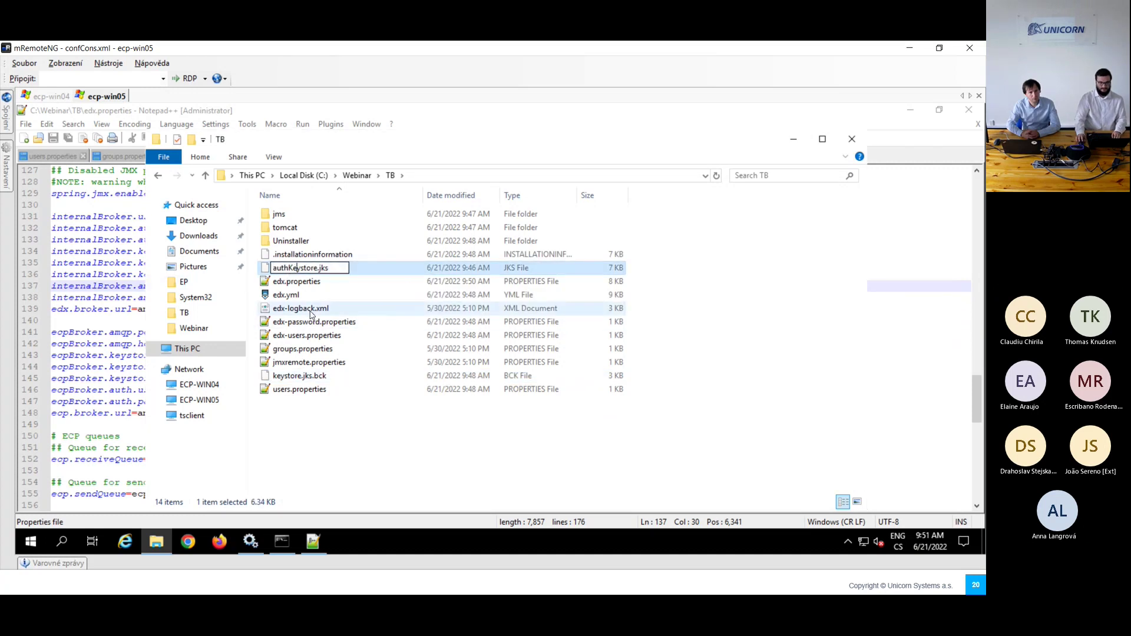
{"action": "key", "text": "BackSpace"}
{"action": "key", "text": "BackSpace"}
{"action": "key", "text": "BackSpace"}
{"action": "key", "text": "BackSpace"}
{"action": "key", "text": "BackSpace"}
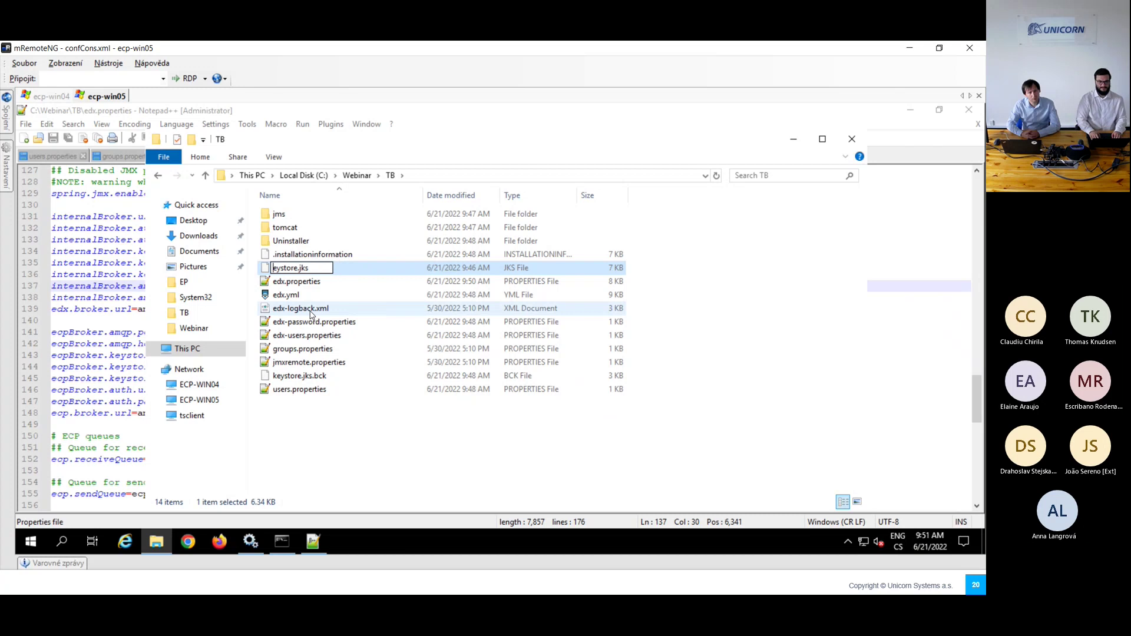
{"action": "type", "text": "k"}
{"action": "key", "text": "Return"}
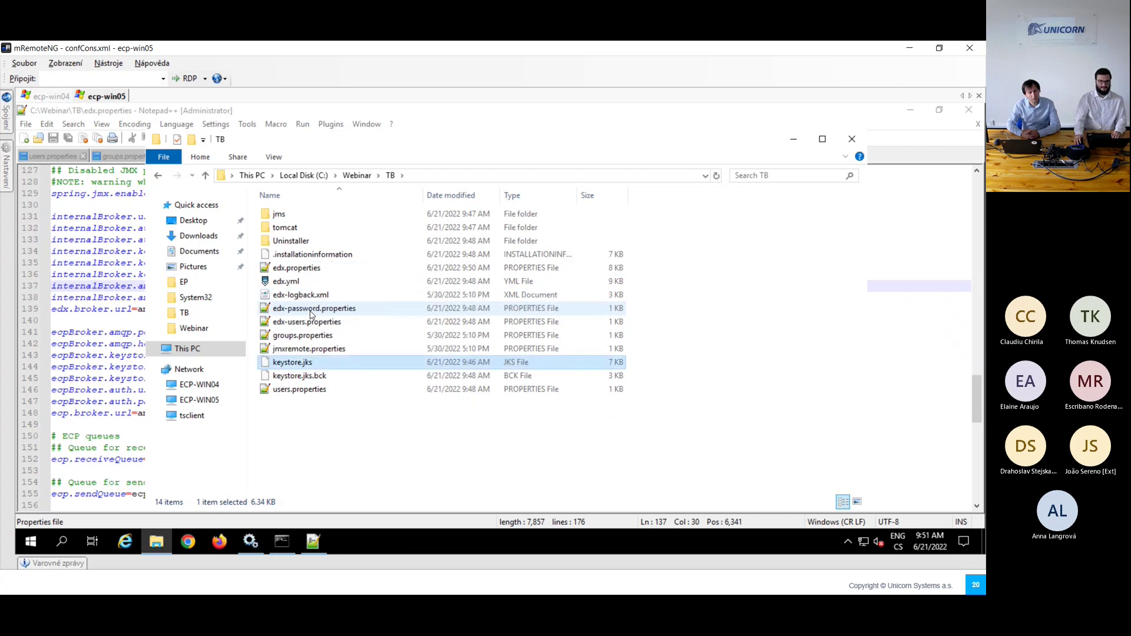
{"action": "left_click", "coordinate": [352, 433]}
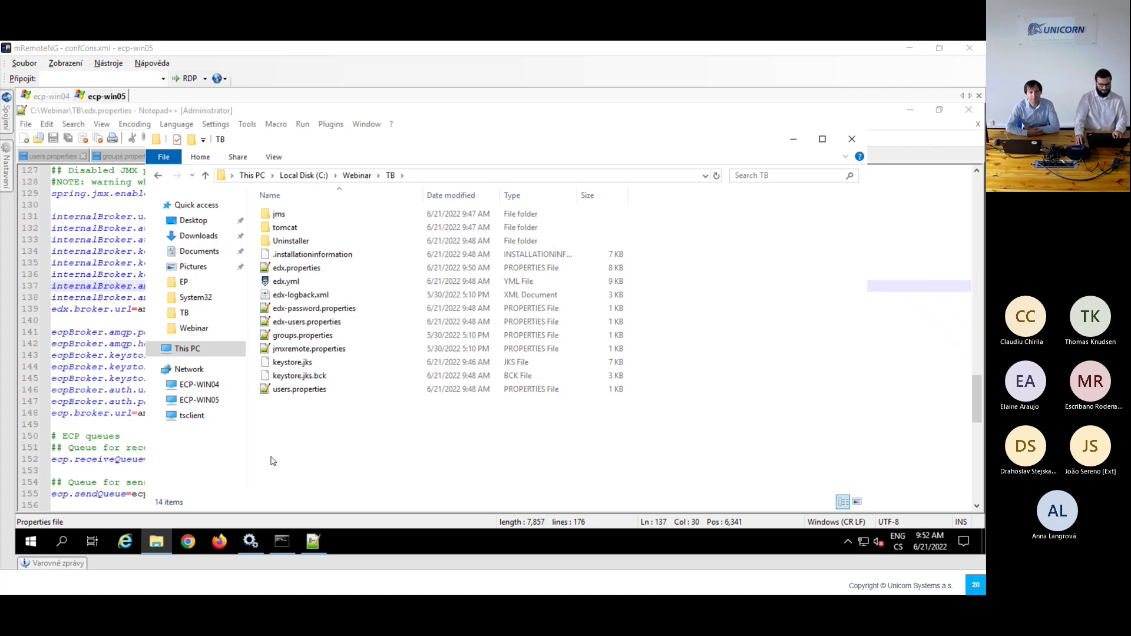
Step: Switch from the remote session to the full-screen Installation checklist slide
{"action": "key", "text": "alt+Tab"}
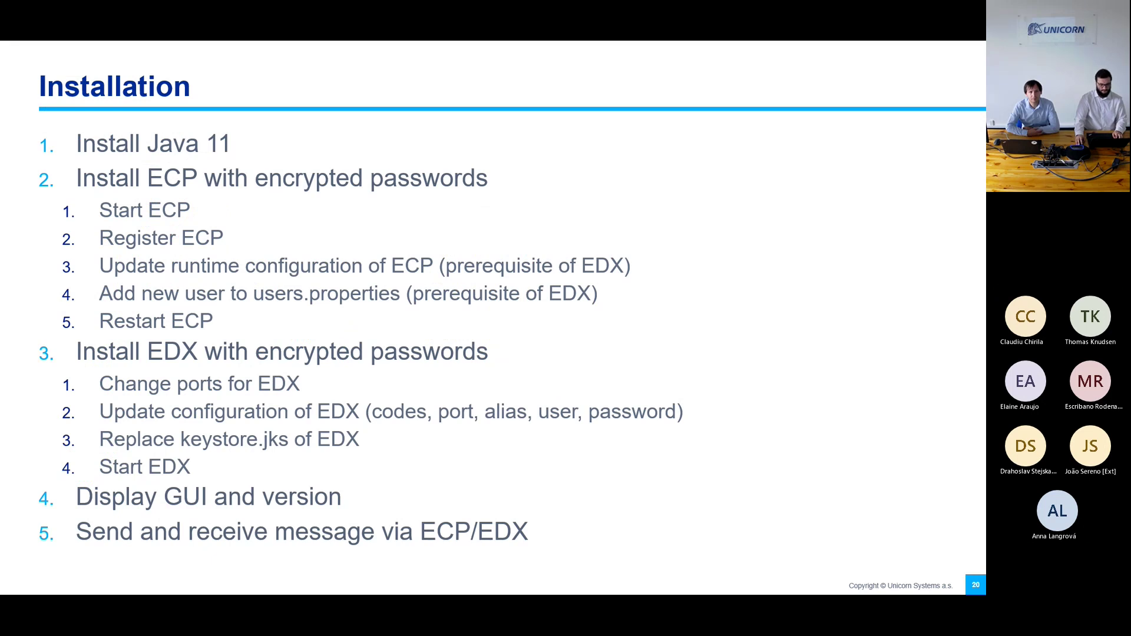
Step: Start the edx-toolbox service in Windows Services on ecp-win05, then return to Firefox
{"action": "key", "text": "alt+Tab"}
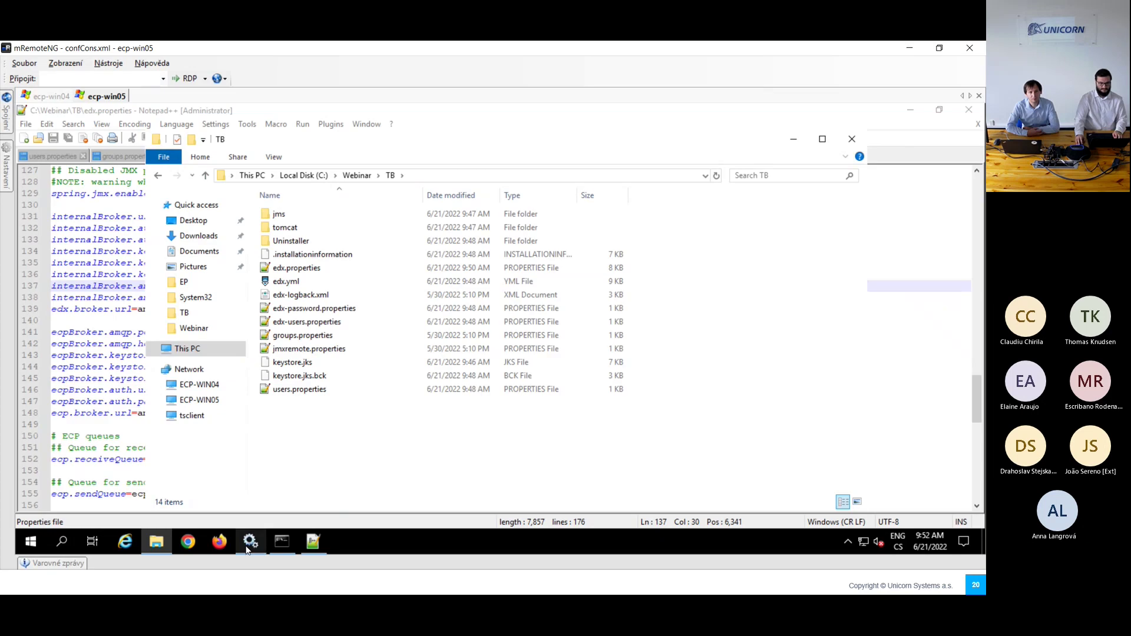
{"action": "left_click", "coordinate": [250, 541]}
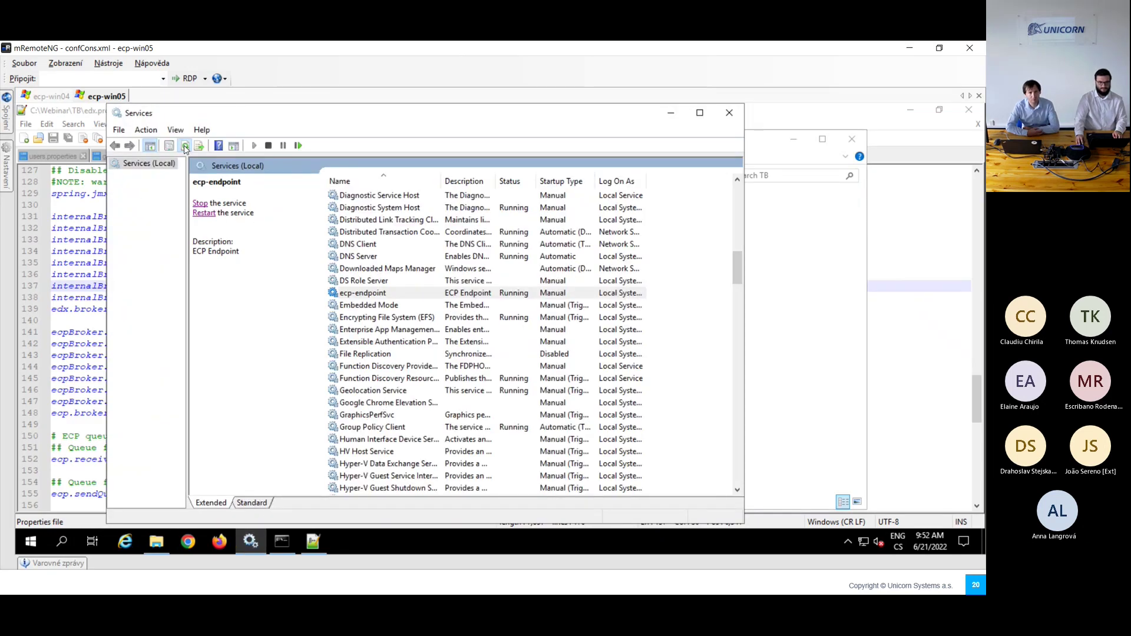
{"action": "left_click", "coordinate": [373, 307]}
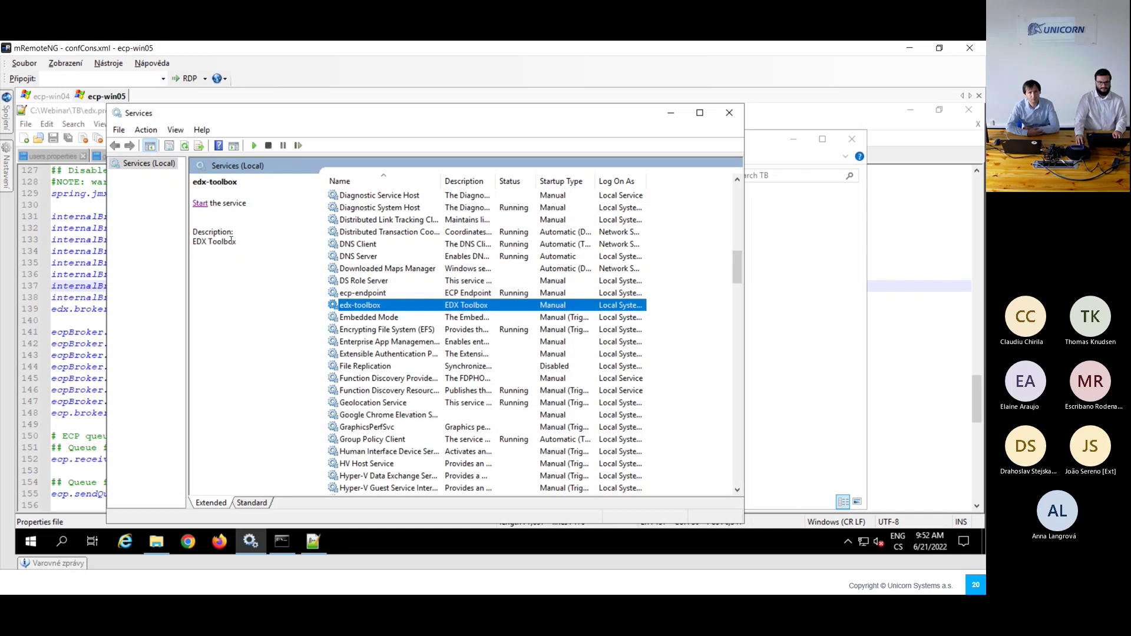
{"action": "left_click", "coordinate": [200, 203]}
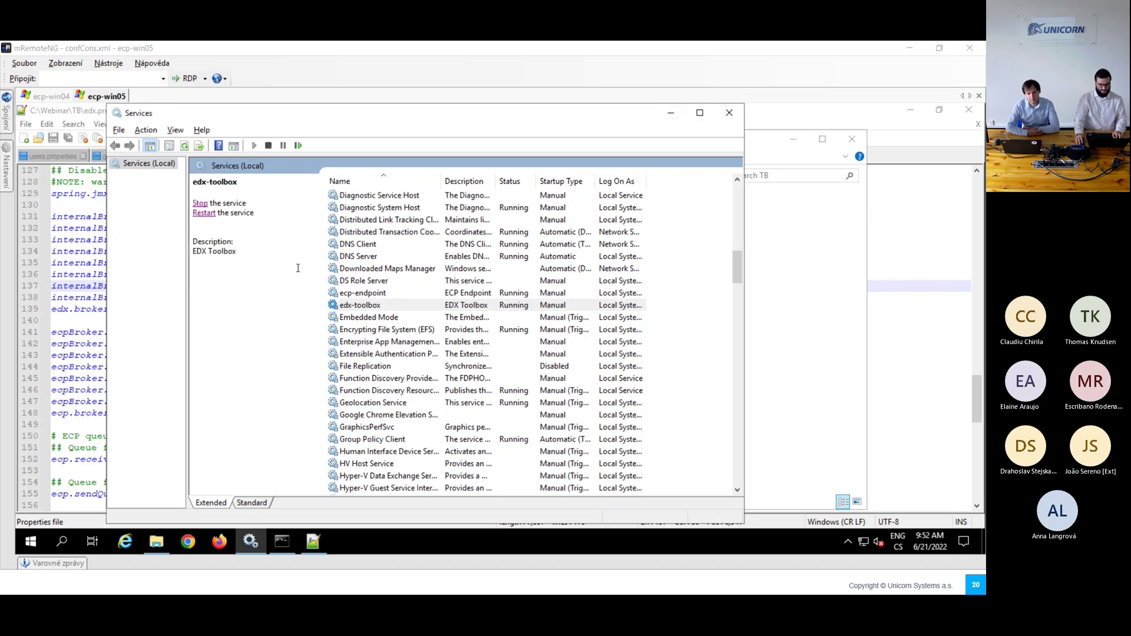
{"action": "key", "text": "alt+Tab"}
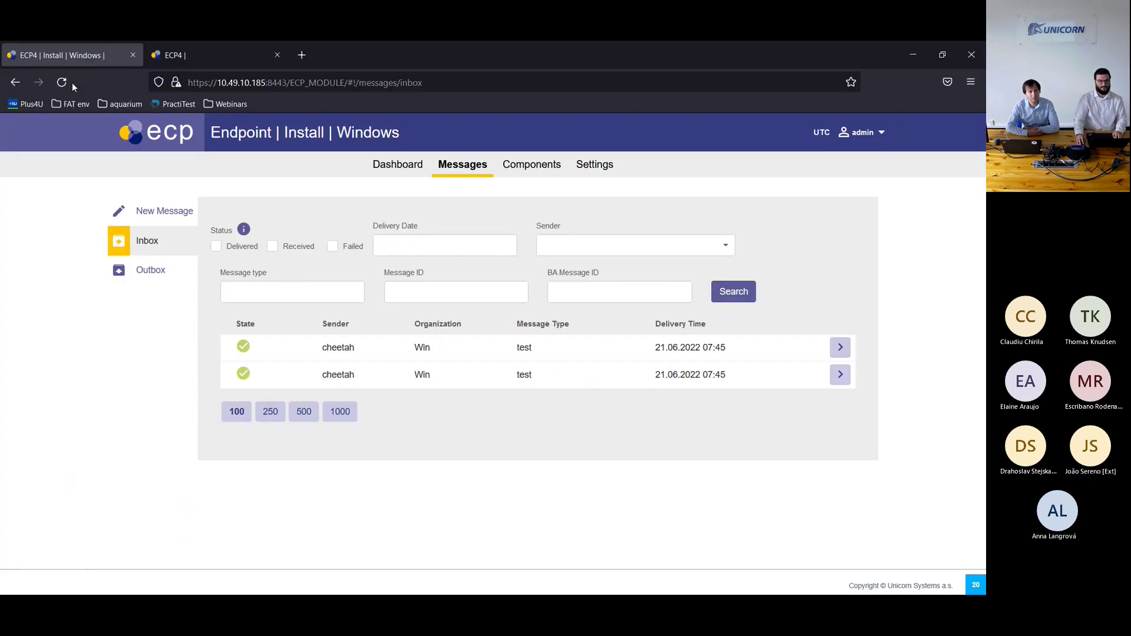
Step: Reload the endpoint page, accept the certificate risk, open Dashboard, and load the WinTB bookmark in tab 2
{"action": "left_click", "coordinate": [63, 83]}
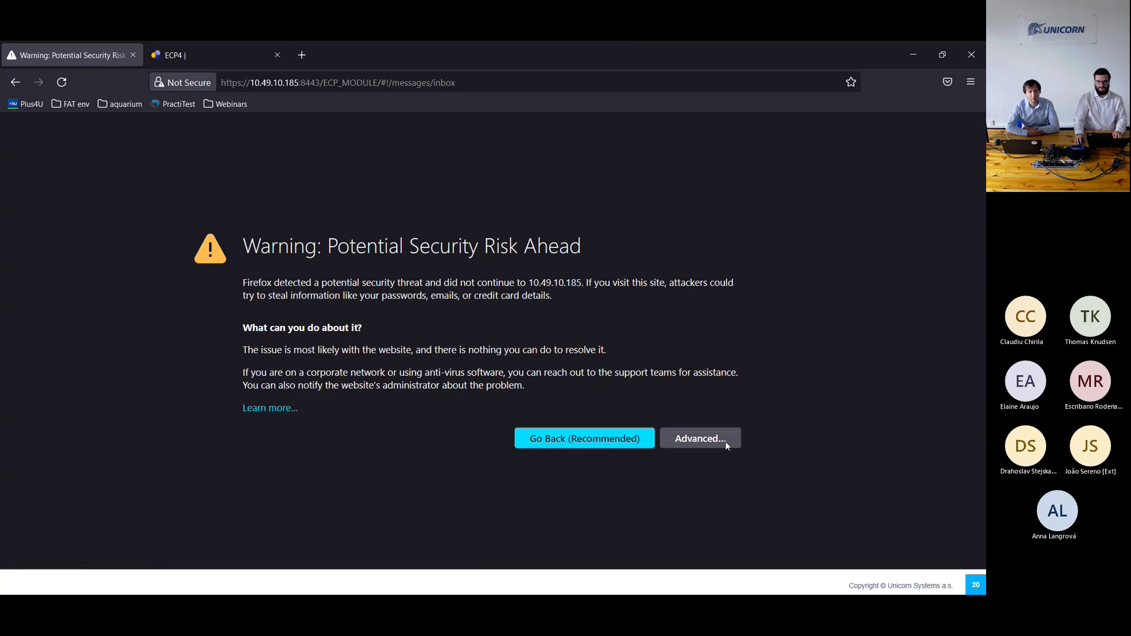
{"action": "left_click", "coordinate": [726, 442]}
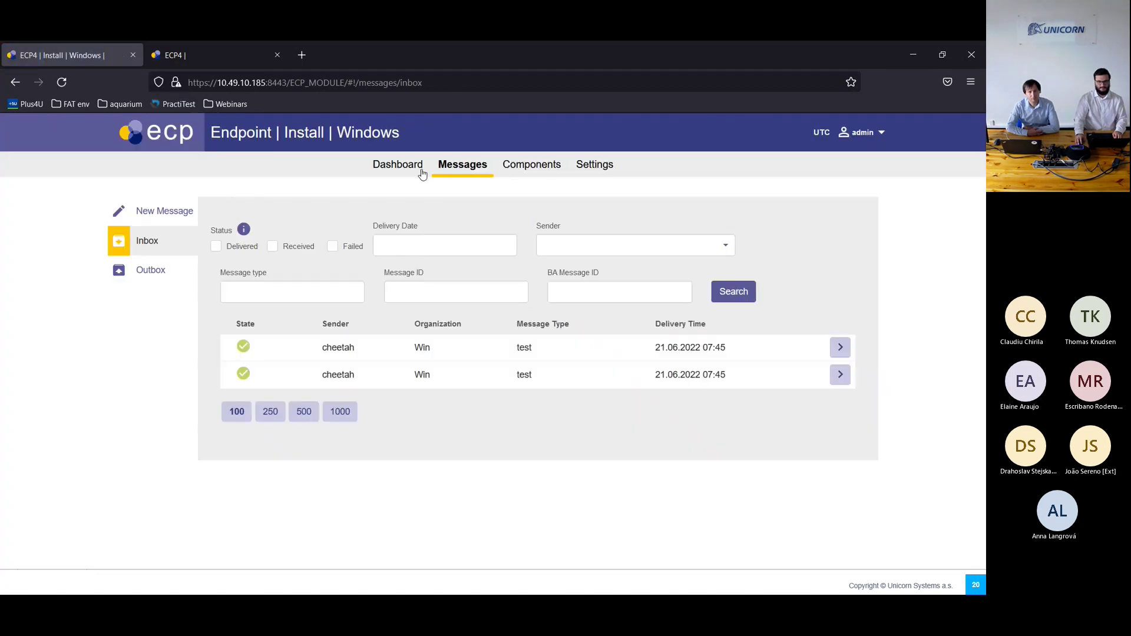
{"action": "left_click", "coordinate": [411, 168]}
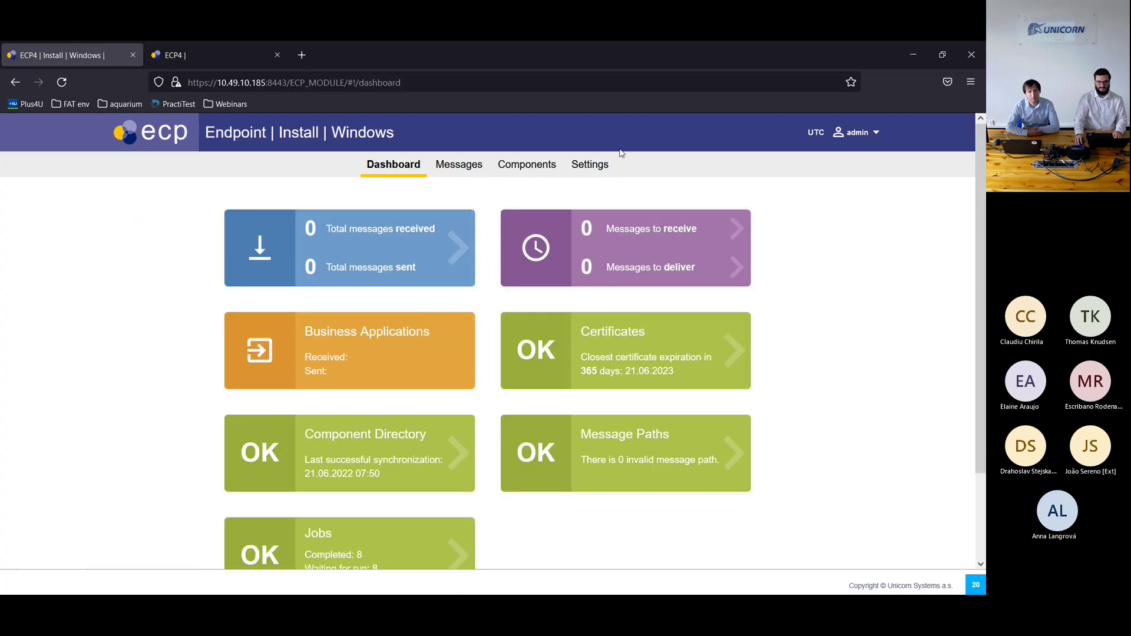
{"action": "left_click", "coordinate": [183, 59]}
{"action": "left_click", "coordinate": [211, 103]}
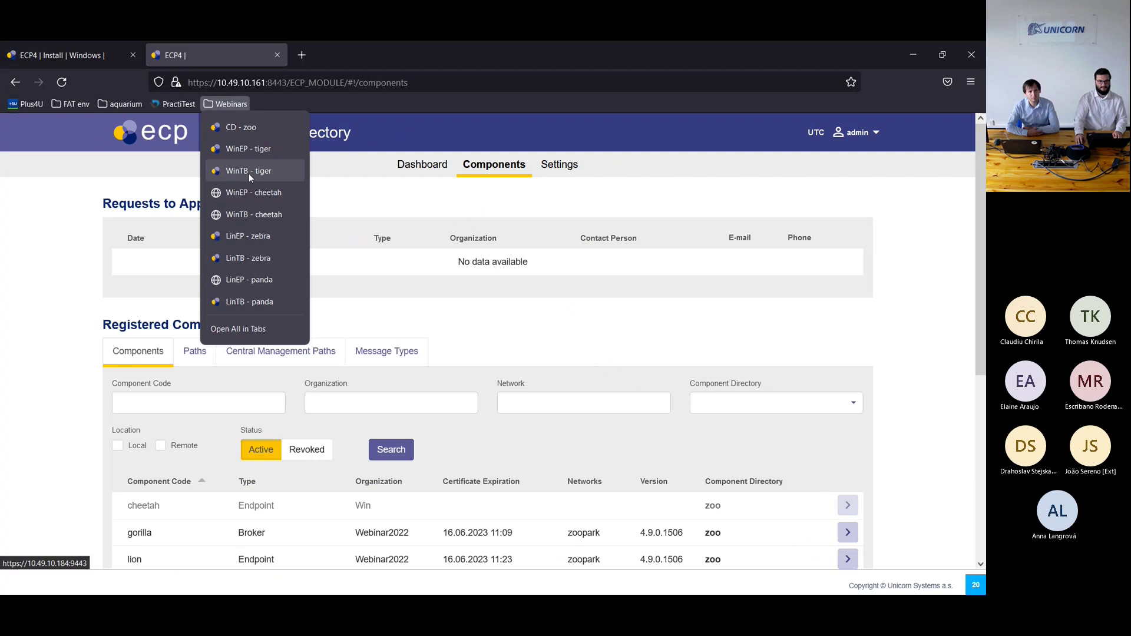
{"action": "left_click", "coordinate": [244, 214]}
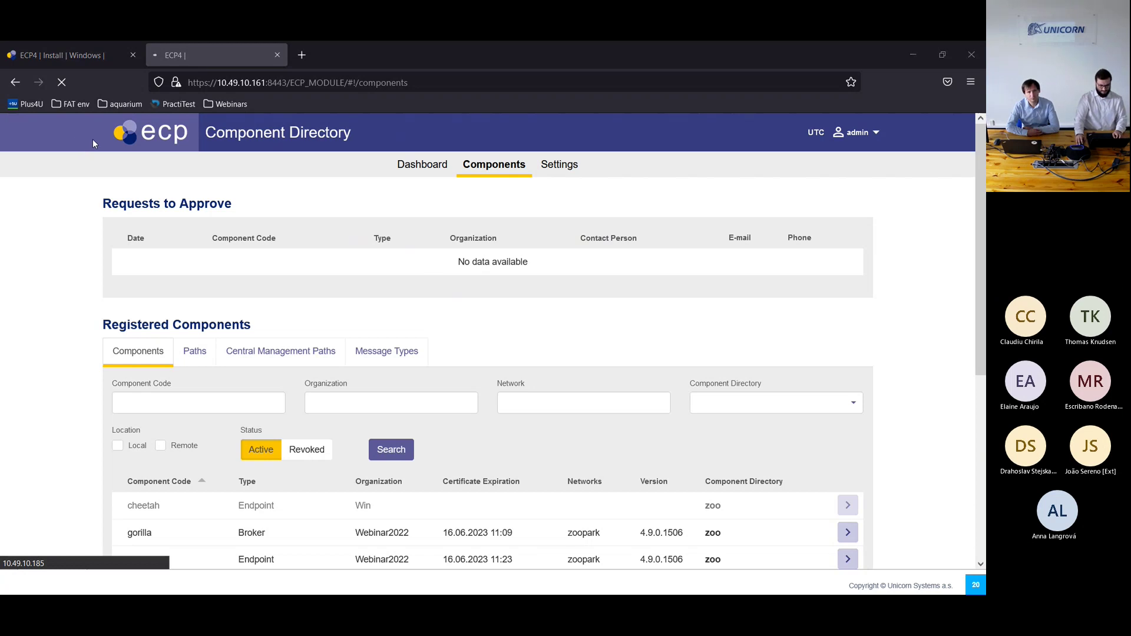
{"action": "key", "text": "alt+Tab"}
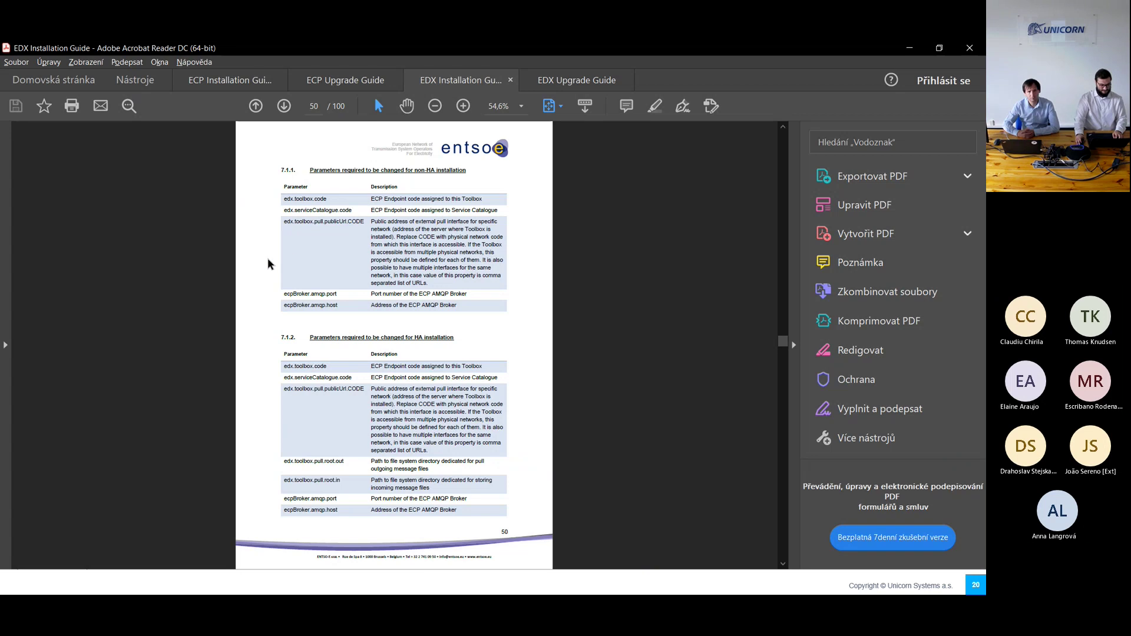
Step: Scroll the EDX Installation Guide back up from page 50 to page 31
{"action": "scroll", "coordinate": [274, 257], "scroll_direction": "up", "scroll_amount": 10}
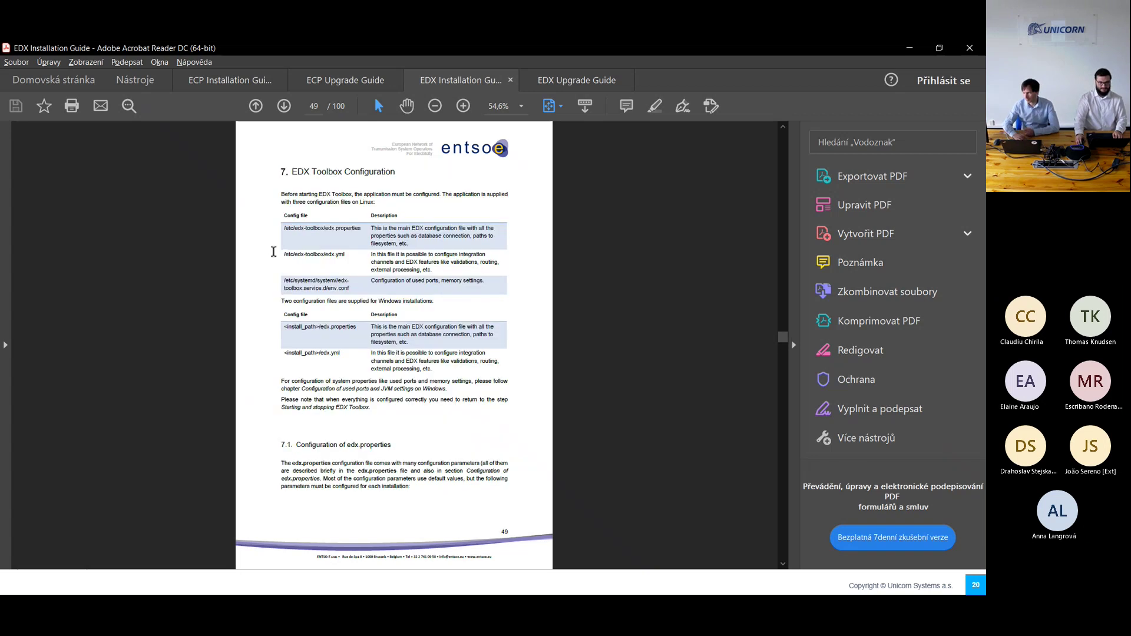
{"action": "scroll", "coordinate": [274, 257], "scroll_direction": "up", "scroll_amount": 10}
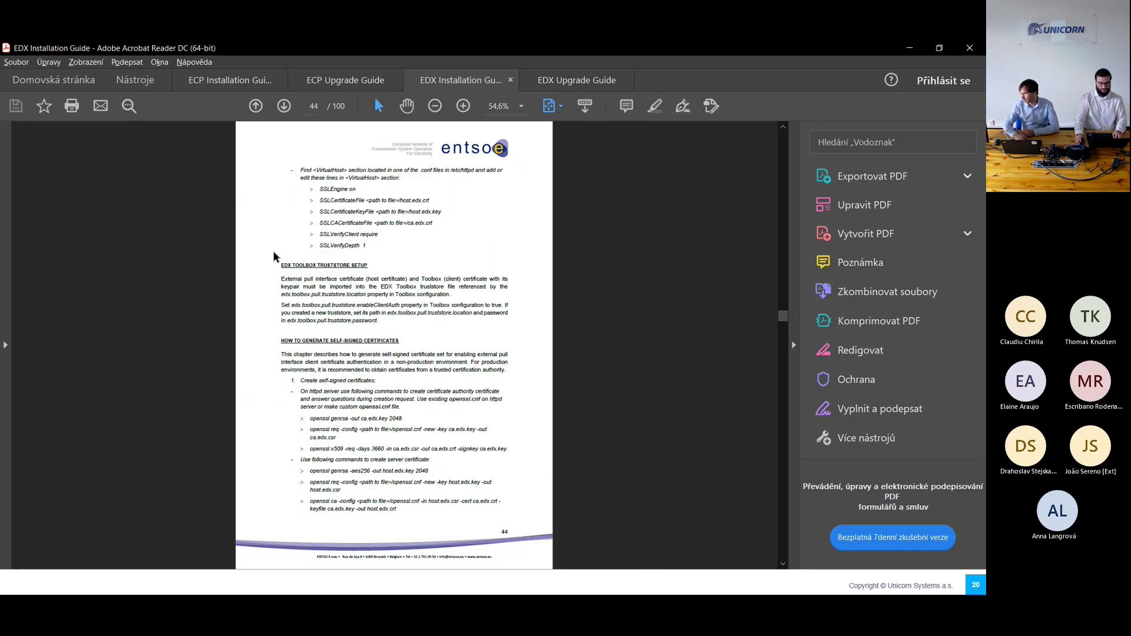
{"action": "scroll", "coordinate": [274, 252], "scroll_direction": "up", "scroll_amount": 12}
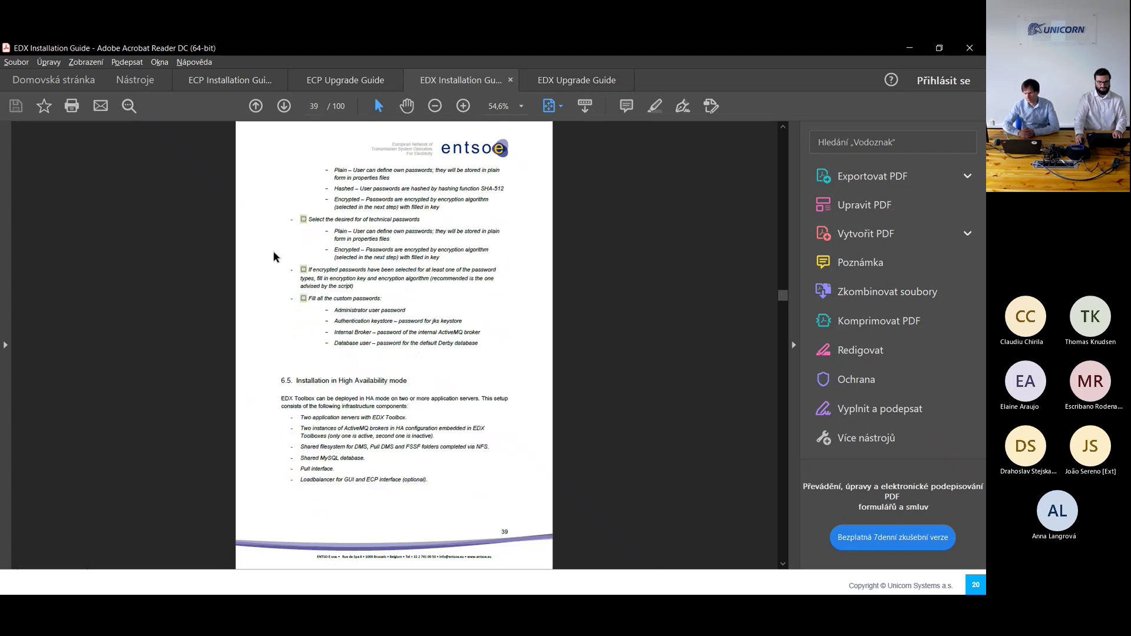
{"action": "scroll", "coordinate": [274, 254], "scroll_direction": "up", "scroll_amount": 4}
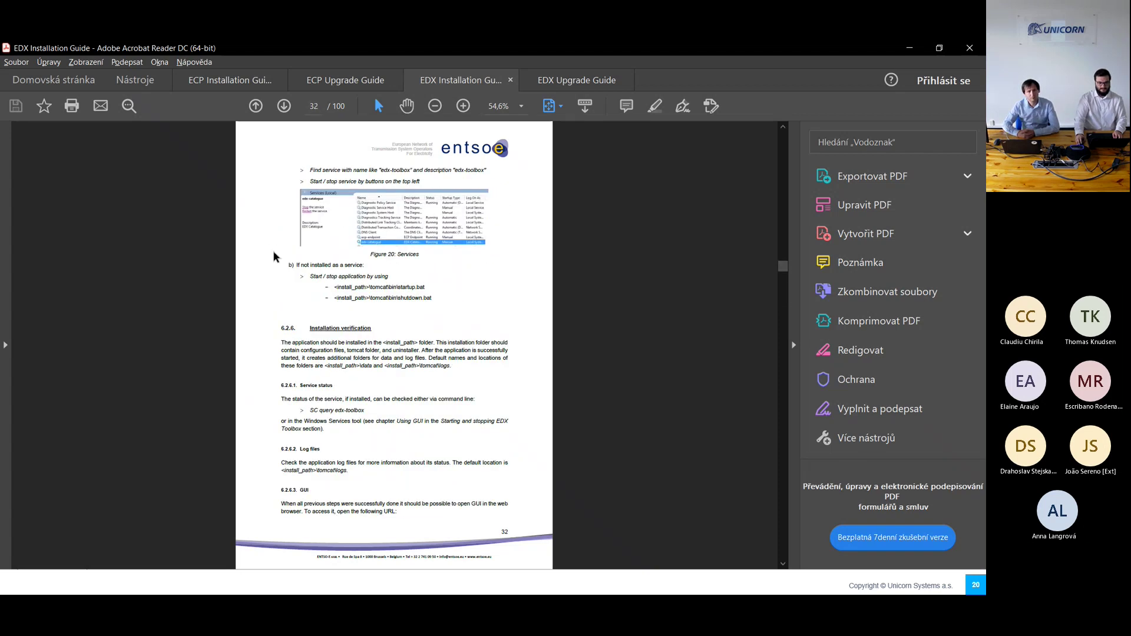
{"action": "scroll", "coordinate": [274, 256], "scroll_direction": "up", "scroll_amount": 4}
{"action": "scroll", "coordinate": [274, 257], "scroll_direction": "down", "scroll_amount": 2}
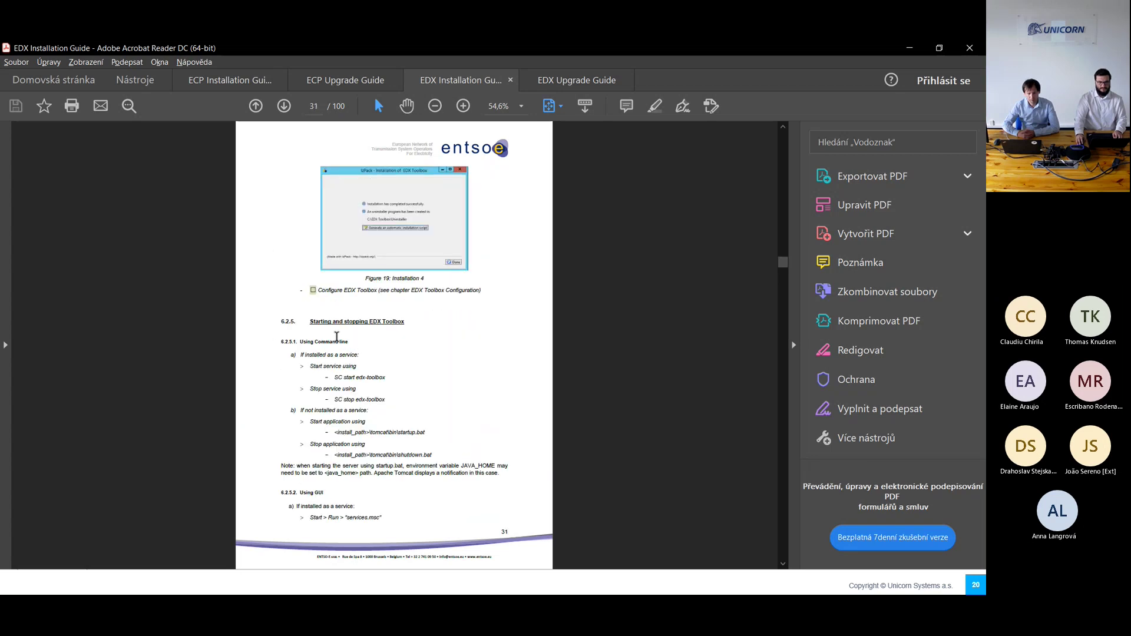
Step: Highlight the Using Command line and Using GUI headings, then move on to page 32
{"action": "left_click_drag", "start_coordinate": [299, 342], "coordinate": [354, 346]}
{"action": "left_click", "coordinate": [353, 346]}
{"action": "left_click_drag", "start_coordinate": [300, 492], "coordinate": [322, 499]}
{"action": "left_click", "coordinate": [328, 502]}
{"action": "scroll", "coordinate": [329, 513], "scroll_direction": "down", "scroll_amount": 2}
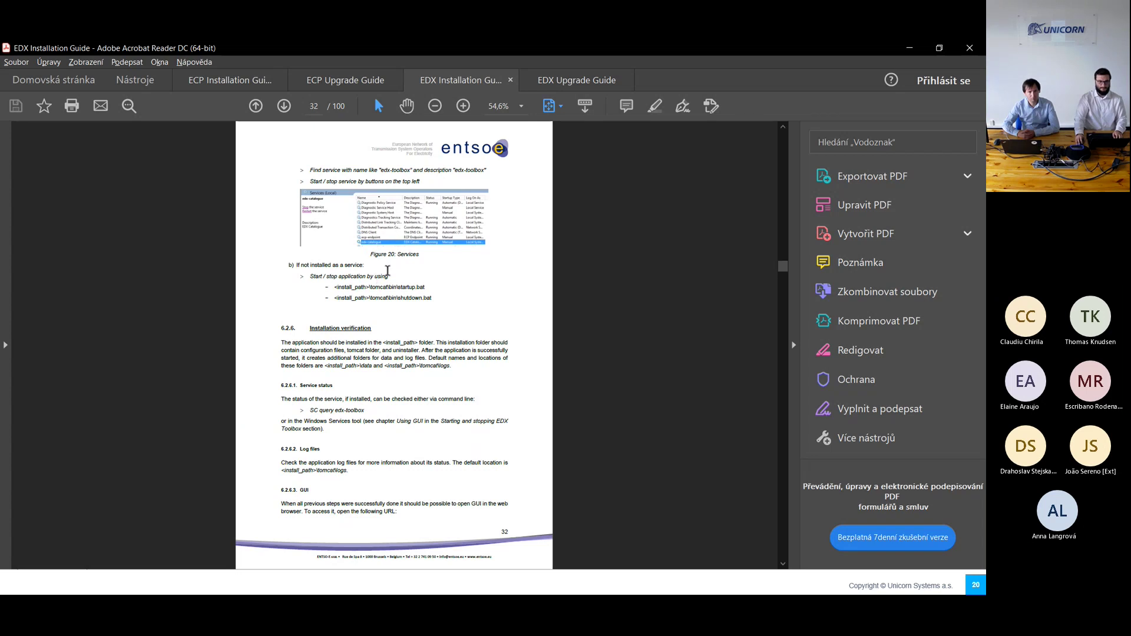
Step: Reload the timed-out 10.49.10.185:9443 page in Firefox, then return to the Installation slide
{"action": "key", "text": "alt+Tab"}
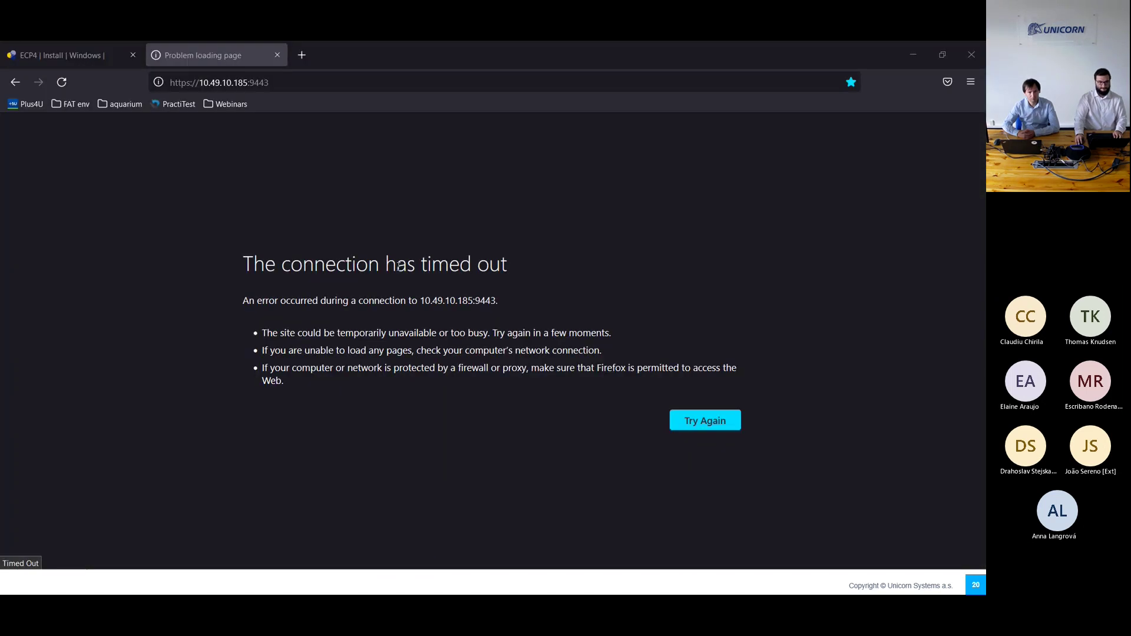
{"action": "left_click", "coordinate": [63, 83]}
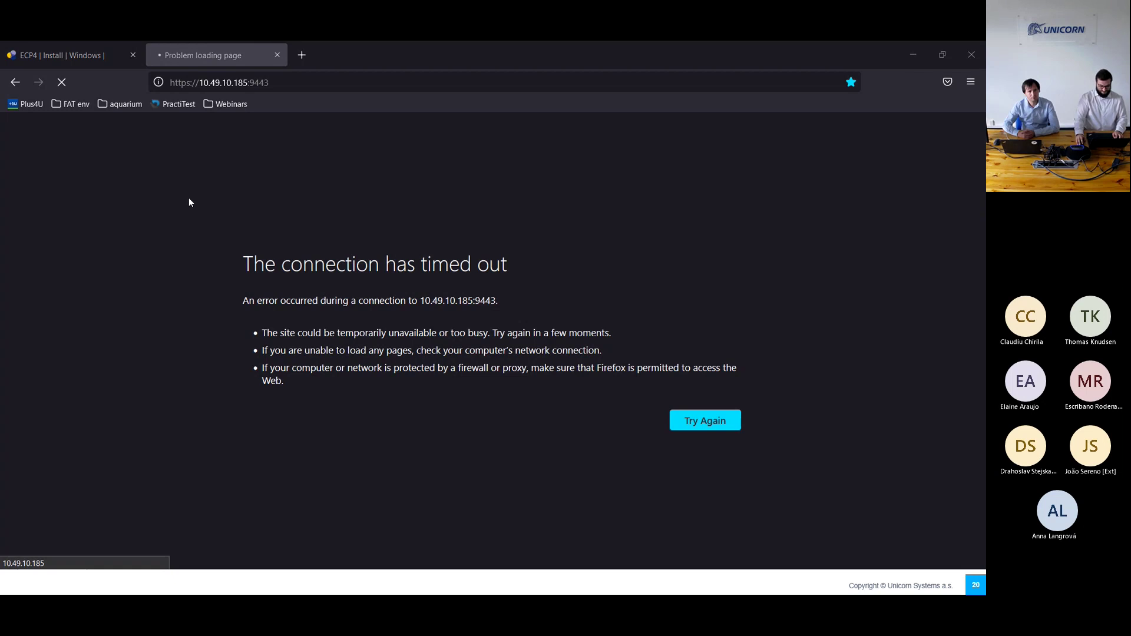
{"action": "key", "text": "alt+Tab"}
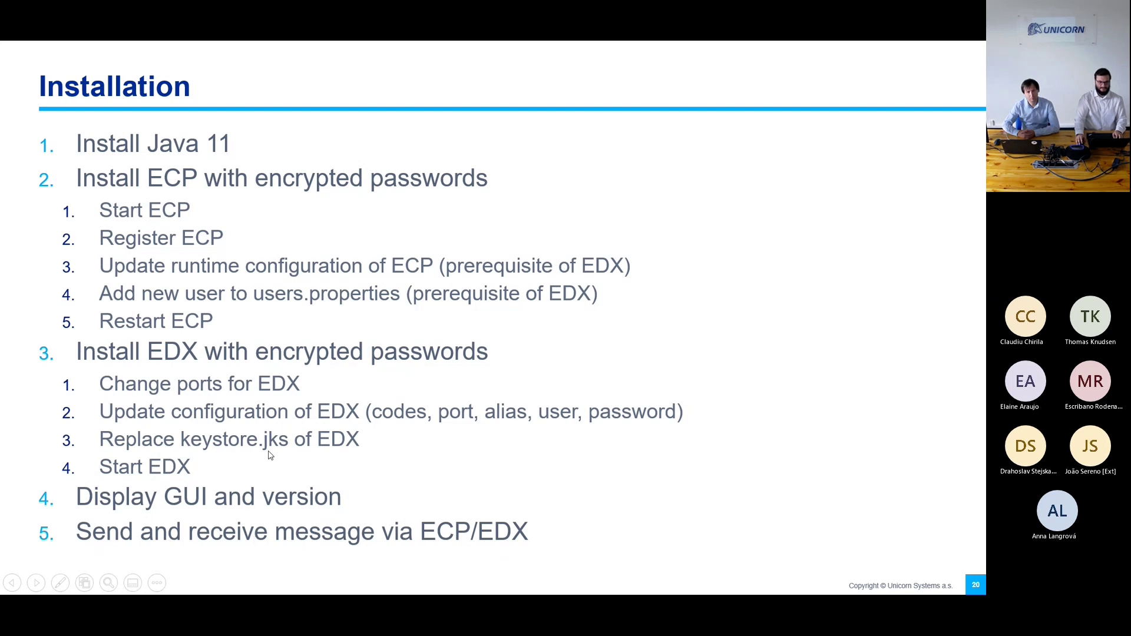
Step: Check the ECP Endpoint dashboard for version 4.9.0.1506
{"action": "key", "text": "alt+Tab"}
{"action": "left_click", "coordinate": [77, 53]}
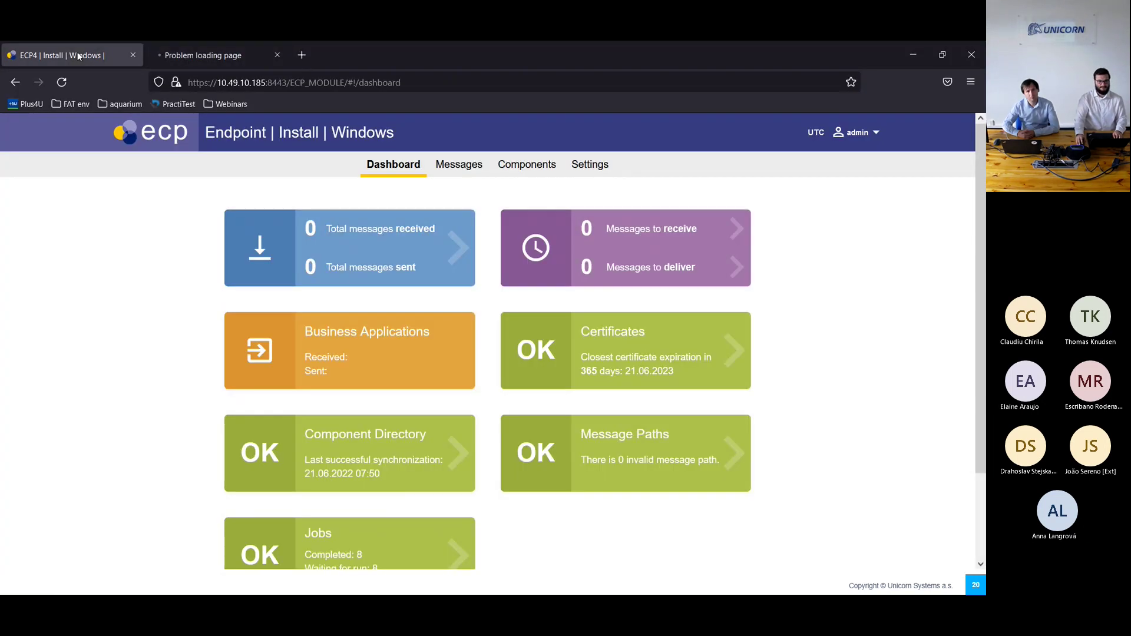
{"action": "scroll", "coordinate": [461, 321], "scroll_direction": "down", "scroll_amount": 3}
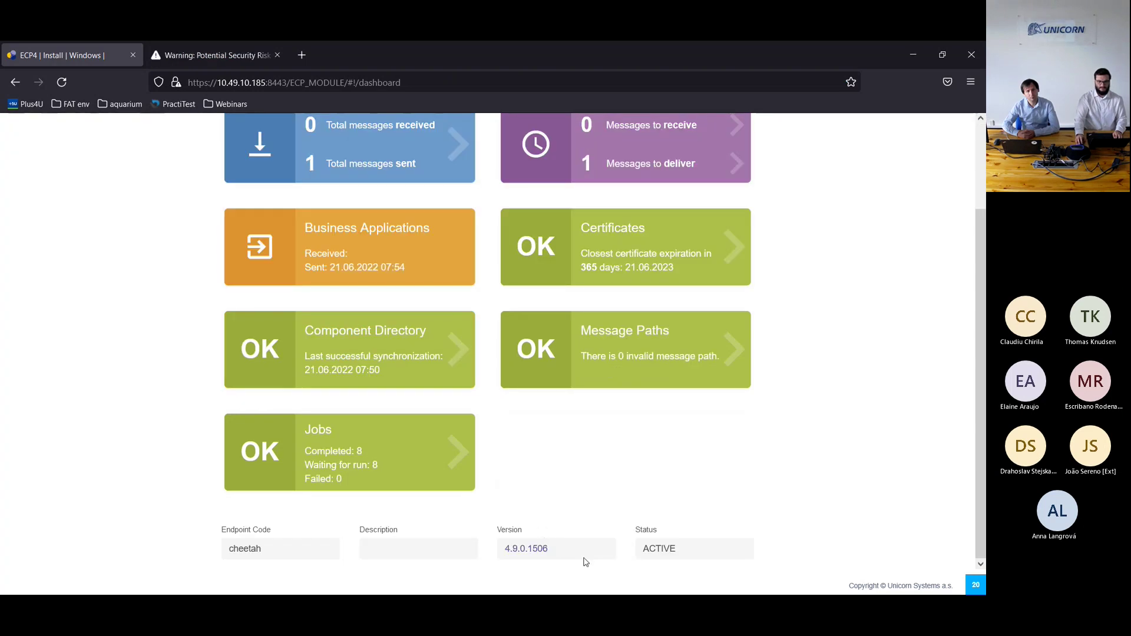
{"action": "scroll", "coordinate": [324, 438], "scroll_direction": "up", "scroll_amount": 3}
Step: Accept the self-signed certificate warning so the EDX Toolbox login page loads
{"action": "left_click", "coordinate": [215, 54]}
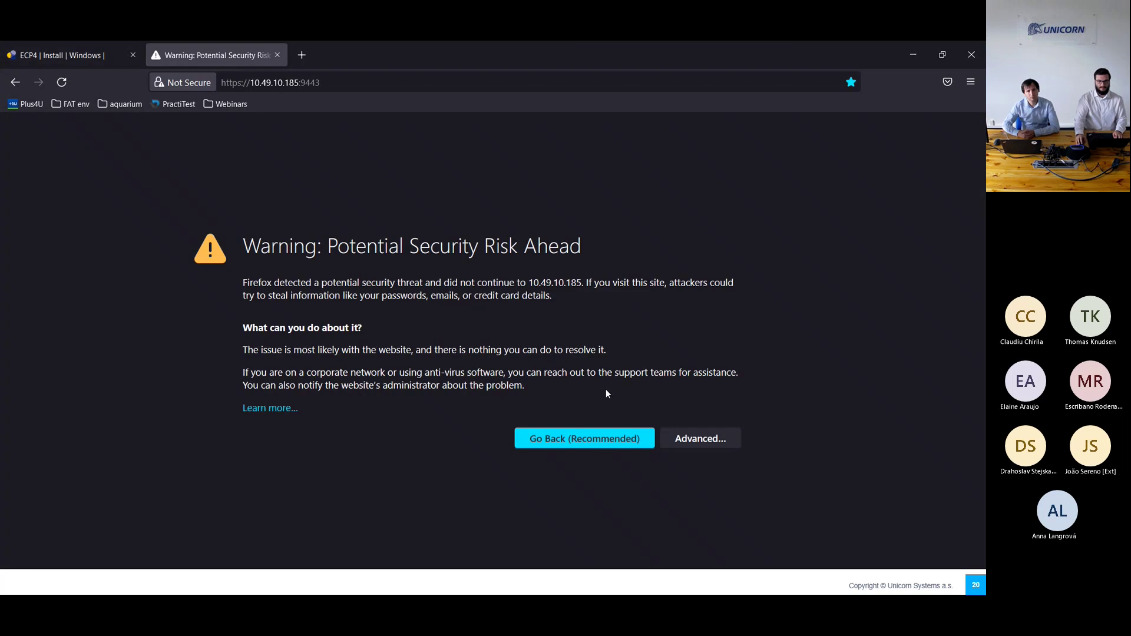
{"action": "left_click", "coordinate": [706, 449]}
{"action": "left_click", "coordinate": [695, 523]}
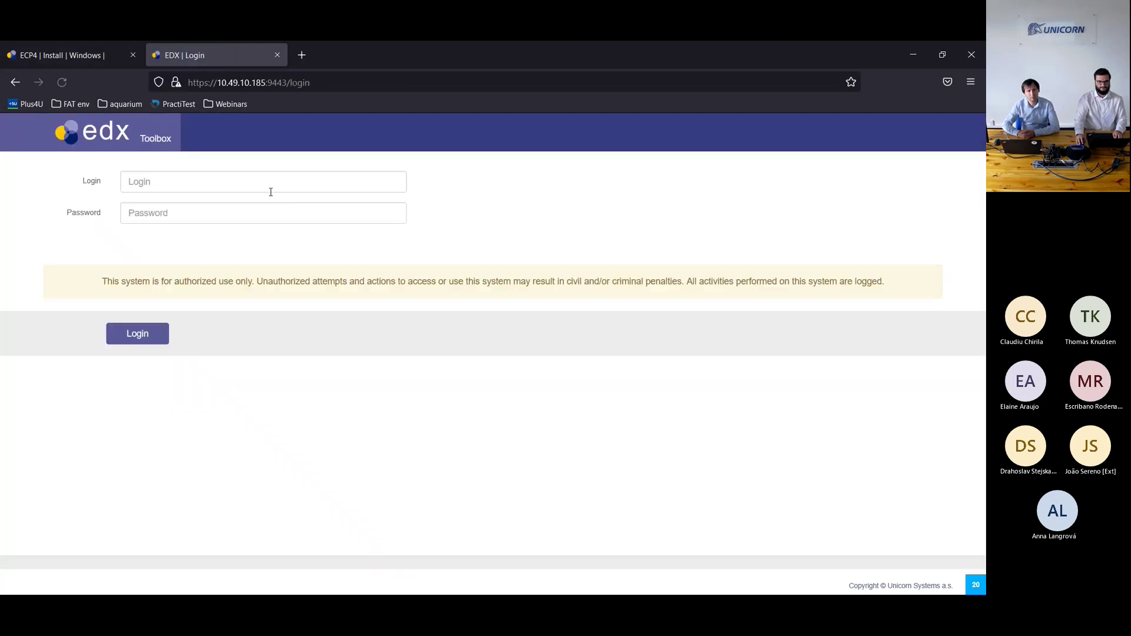
{"action": "left_click", "coordinate": [270, 187]}
Step: Log in as admin with the account password, decline saving it, and open Settings
{"action": "type", "text": "admin"}
{"action": "key", "text": "Tab"}
{"action": "type", "text": "•••••••••"}
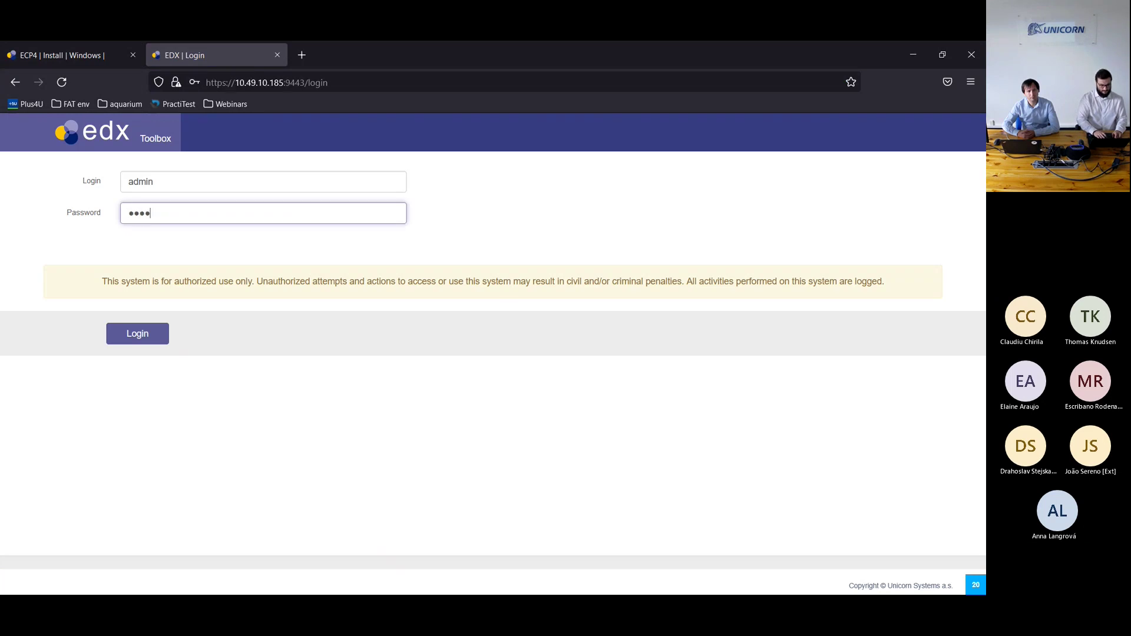
{"action": "key", "text": "Return"}
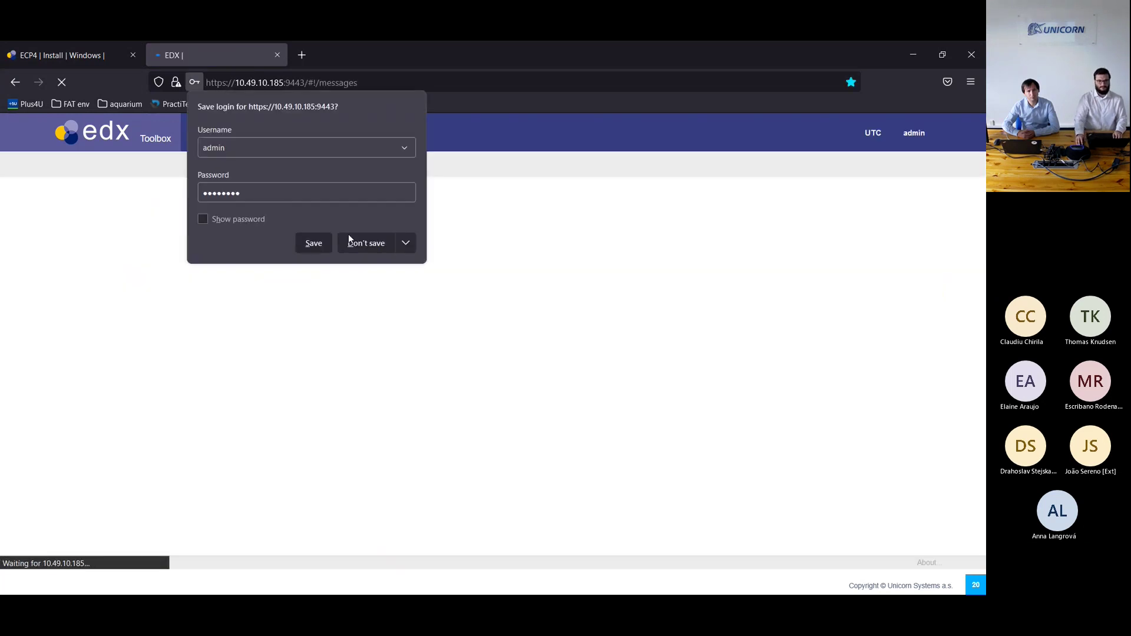
{"action": "left_click", "coordinate": [352, 242]}
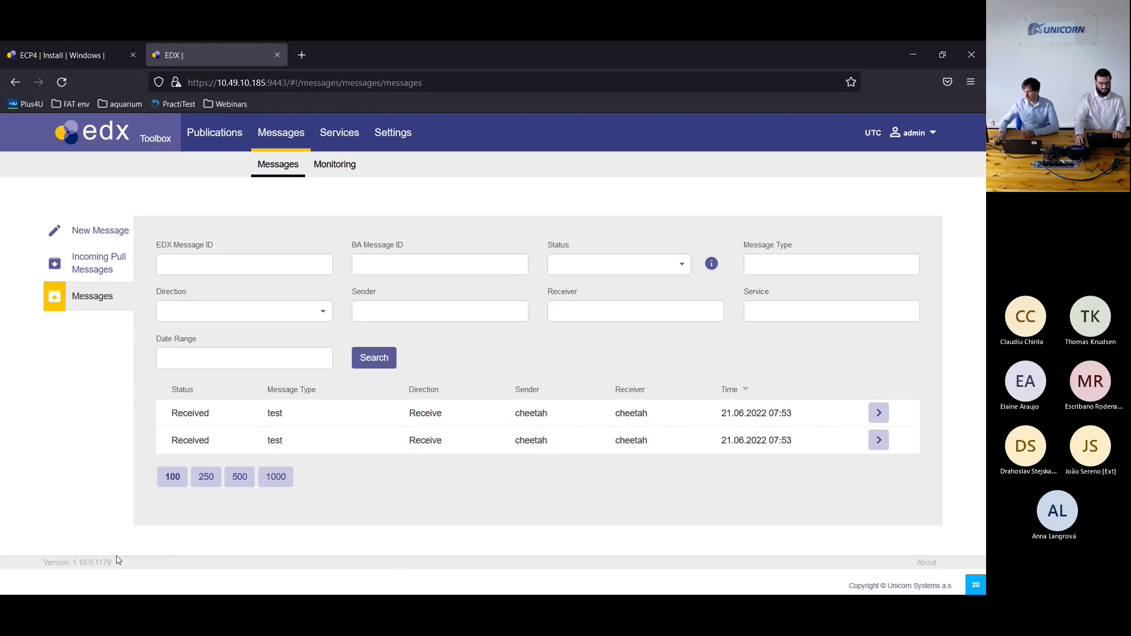
{"action": "left_click", "coordinate": [391, 135]}
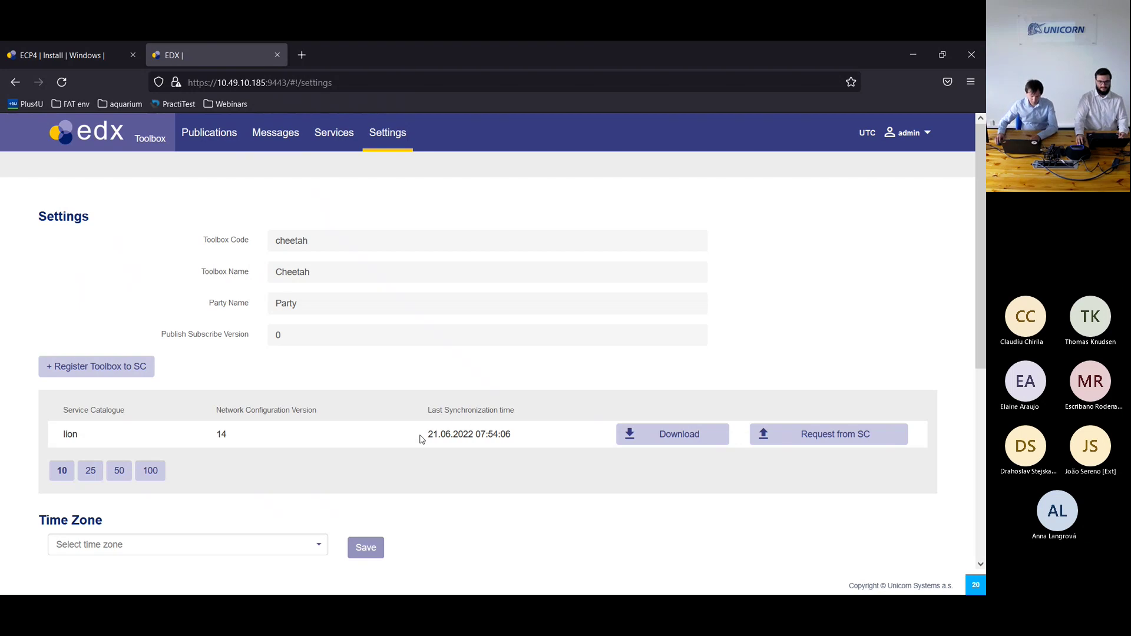
Step: Highlight the last synchronization time 21.06.2022 07:54:06, then return to the Messages list
{"action": "left_click_drag", "start_coordinate": [518, 439], "coordinate": [429, 439]}
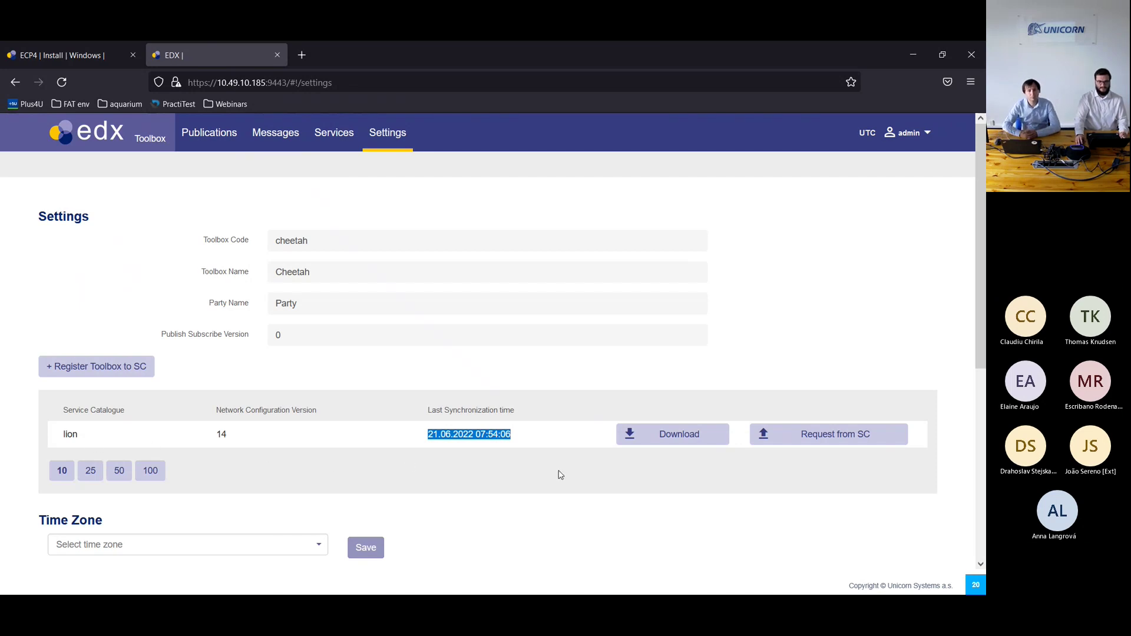
{"action": "left_click", "coordinate": [474, 460]}
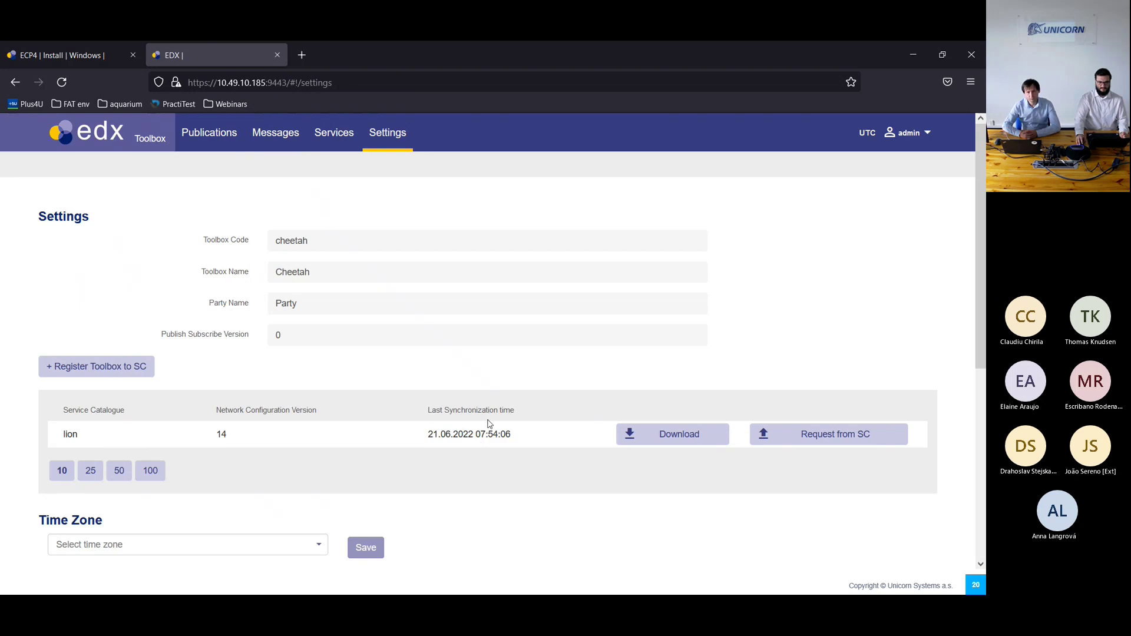
{"action": "left_click_drag", "start_coordinate": [501, 435], "coordinate": [458, 435]}
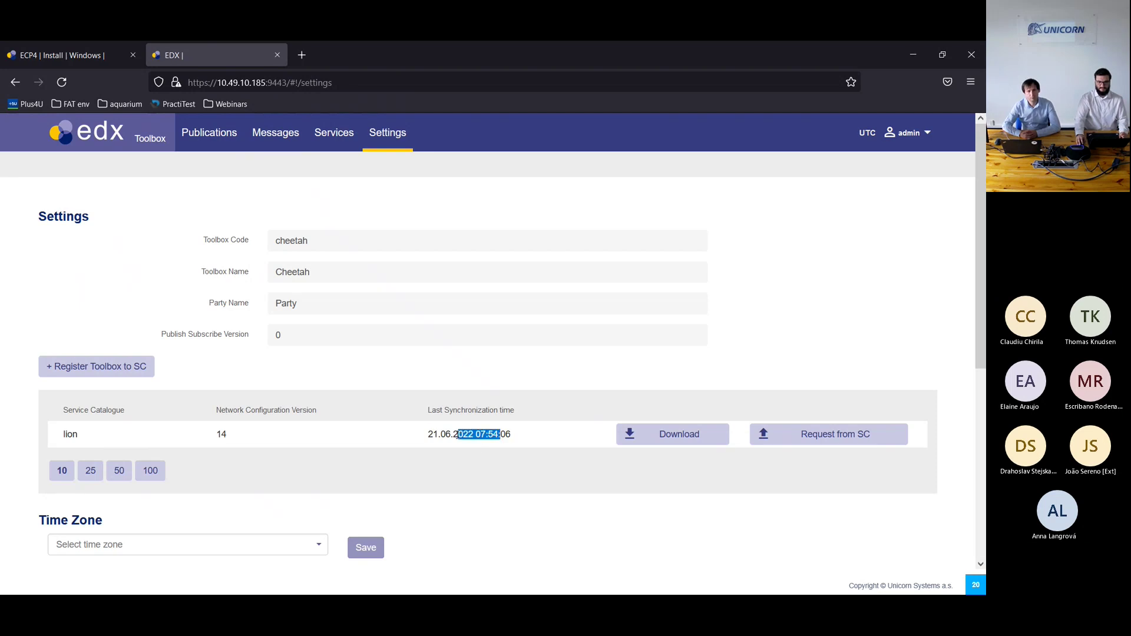
{"action": "left_click", "coordinate": [518, 447]}
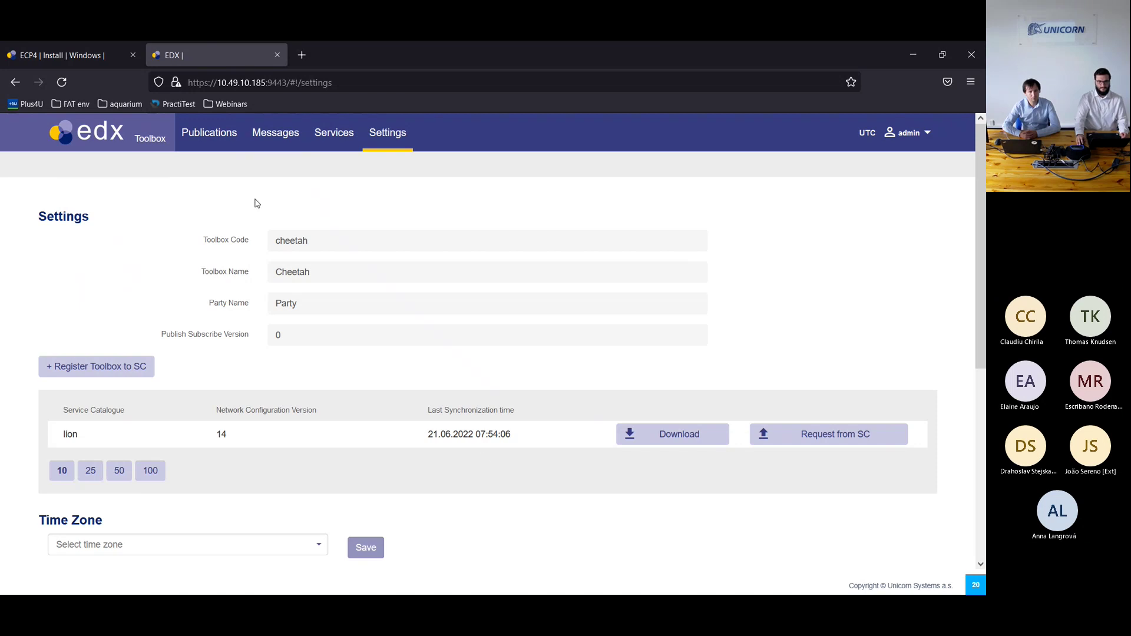
{"action": "left_click", "coordinate": [275, 148]}
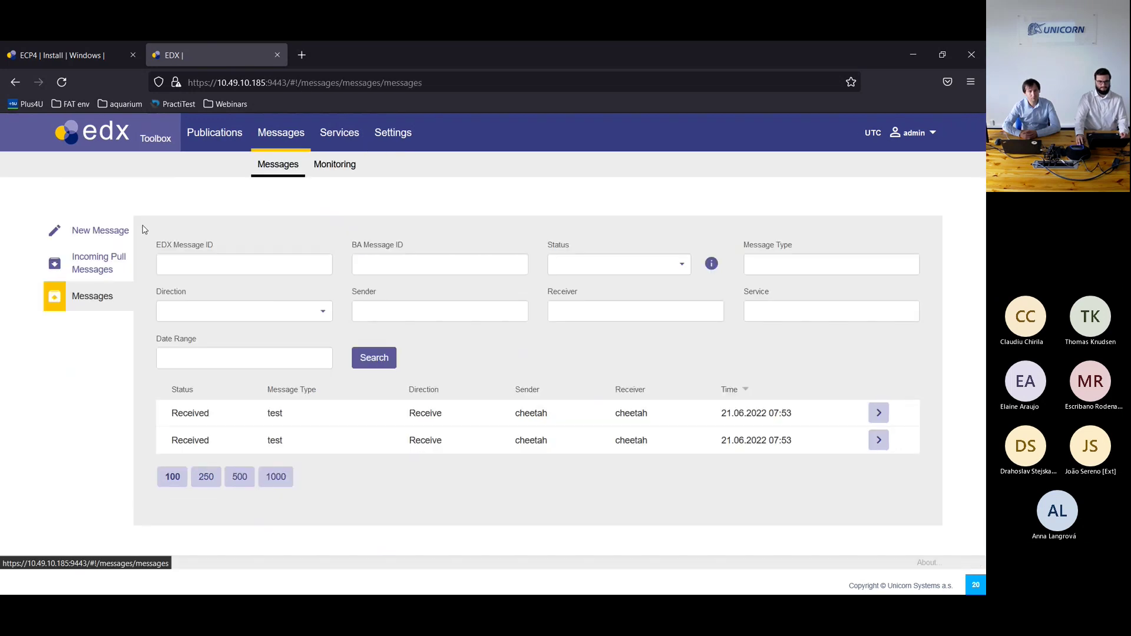
Step: Start a new message with Receiver tiger and Message Type test
{"action": "left_click", "coordinate": [103, 237]}
{"action": "left_click", "coordinate": [388, 254]}
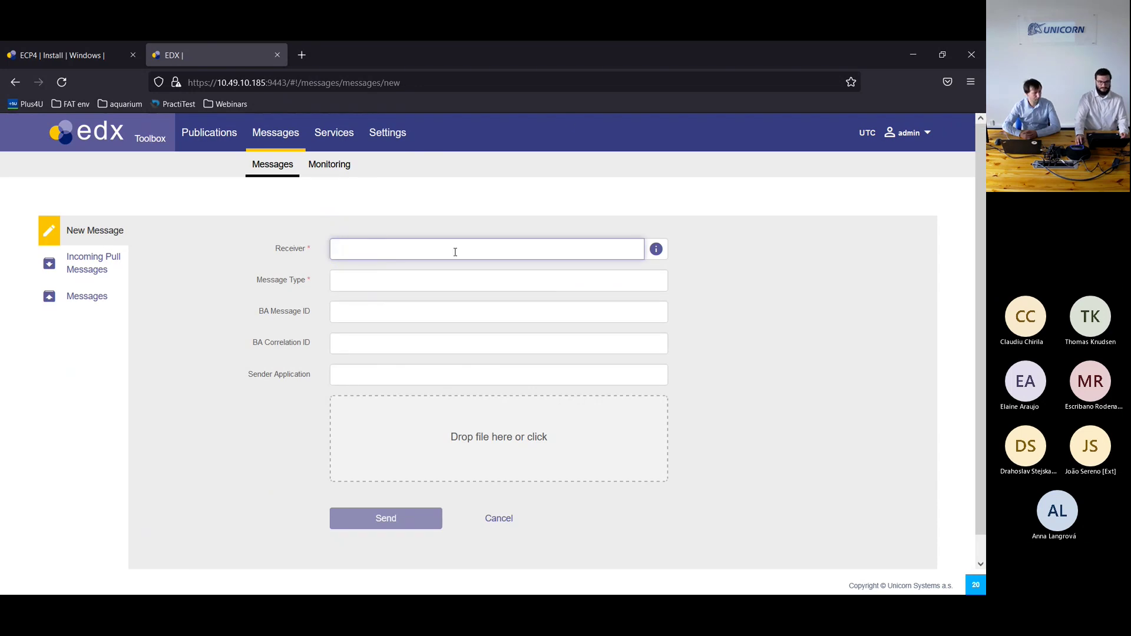
{"action": "type", "text": "tiger"}
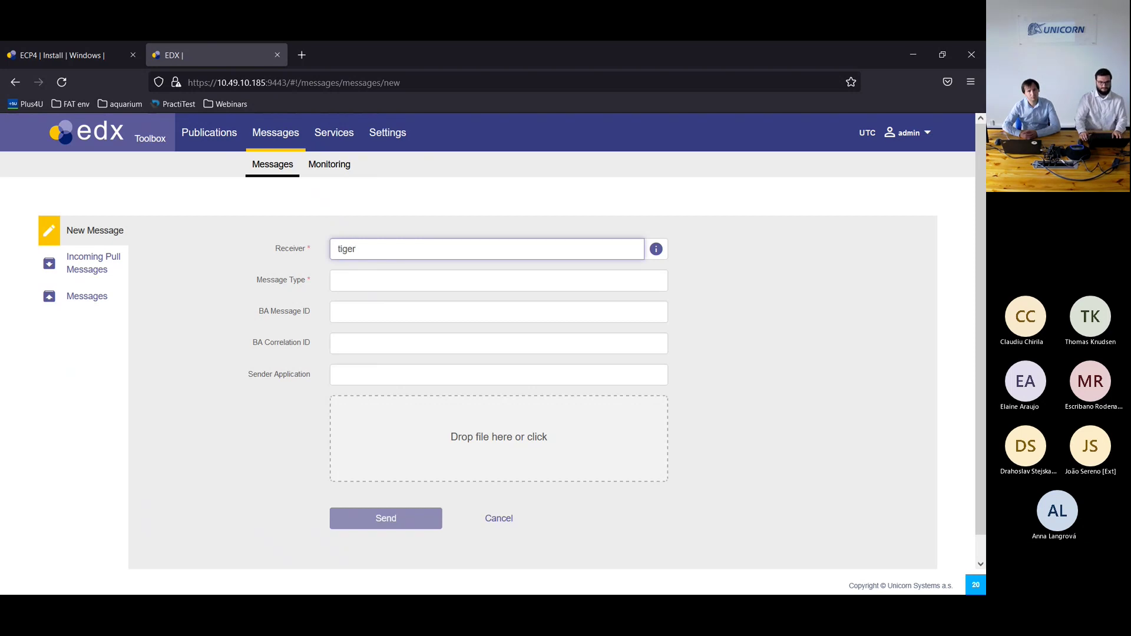
{"action": "key", "text": "Tab"}
{"action": "type", "text": "test"}
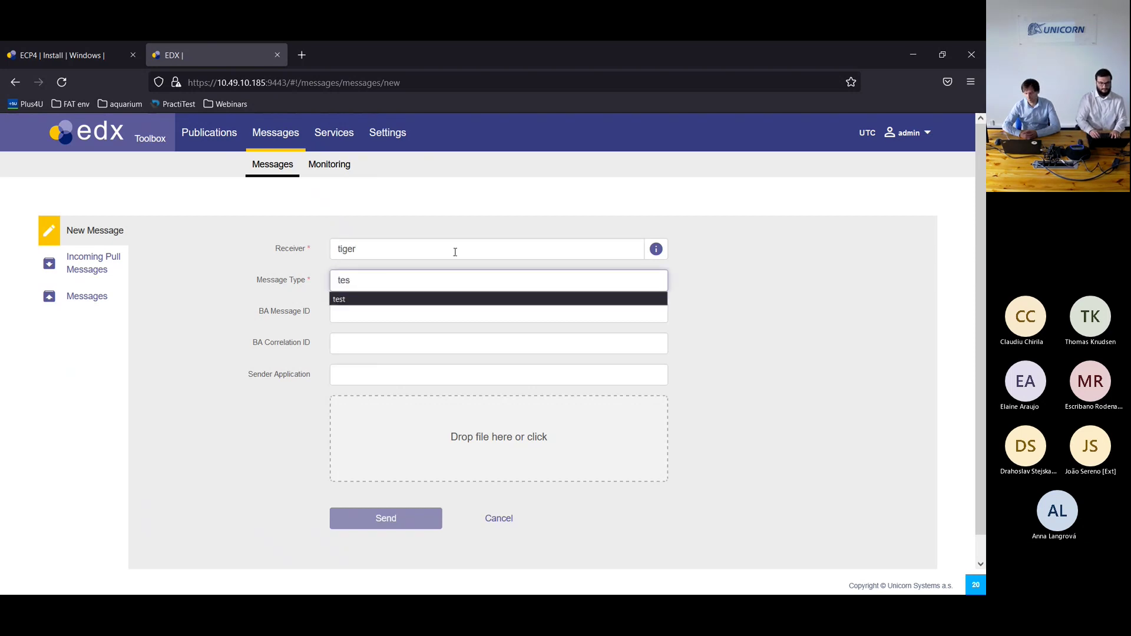
{"action": "left_click", "coordinate": [420, 302]}
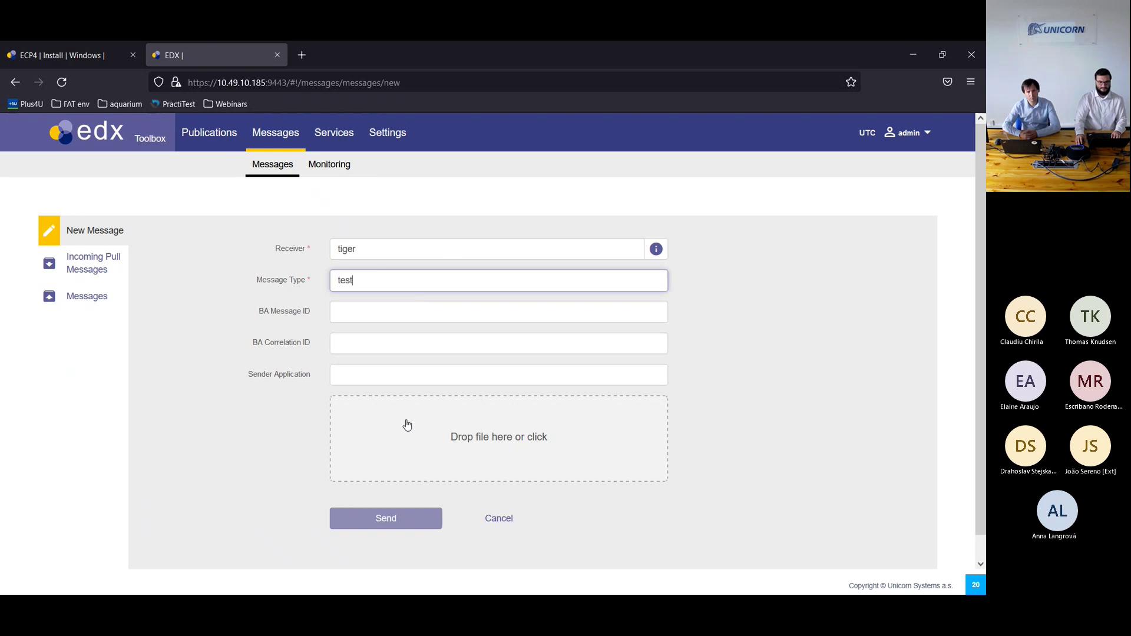
Step: Attach the registrationKeystore .jks file and send the message
{"action": "left_click", "coordinate": [406, 424]}
{"action": "left_click", "coordinate": [168, 149]}
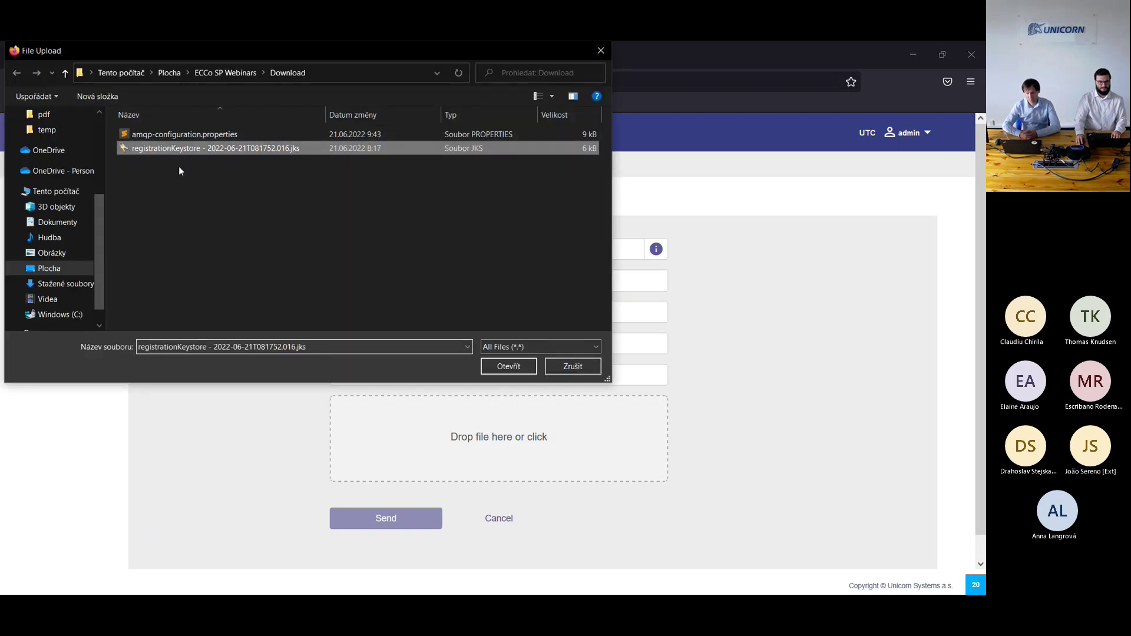
{"action": "left_click", "coordinate": [507, 366]}
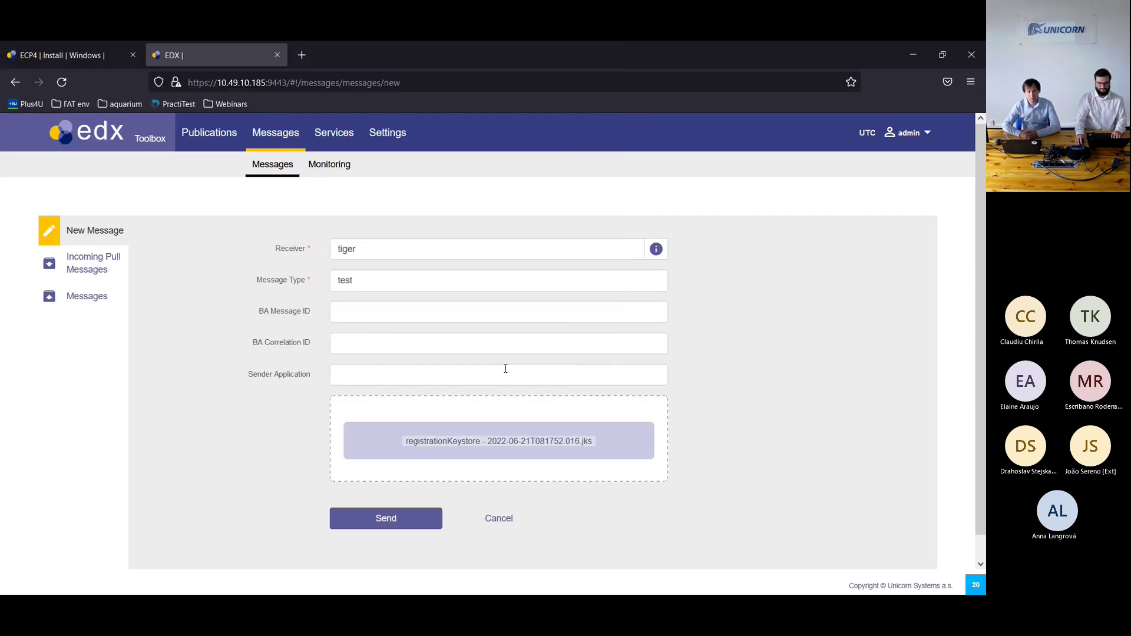
{"action": "left_click", "coordinate": [394, 521]}
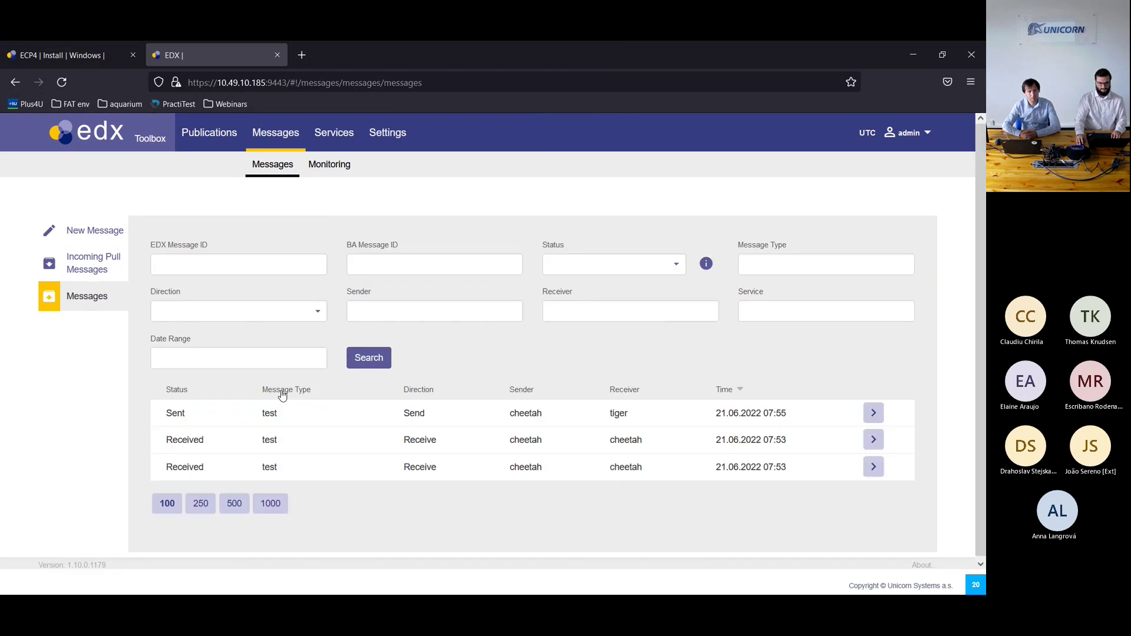
Step: Refresh the message list to confirm tiger received it, then advance to the Questions? slide
{"action": "left_click", "coordinate": [369, 361]}
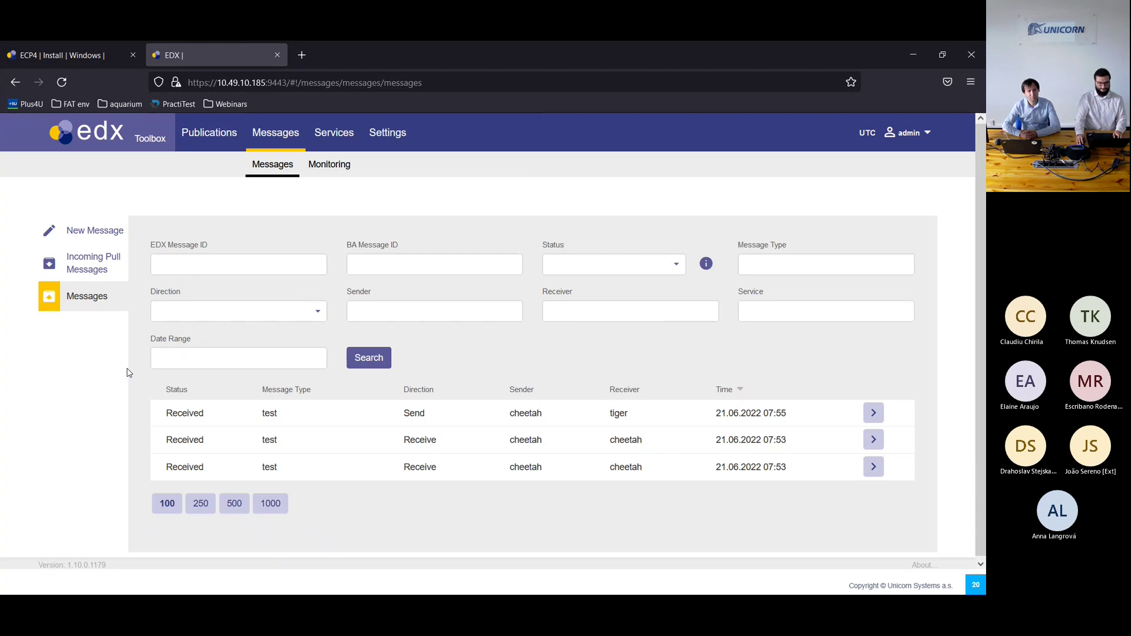
{"action": "key", "text": "alt+Tab"}
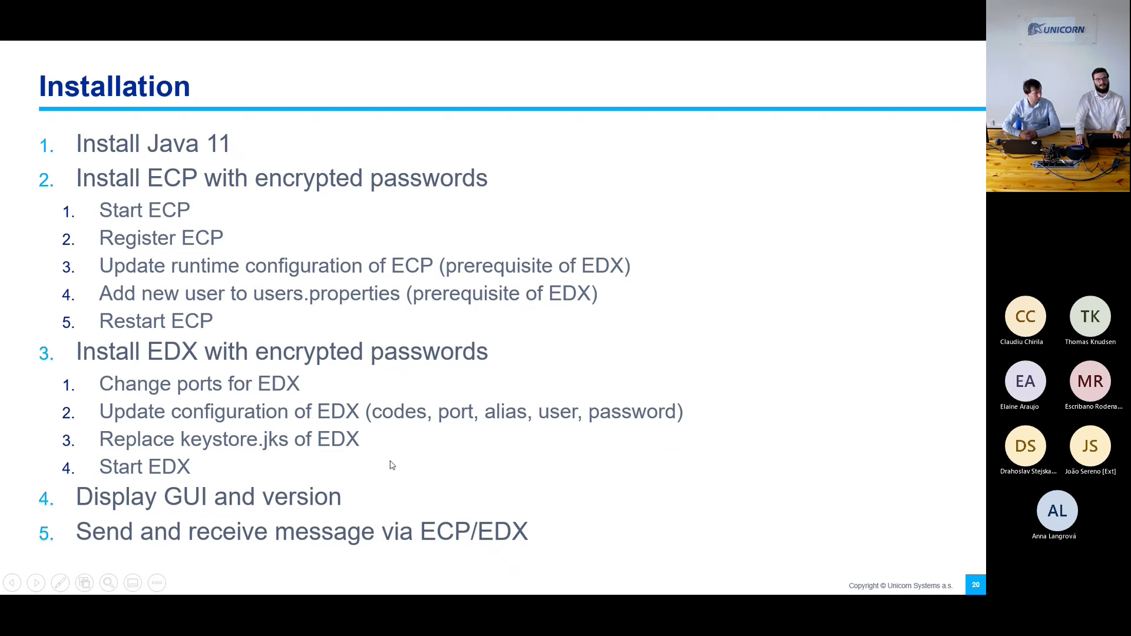
{"action": "key", "text": "Right"}
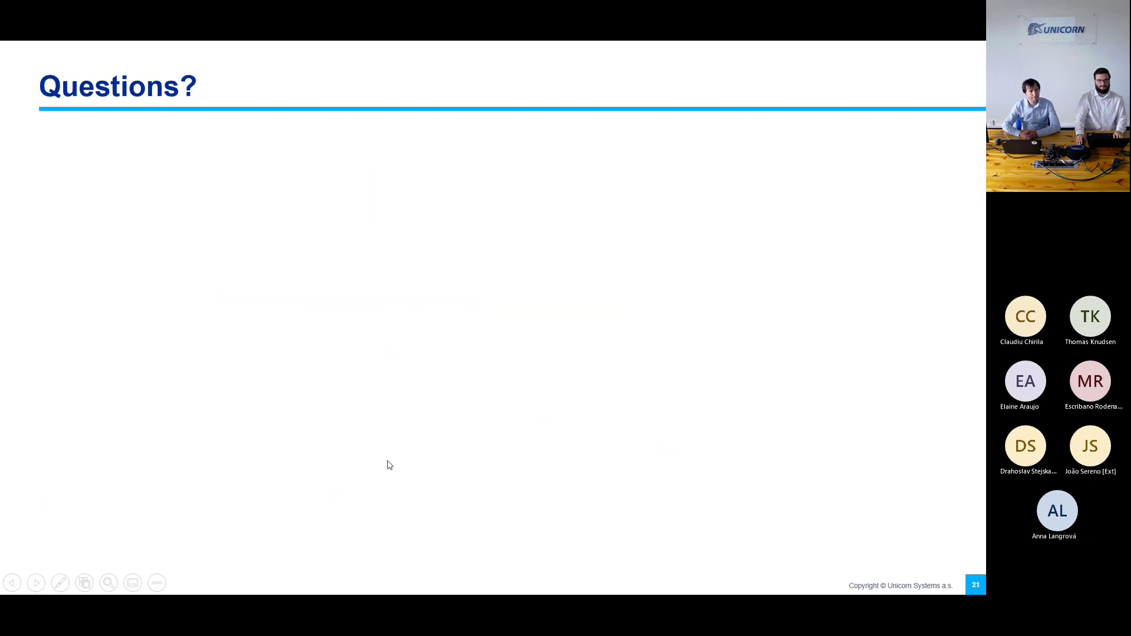